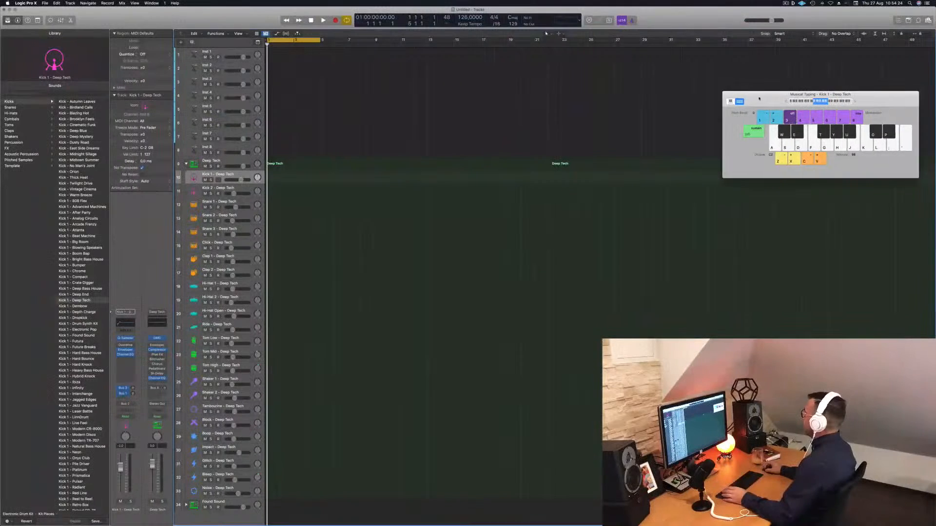
Step: Record a four-note kick pattern on the Kick 1 track using musical typing
key("a")
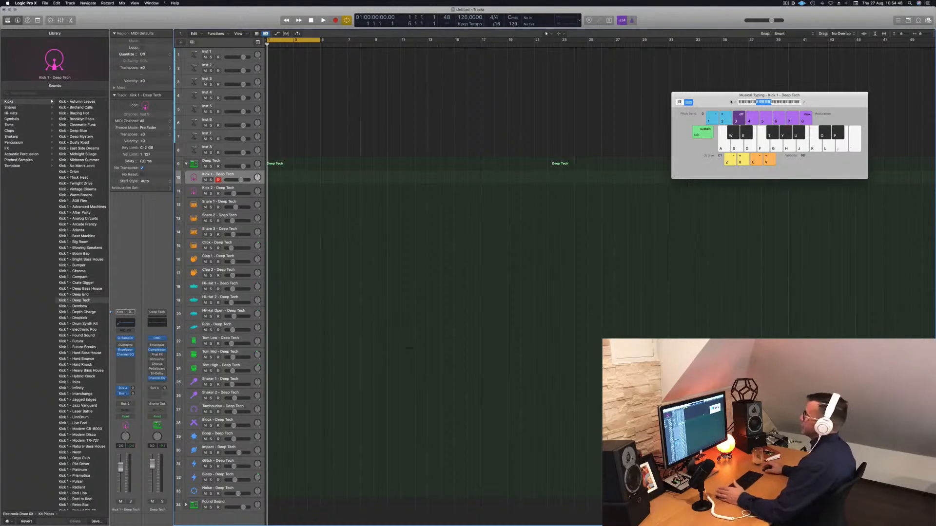
key("a")
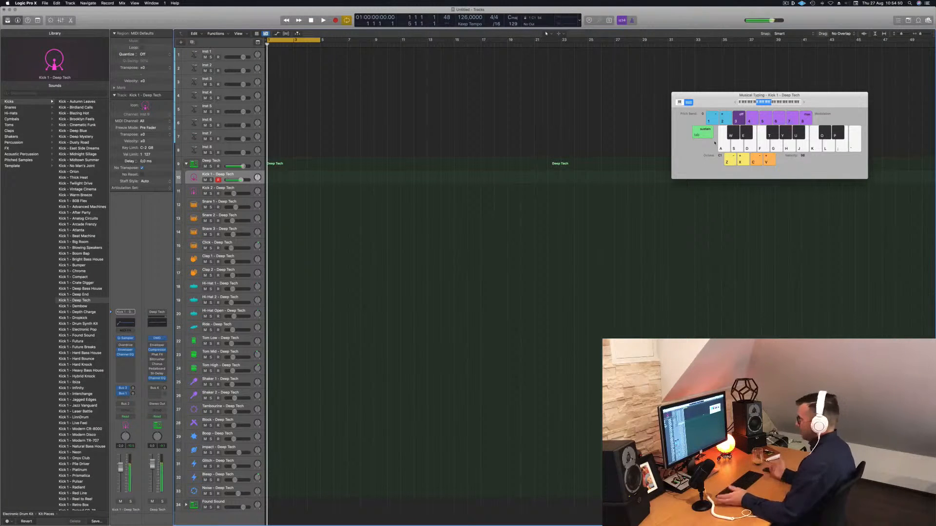
key("r")
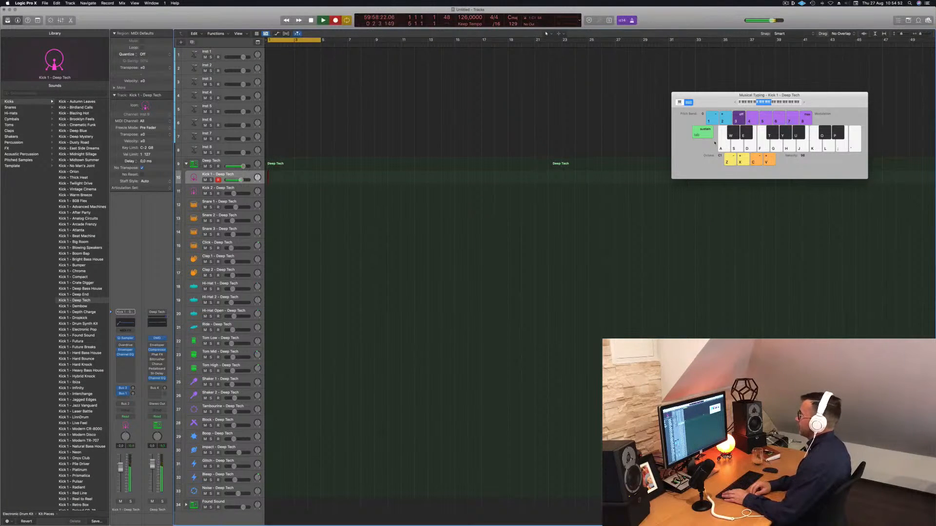
key("a")
key("a")
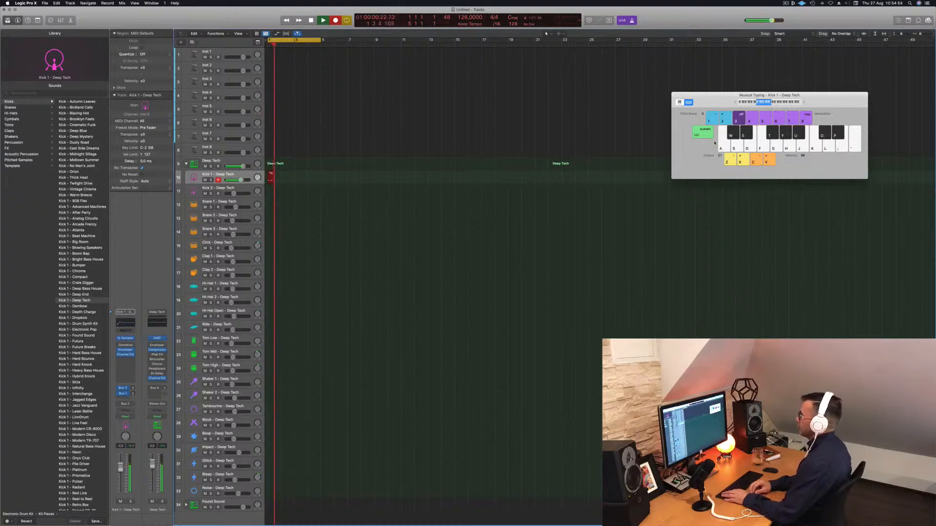
key("space")
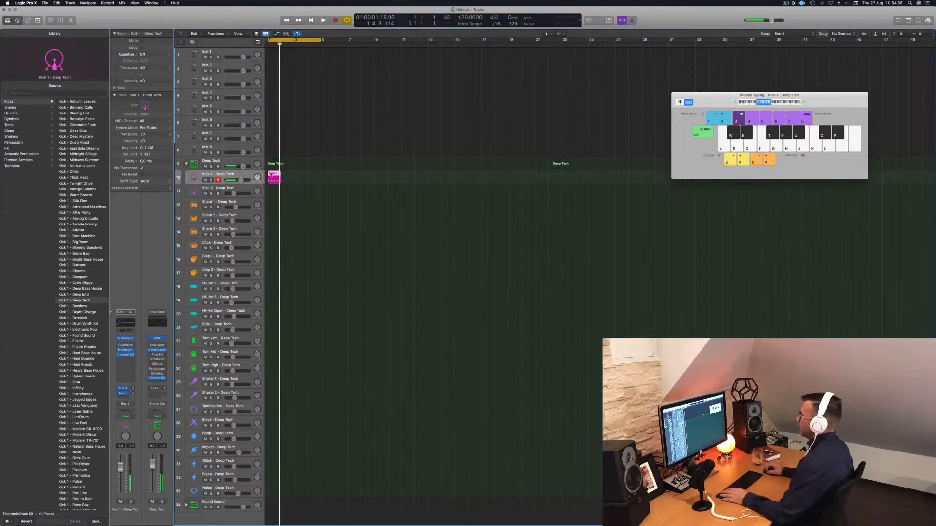
Step: Open the recorded kick region in the Piano Roll and quantize all its notes
double_click(271, 175)
left_click_drag(298, 457, 609, 499)
key("q")
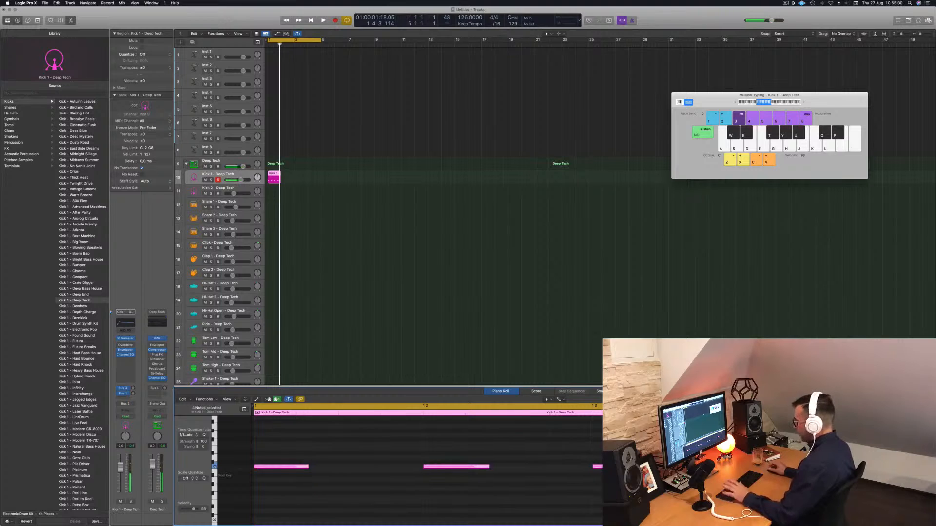
Step: Transpose all kick notes down two semitones
left_click(478, 451)
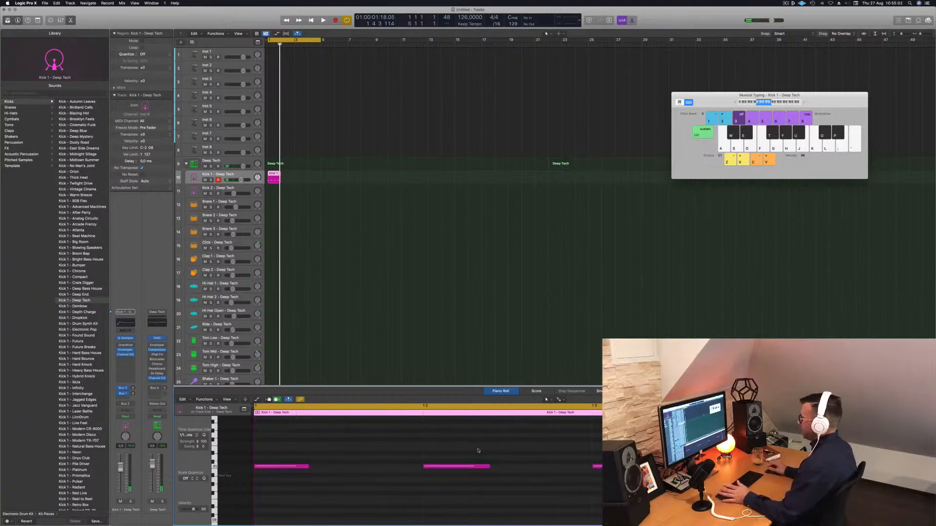
left_click_drag(297, 449, 610, 510)
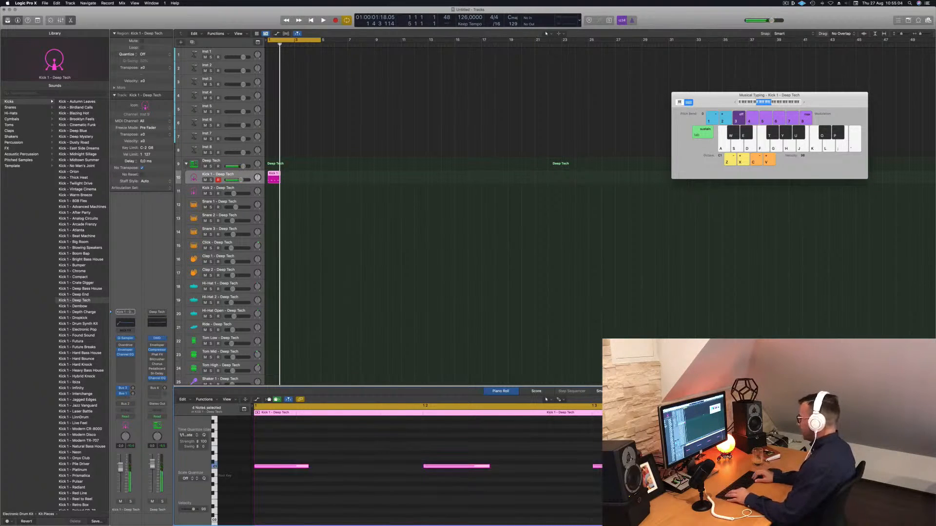
key("alt+Down")
key("alt+Down")
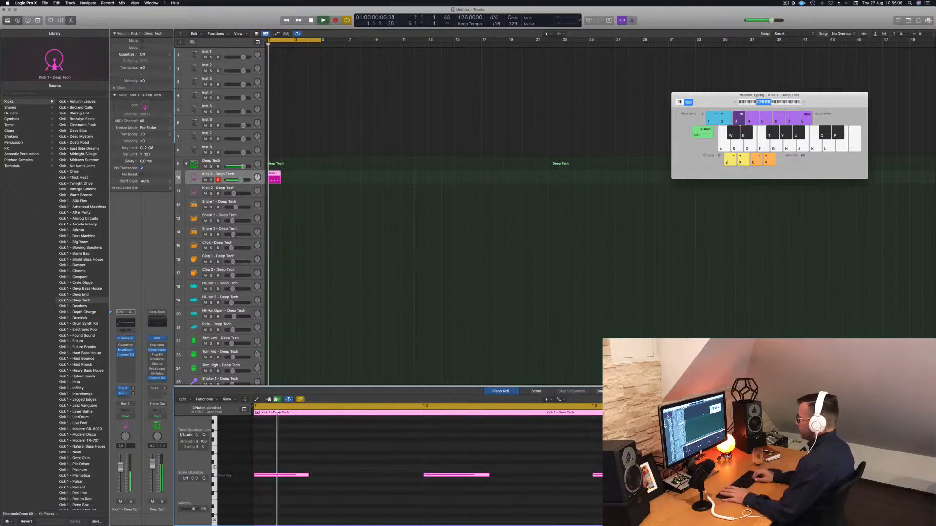
Step: Repeat the kick region to fill 16 bars on the Kick 1 track
left_click_drag(275, 175, 287, 175)
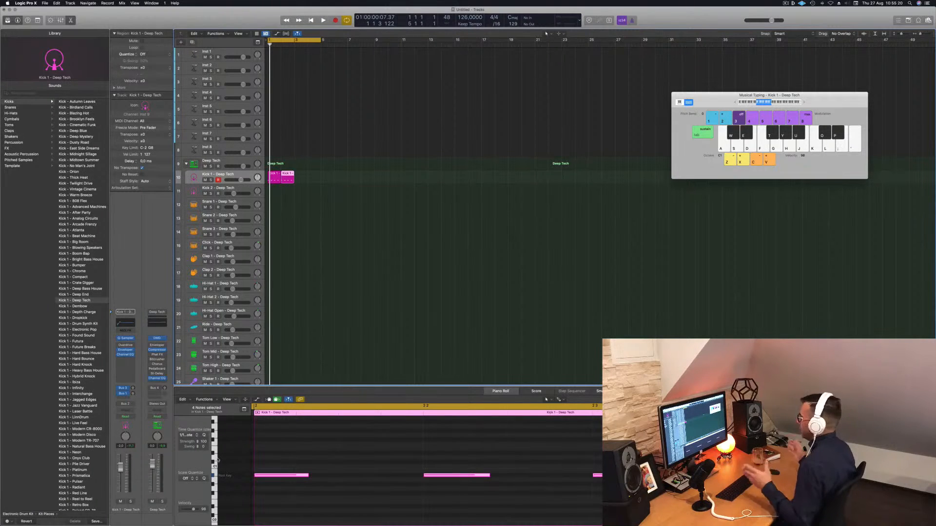
mouse_move(313, 180)
left_mouse_down()
mouse_move(275, 178)
mouse_move(299, 178)
left_mouse_up()
left_click_drag(357, 178, 379, 177)
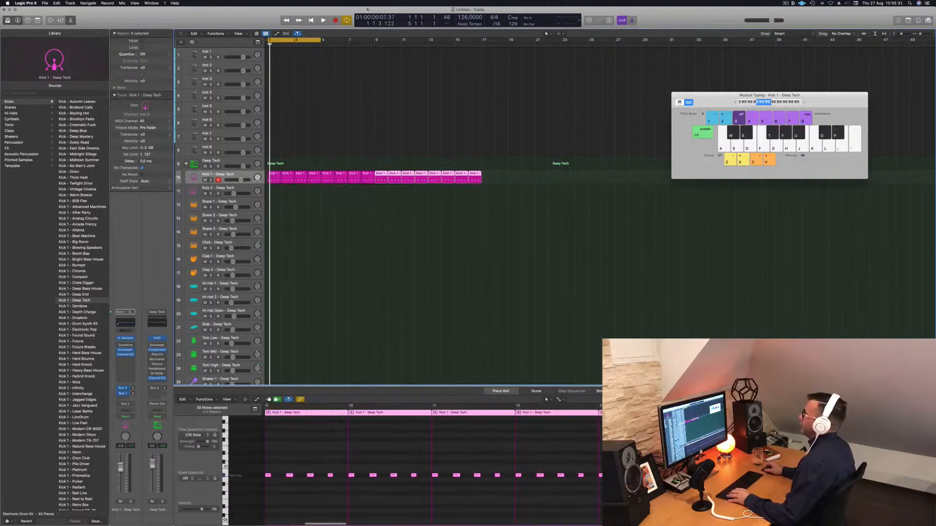
Step: Extend the cycle range over all the kick regions and play the loop back
left_click_drag(320, 39, 481, 39)
left_click(406, 93)
key("space")
key("super+a")
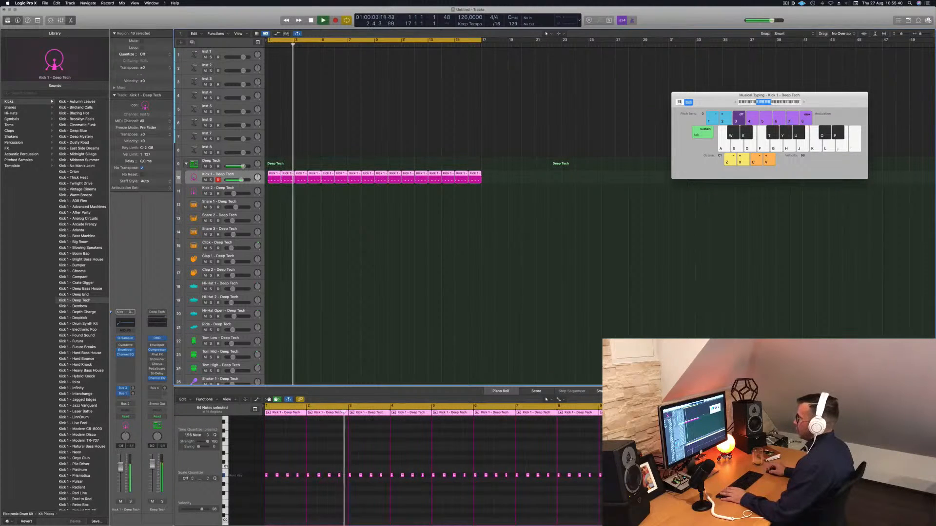
key("space")
Step: Select the Inst 1 track, open its Alchemy instrument and load the 70s Classic Synth Bass preset
left_click(229, 52)
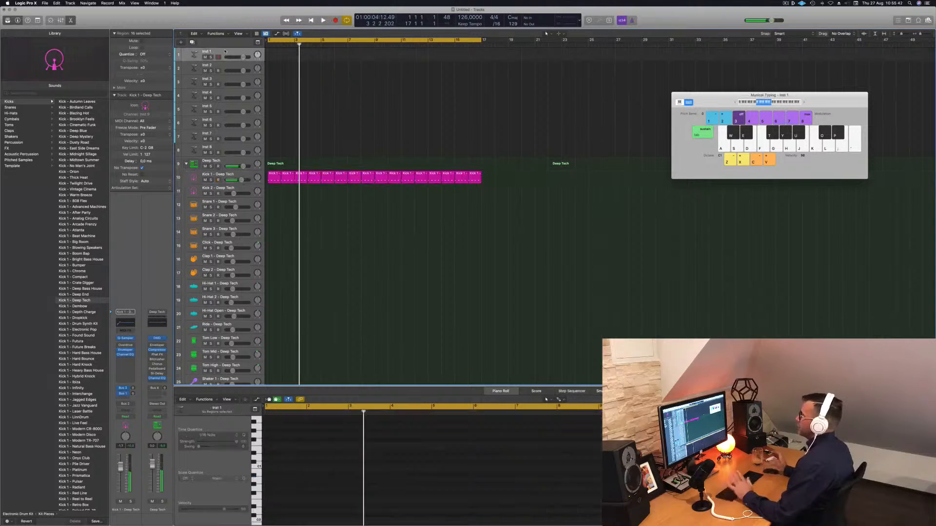
key("Return")
key("space")
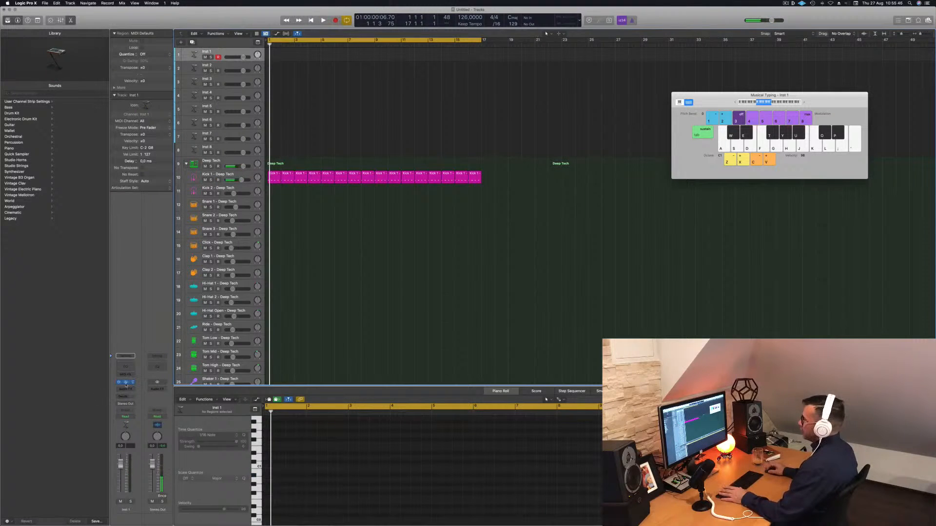
left_click(125, 382)
left_click_drag(450, 86, 482, 86)
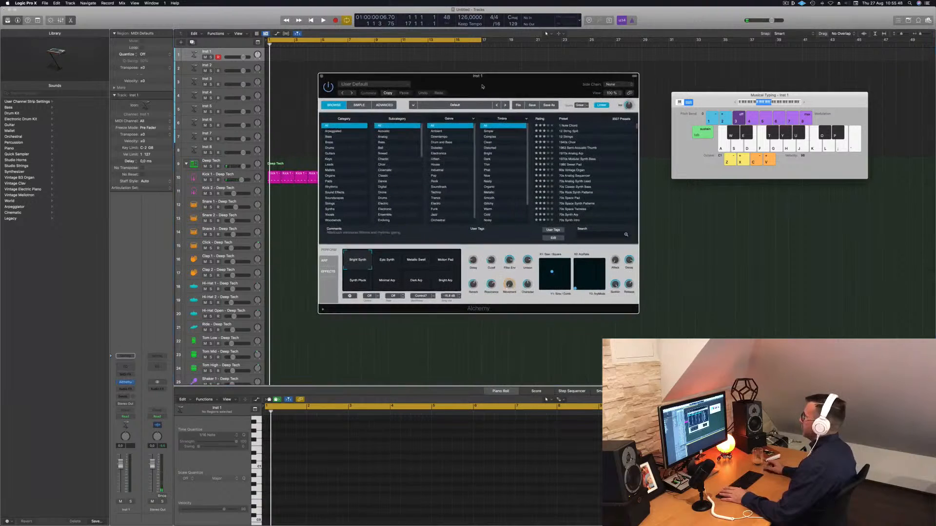
left_click(331, 137)
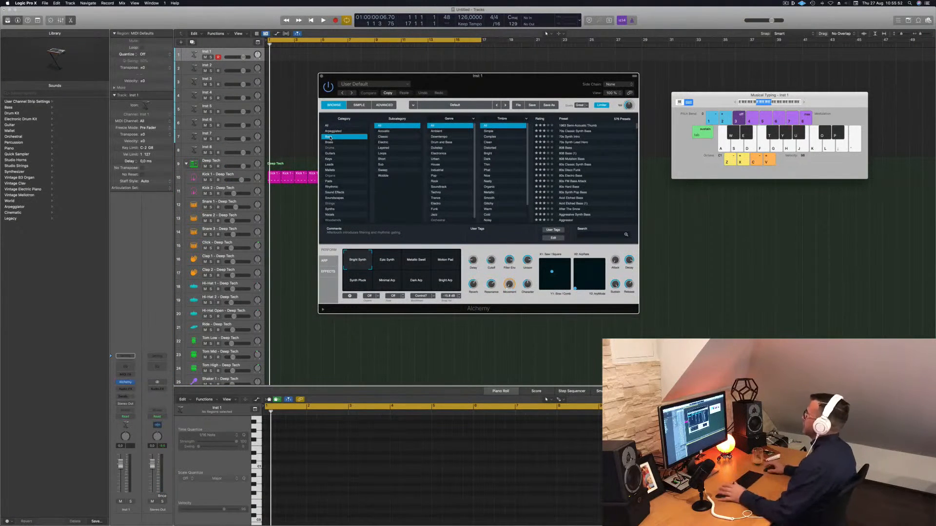
left_click(577, 132)
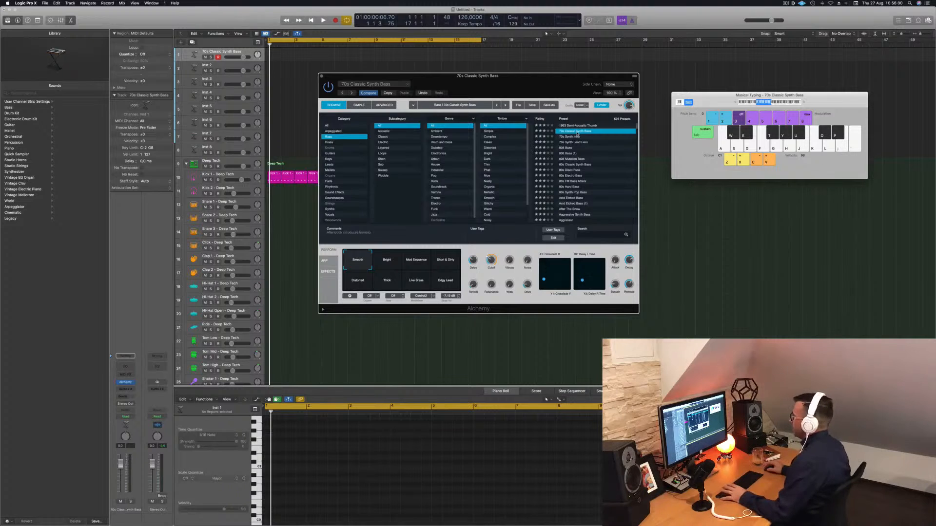
Step: Record a short bass phrase on the 70s Classic Synth Bass track using musical typing
left_click_drag(533, 82, 592, 90)
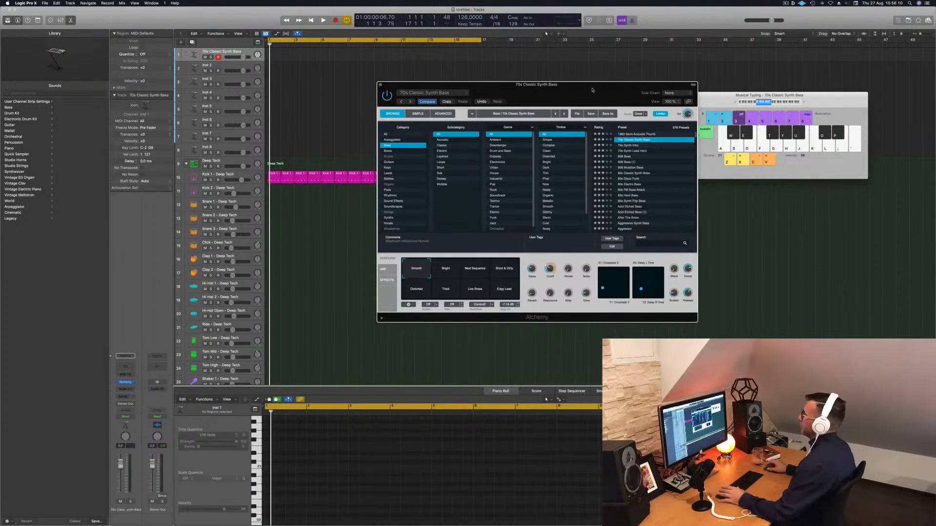
left_click_drag(616, 95, 615, 93)
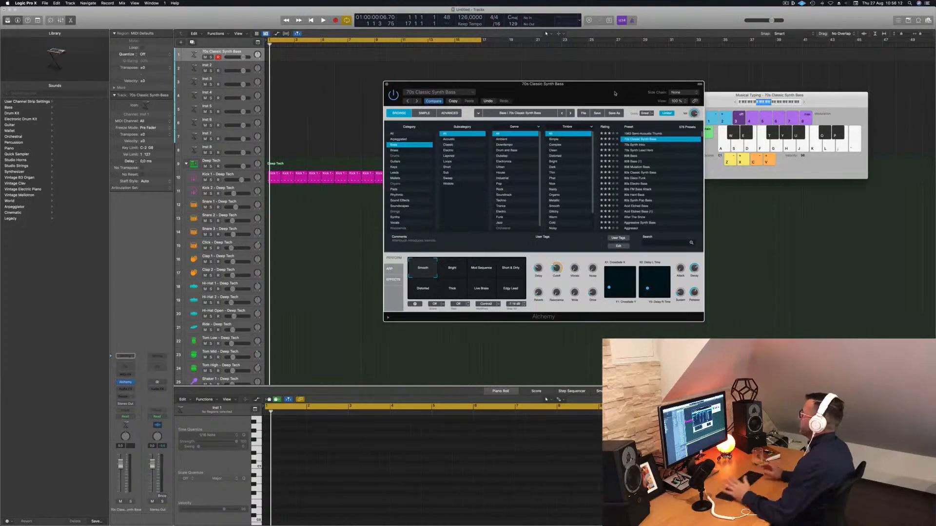
key("a")
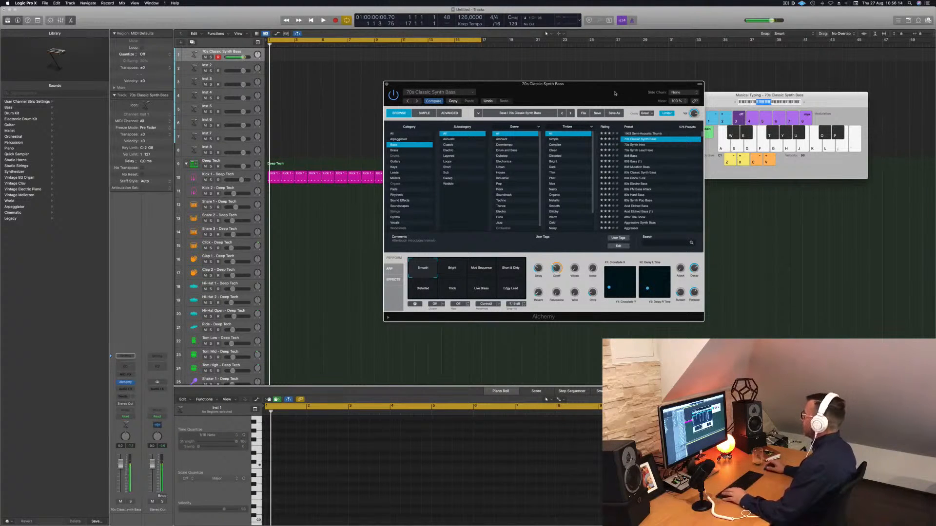
left_click(804, 102)
key("a")
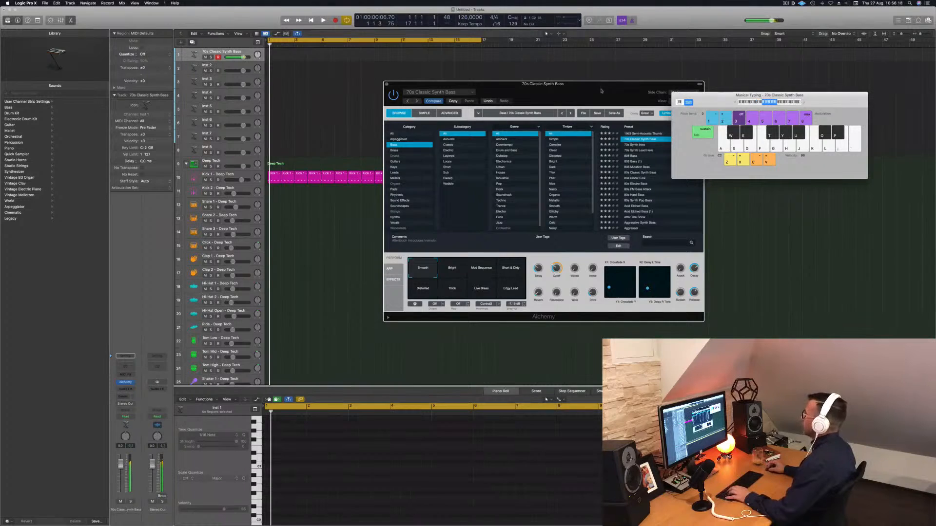
left_click_drag(587, 86, 648, 99)
key("a")
key("r")
key("a")
key("a")
key("a")
key("a")
key("a")
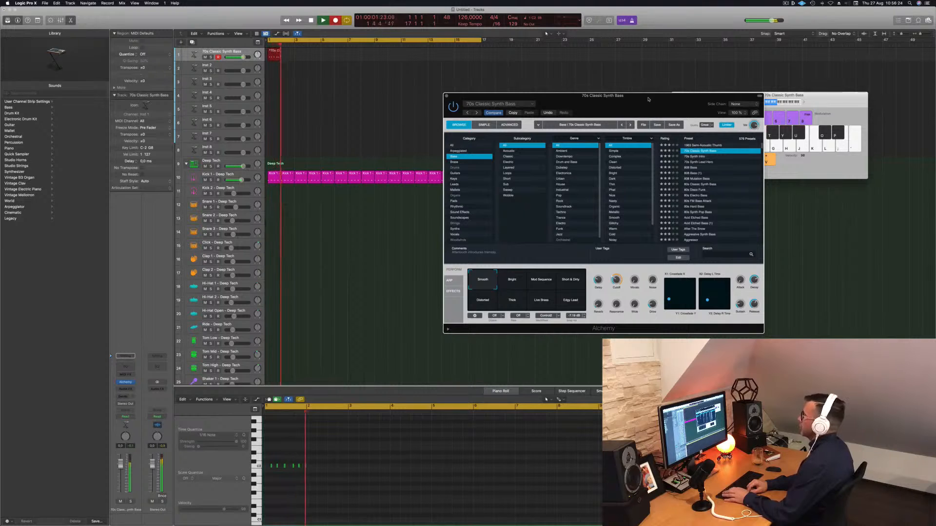
key("space")
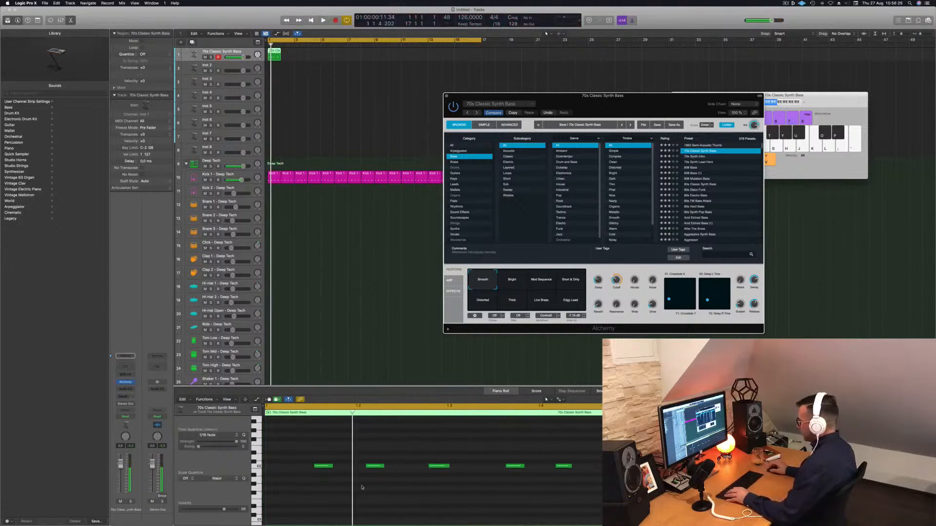
Step: Select all the bass notes, quantize them and play the result
left_click_drag(331, 443, 409, 490)
left_click_drag(308, 431, 602, 497)
key("q")
key("space")
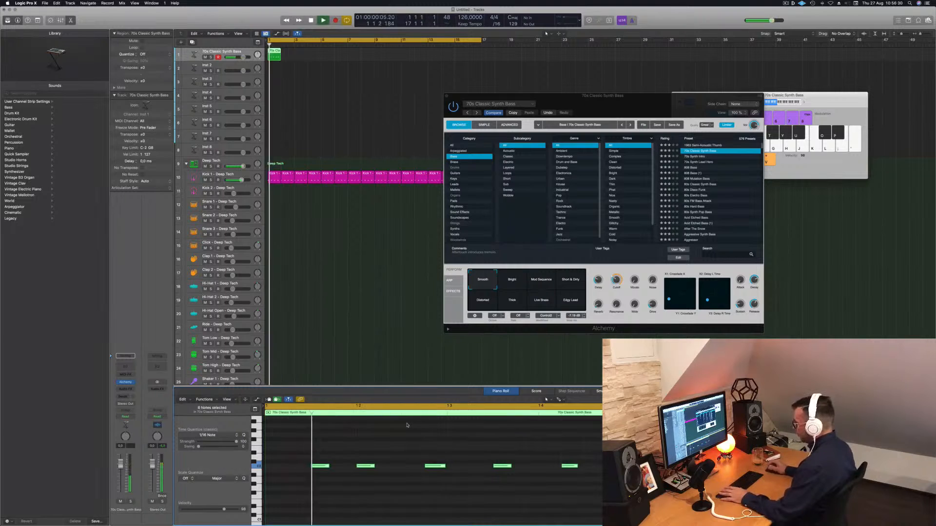
Step: Delete the last two notes of the bass phrase
key("space")
left_click_drag(458, 443, 602, 487)
key("Delete")
Step: Copy the first two bass notes to the end of the phrase and audition it
left_click(319, 465)
left_click_drag(315, 467, 500, 470)
key("space")
scroll(390, 370, "down", 2)
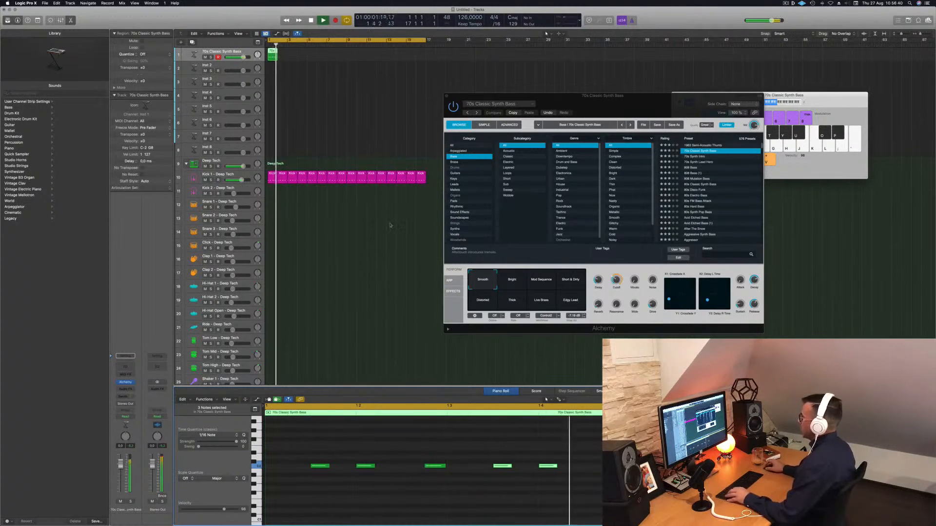
key("space")
Step: Repeat the bass region across the same 16 bars as the kick
left_click_drag(273, 54, 354, 58)
left_click(271, 55, "shift")
left_click(210, 53)
left_click(209, 52)
left_click(230, 52)
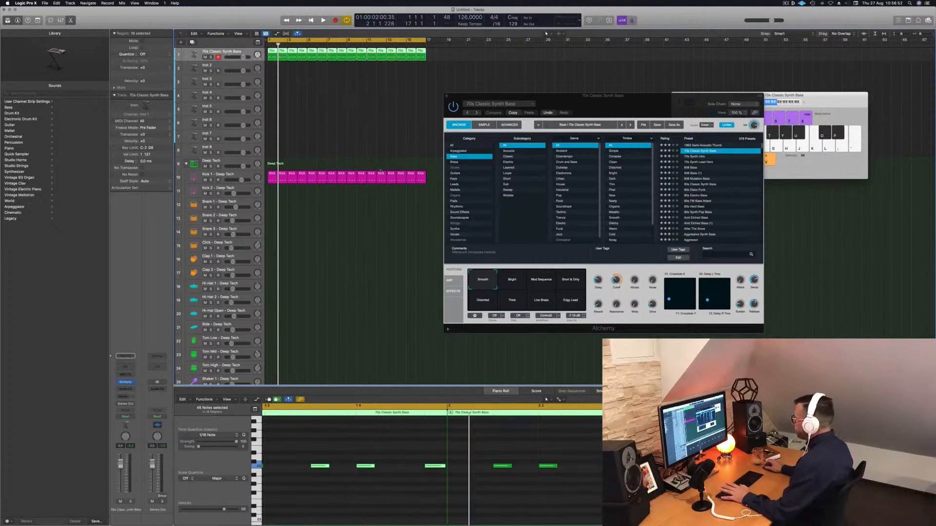
Step: Play the loop and turn the Alchemy Cutoff knob down slightly
key("space")
key("space")
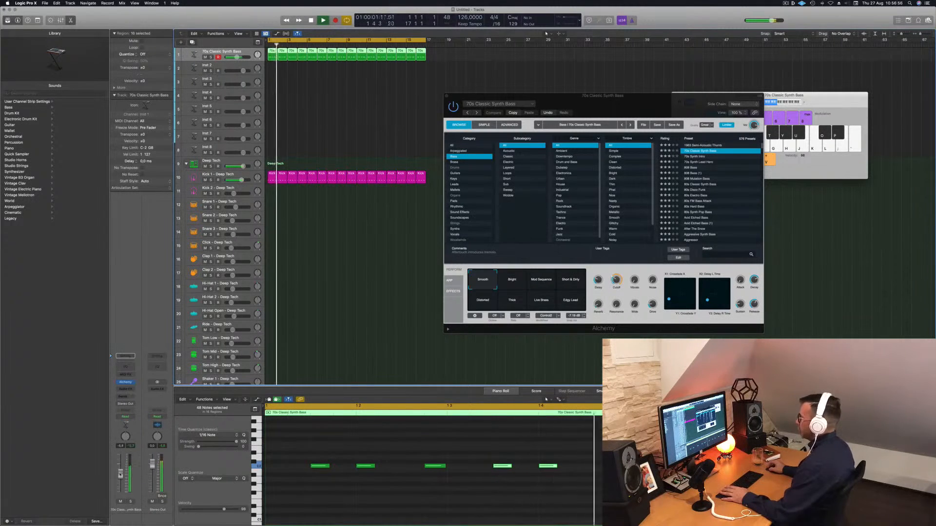
key("space")
key("space")
left_click_drag(616, 283, 615, 291)
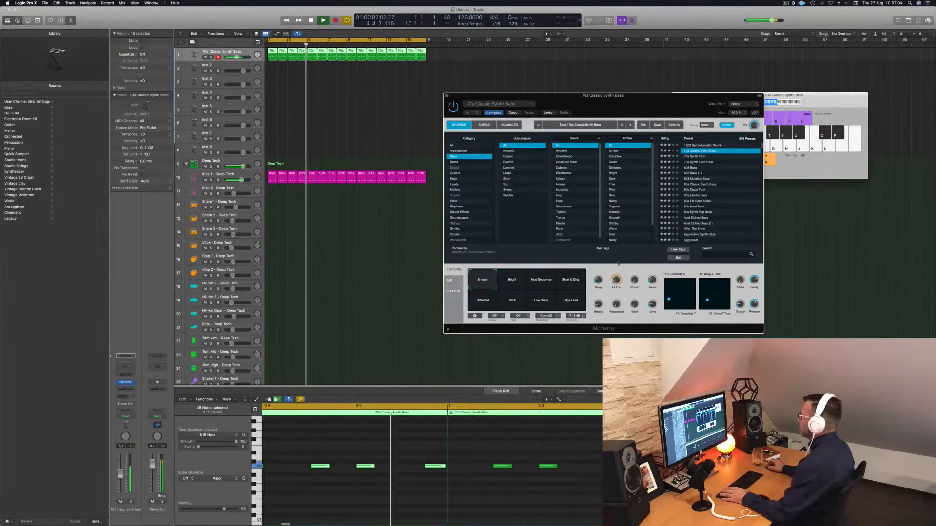
Step: Return to the project start and play the loop again
left_click_drag(627, 106, 582, 103)
key("space")
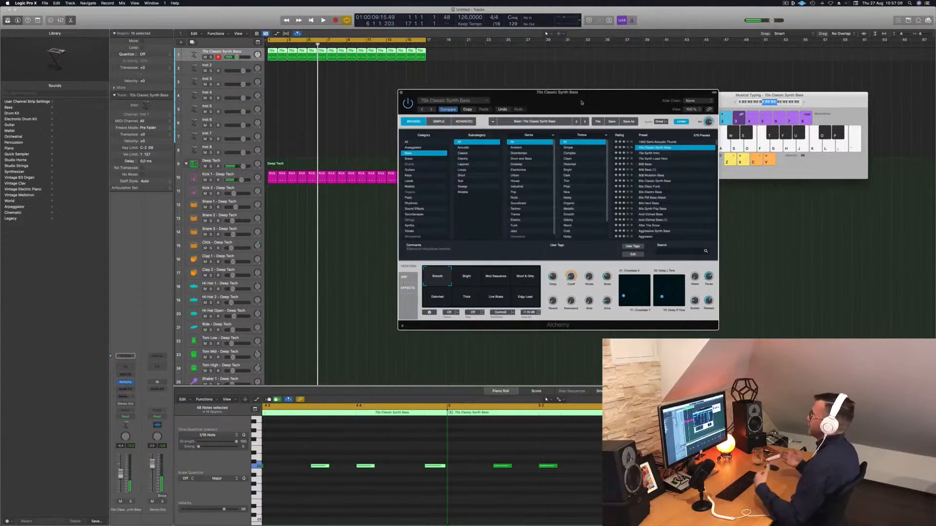
key("Return")
key("space")
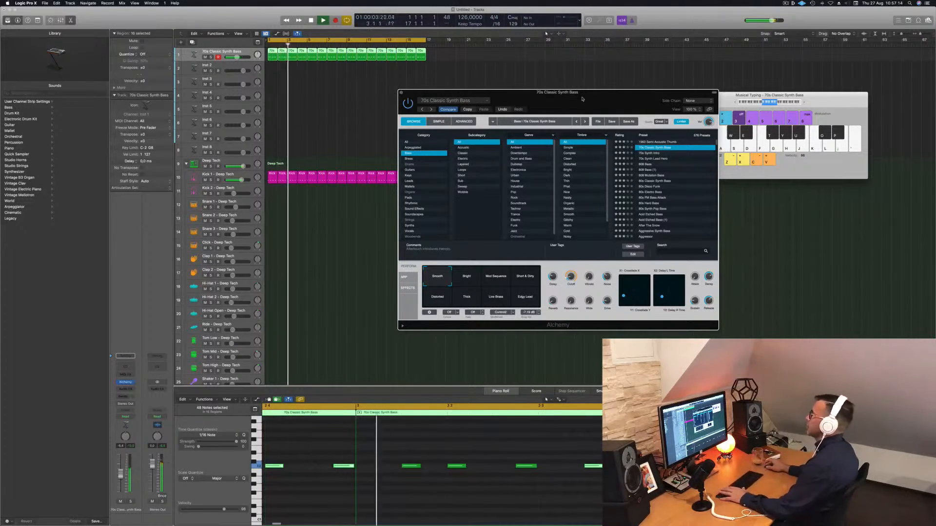
left_click_drag(581, 99, 606, 99)
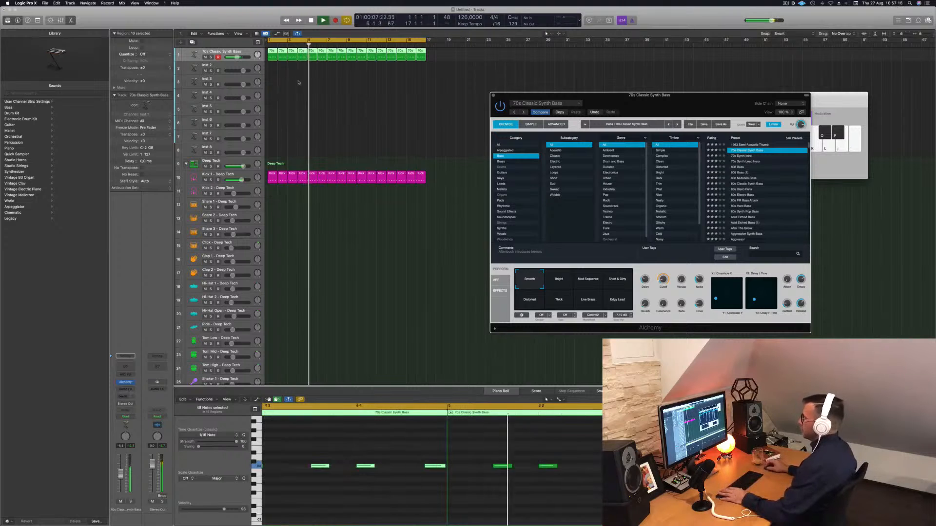
Step: Copy one kick region onto the Snare 1 track at the start of the song
left_click(269, 88)
left_click(246, 53)
key("space")
left_click(268, 177)
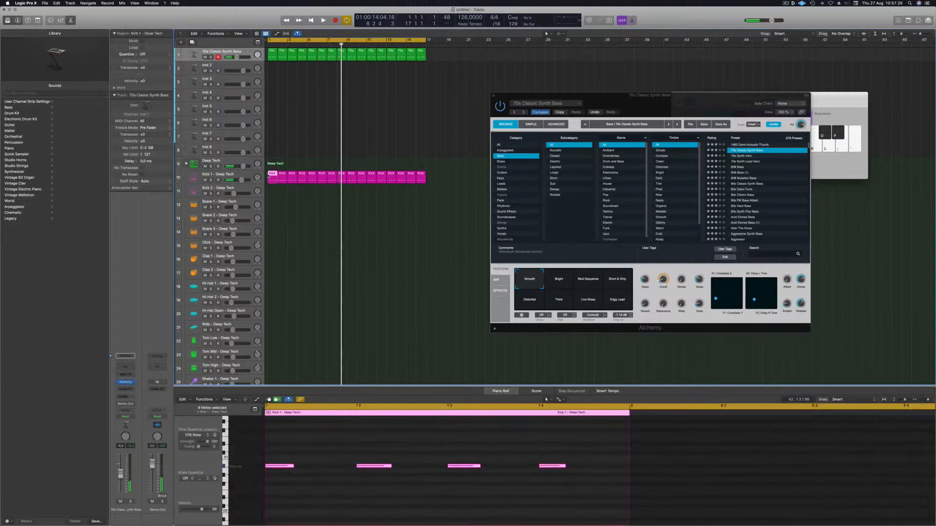
left_click_drag(269, 177, 272, 207)
Step: Select all notes in the copied region and transpose them up three steps
left_click_drag(285, 456, 559, 482)
scroll(482, 495, "up", 5)
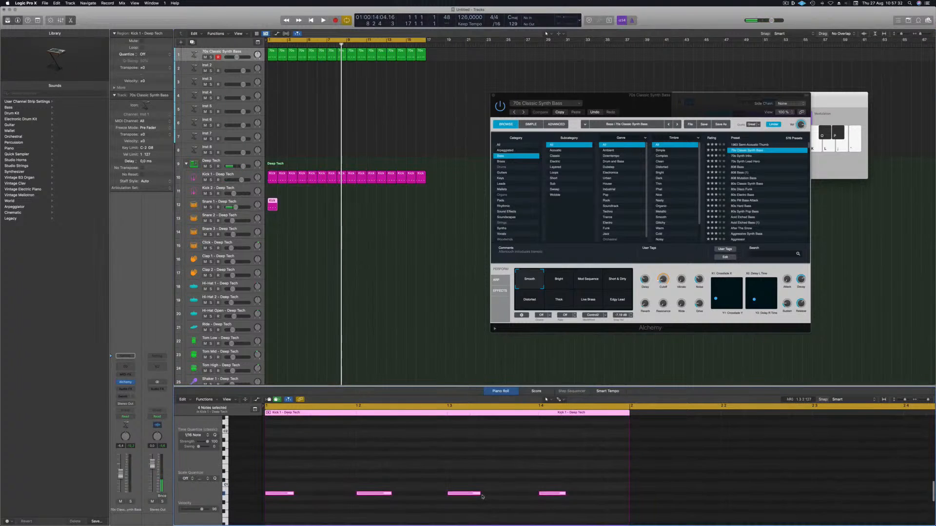
scroll(483, 497, "down", 5)
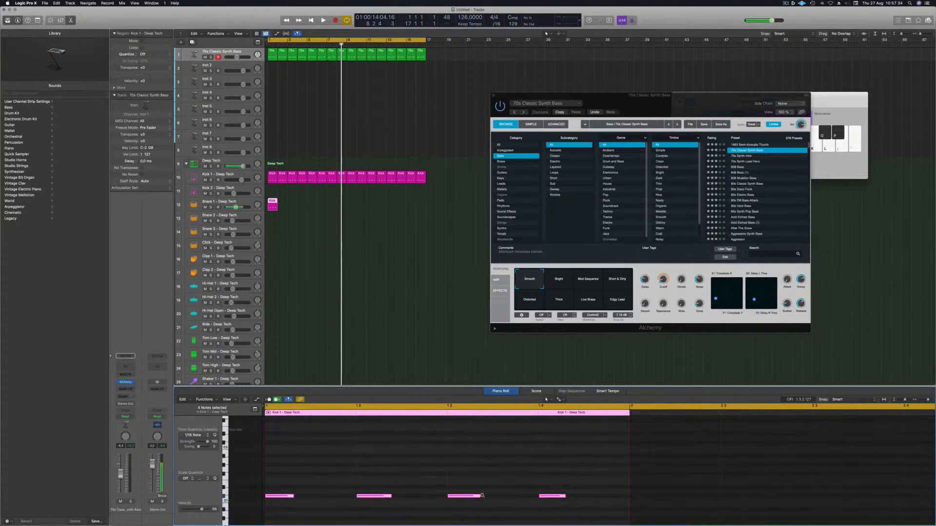
key("alt+Up")
key("alt+Up")
key("alt+Up")
key("alt+Up")
key("alt+Up")
key("alt+Up")
key("alt+Up")
key("alt+Up")
key("alt+Up")
key("alt+Up")
key("alt+Up")
key("alt+Up")
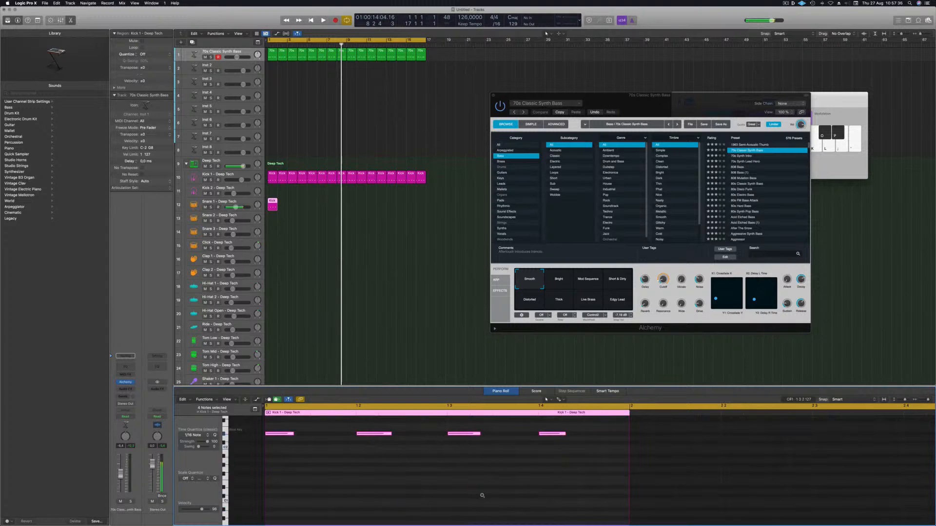
Step: Delete the snare region's first and third notes, keeping only the backbeat hits
left_click_drag(324, 498, 285, 430)
key("Delete")
left_click_drag(426, 456, 487, 424)
key("Delete")
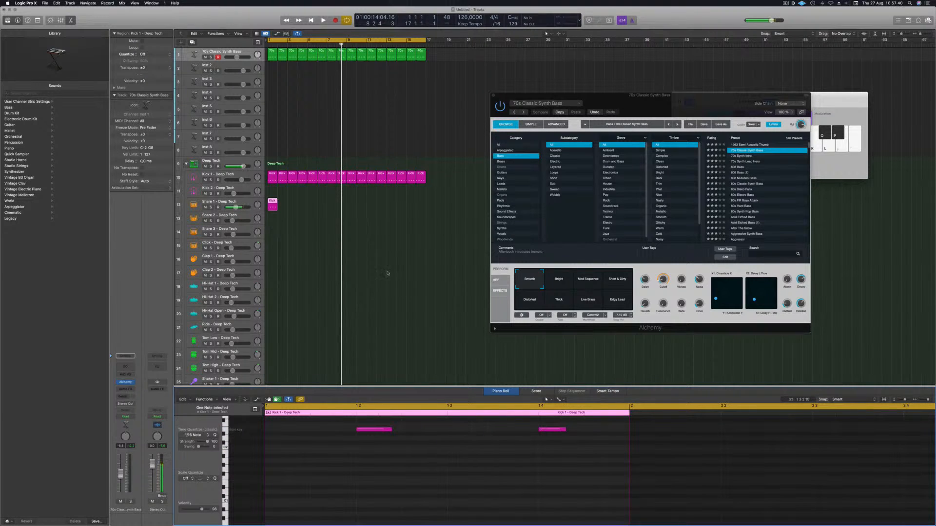
Step: Repeat the snare region along the Snare 1 track up to bar 17 and play the loop
left_click_drag(273, 201, 282, 204)
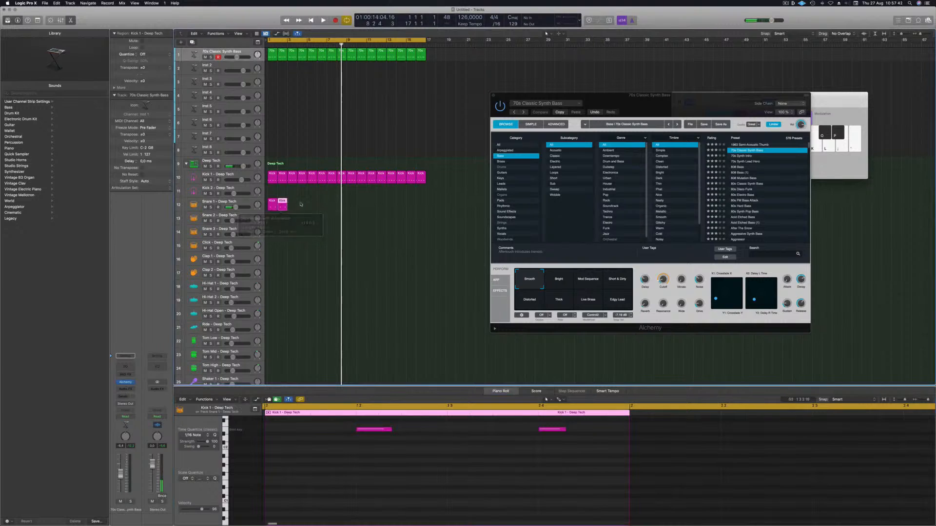
left_click_drag(292, 203, 296, 204)
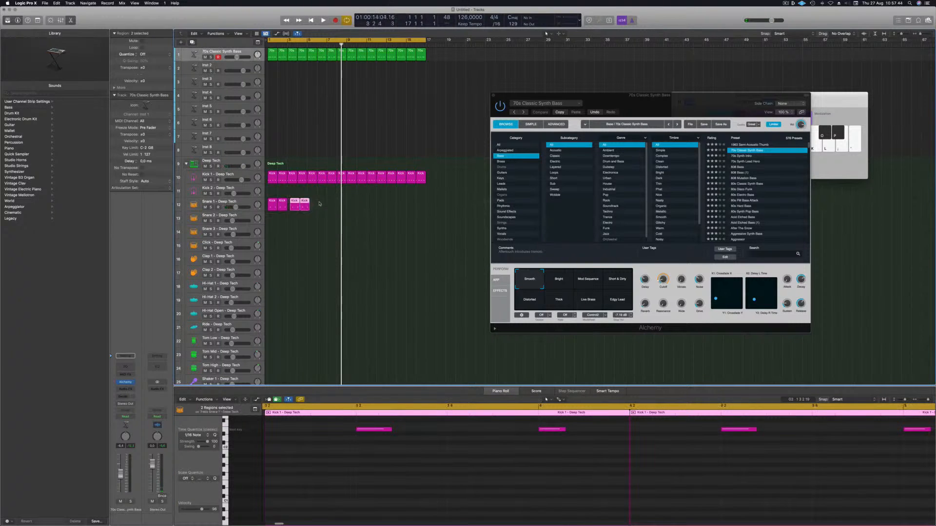
key("alt+Left")
key("alt+Left")
key("alt+Left")
key("alt+Left")
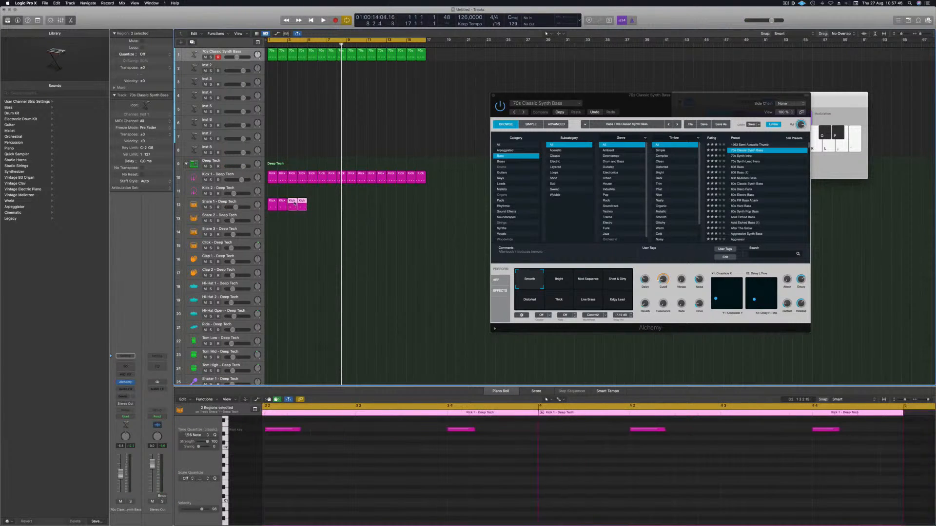
left_click_drag(345, 205, 364, 207)
key("space")
left_click_drag(235, 207, 233, 207)
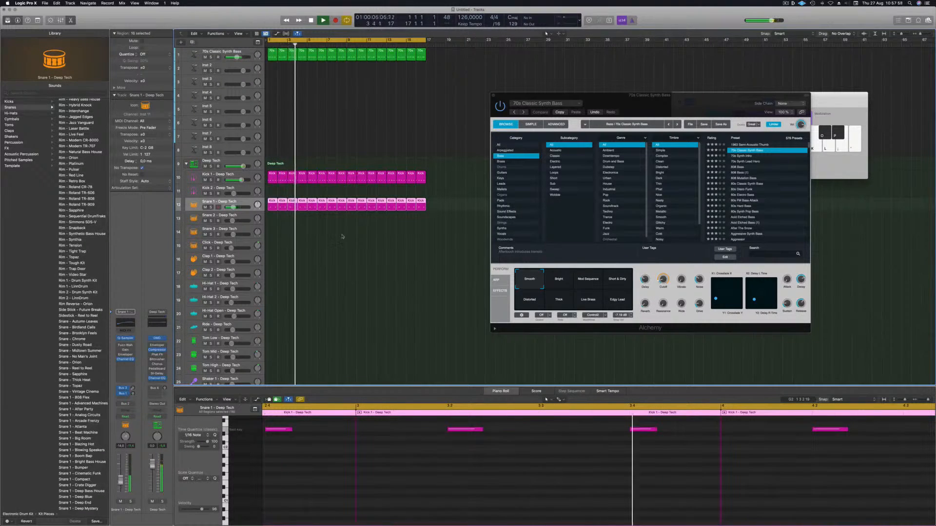
Step: Copy the kick region onto the Hi-Hat Open track at the start of the song
left_click(274, 200)
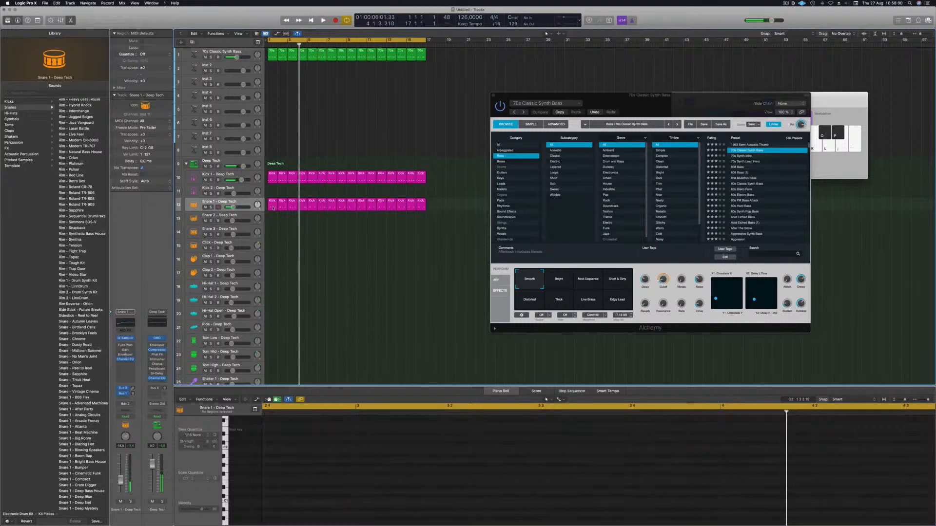
left_click_drag(271, 179, 274, 317)
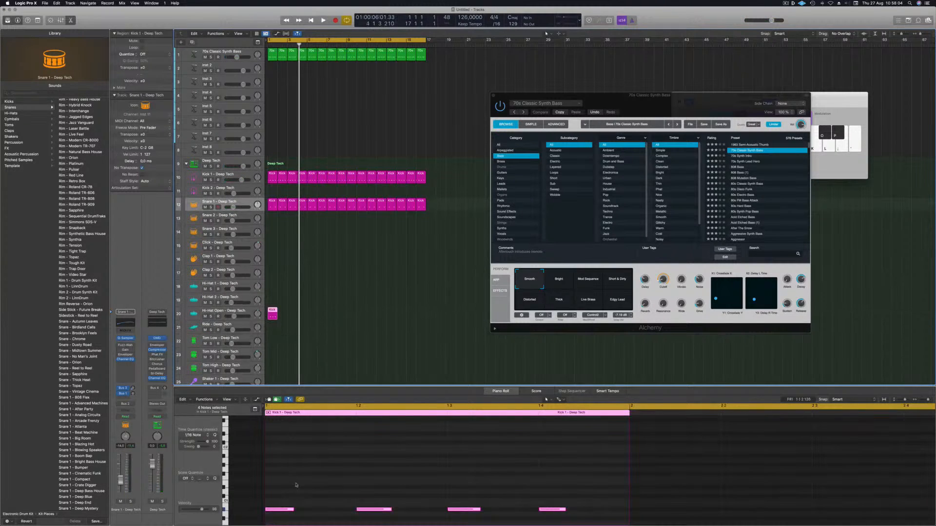
scroll(292, 493, "down", 1)
scroll(292, 493, "up", 3)
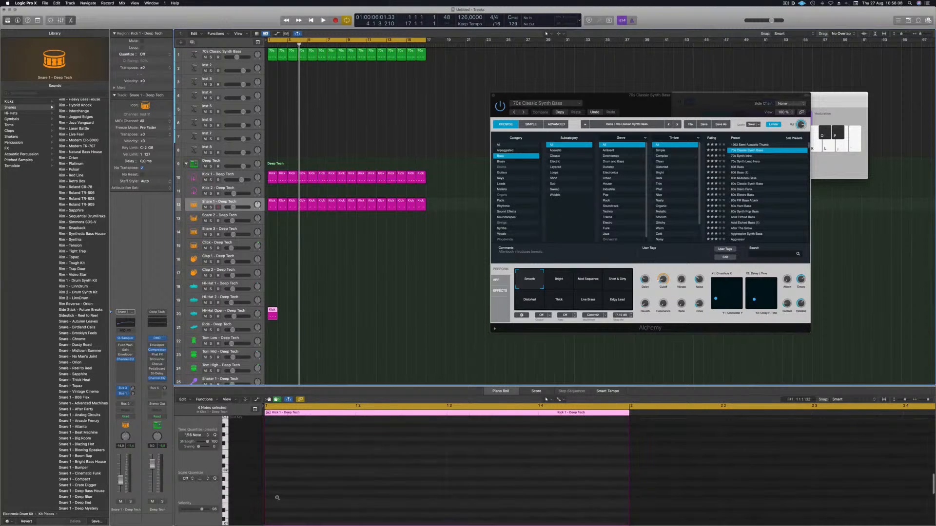
scroll(277, 498, "down", 3)
scroll(293, 481, "up", 2)
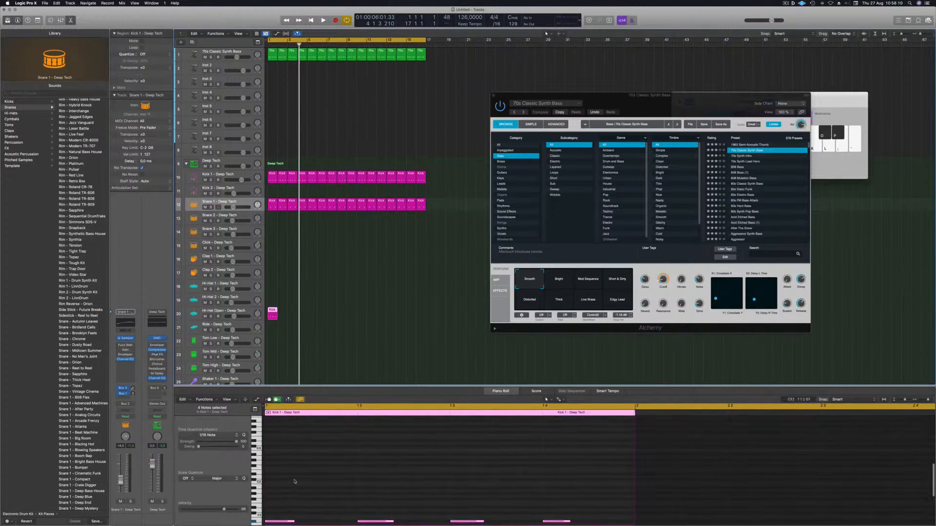
scroll(298, 483, "up", 2)
Step: Select all notes in the hi-hat region and shift them half a beat later onto the offbeats
left_click(327, 248)
double_click(272, 317)
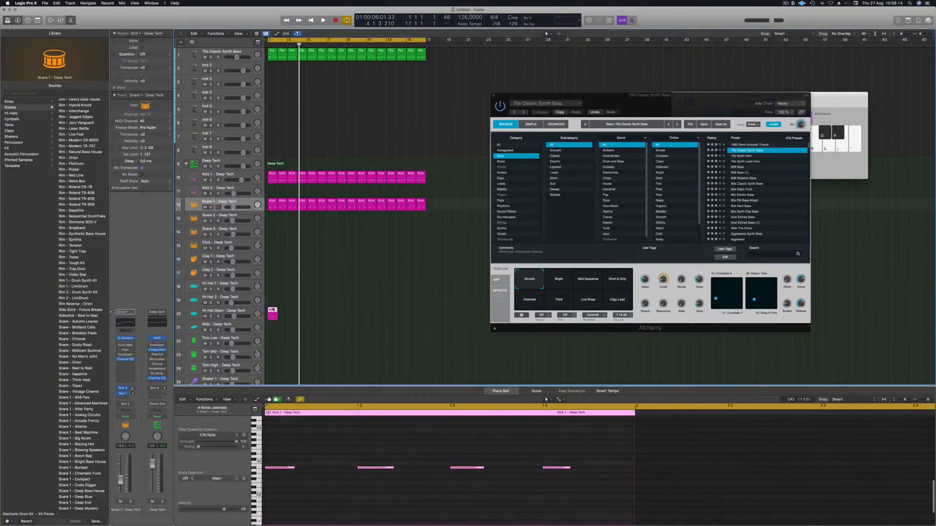
scroll(282, 422, "left", 1)
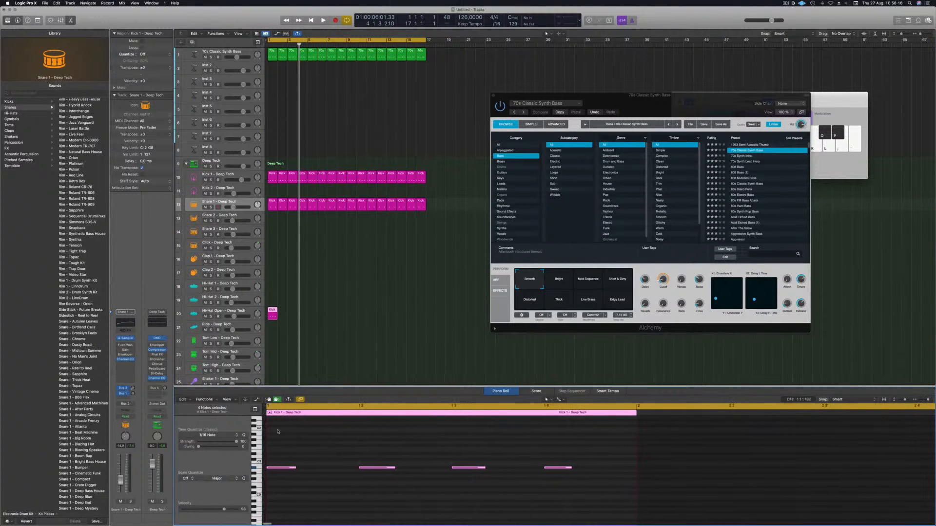
scroll(275, 433, "up", 5)
scroll(276, 433, "down", 4)
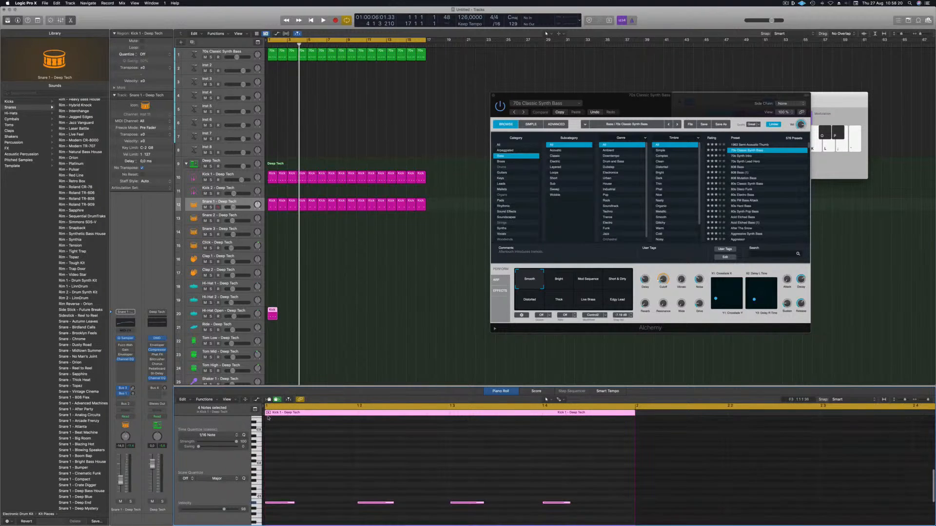
mouse_move(263, 406)
left_mouse_down()
mouse_move(278, 406)
mouse_move(254, 406)
mouse_move(258, 412)
left_mouse_up()
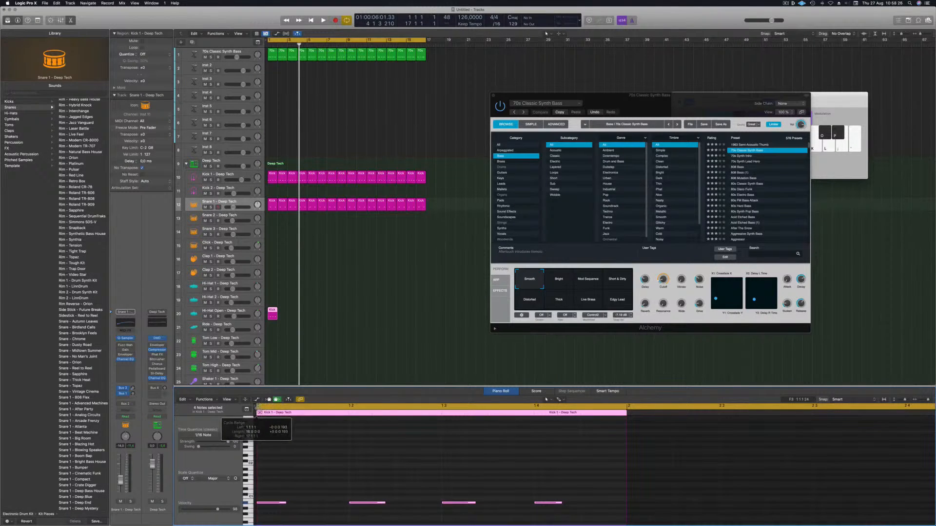
left_click_drag(272, 478, 583, 517)
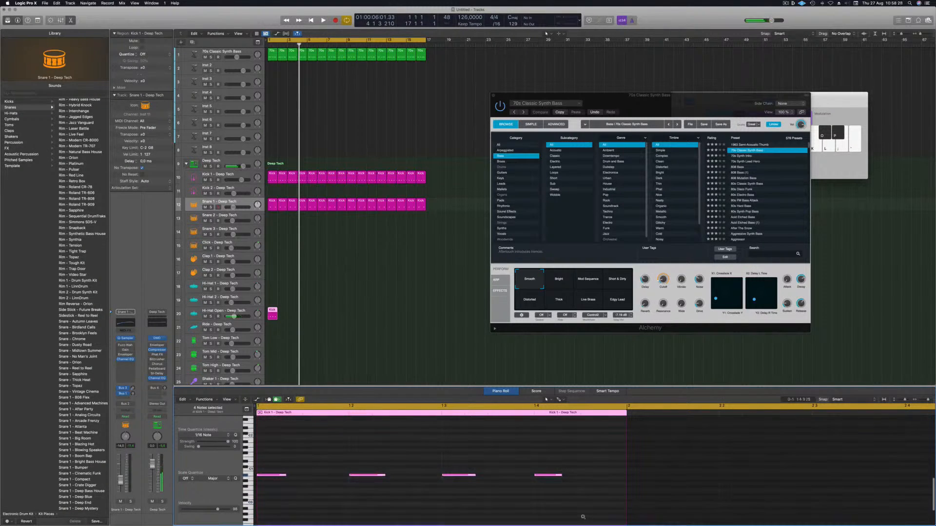
key("space")
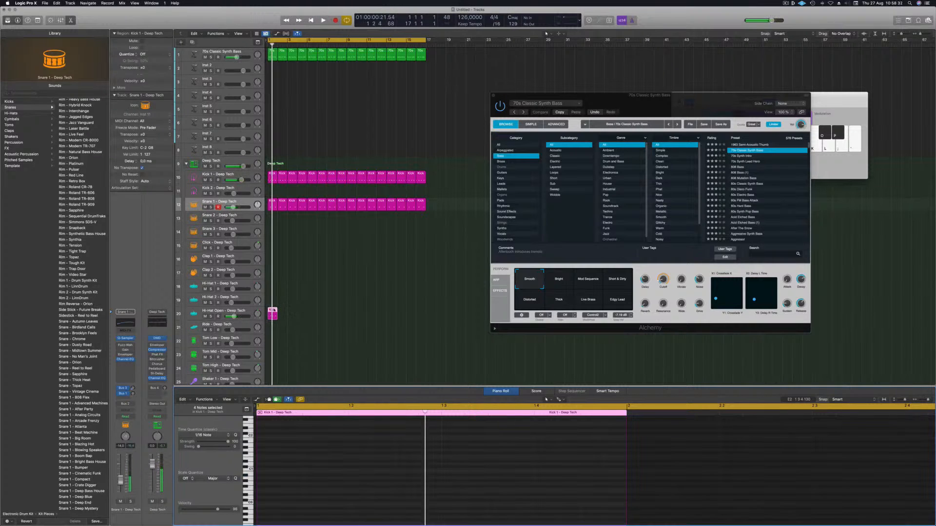
key("e")
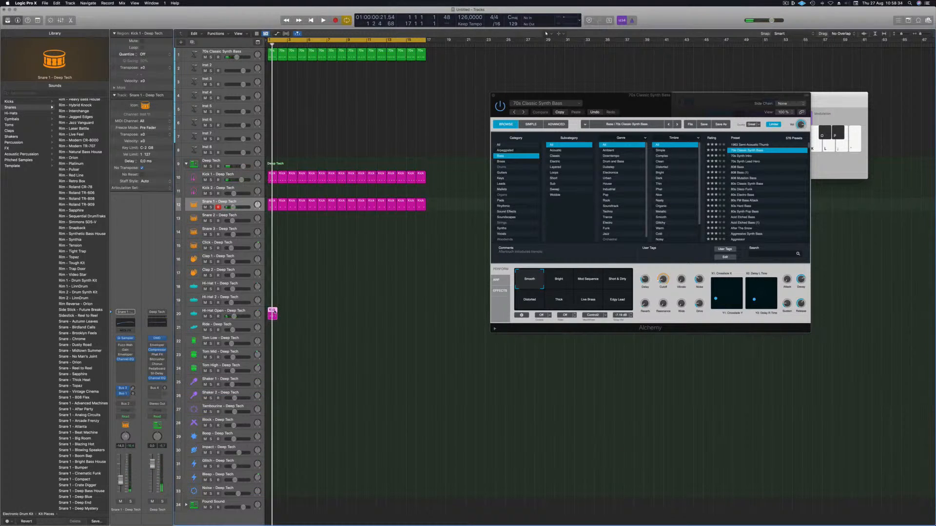
key("e")
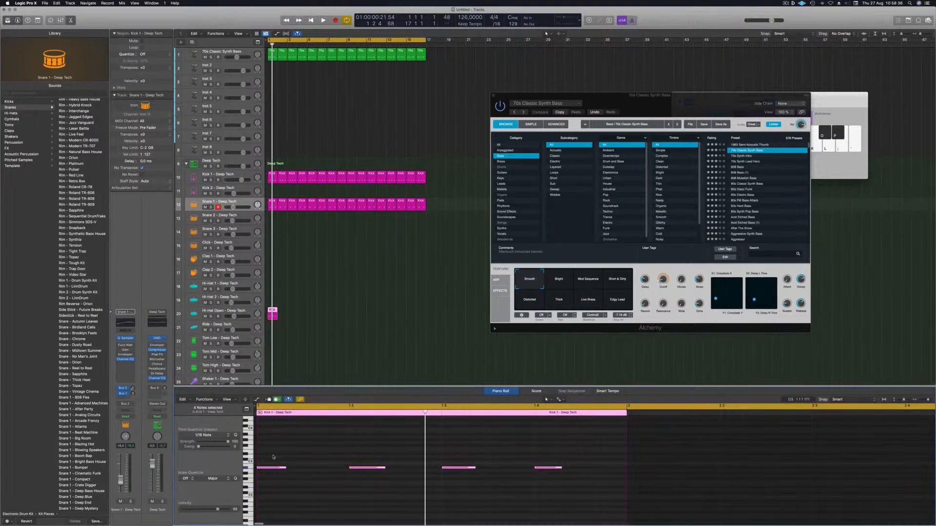
left_click_drag(365, 486, 557, 487)
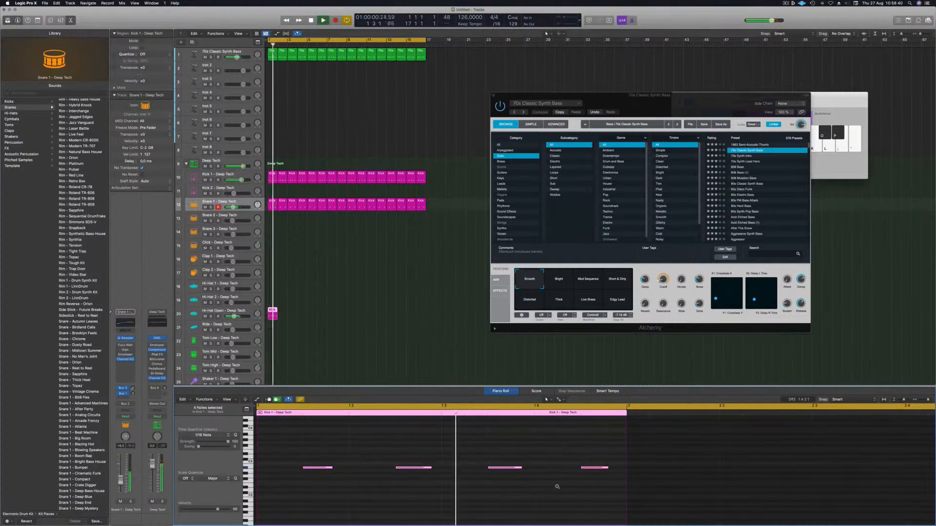
Step: Transpose the hi-hat notes up a semitone and play back the loop
key("alt+Up")
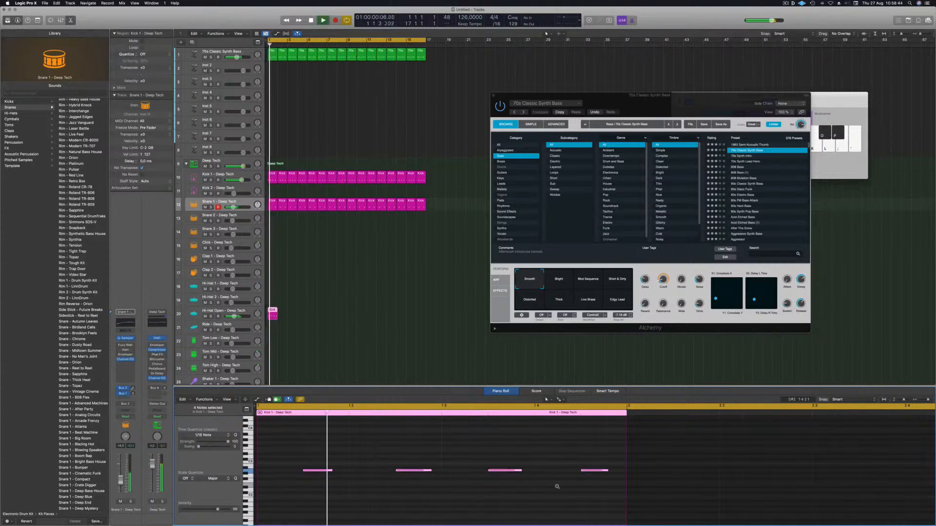
key("Up")
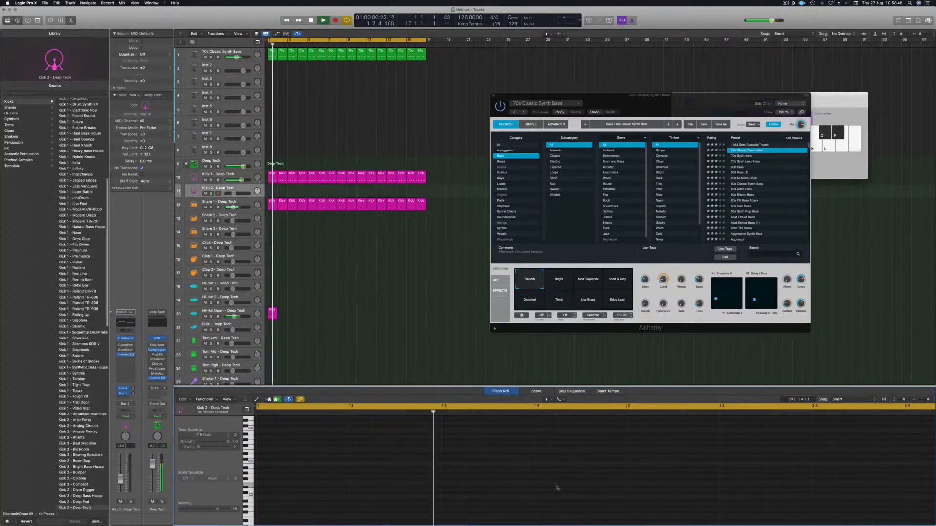
left_click(273, 314)
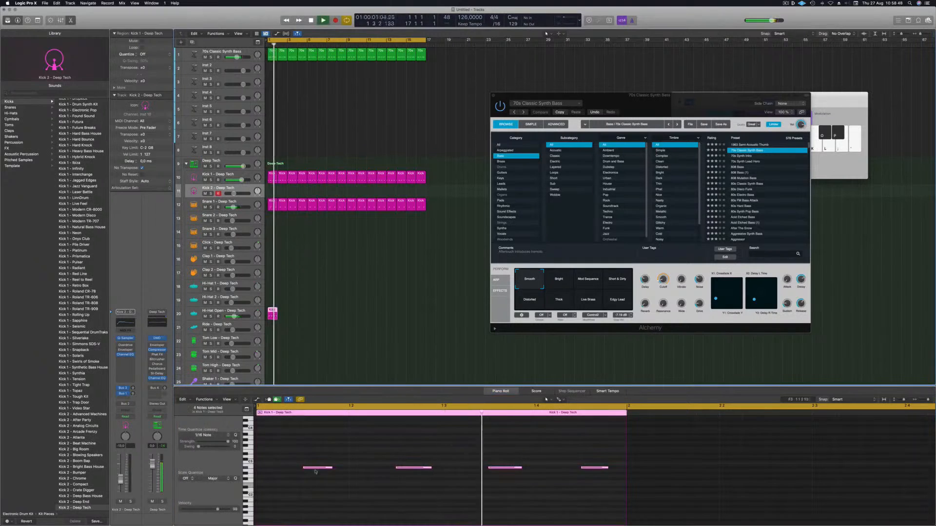
left_click_drag(299, 412, 614, 516)
key("space")
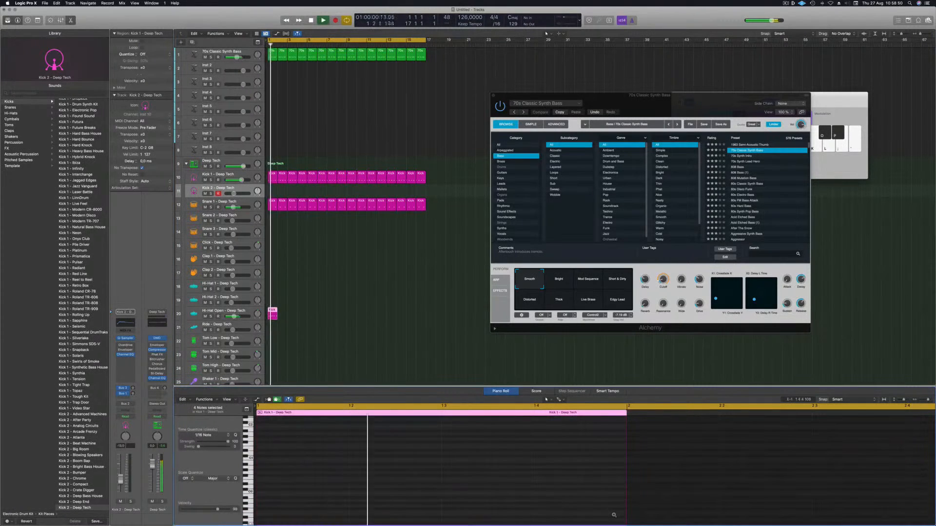
Step: Repeat the hi-hat region along the Hi-Hat Open track up to bar 17 and return to the start
key("space")
key("super+r")
key("super+r")
left_click_drag(273, 311, 354, 312)
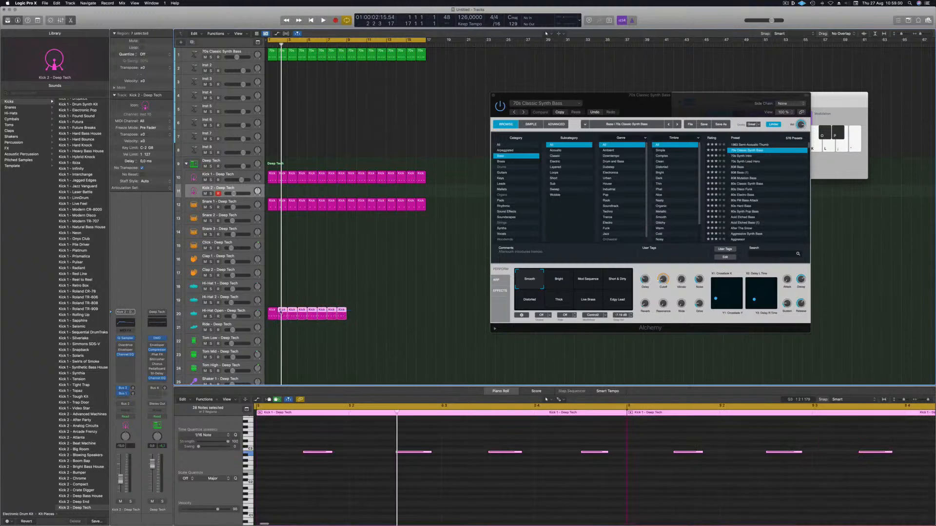
left_click(358, 318)
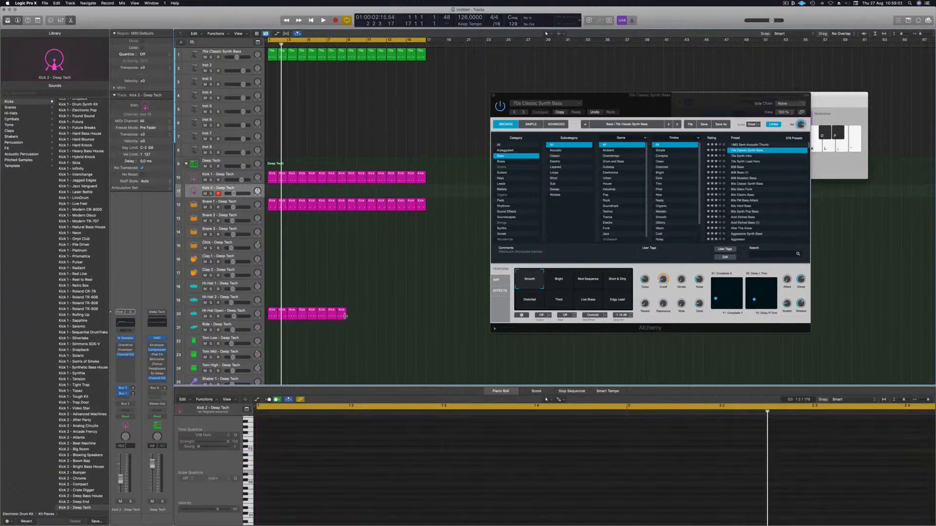
left_click_drag(346, 311, 419, 315)
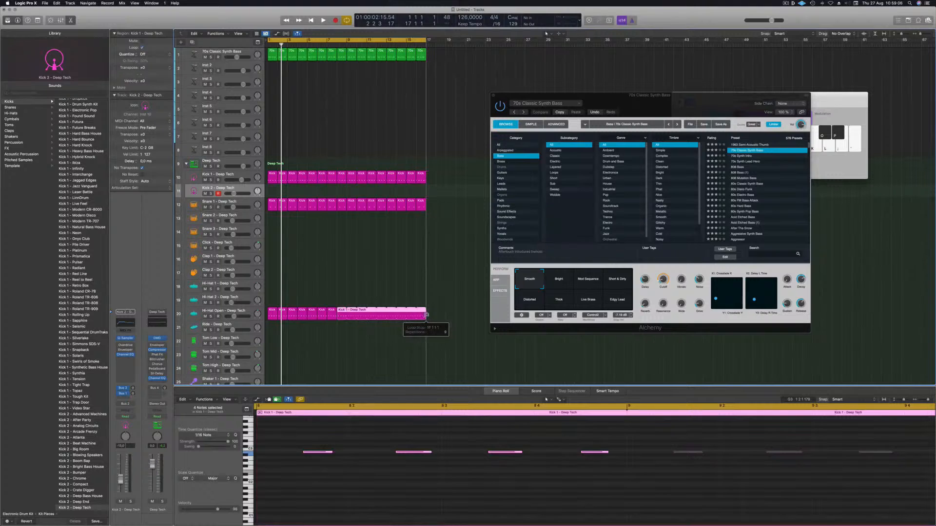
left_click_drag(413, 314, 350, 315)
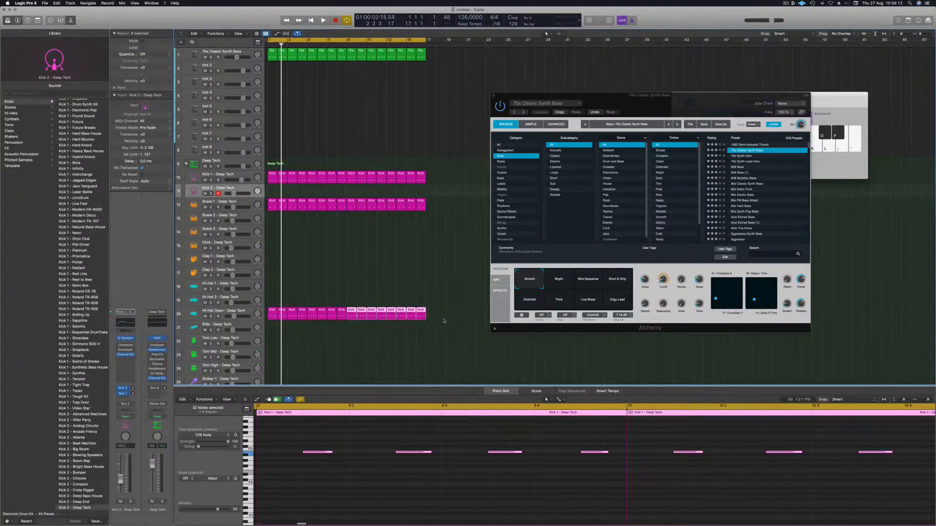
left_click_drag(446, 315, 424, 316)
key("Return")
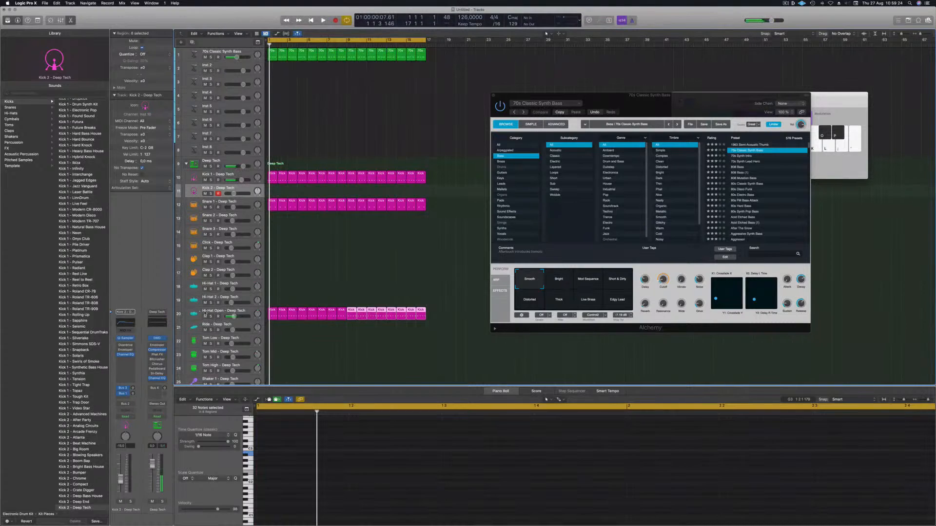
Step: Lower the Hi-Hat Open track's volume slightly and play the loop
left_click(205, 315)
left_click_drag(231, 316, 231, 316)
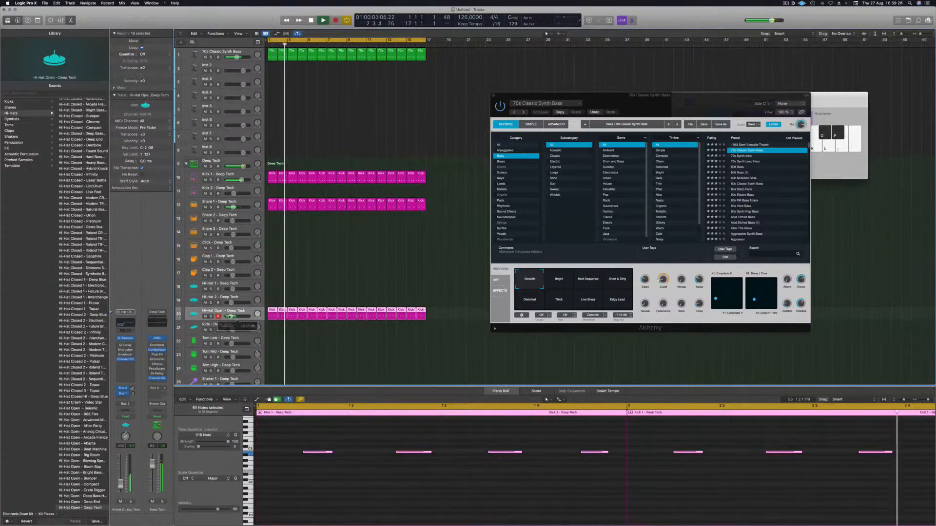
scroll(294, 274, "down", 5)
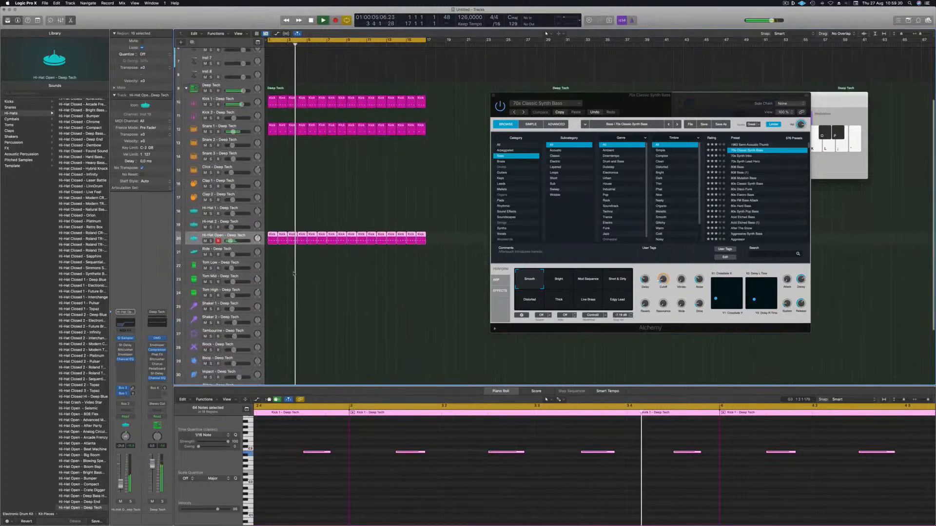
key("space")
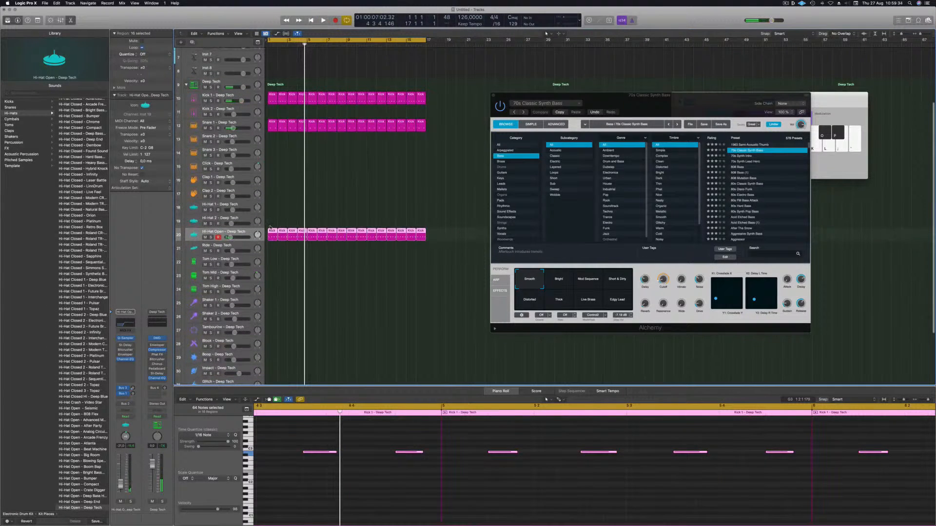
Step: Place a single copy of the hi-hat region at the start of the Tom Low track
left_click_drag(271, 236, 271, 263)
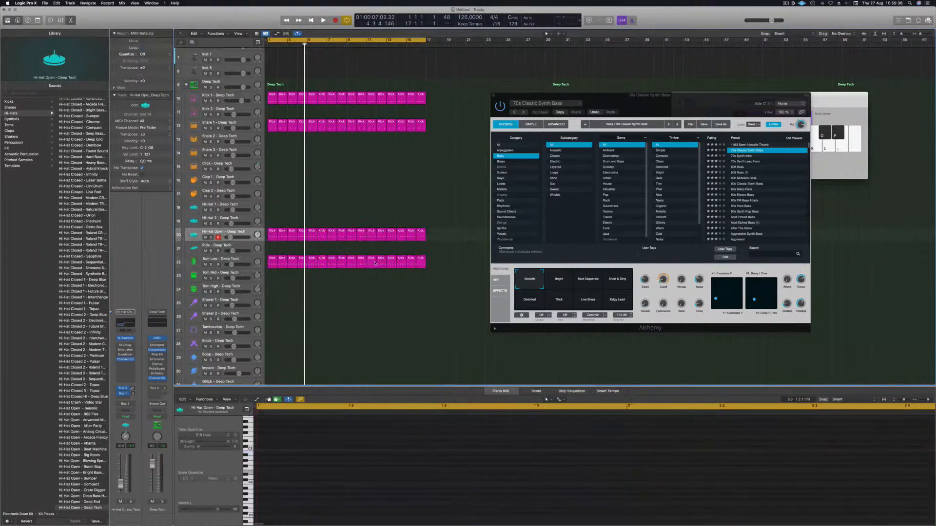
key("Delete")
left_click(269, 268)
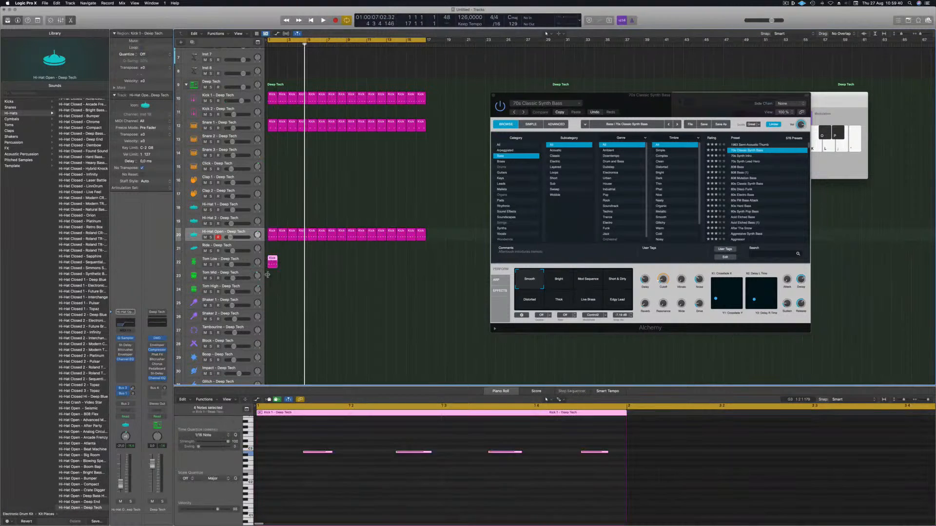
Step: Keep only the last note in the Tom Low region and play the loop
left_click_drag(313, 448, 634, 478)
key("alt+Return")
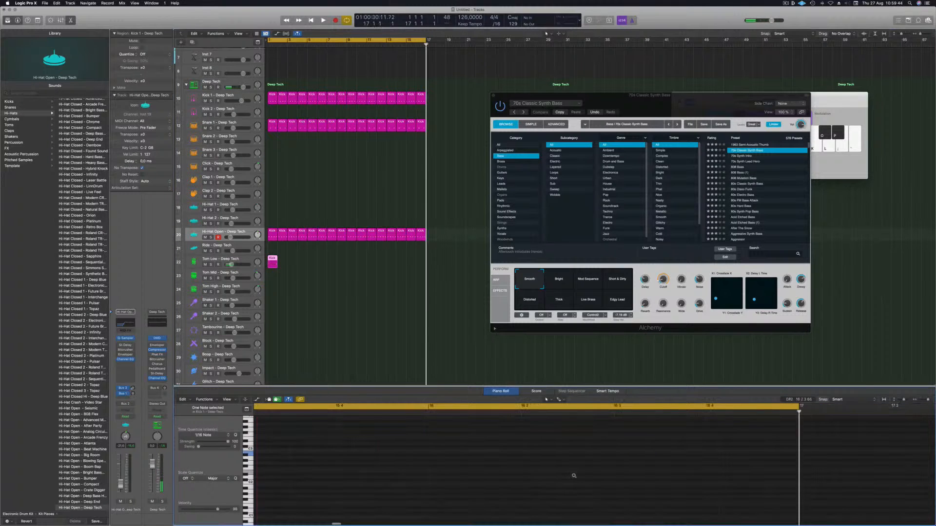
key("space")
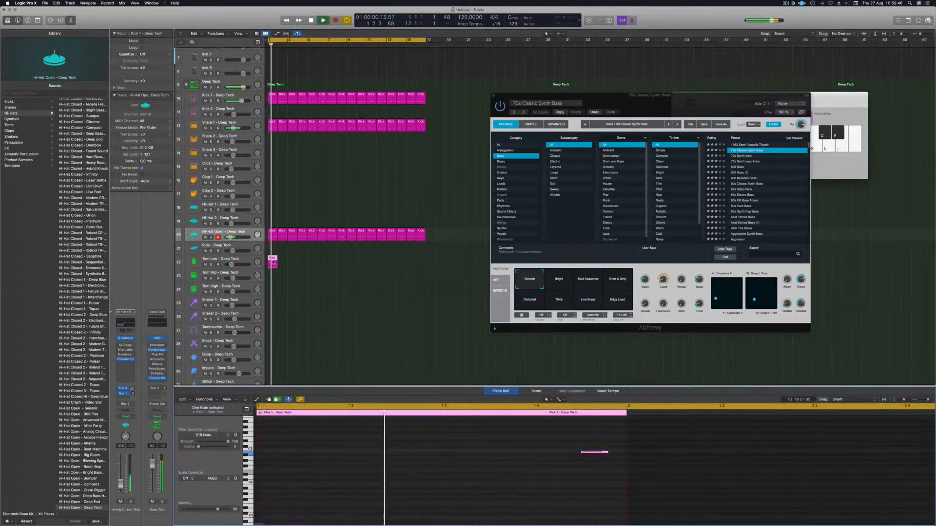
Step: Transpose the remaining tom note down two octaves and return to the project start
key("alt+shift+Down")
key("alt+shift+Down")
key("Return")
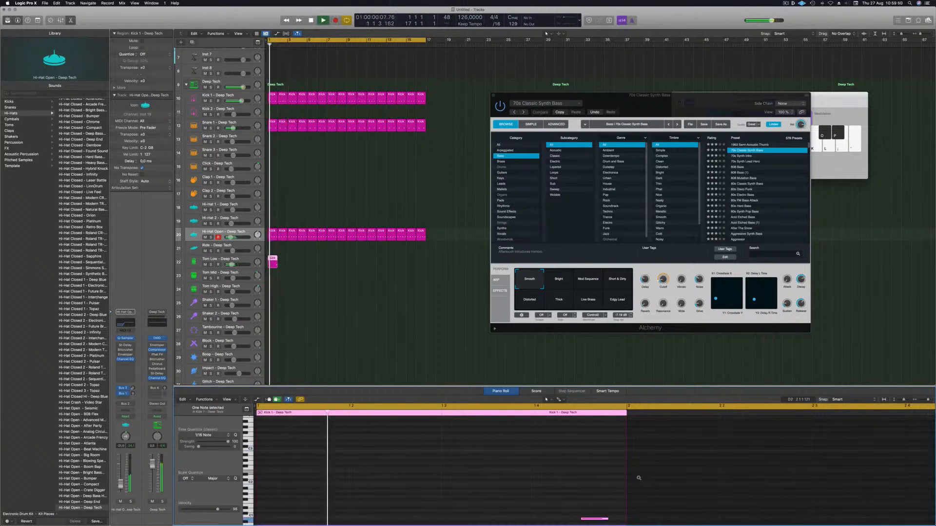
Step: Loop the Tom Low region across the first 16 bars and play it back from the start
key("Return")
left_click(275, 262)
left_click_drag(275, 262, 285, 262)
key("space")
left_click_drag(285, 260, 351, 262)
key("space")
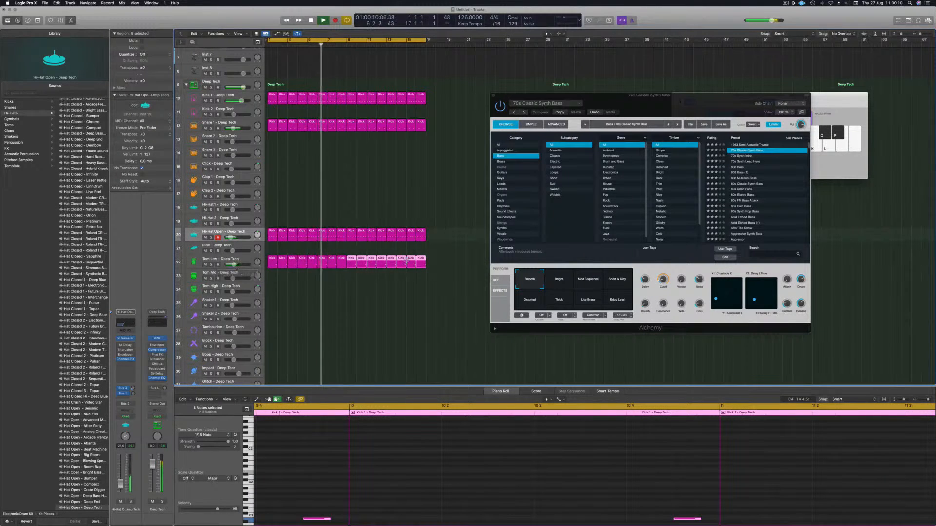
Step: Select all the Tom Low regions' notes and transpose them up one semitone
left_click_drag(430, 262, 273, 263)
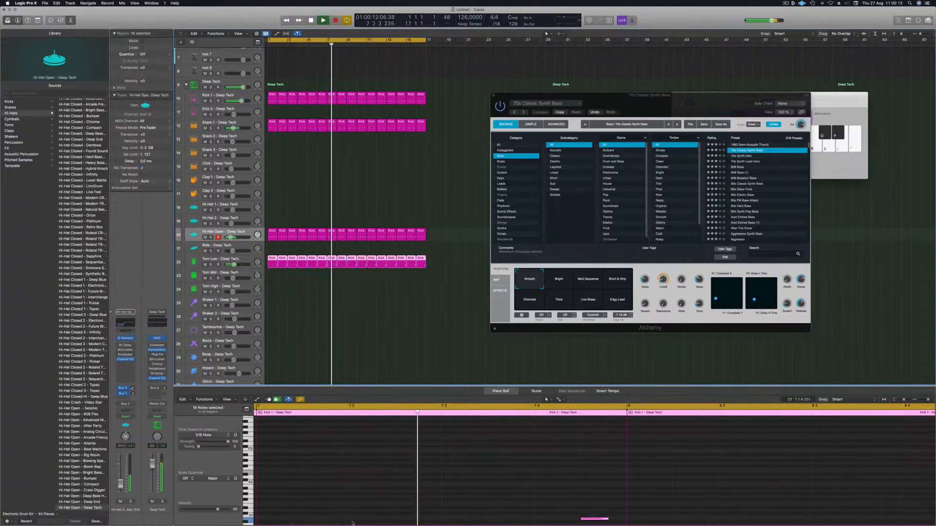
scroll(362, 488, "down", 5)
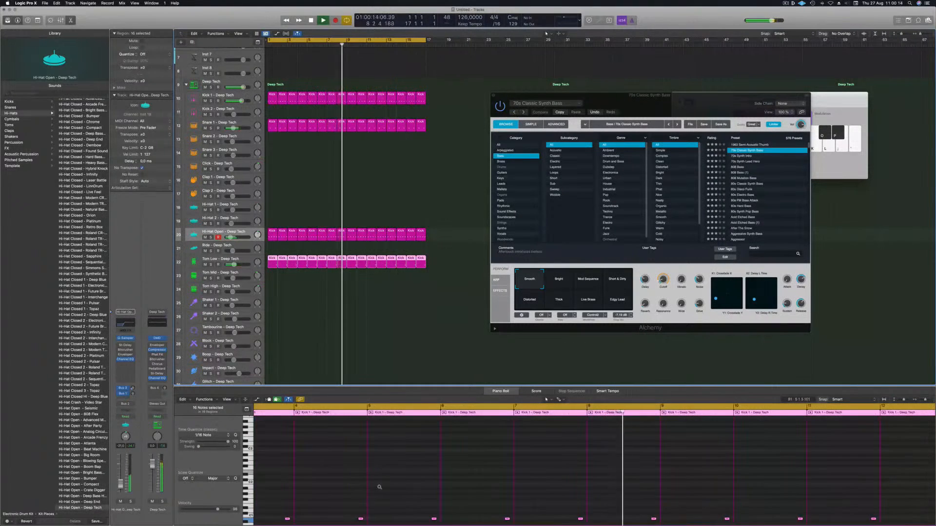
scroll(379, 488, "down", 5)
scroll(379, 488, "down", 4)
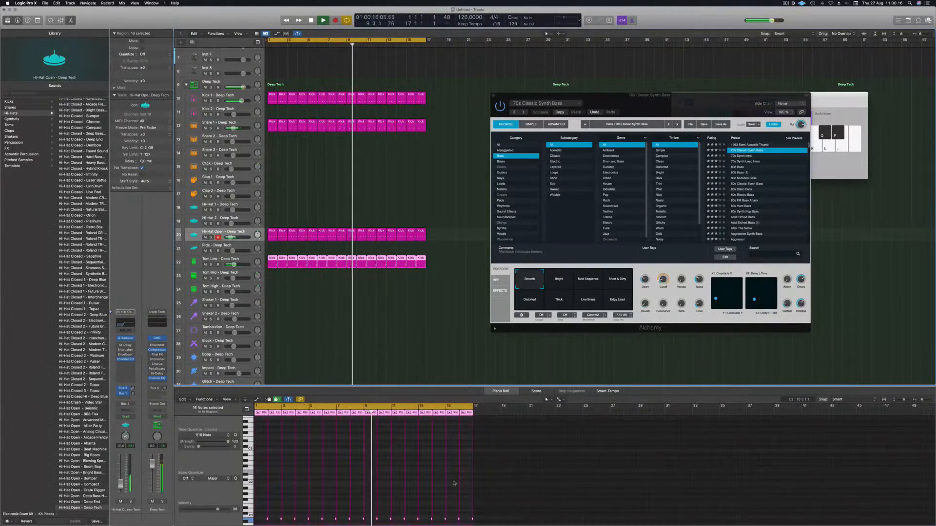
key("super+a")
key("alt+Up")
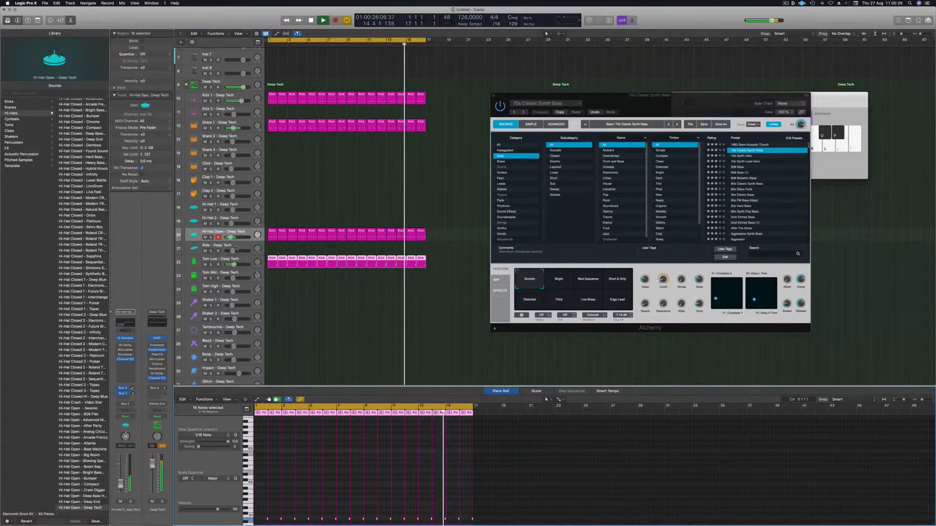
Step: Change the Tom Low track's patch to Tom Low - Atlantis
left_click_drag(234, 265, 235, 265)
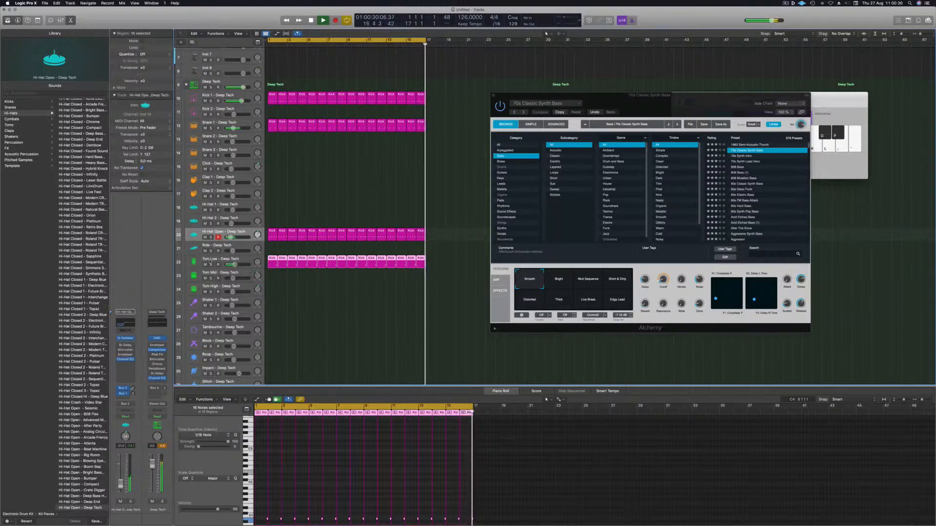
left_click(207, 260)
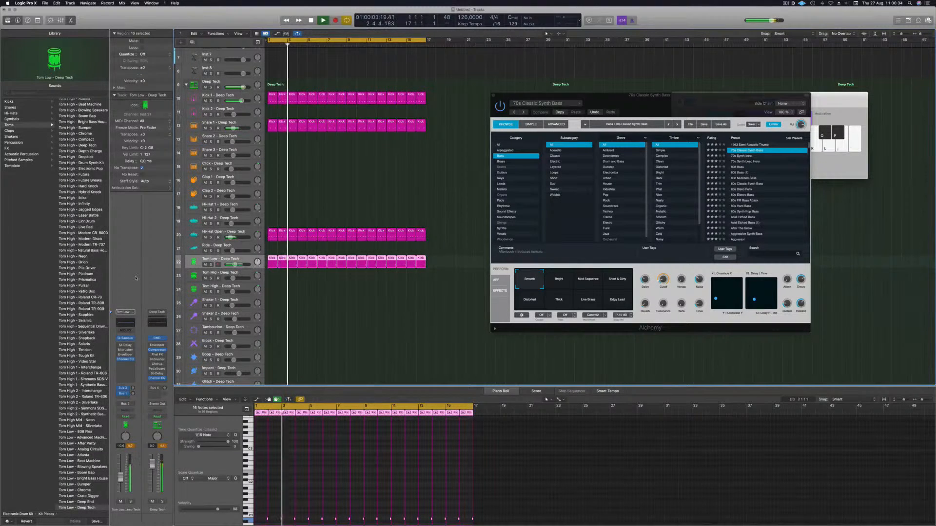
scroll(60, 302, "down", 5)
left_click(80, 329)
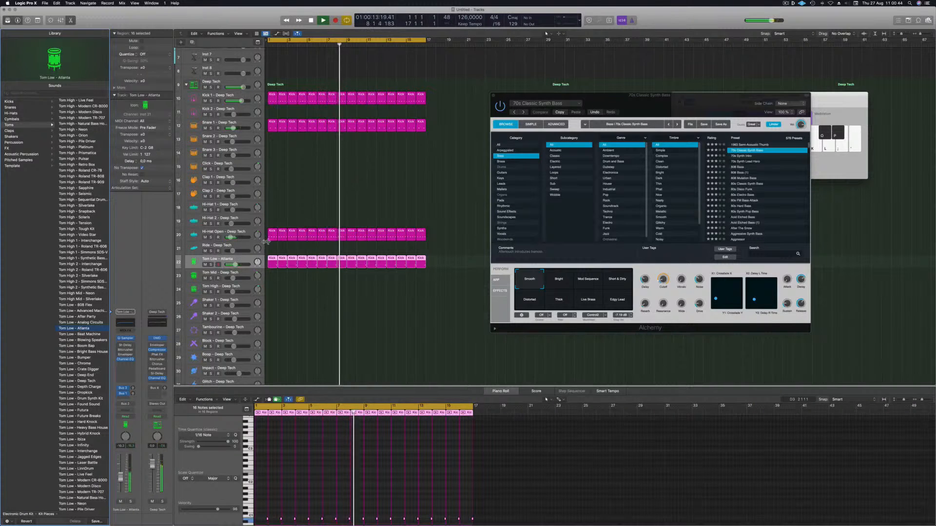
Step: Copy a hi-hat region onto the start of the Shaker 2 track and adjust its notes
left_click(221, 232)
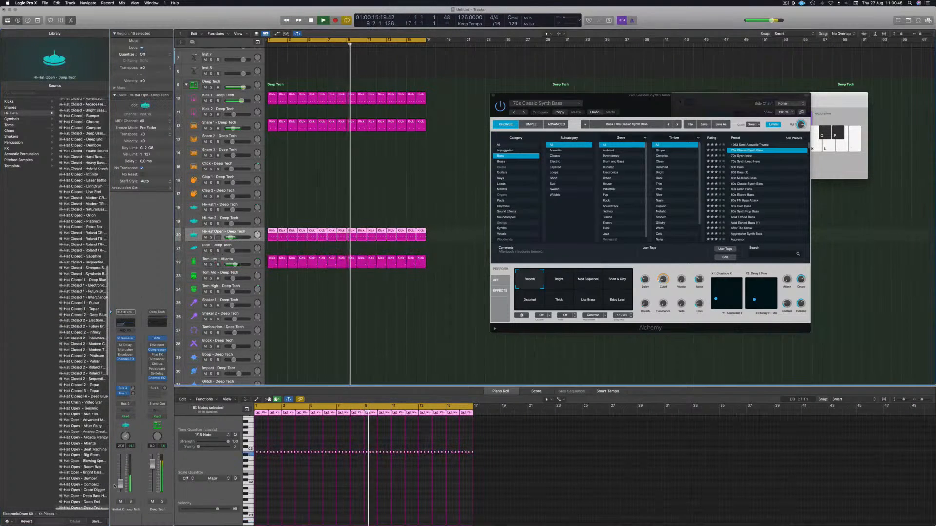
scroll(271, 213, "down", 1)
left_click(273, 224)
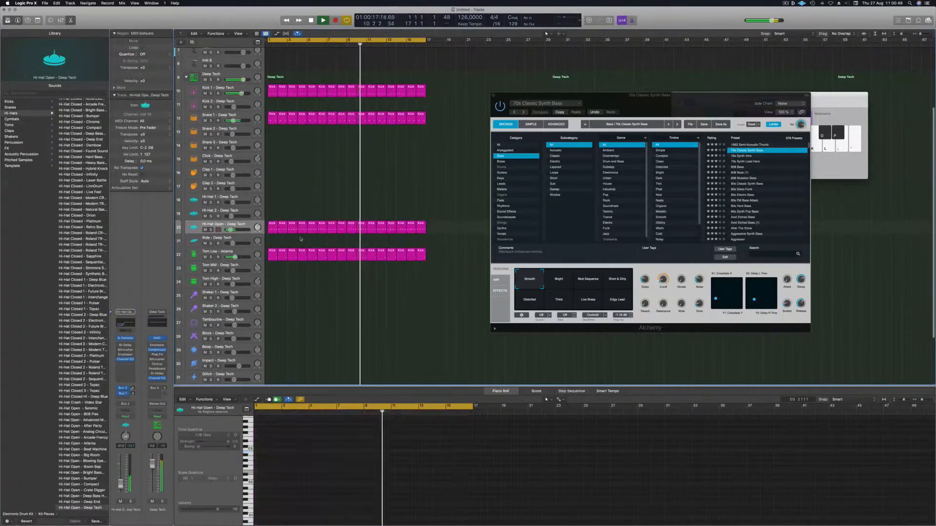
left_click_drag(273, 223, 266, 307)
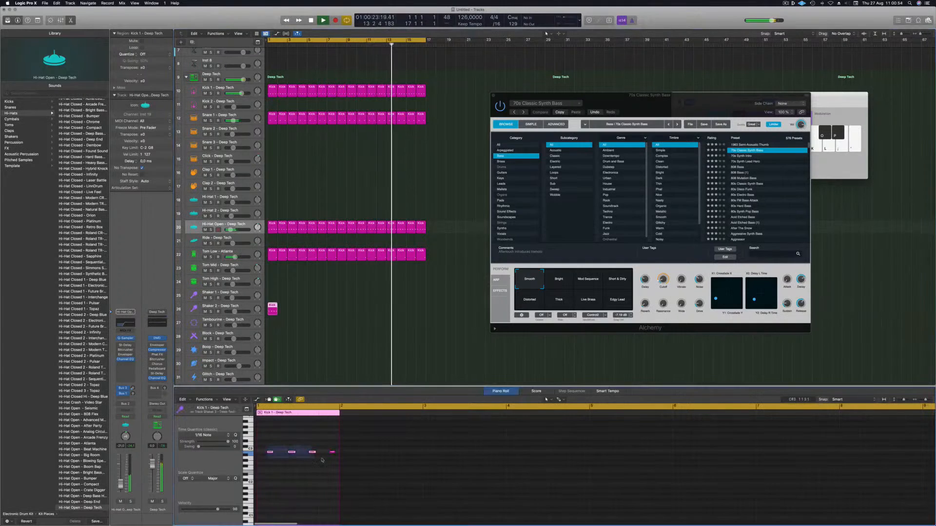
left_click_drag(270, 452, 259, 457)
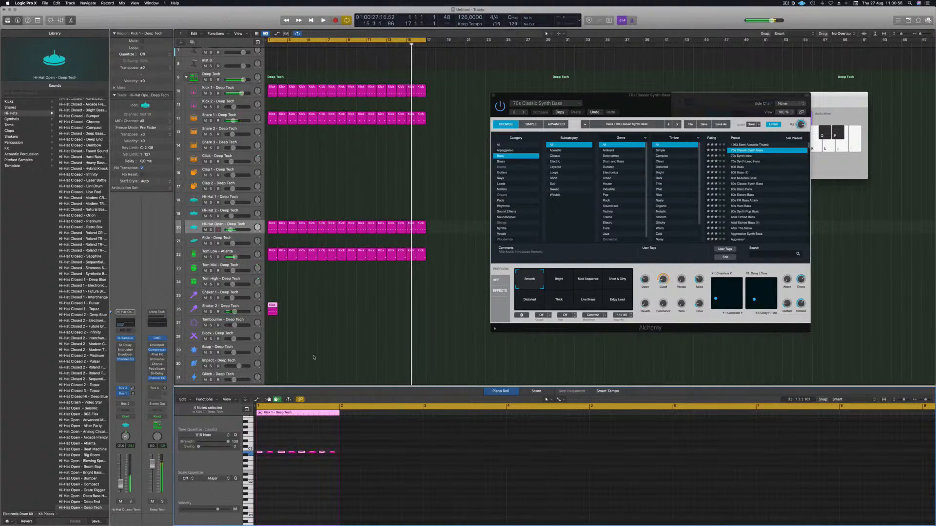
Step: Loop the Shaker 2 region across the first 16 bars
left_click(241, 306)
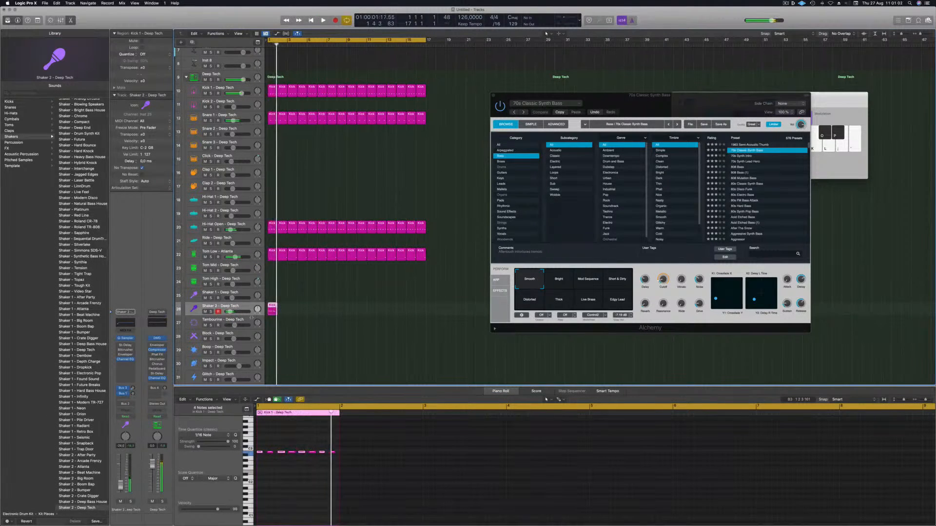
left_click_drag(299, 309, 357, 314)
scroll(320, 291, "left", 5)
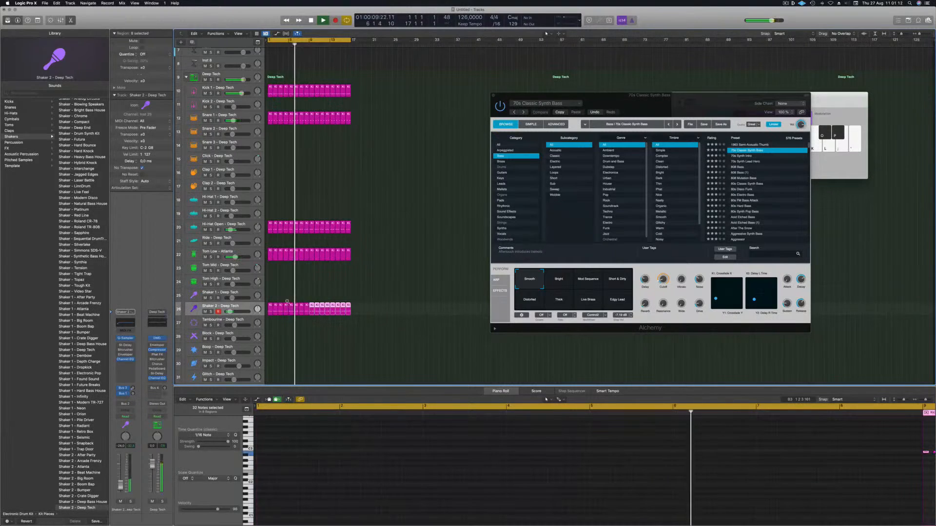
scroll(319, 291, "right", 2)
Step: Open and inspect the Stereo Delay plug-in on the Shaker 2 track, then close it
left_click(222, 307)
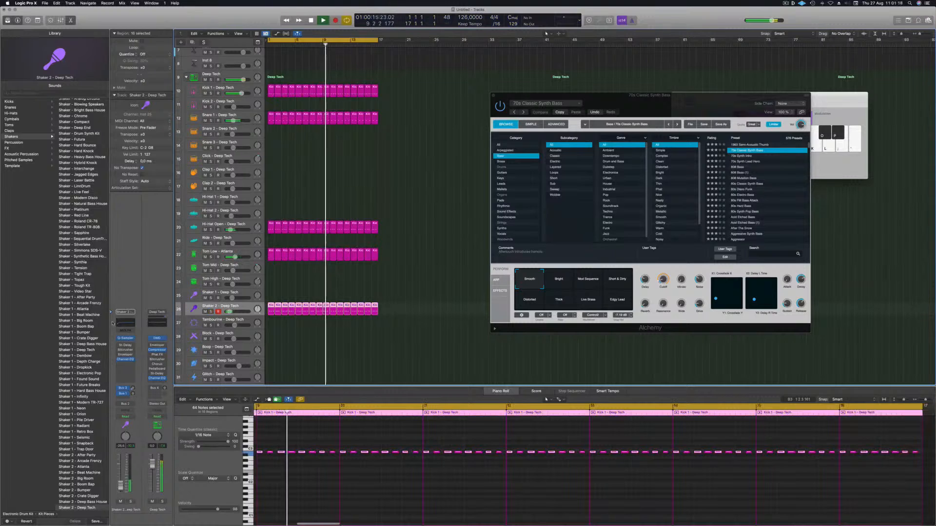
left_click(126, 345)
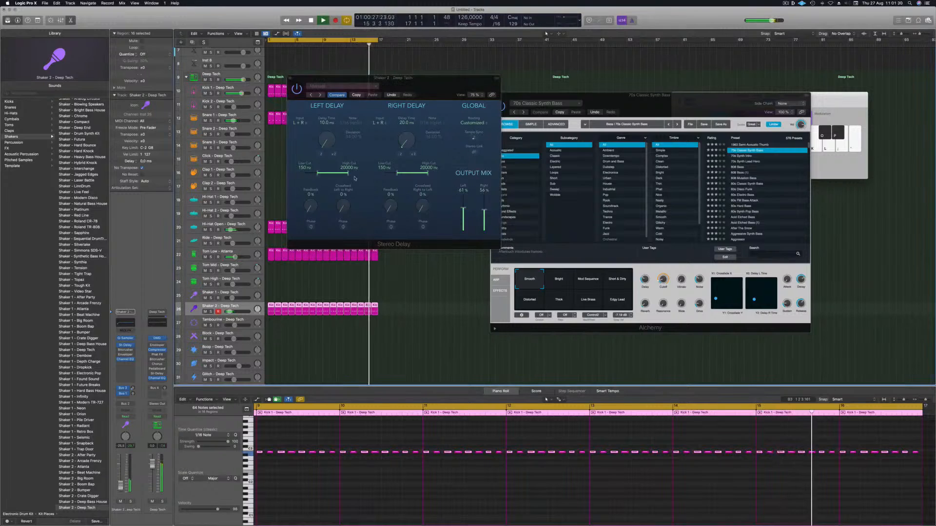
mouse_move(438, 83)
left_mouse_down()
mouse_move(454, 89)
mouse_move(434, 95)
left_mouse_up()
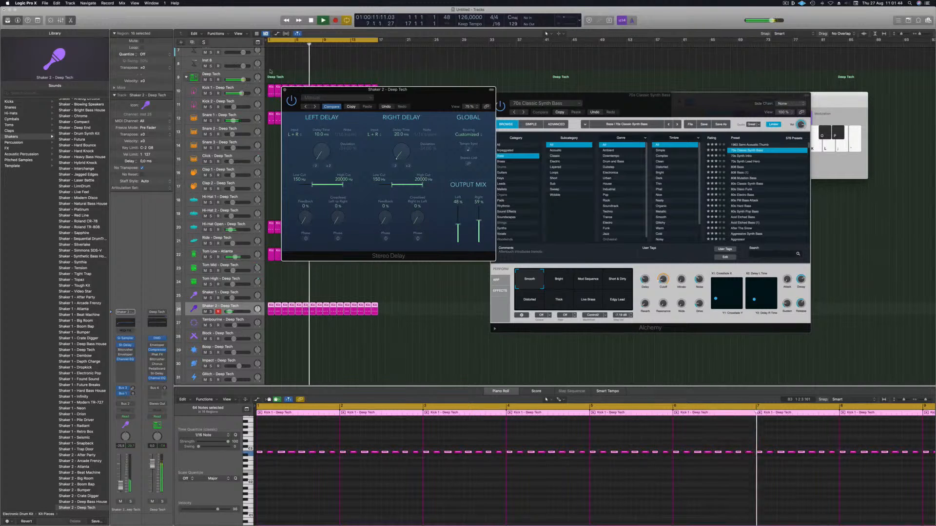
left_click(285, 90)
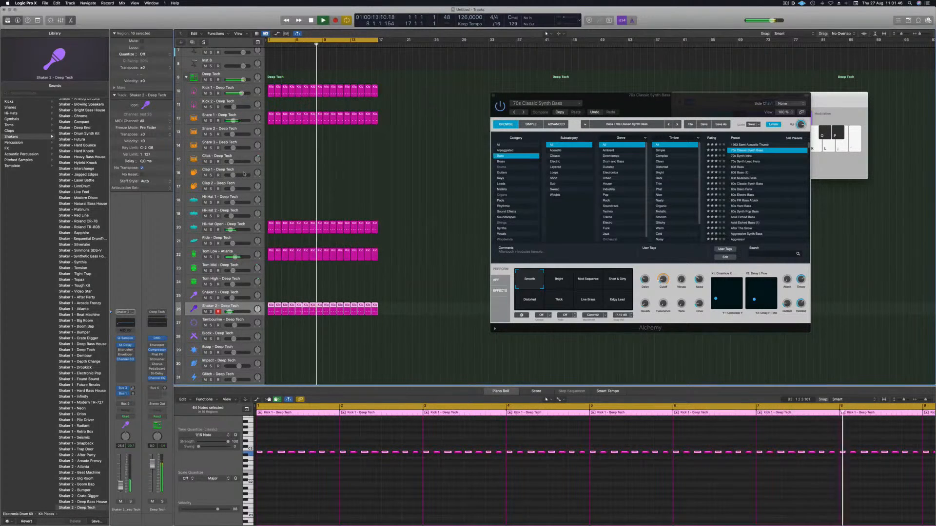
left_click(352, 169)
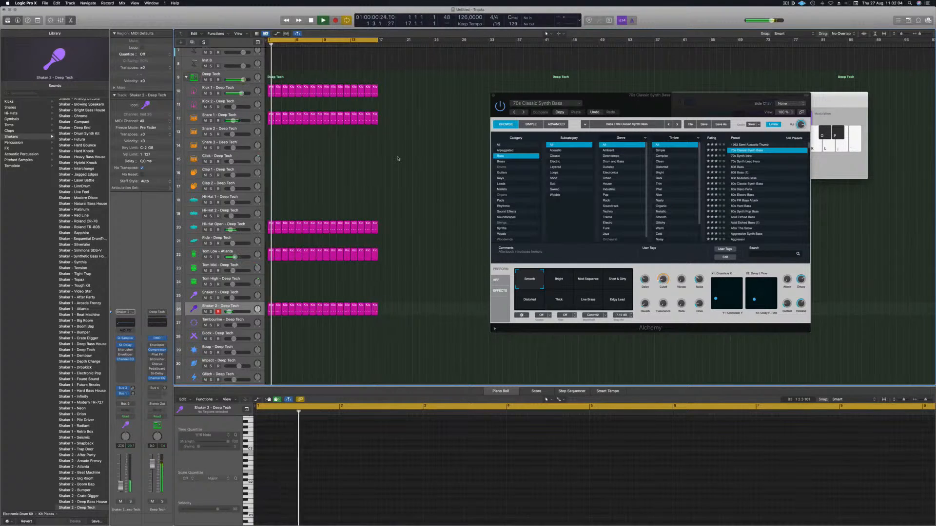
Step: Select the 70s Classic Synth Bass track and play the loop
scroll(361, 125, "up", 5)
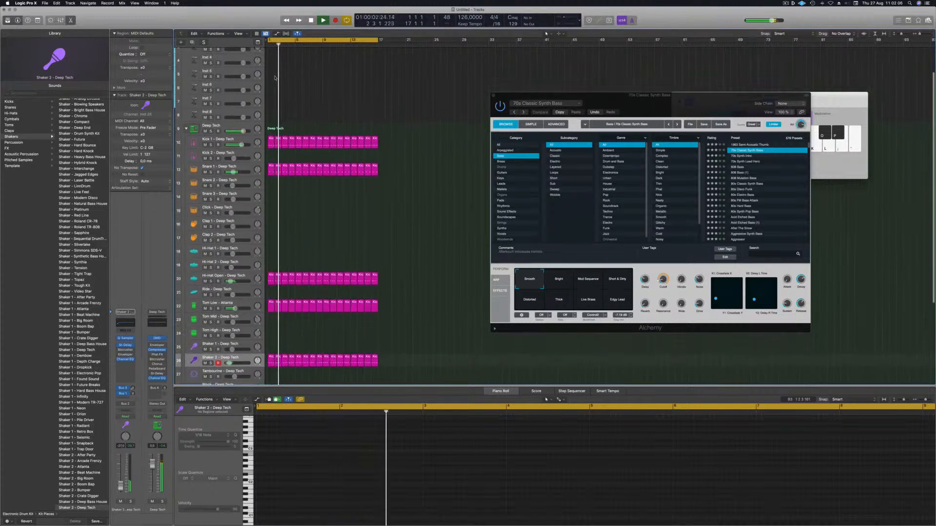
left_click(247, 54)
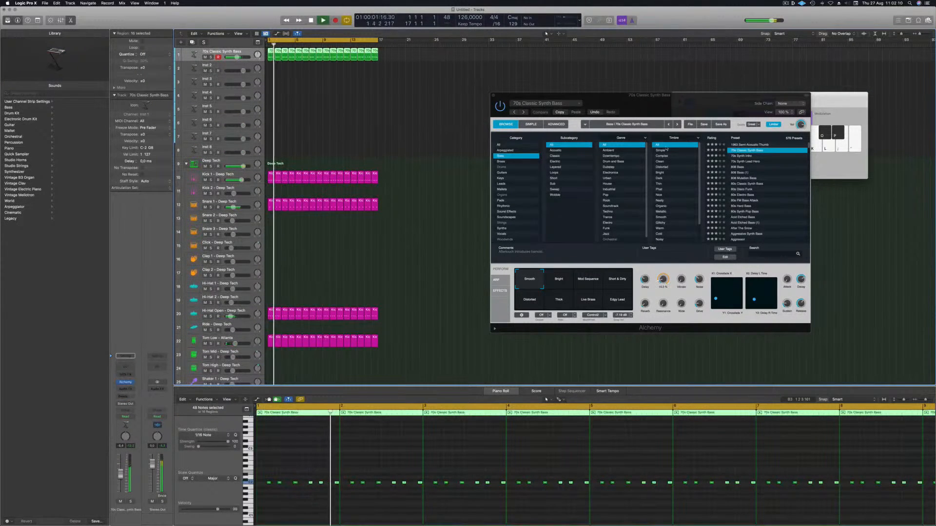
key("space")
key("space")
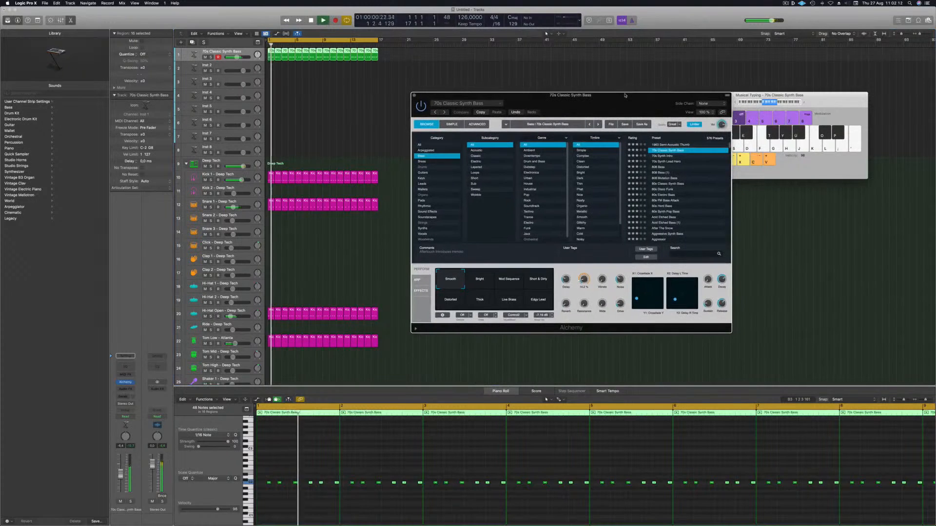
scroll(263, 331, "down", 1)
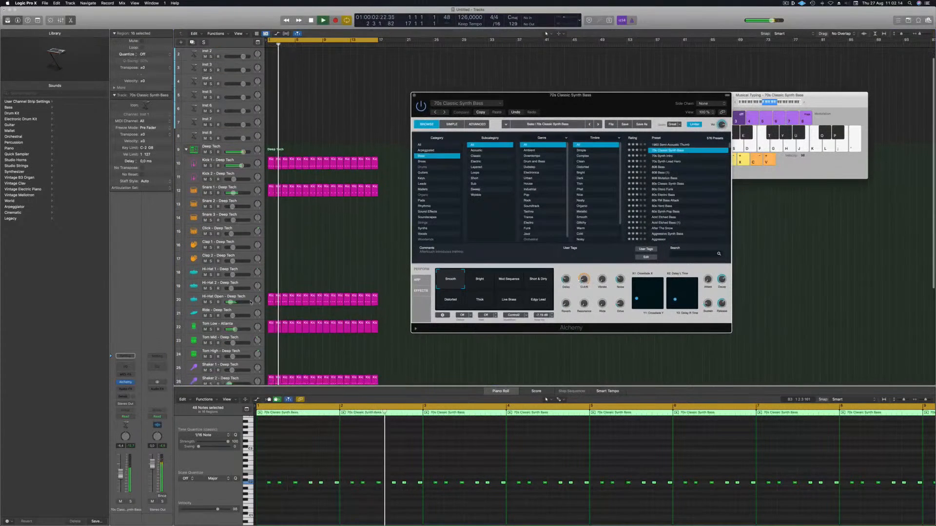
left_click(246, 297)
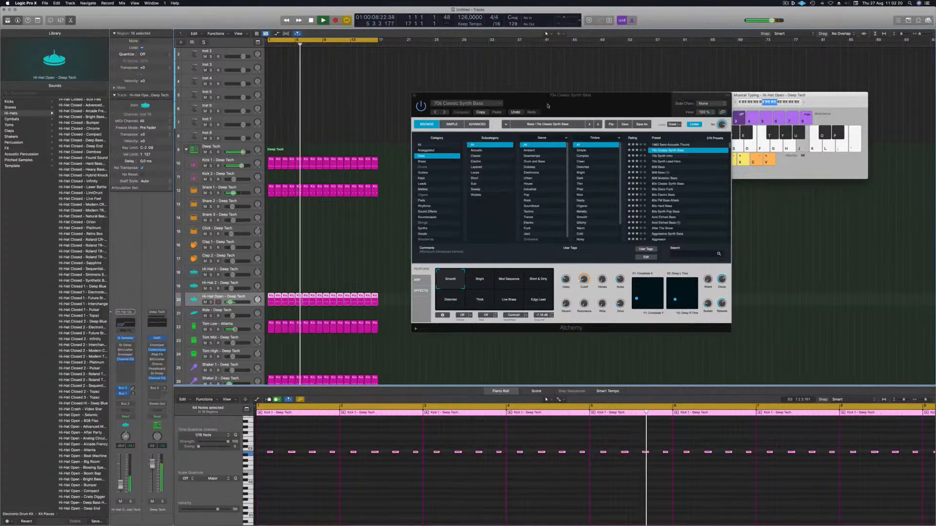
left_click(413, 95)
scroll(357, 109, "up", 2)
left_click(221, 53)
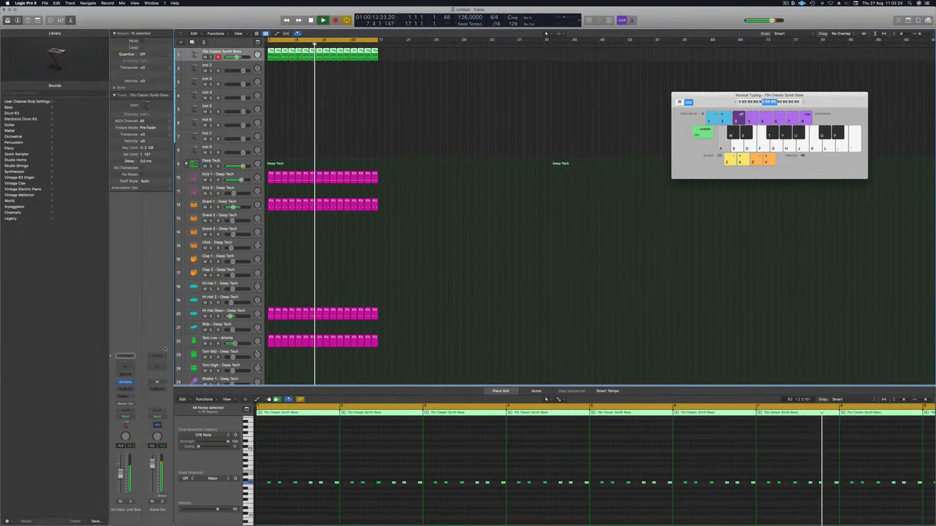
Step: Nudge the Alchemy Cutoff knob on the 70s Classic Synth Bass slightly and close the instrument
key("v")
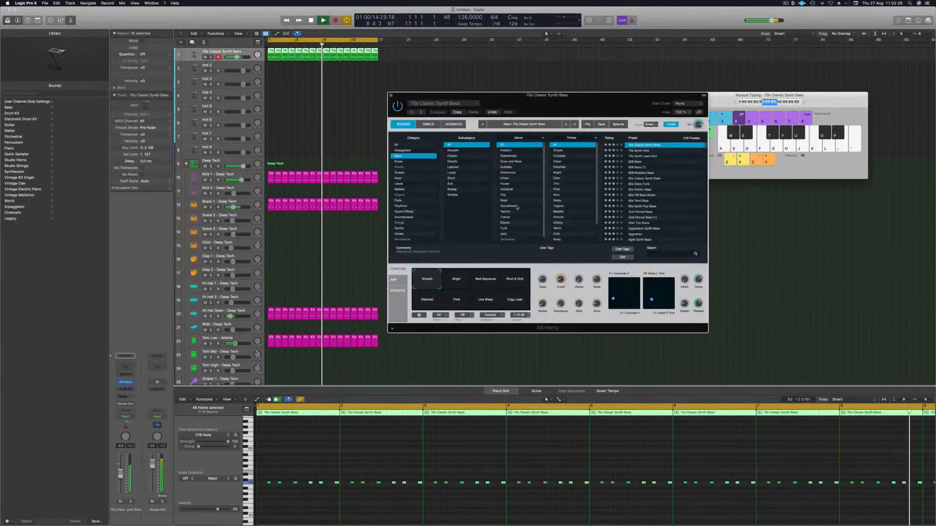
mouse_move(561, 280)
left_mouse_down()
mouse_move(563, 270)
mouse_move(561, 284)
left_mouse_up()
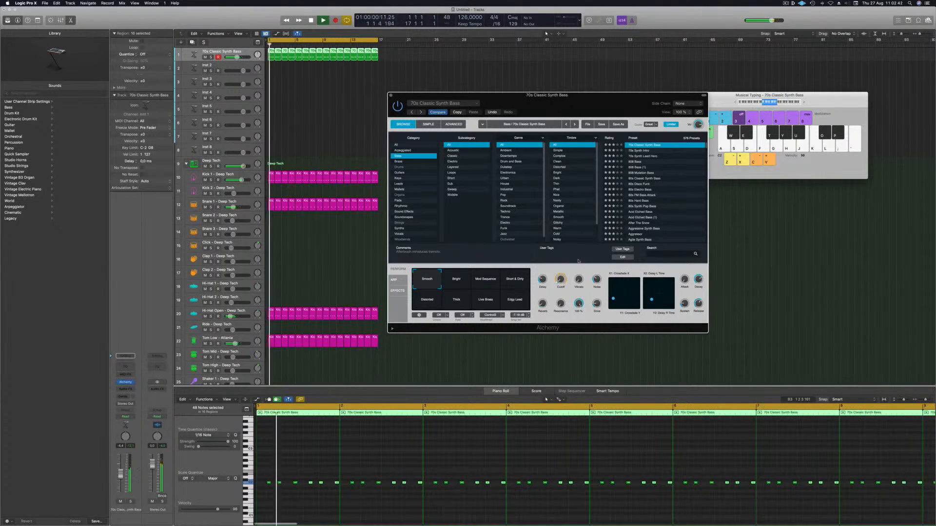
mouse_move(563, 274)
left_click_drag(563, 277, 563, 276)
left_click_drag(594, 98, 565, 116)
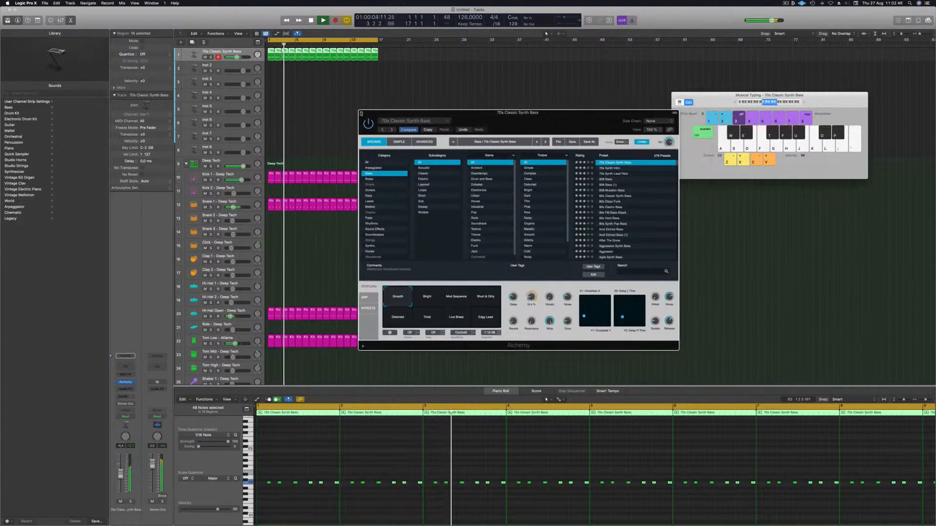
left_click(361, 113)
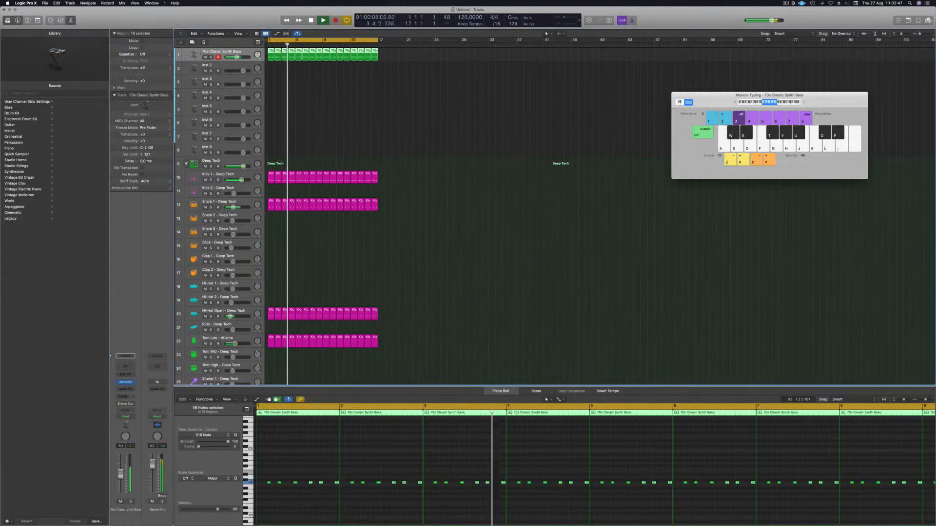
Step: Create a duplicate 70s Classic Synth Bass track below the original
left_click(193, 44)
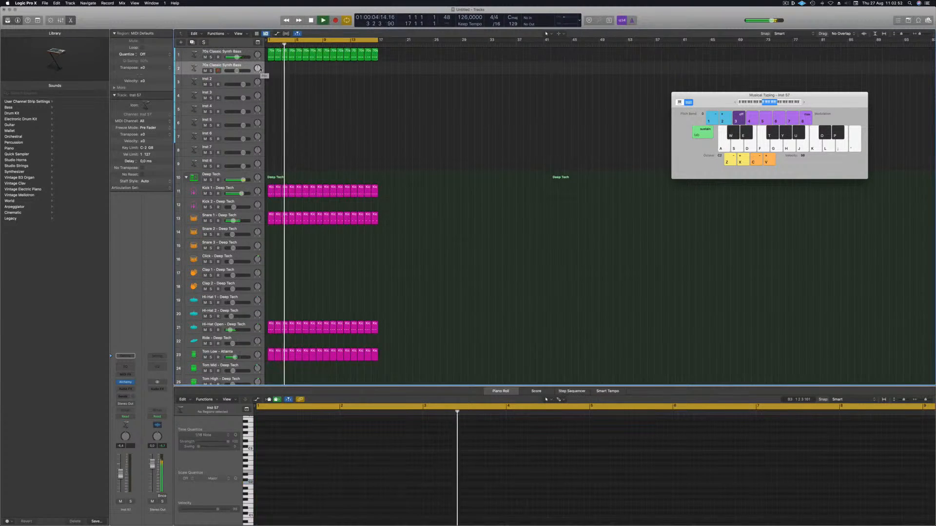
left_click(269, 56)
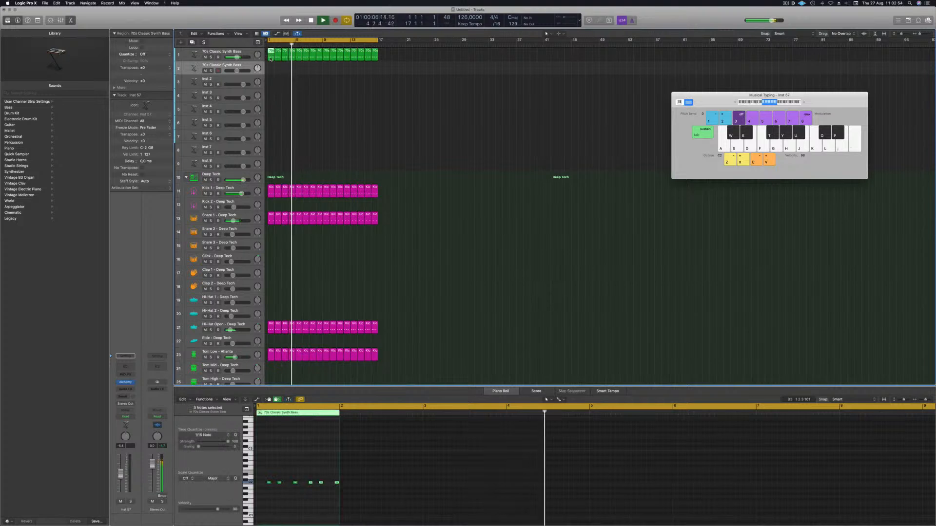
left_click_drag(270, 55, 270, 65)
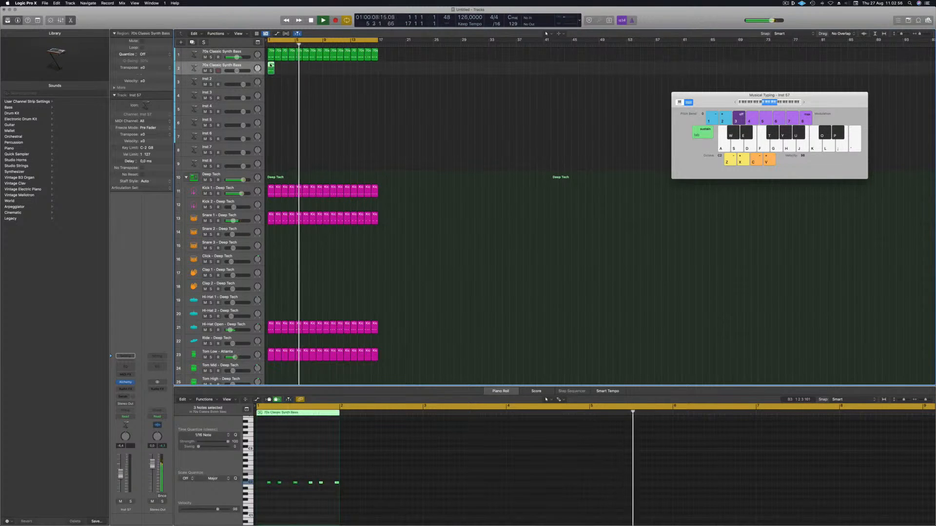
left_click(281, 69)
left_click(271, 66)
key("Delete")
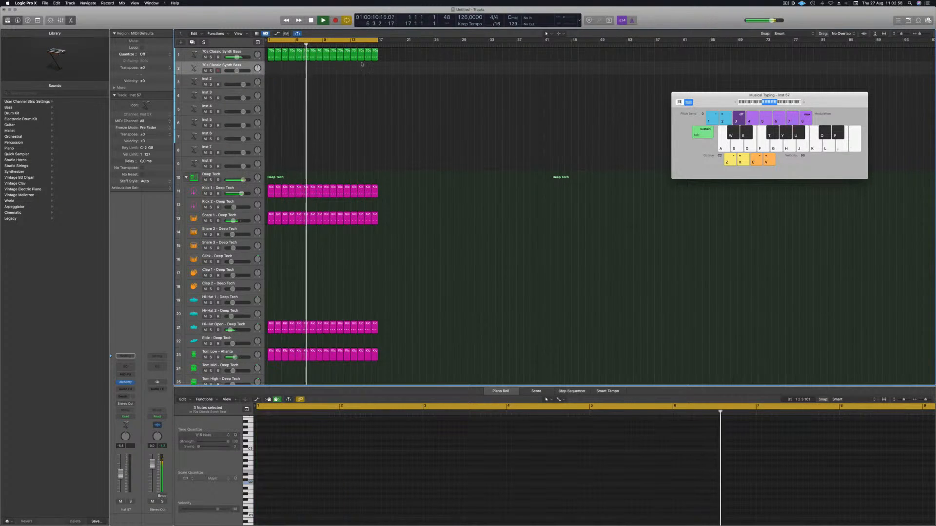
Step: Copy the bass regions onto the duplicate track and transpose its notes down one octave
left_click_drag(382, 57, 271, 70)
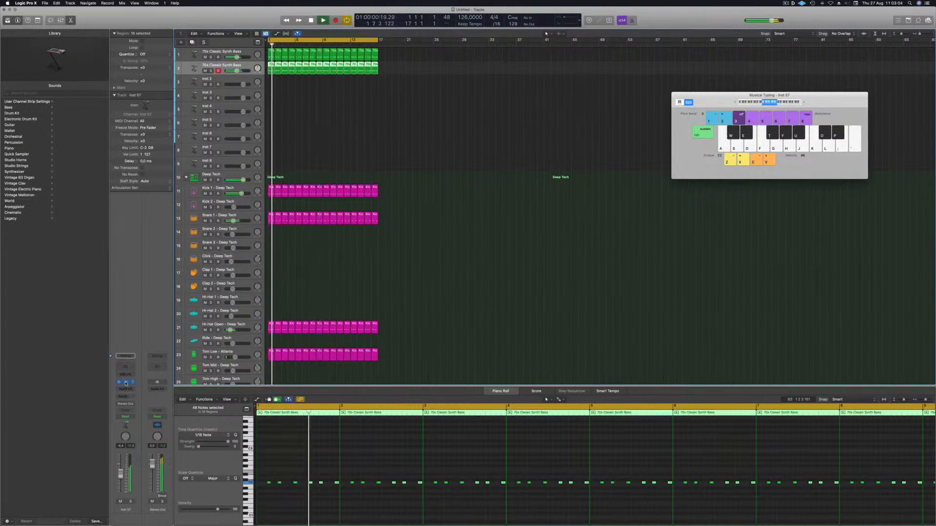
left_click(125, 383)
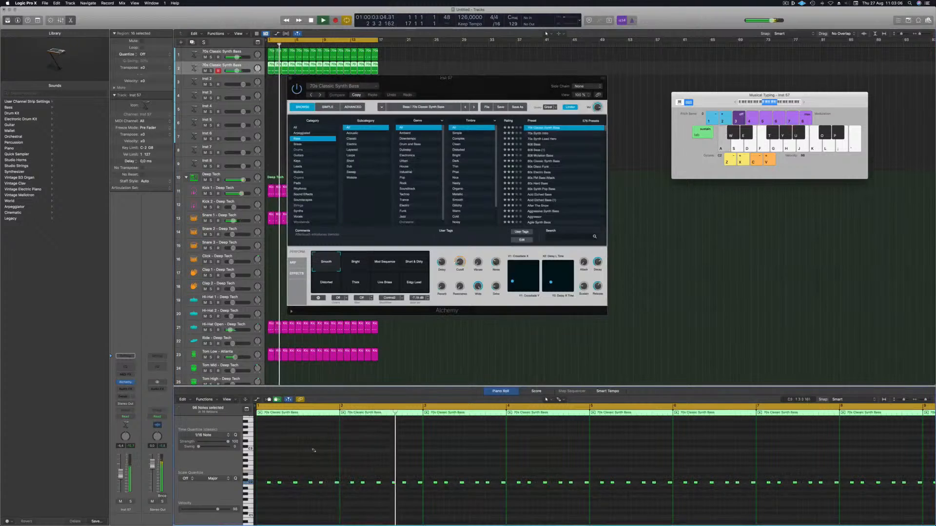
key("alt+shift+Down")
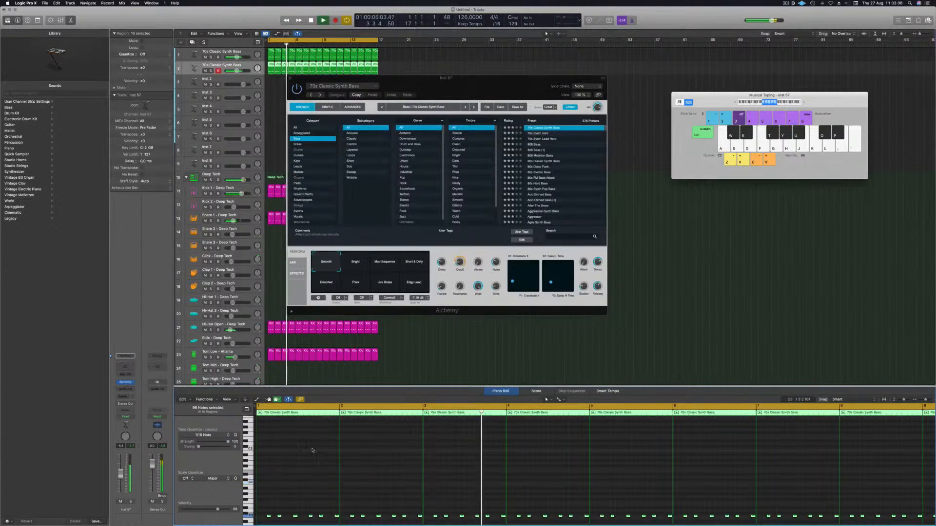
Step: Load the 808 Bass preset on the duplicate track's Alchemy instrument and play the loop
left_click_drag(488, 85, 532, 109)
left_click_drag(237, 72, 236, 72)
left_click(579, 169)
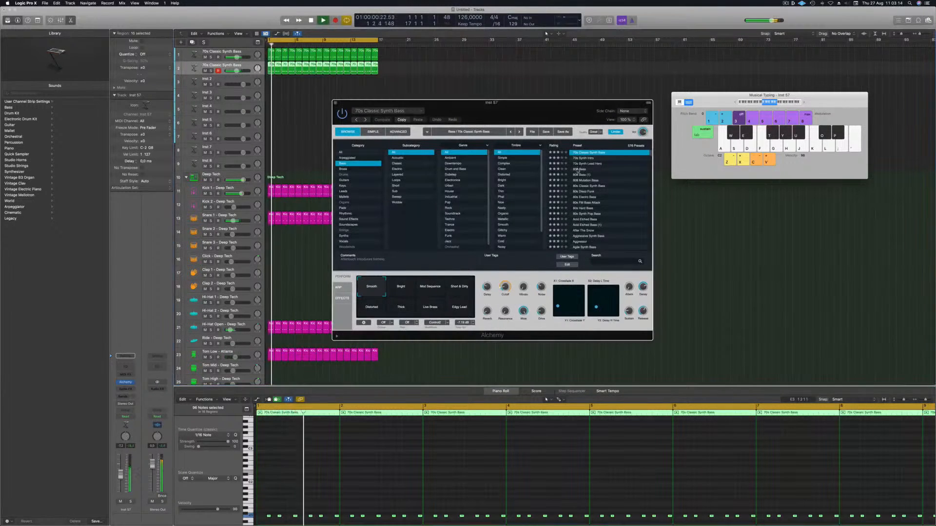
left_click(356, 479)
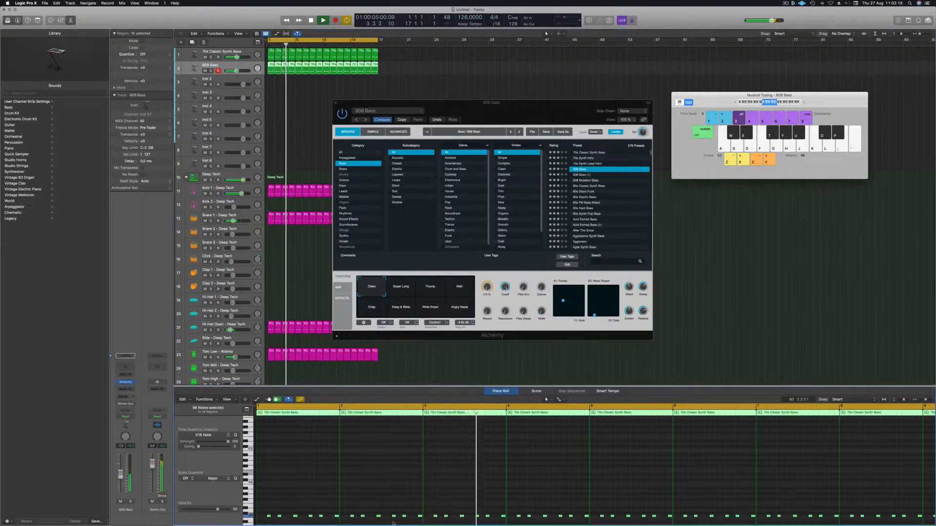
scroll(313, 516, "up", 3)
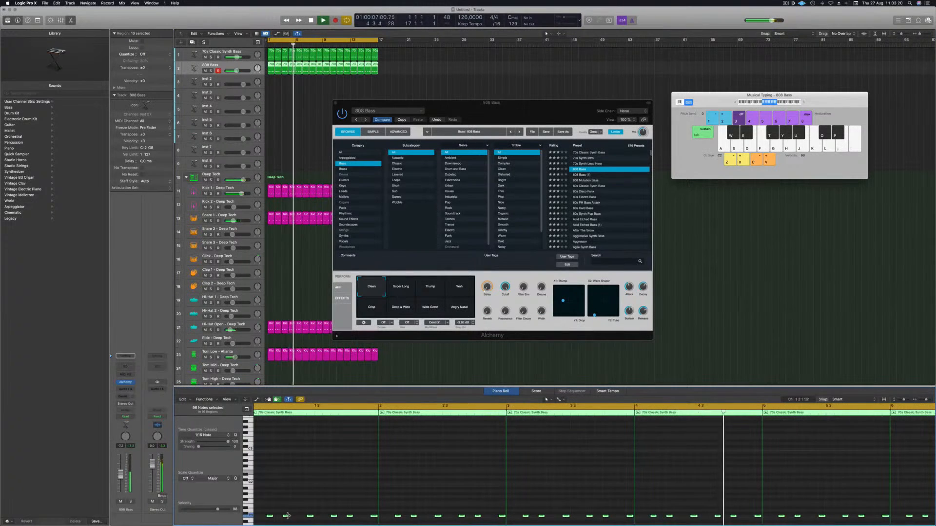
scroll(287, 515, "down", 3)
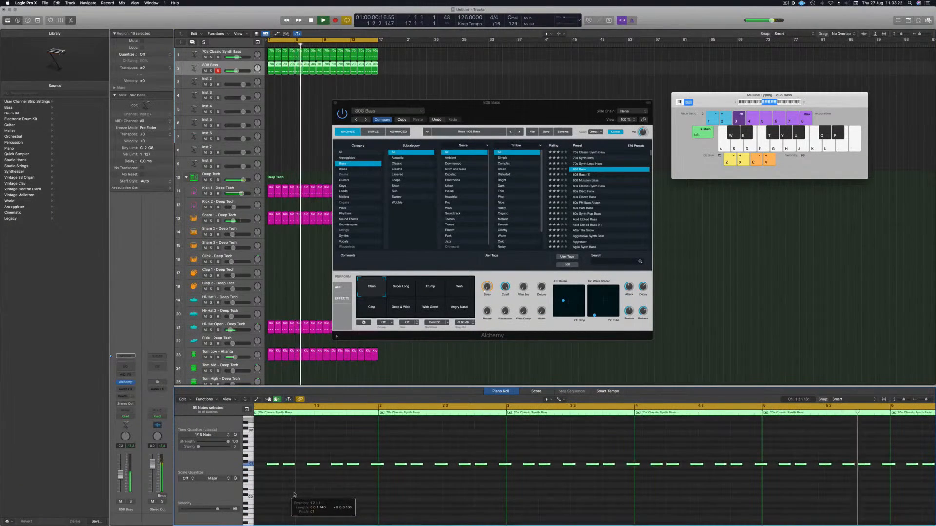
key("space")
key("space")
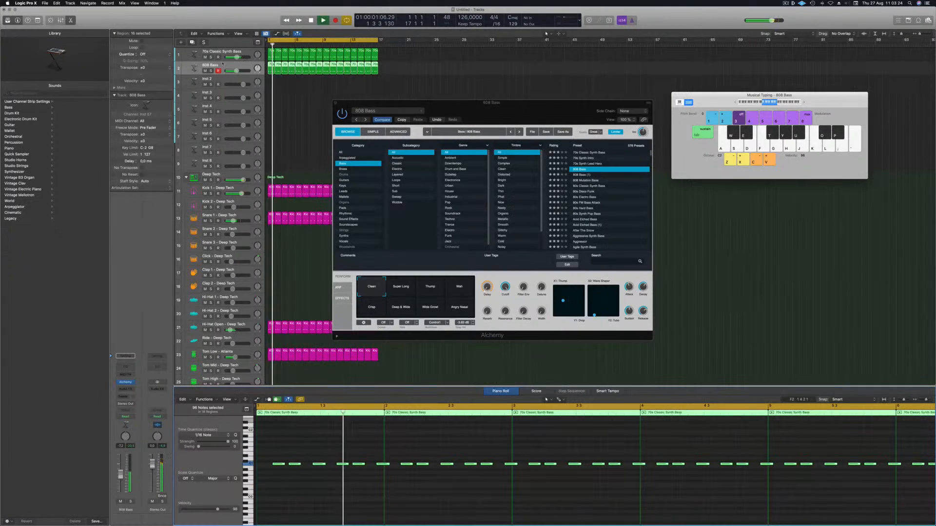
Step: Audition the 808 Mutation Bass preset while soloing the duplicate track
left_click(210, 70)
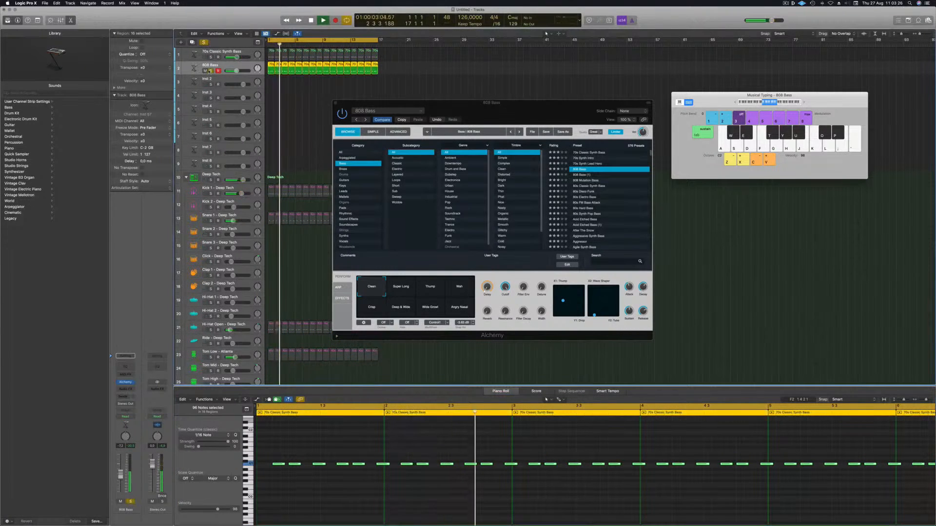
left_click(210, 71)
left_click(587, 180)
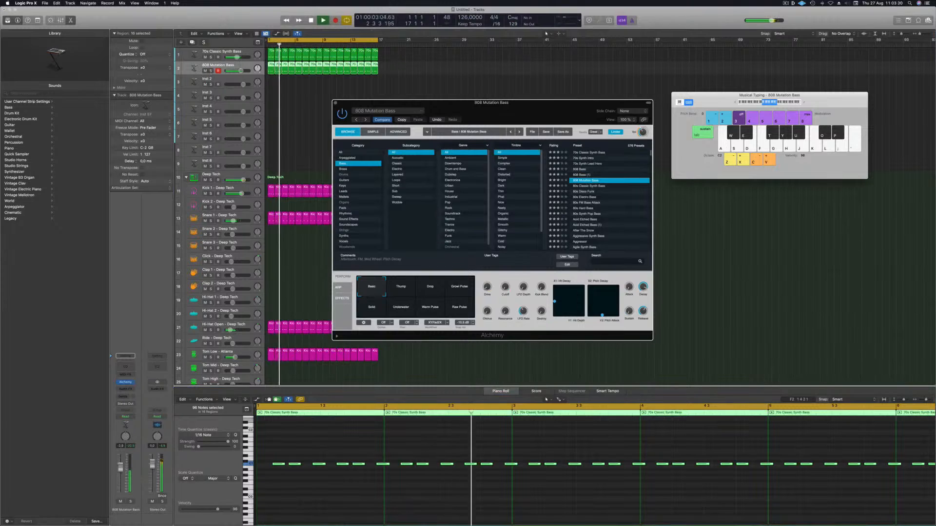
left_click(130, 502)
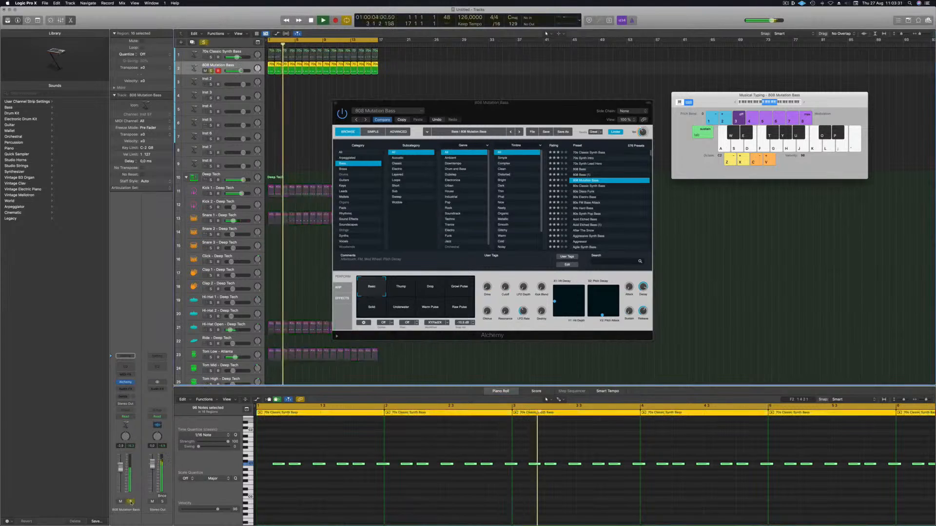
left_click(130, 502)
left_click(339, 492)
scroll(339, 492, "down", 3)
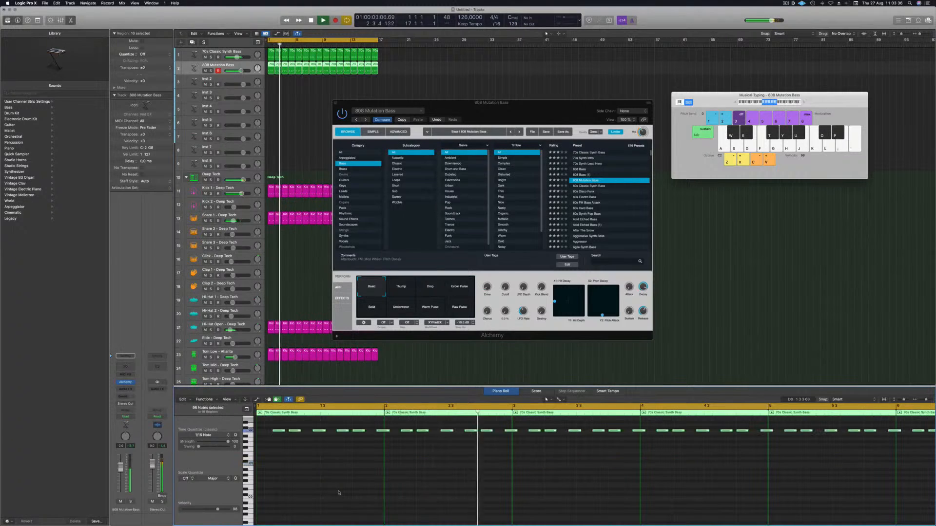
Step: Reload the 808 Bass preset and toggle the track's solo on and off
left_click(583, 169)
left_click(131, 502)
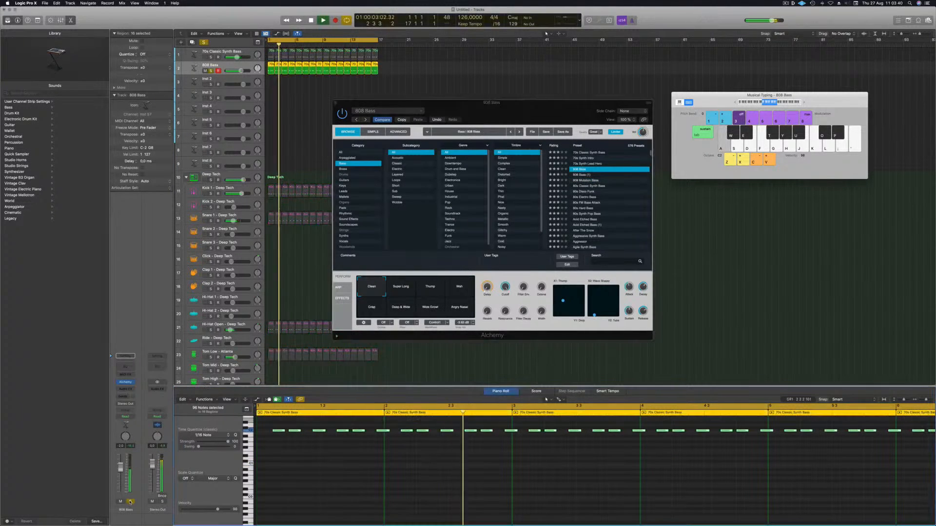
left_click(131, 502)
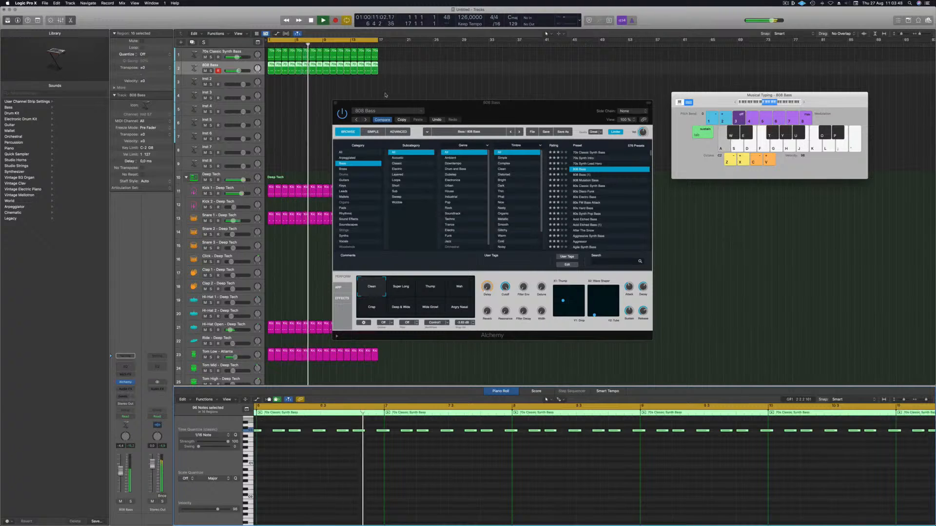
Step: Audition the Super Long, Thump and Wah performance snapshots while toggling solo
left_click(397, 288)
left_click(431, 290)
left_click(459, 290)
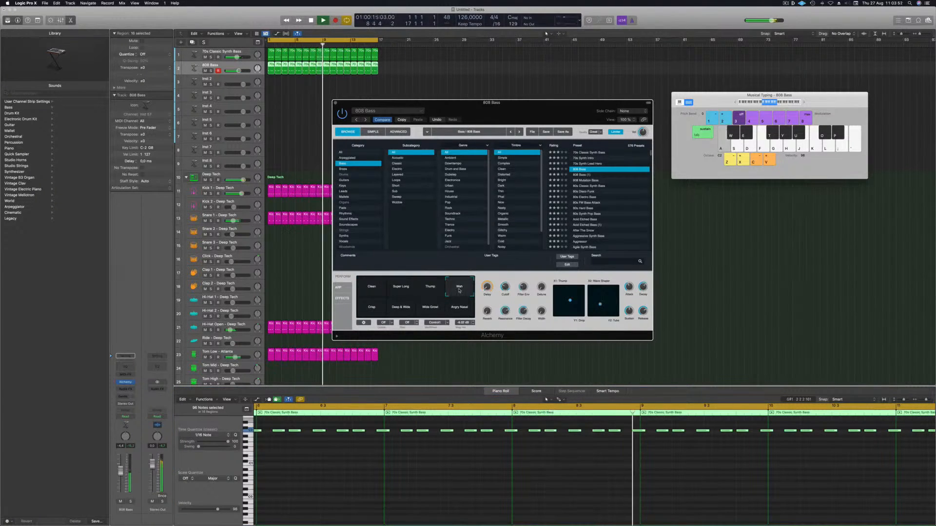
left_click(130, 502)
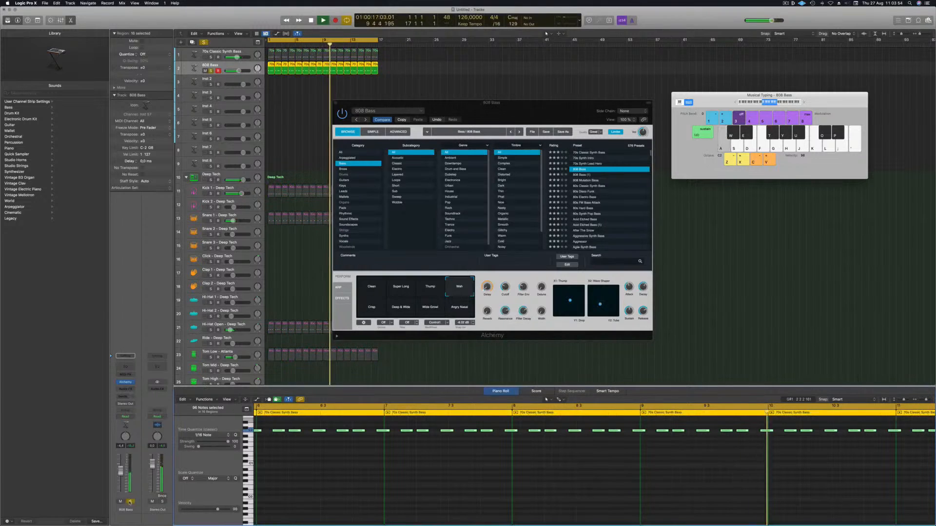
left_click(130, 501)
Step: Try the remaining performance snapshots and settle on Wide Growl for the 808 Bass
left_click(371, 307)
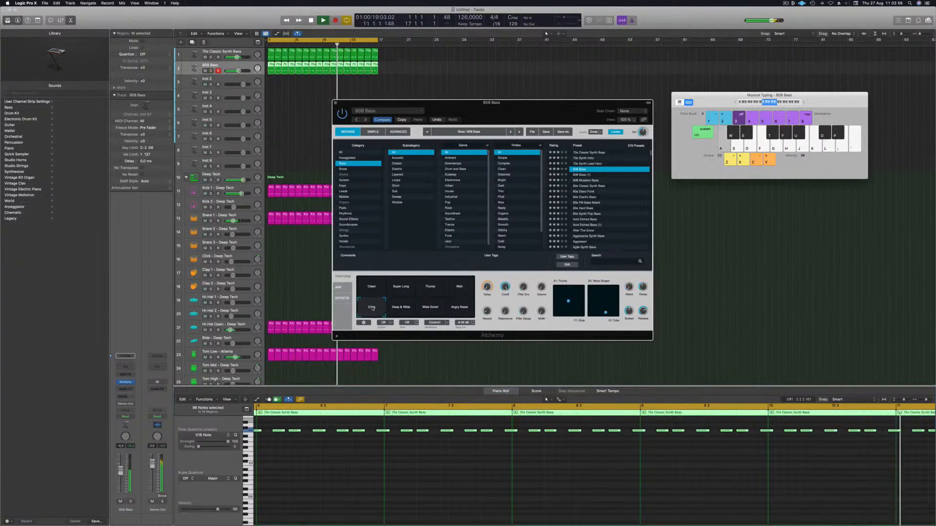
left_click(394, 308)
left_click(423, 309)
left_click(456, 309)
Step: Nudge the 808 Bass channel volume and its Alchemy Cutoff knob slightly
left_click_drag(120, 472, 120, 475)
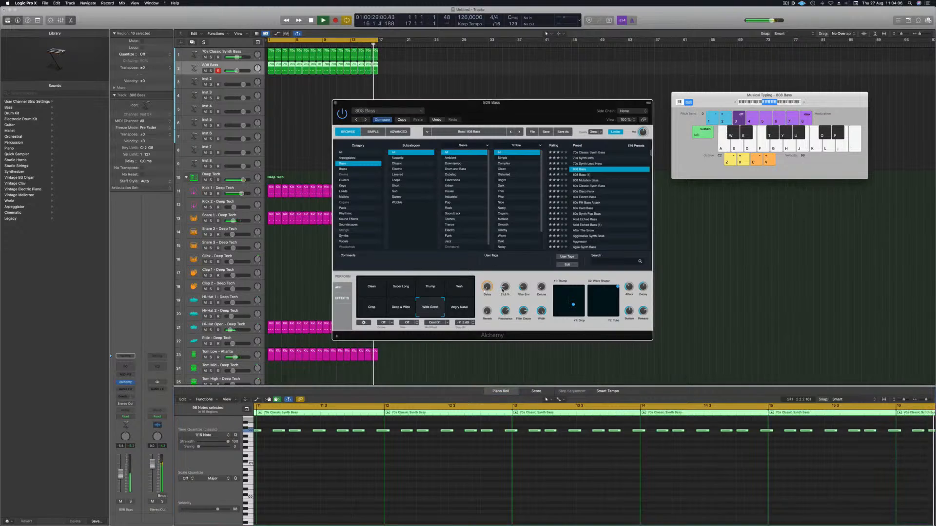
left_click_drag(502, 290, 503, 291)
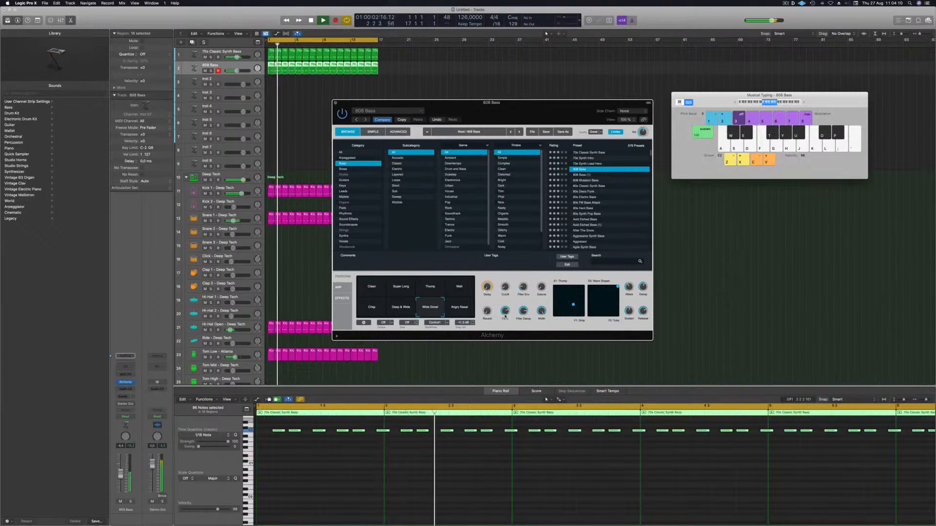
left_click_drag(237, 71, 237, 70)
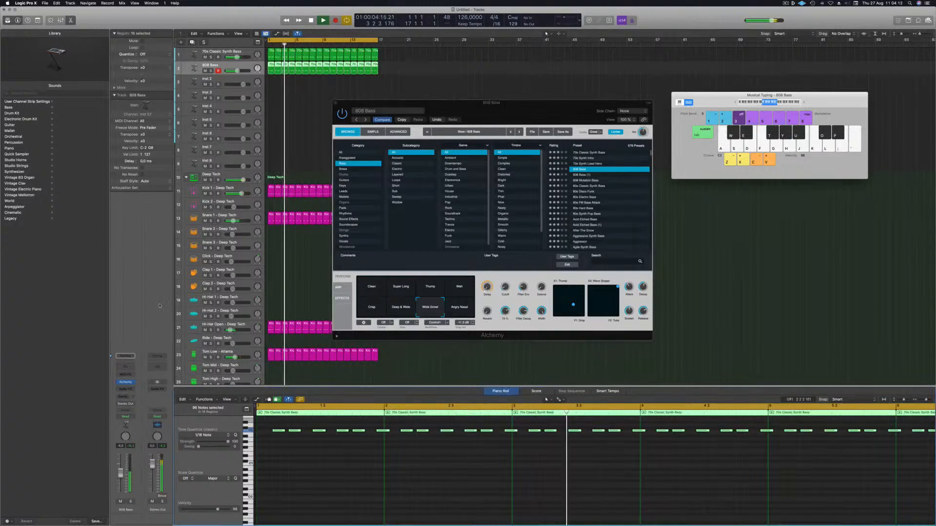
left_click(205, 58)
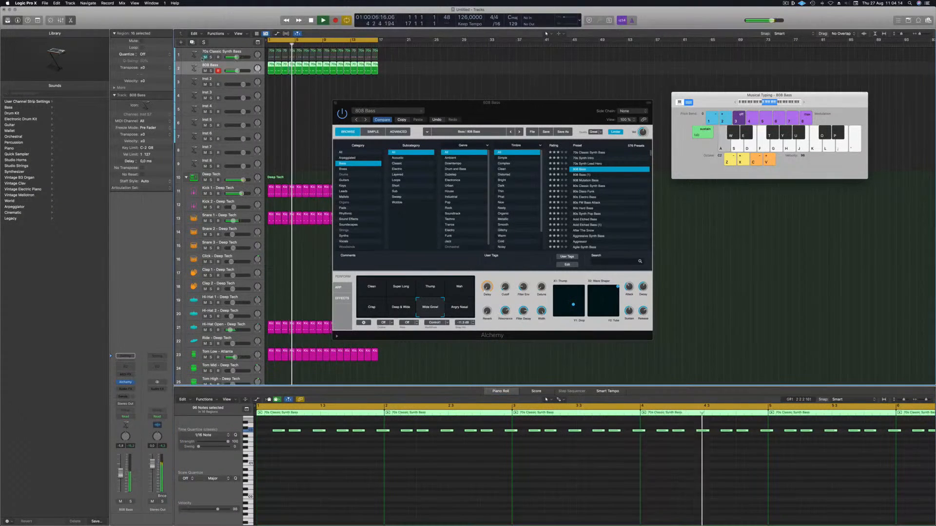
Step: Open and close the Channel EQ on the 808 Bass track
left_click(125, 367)
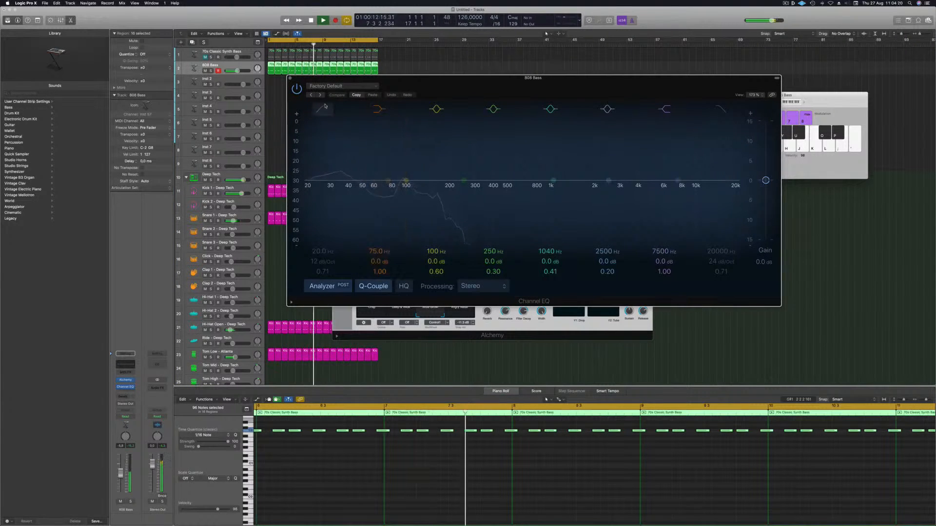
left_click(290, 78)
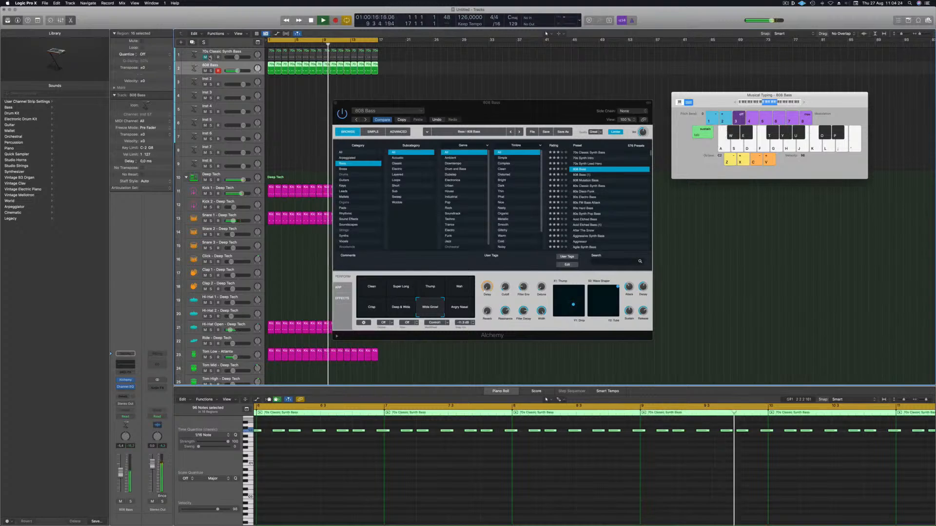
Step: Open the 70s Classic Synth Bass instrument for comparison, close both Alchemy windows and stop playback
key("Up")
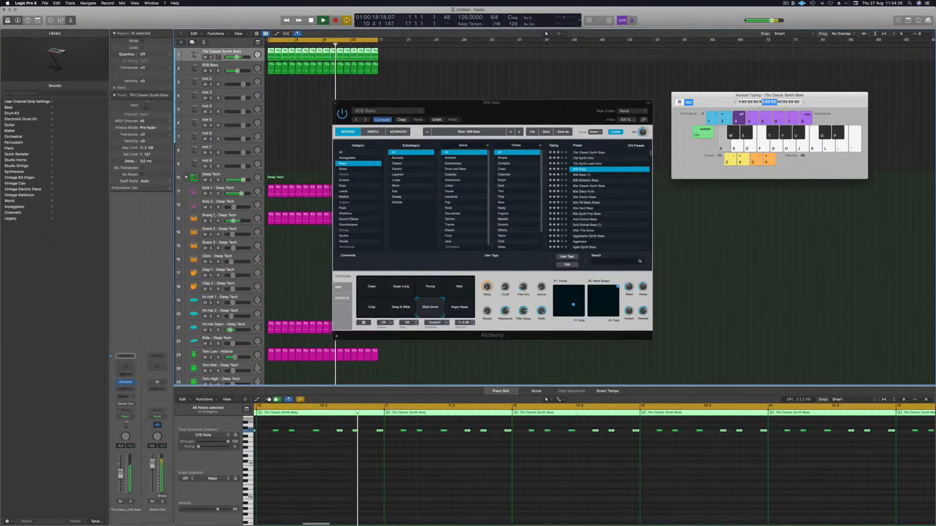
left_click(126, 383)
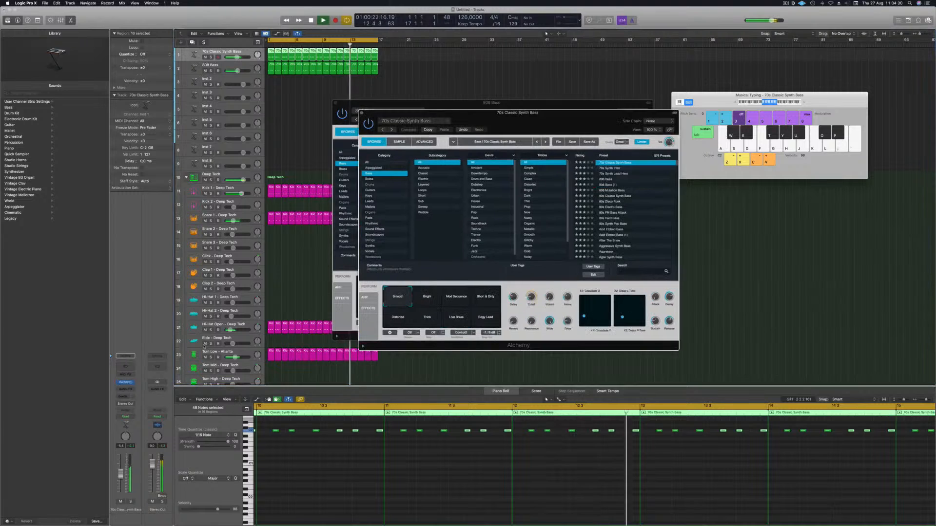
left_click_drag(480, 112, 520, 86)
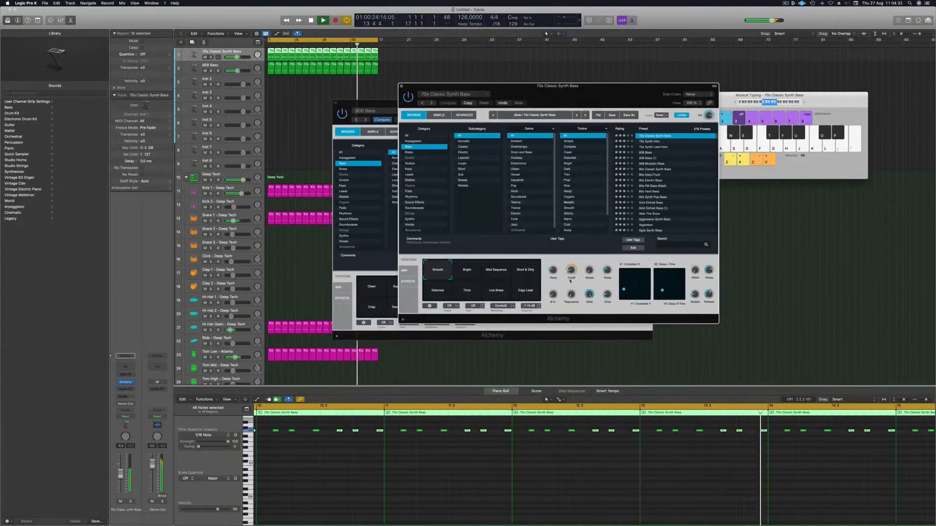
left_click_drag(619, 85, 481, 107)
left_click(263, 108)
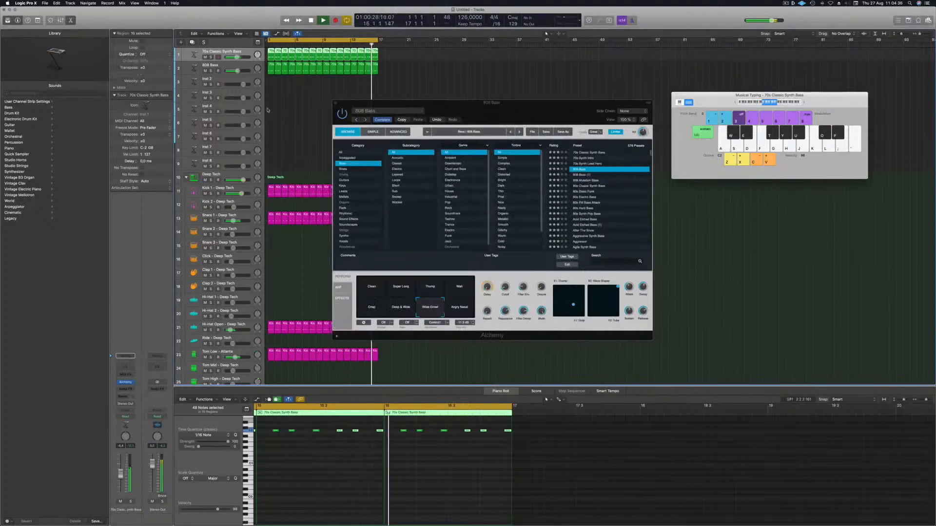
left_click_drag(343, 103, 316, 106)
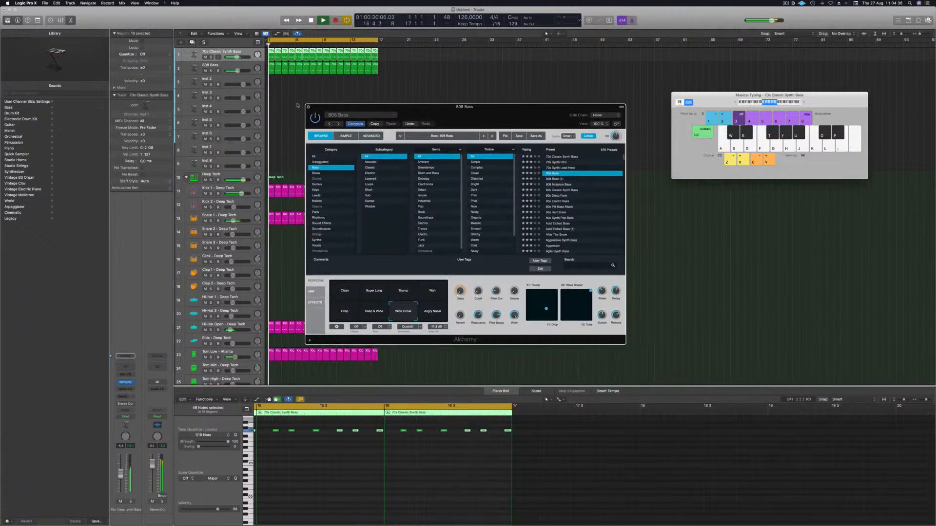
left_click(308, 107)
key("space")
Step: Create a summing track stack from the two bass tracks
right_click(245, 51)
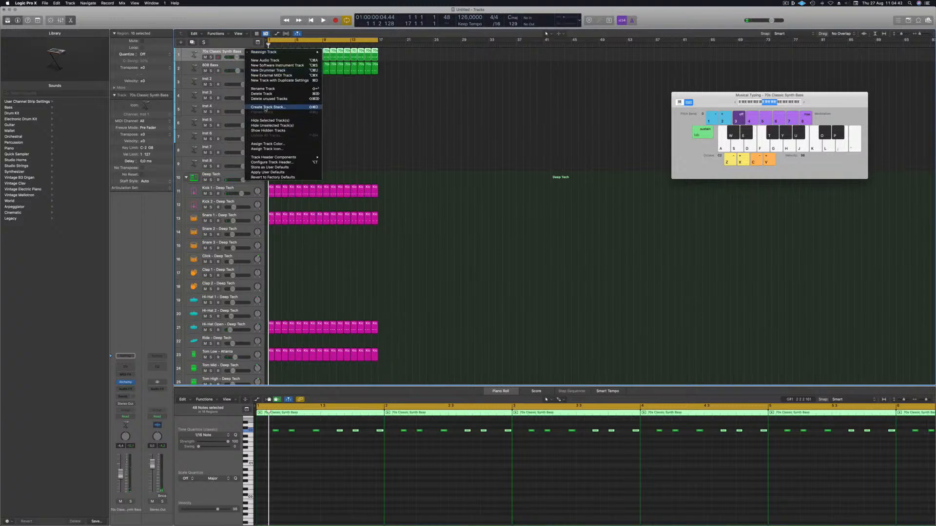
left_click(266, 108)
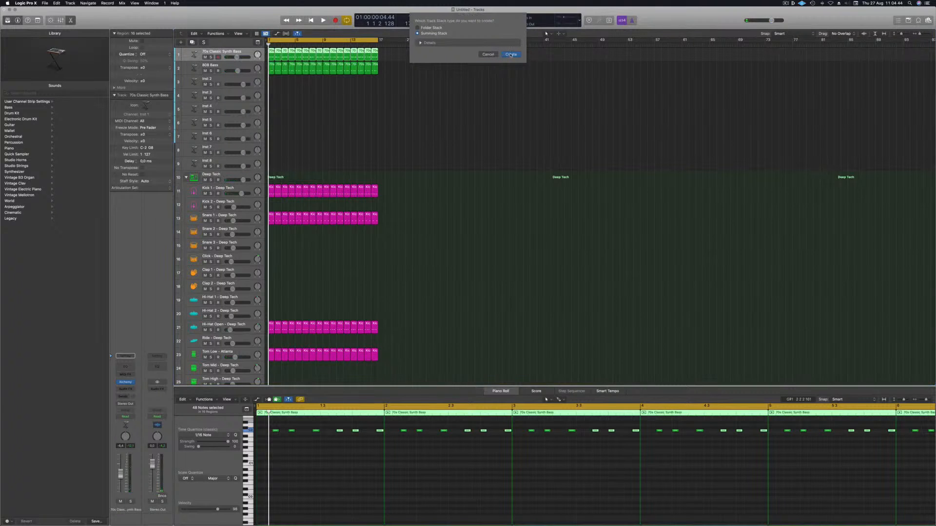
left_click(510, 54)
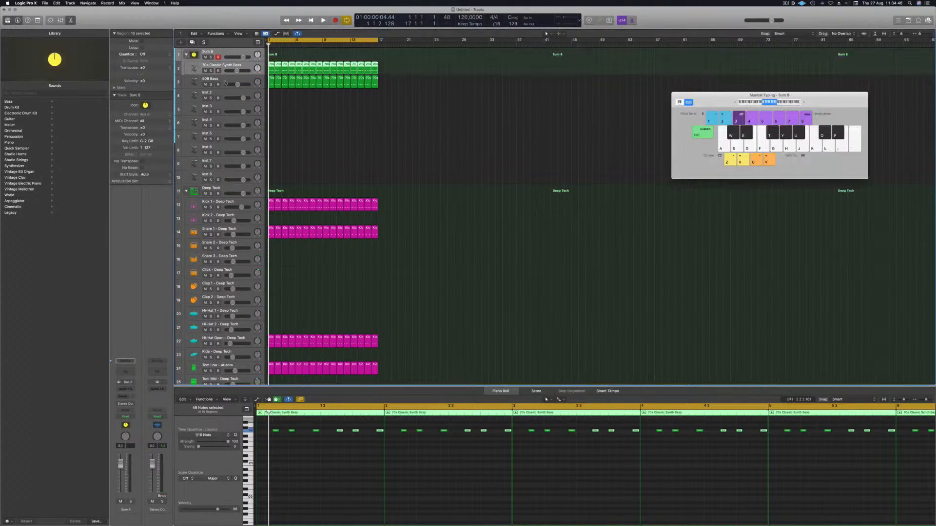
Step: Move the 808 Bass above the 70s Classic Synth Bass and rename the stack BASS STACK
left_click_drag(226, 77, 228, 64)
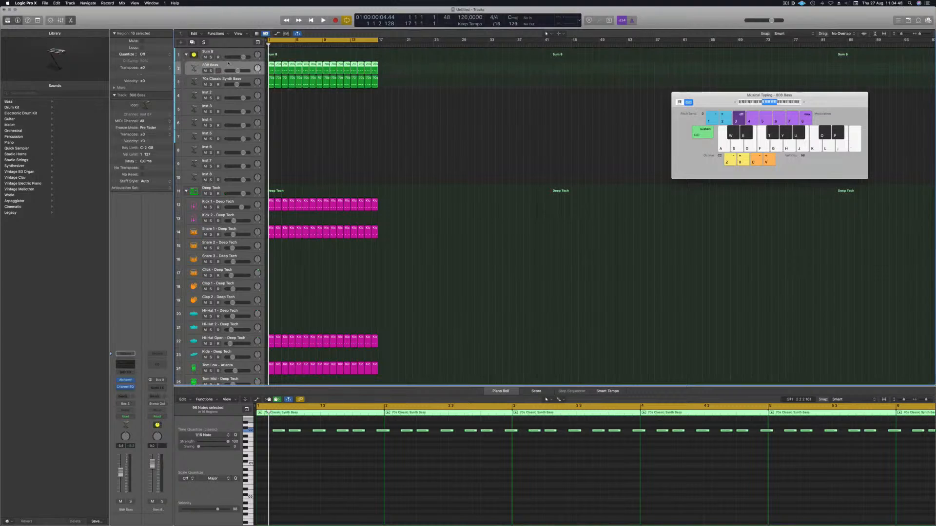
left_click(206, 52)
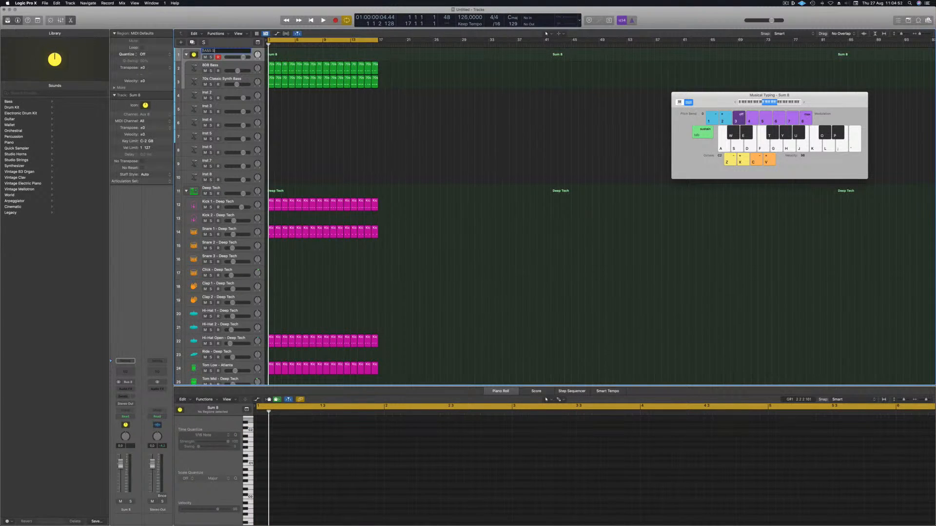
key("space")
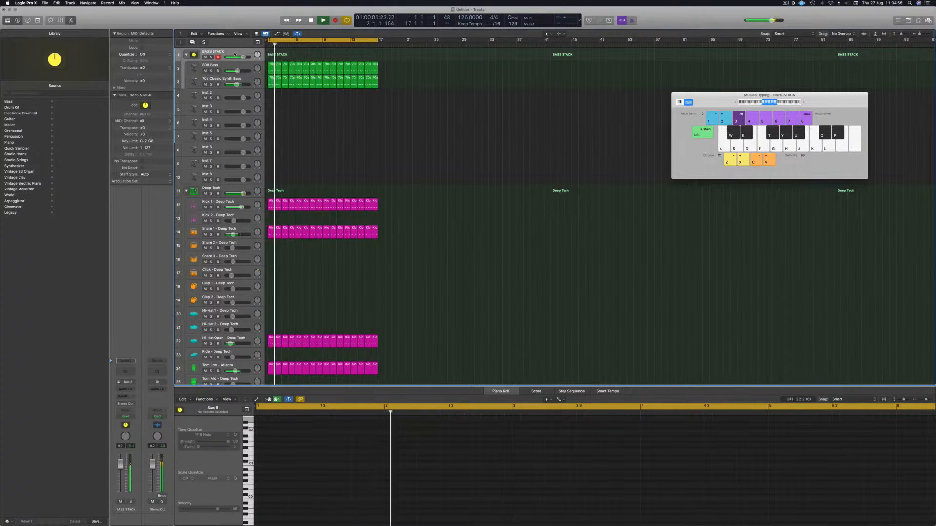
Step: Play and stop the groove with the bass stack
key("space")
key("space")
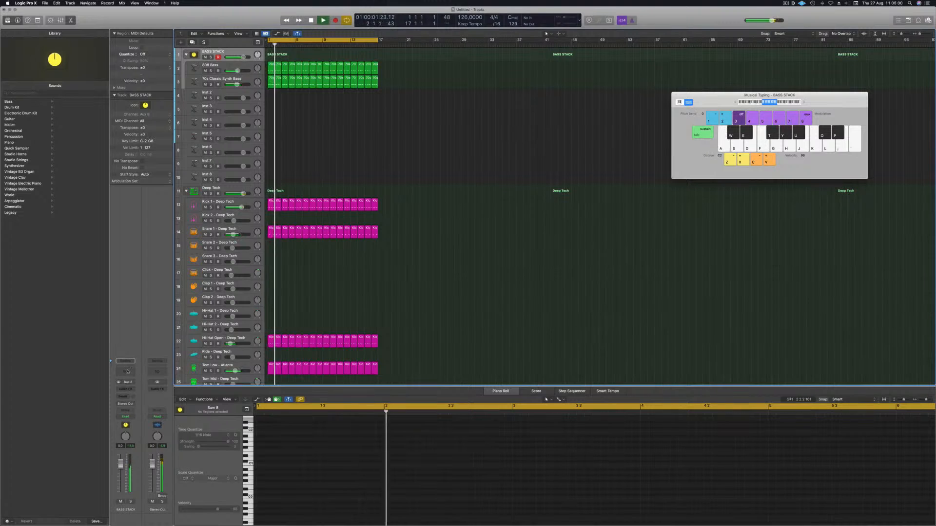
Step: Open the bass stack's Channel EQ and insert a stereo Compressor on the stack
left_click(127, 371)
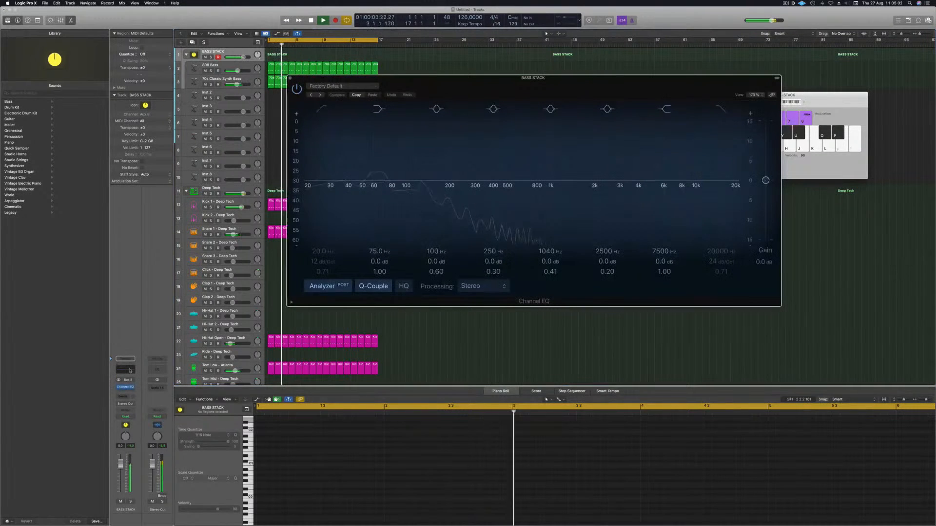
left_click(126, 391)
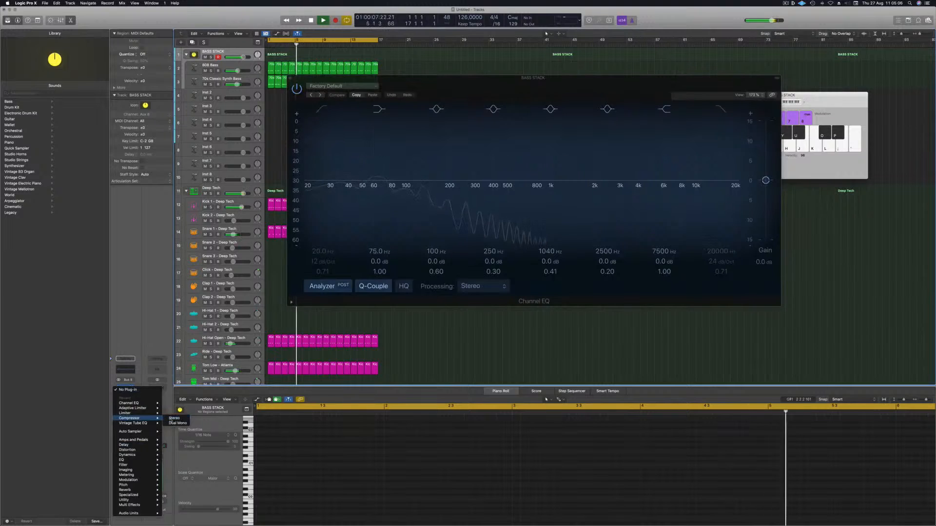
left_click(174, 419)
Step: Set the compressor's side chain to Kick 1 - Deep Tech and close the plugin windows
left_click(561, 92)
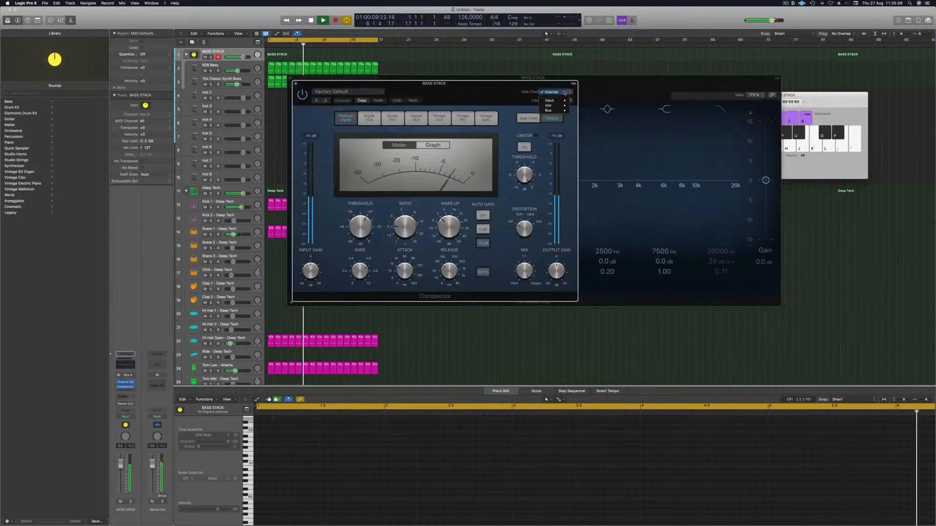
mouse_move(551, 105)
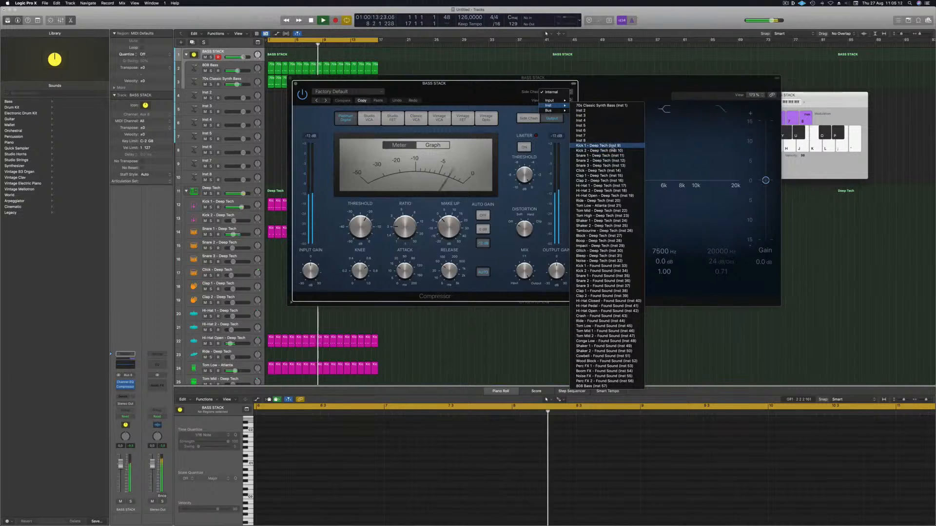
left_click(605, 146)
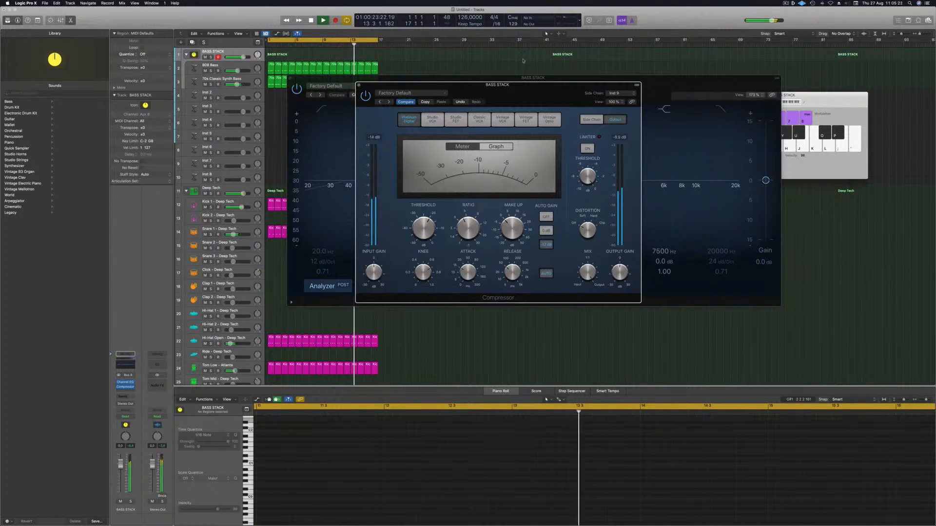
left_click_drag(531, 98, 538, 164)
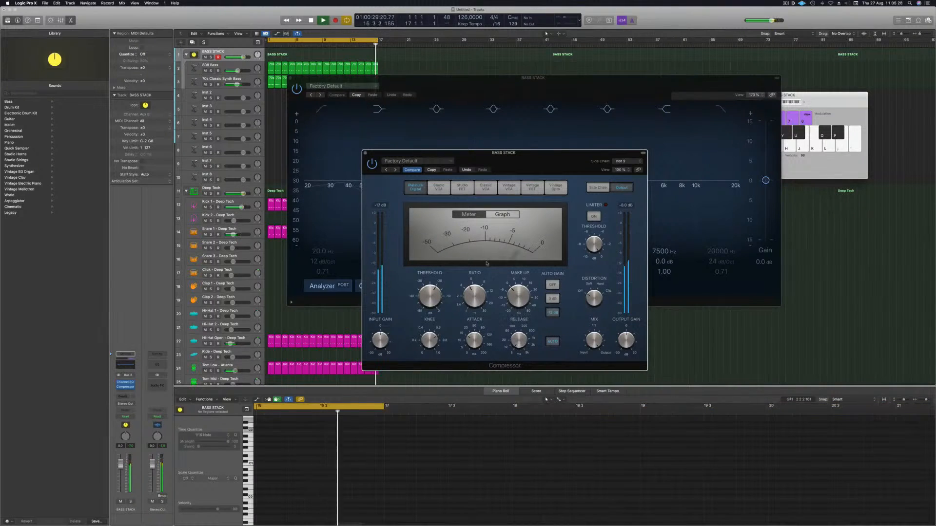
key("super+w")
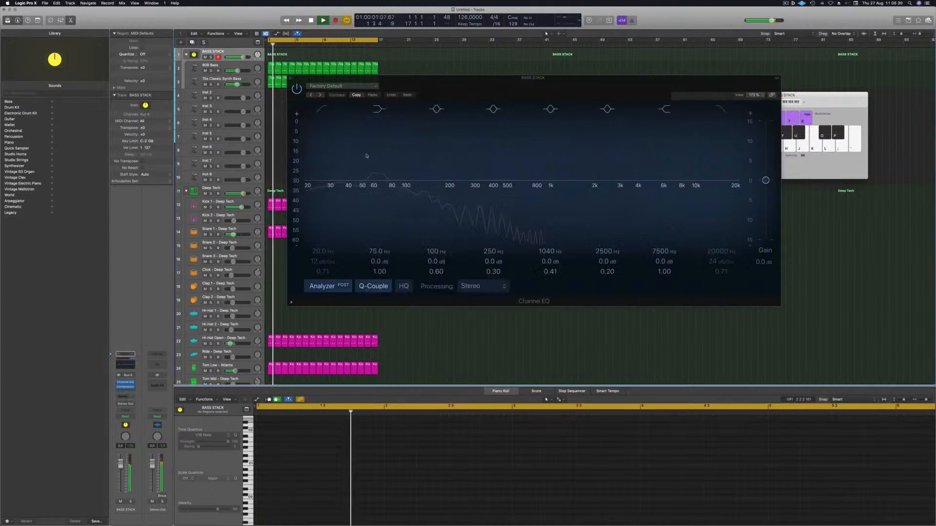
left_click_drag(532, 77, 507, 128)
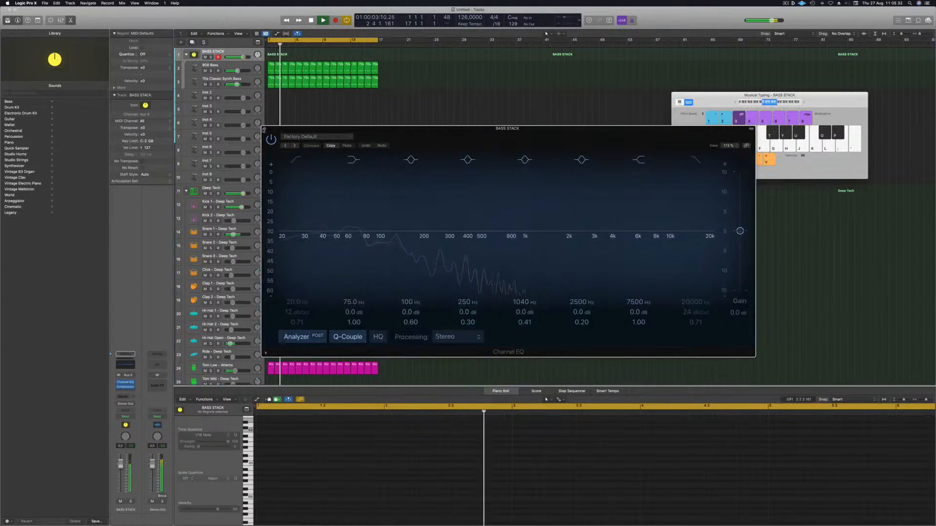
left_click(263, 129)
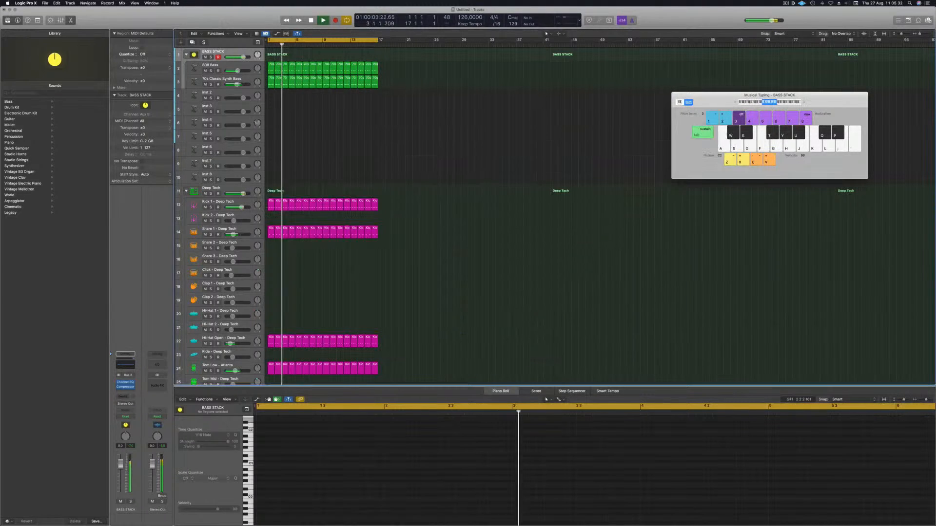
Step: Insert a second stereo Compressor on the bass stack and switch it to the Vintage FET model
left_click(124, 393)
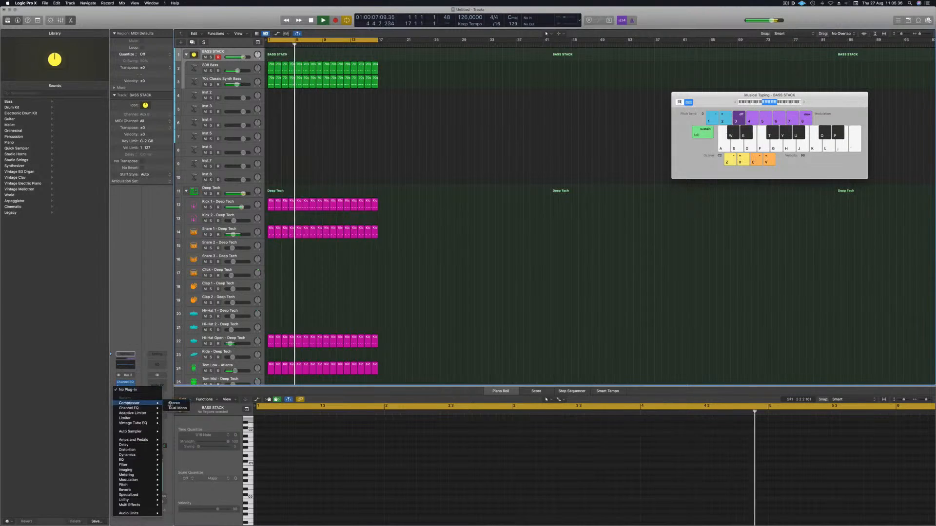
left_click(173, 403)
left_click_drag(443, 88, 474, 92)
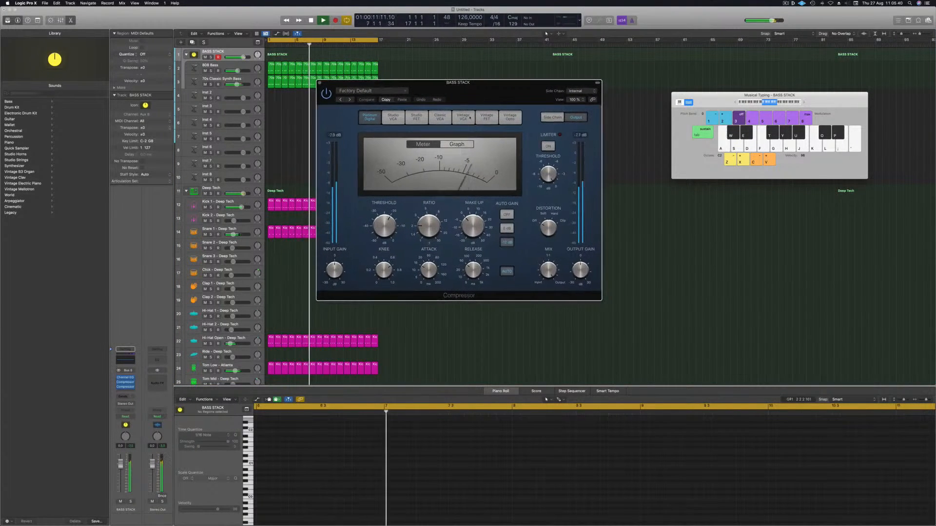
left_click(488, 117)
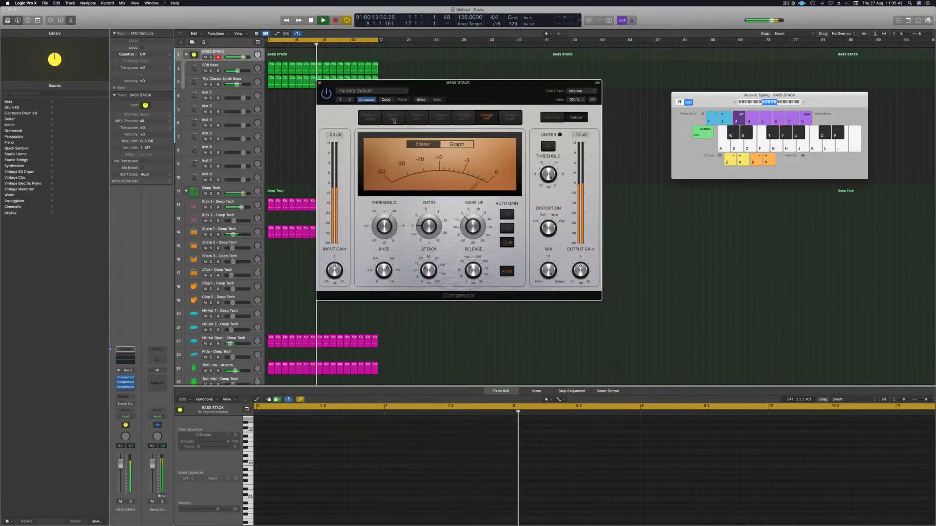
Step: Set the Vintage FET compressor's threshold to about -18.5 dB
mouse_move(385, 225)
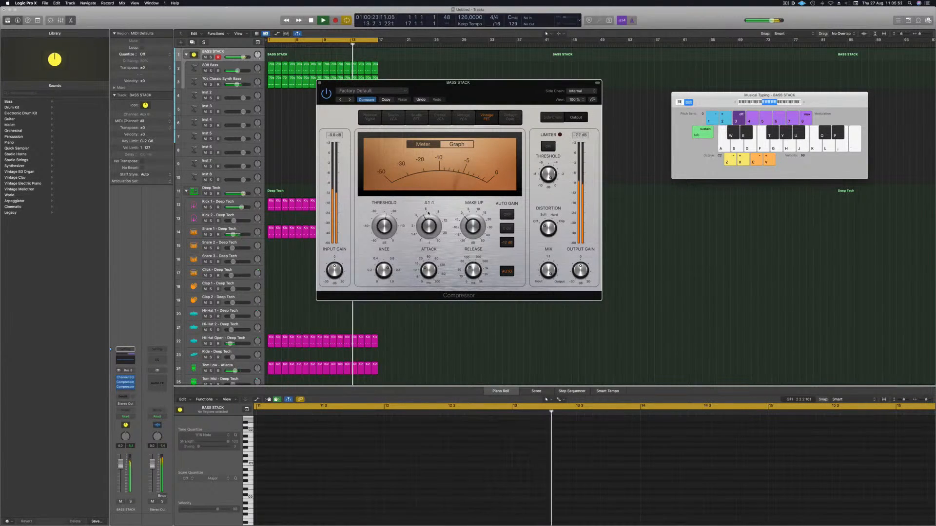
left_click_drag(385, 224, 387, 216)
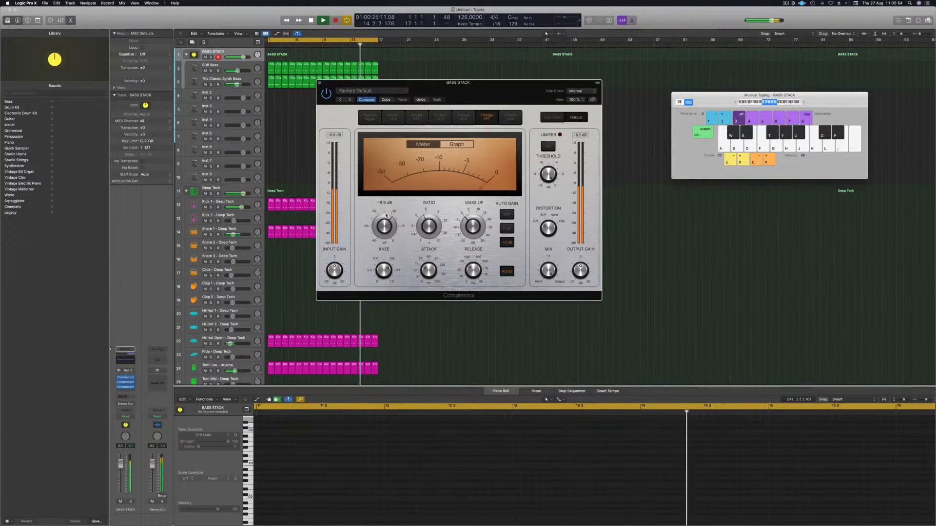
key("Return")
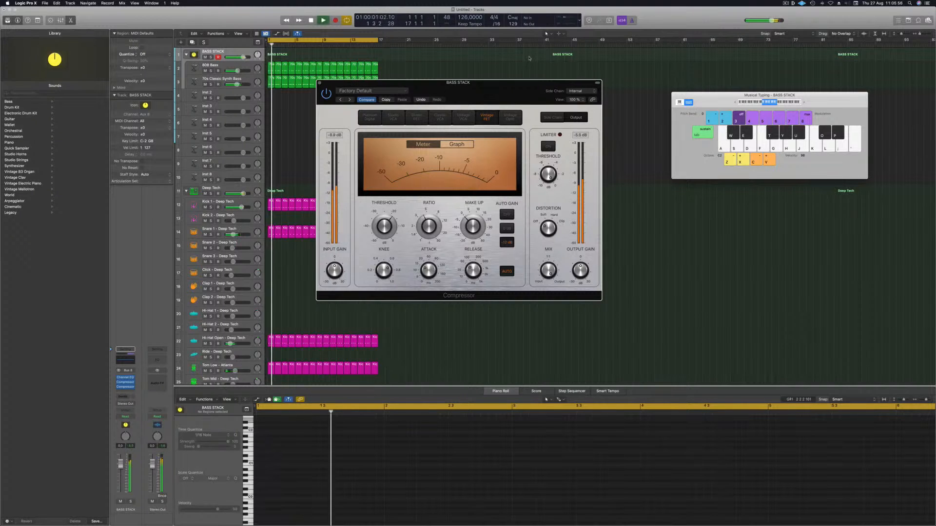
left_click_drag(497, 83, 515, 81)
key("Return")
Step: Lower the bass stack's volume fader slightly
left_click_drag(120, 467, 120, 478)
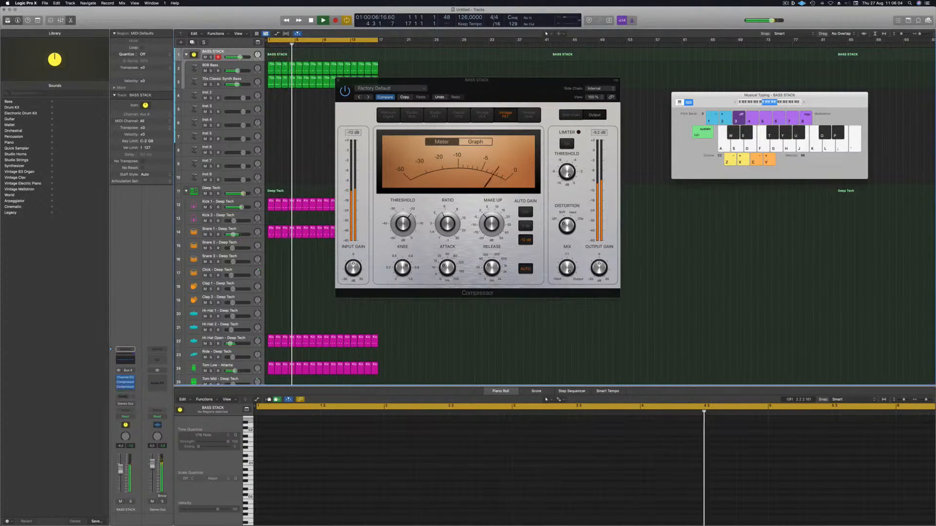
left_click_drag(121, 471, 122, 469)
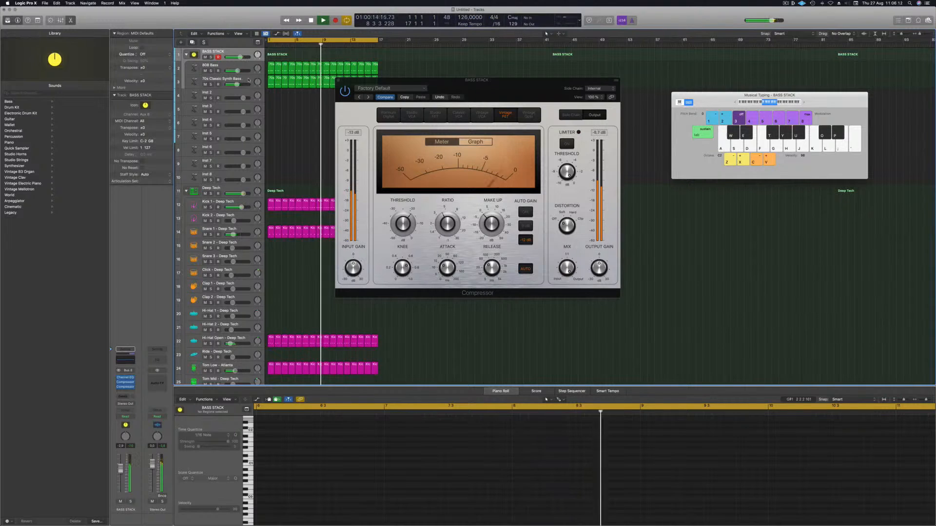
Step: On the 808 Bass, boost the Channel EQ low band to 91 Hz and +2.5 dB, comparing it bypassed
left_click(219, 65)
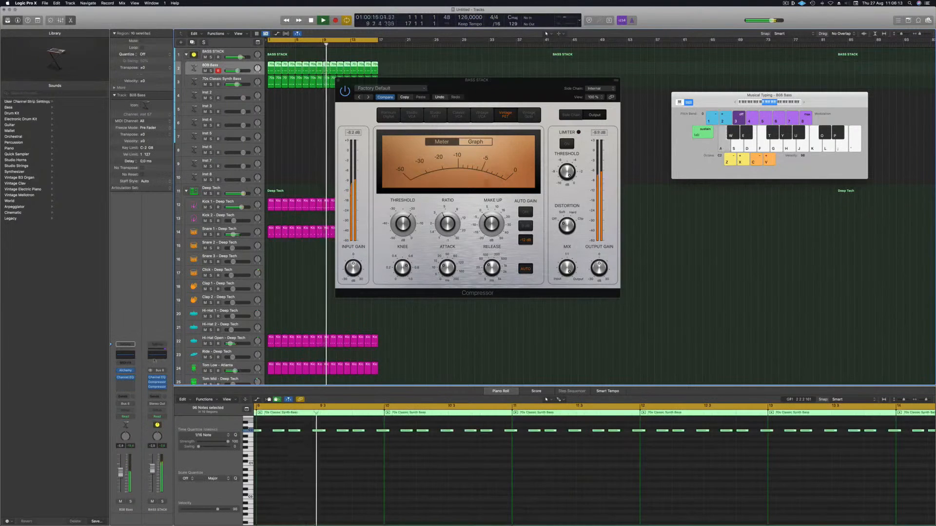
left_click(126, 355)
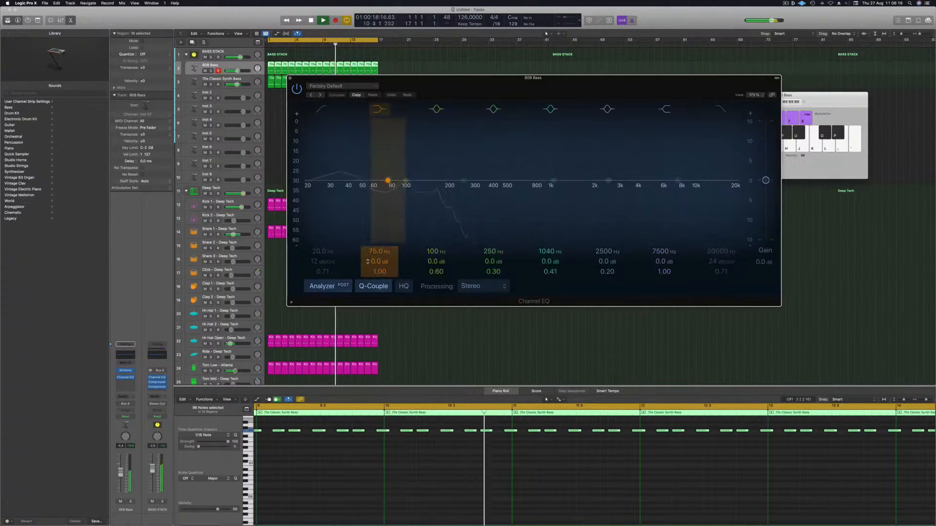
left_click_drag(388, 180, 400, 174)
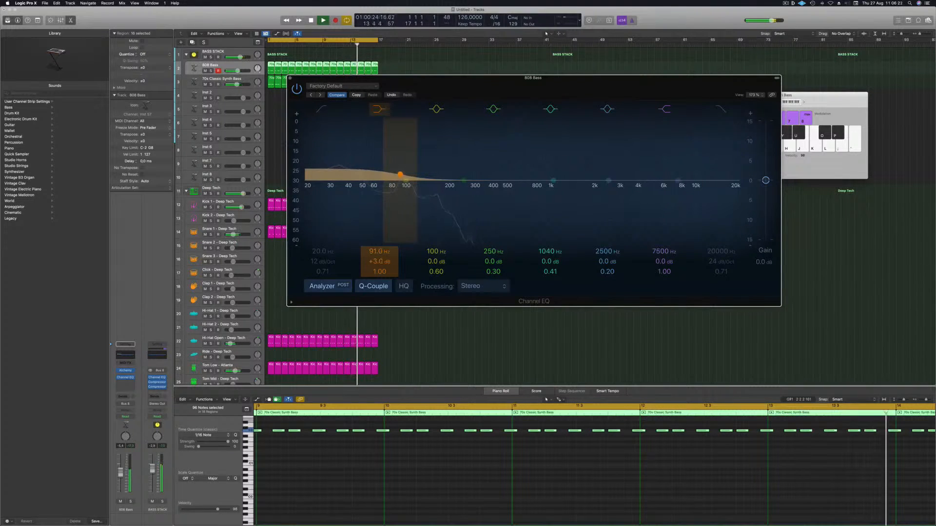
left_click_drag(400, 174, 400, 176)
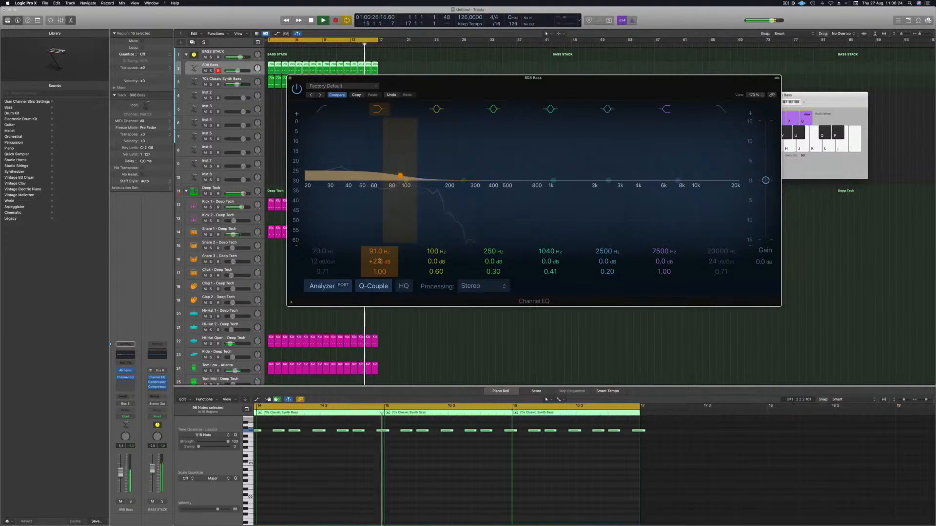
left_click(296, 90)
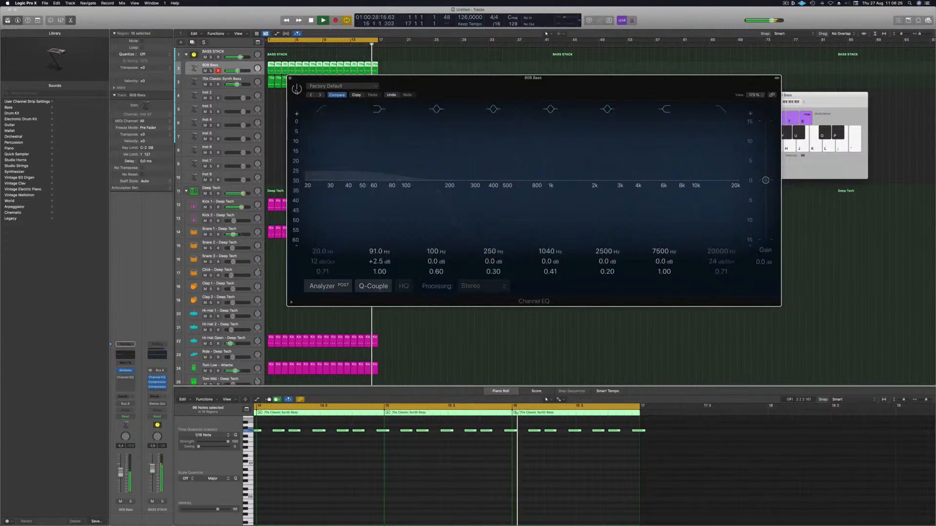
left_click(296, 89)
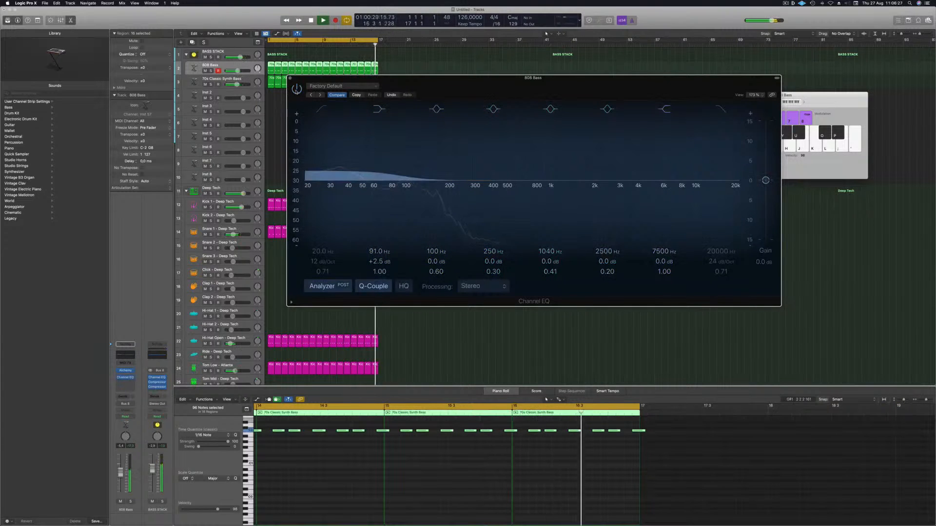
left_click(290, 79)
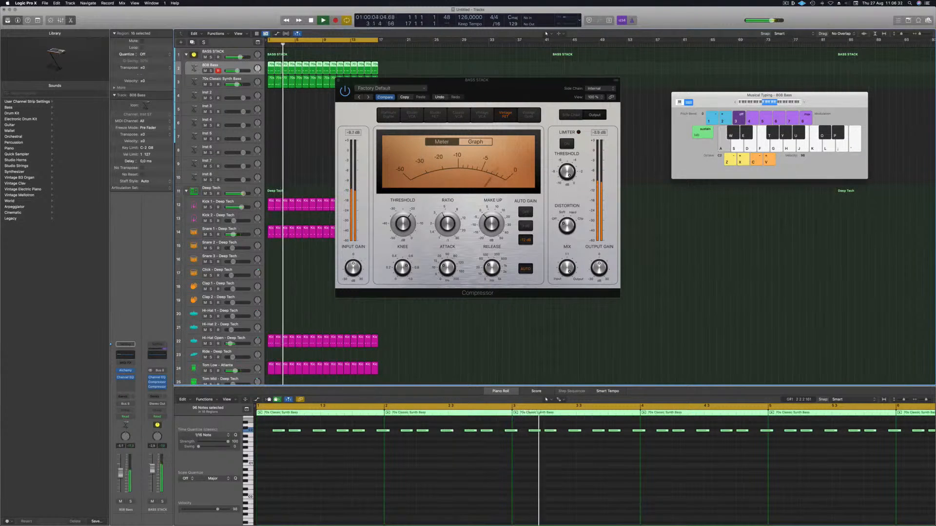
Step: Close the compressor window and replay the groove from the beginning
left_click_drag(446, 86, 437, 85)
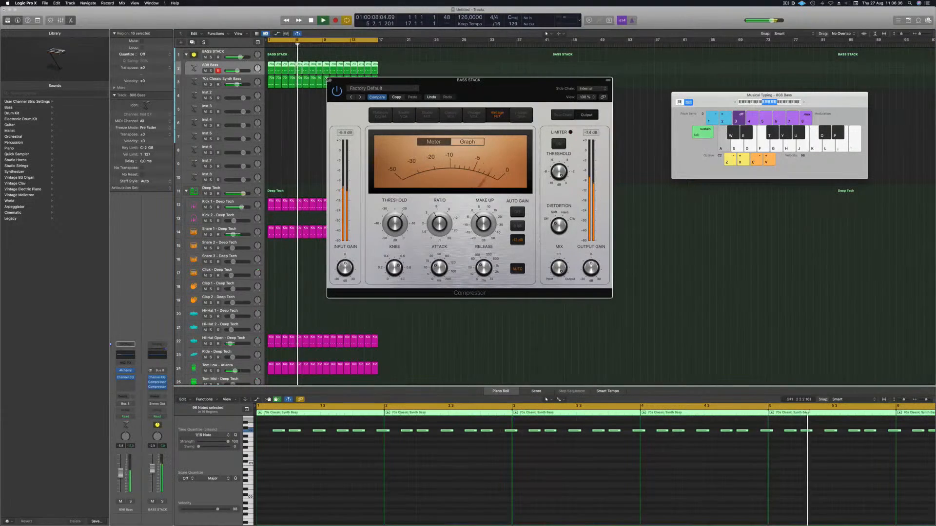
left_click(329, 80)
left_click(321, 118)
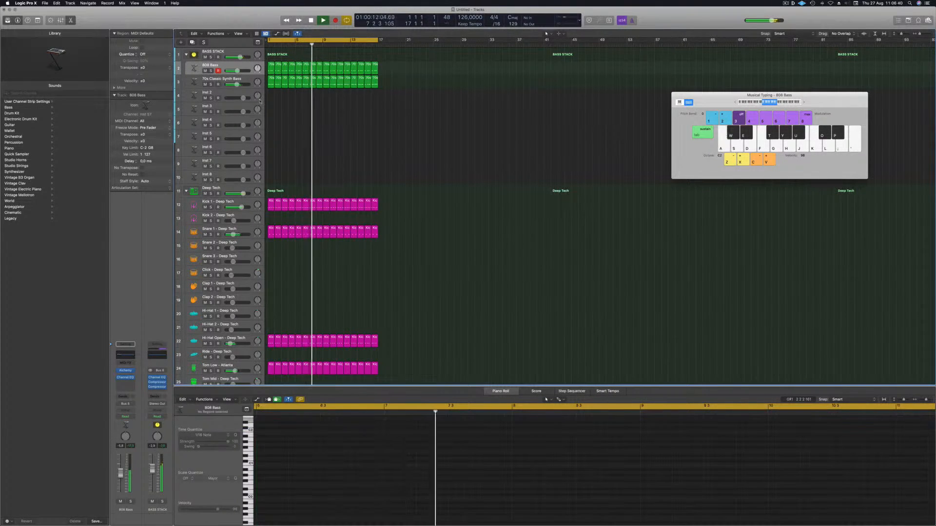
key("space")
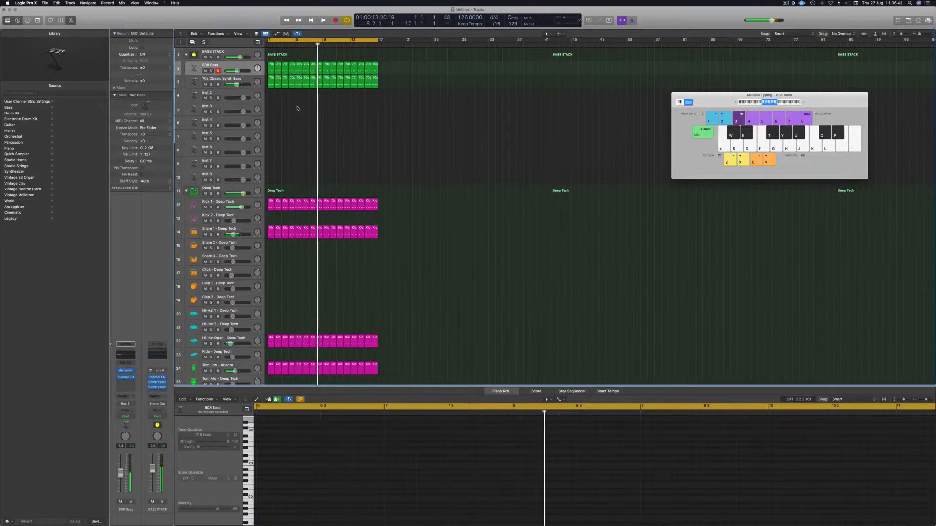
key("Return")
key("space")
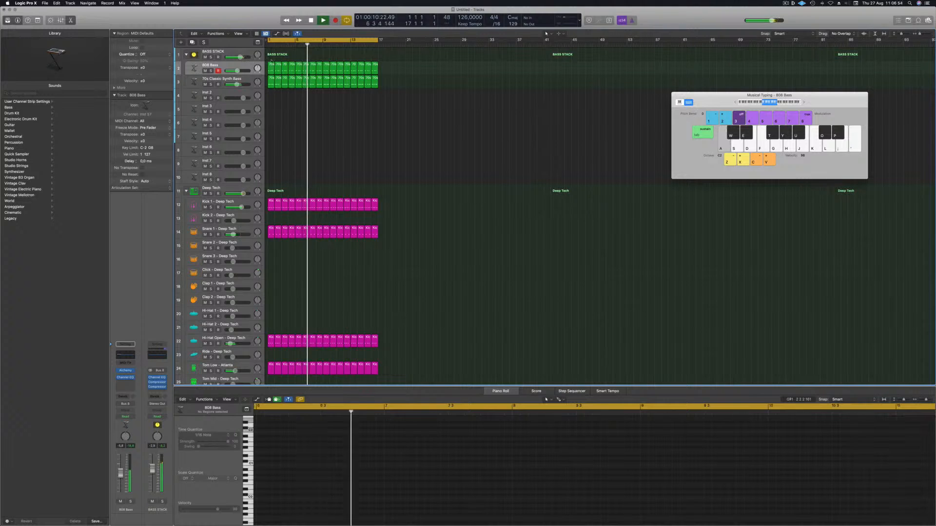
Step: Load a stereo Sculpture instrument on the Inst 2 track
left_click(271, 82)
left_click(218, 97)
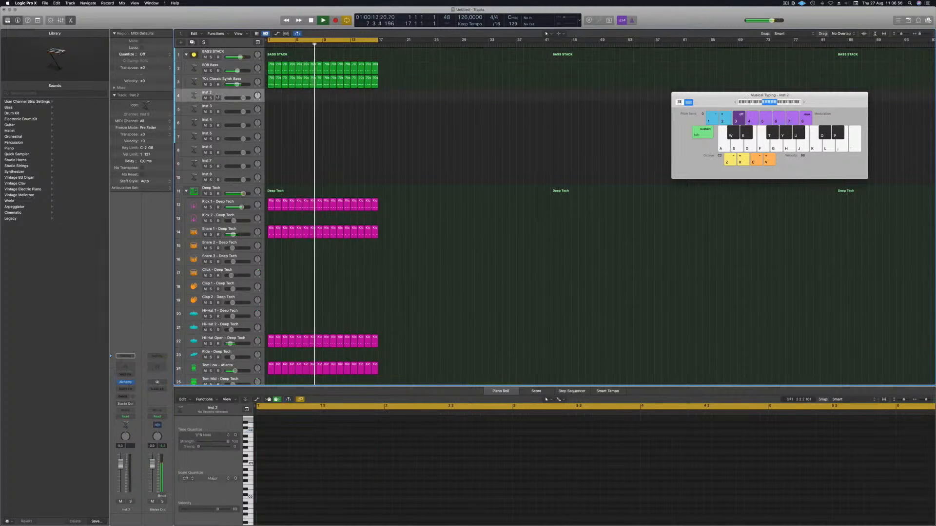
left_click(133, 384)
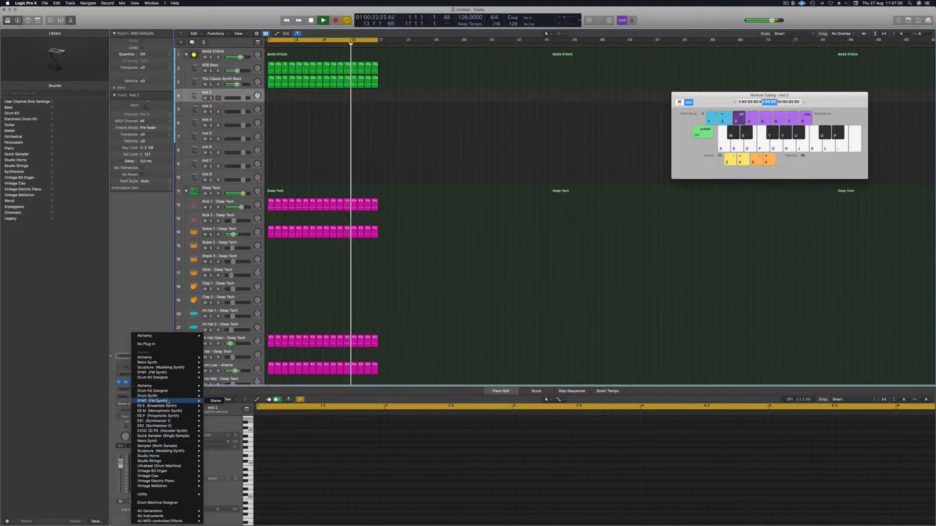
mouse_move(168, 451)
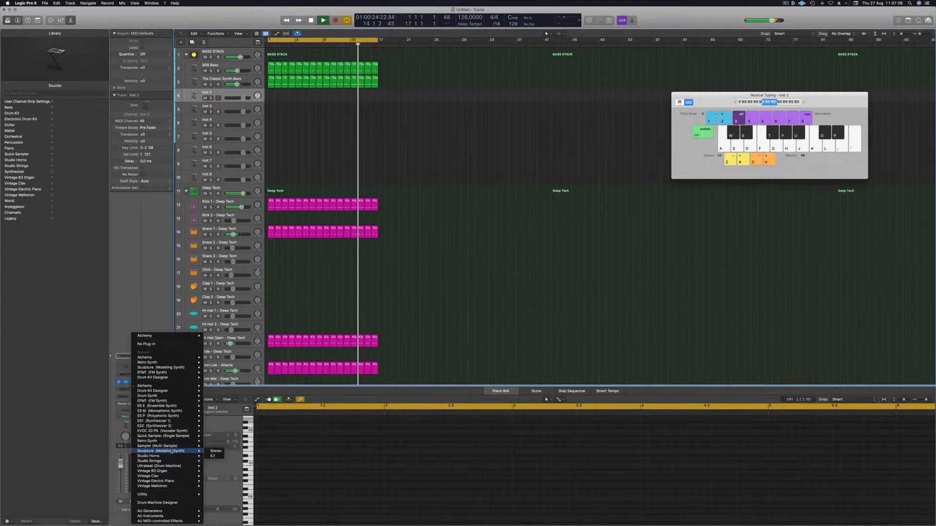
left_click(213, 452)
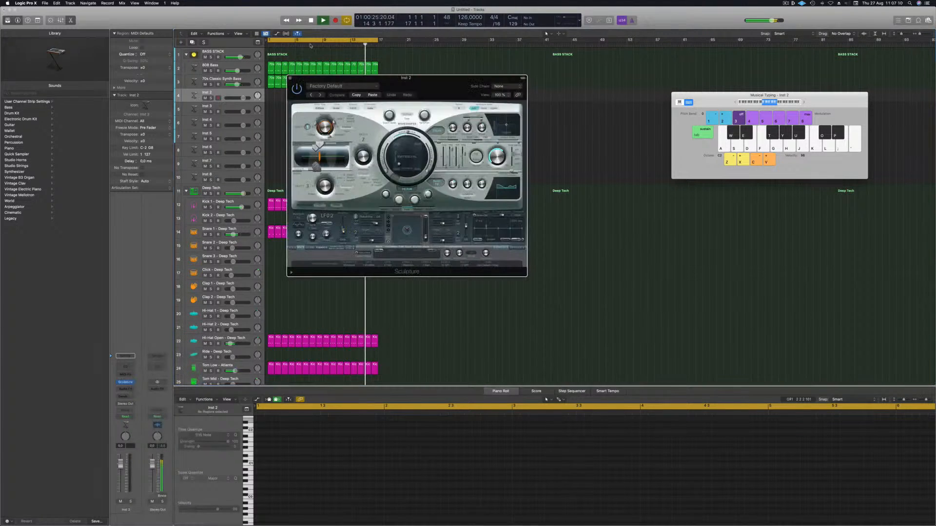
left_click_drag(403, 75, 532, 67)
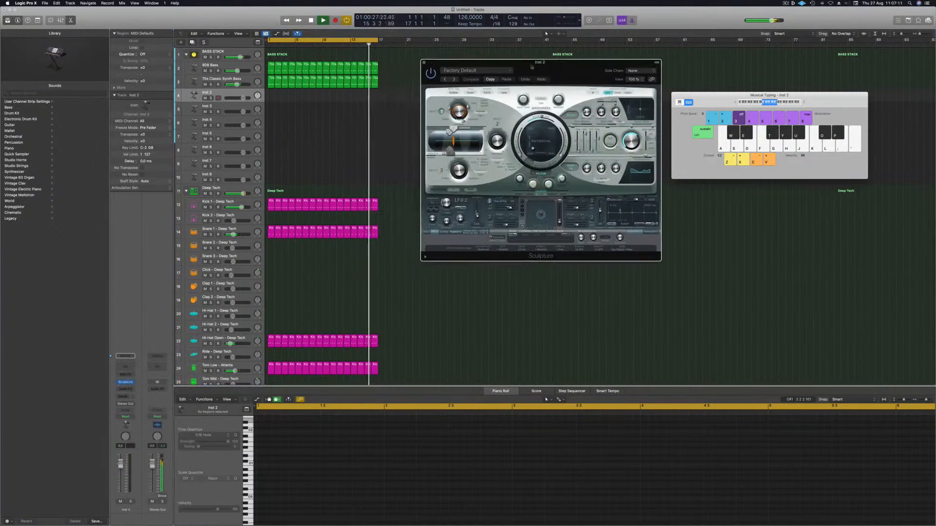
Step: Place the first 70s Classic Synth Bass region on the Inst 2 track and step Sculpture to the Lean on 2 preset
left_click(272, 83)
left_click_drag(272, 82, 270, 99)
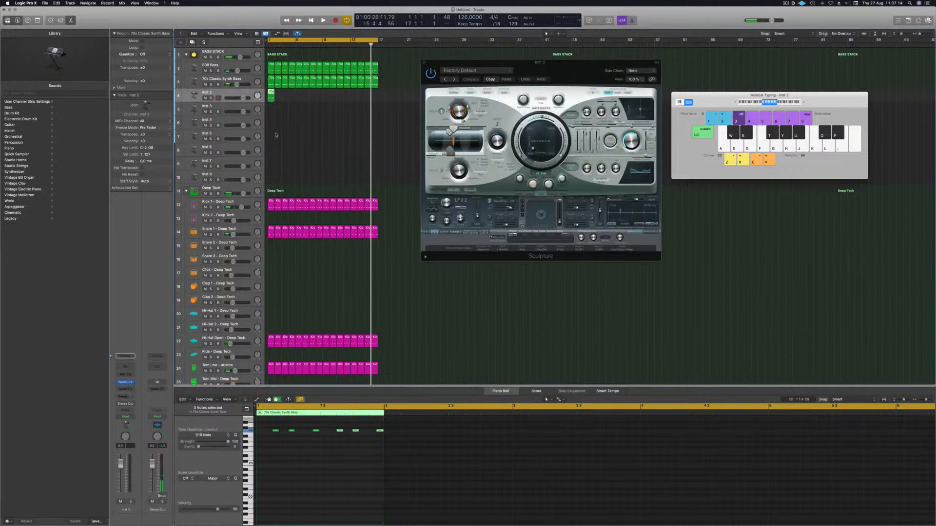
left_click(454, 79)
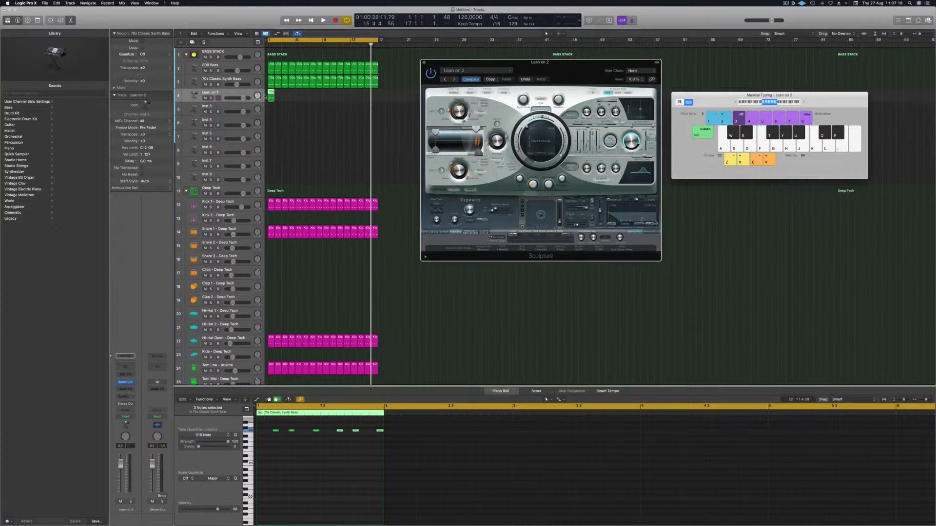
Step: Loop the 70s Classic Synth Bass region along the Inst 2 track to about bar 17 and play it back
left_click_drag(271, 94, 327, 96)
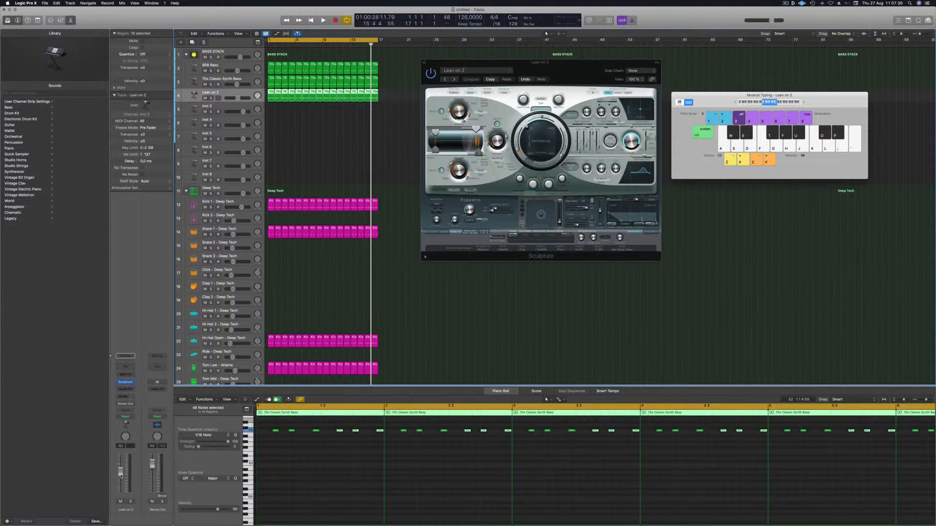
key("space")
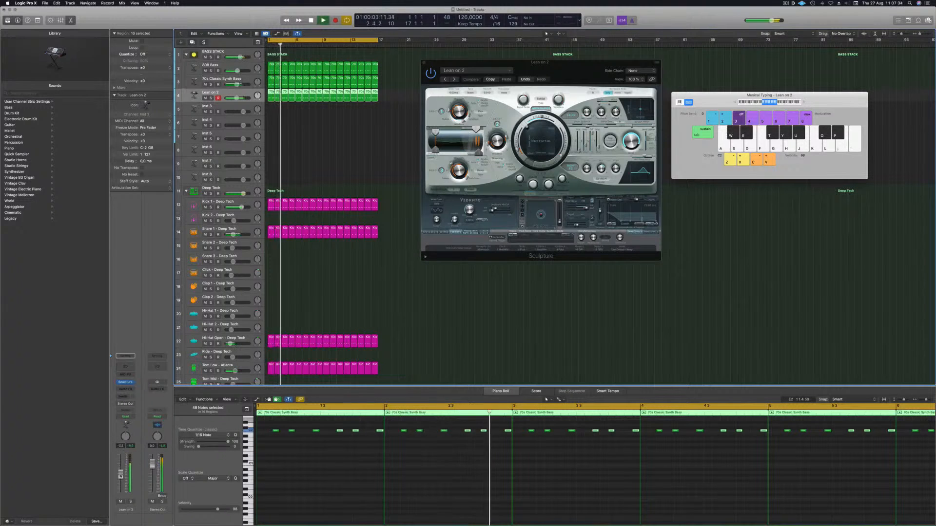
scroll(312, 476, "up", 8)
key("space")
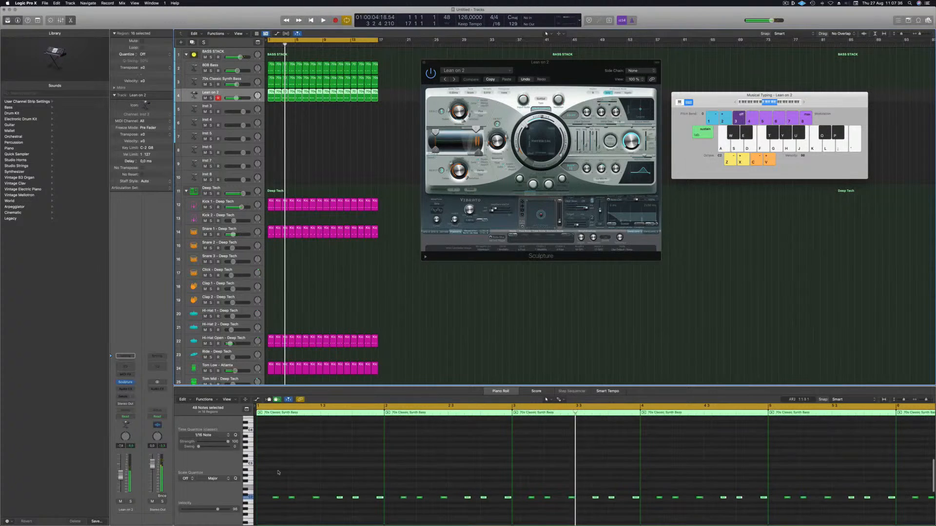
Step: Select all notes in the Inst 2 regions and drag them up in pitch while the groove plays
key("super+a")
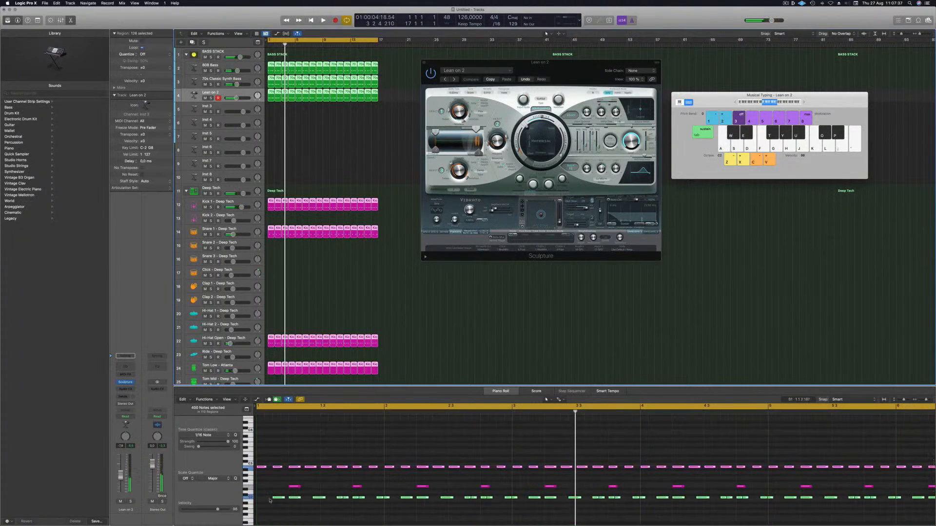
left_click(342, 129)
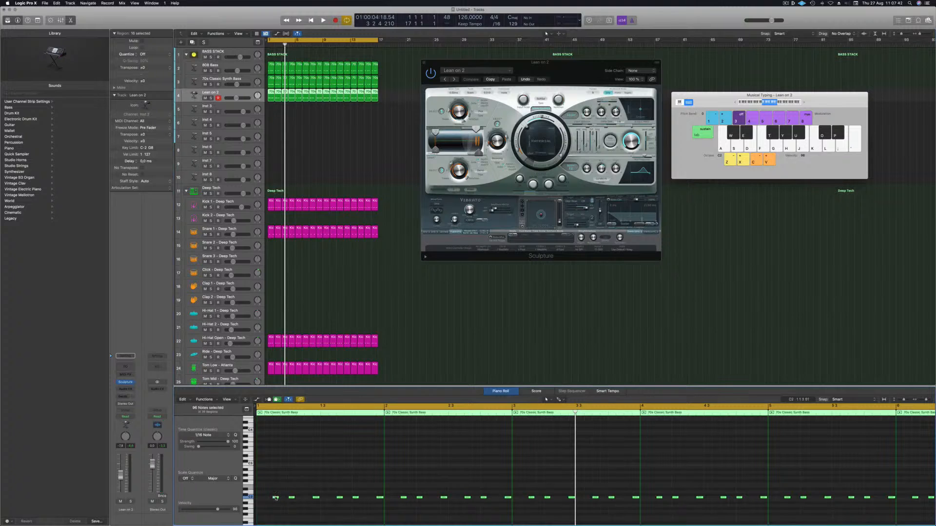
left_click_drag(276, 498, 277, 496)
left_click_drag(278, 498, 278, 489)
key("space")
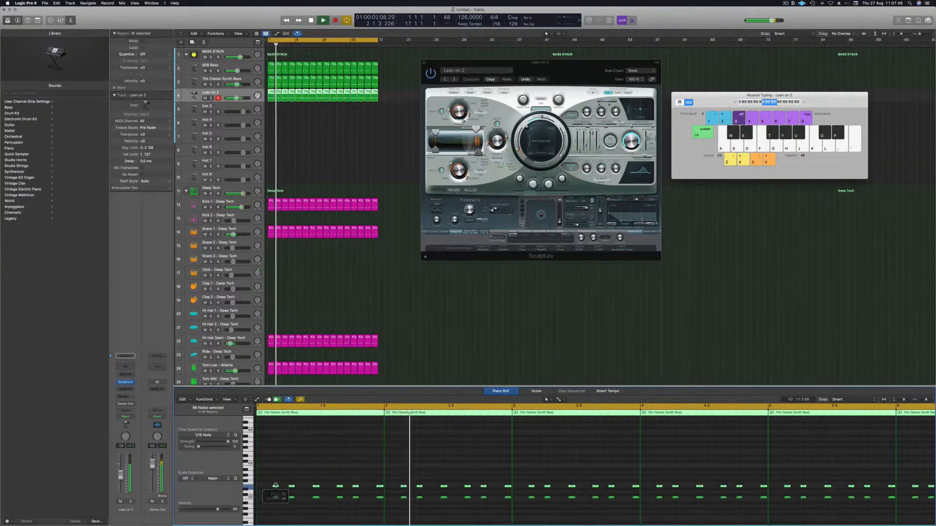
Step: Transpose the selected bass notes up and down by semitones to audition different pitches
left_click_drag(276, 486, 275, 484)
key("alt+Up")
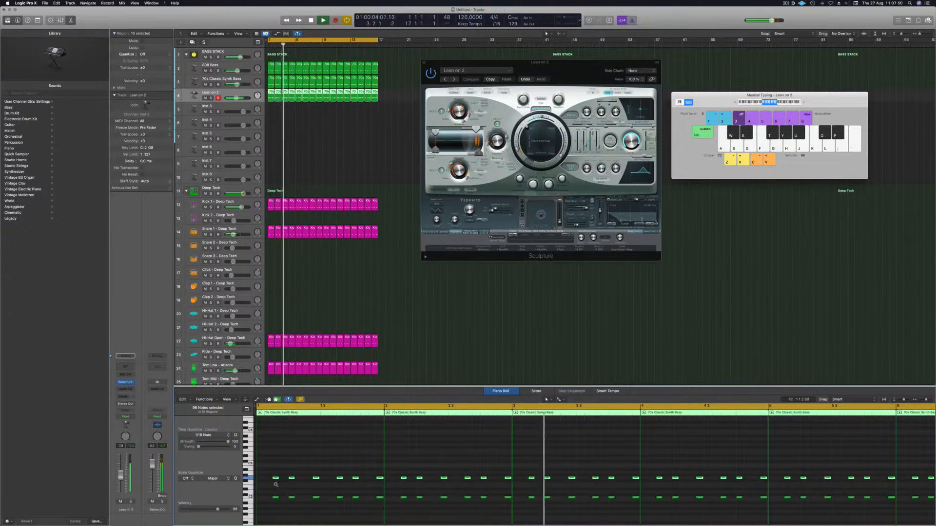
key("alt+Up")
key("alt+Up")
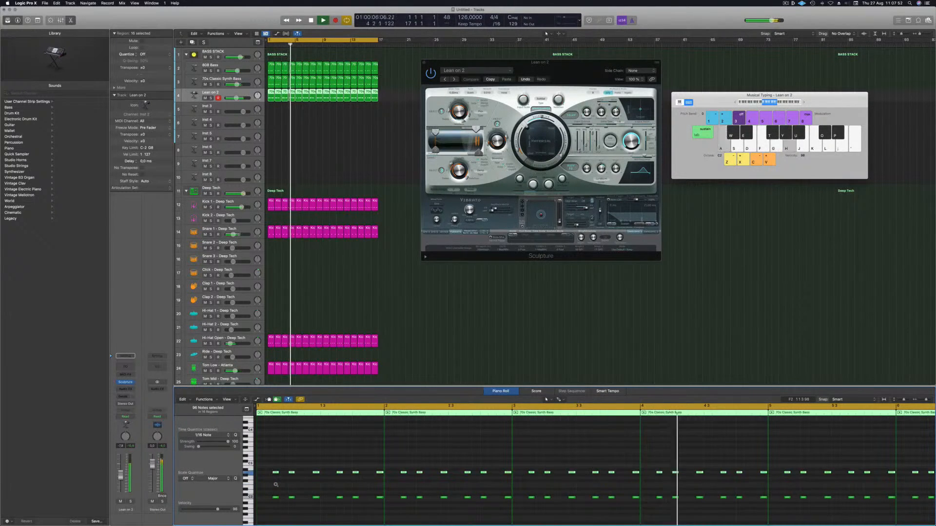
key("alt+Up")
key("alt+Down")
key("alt+Down")
key("alt+Down")
key("alt+Down")
key("alt+Down")
key("alt+Down")
key("alt+Down")
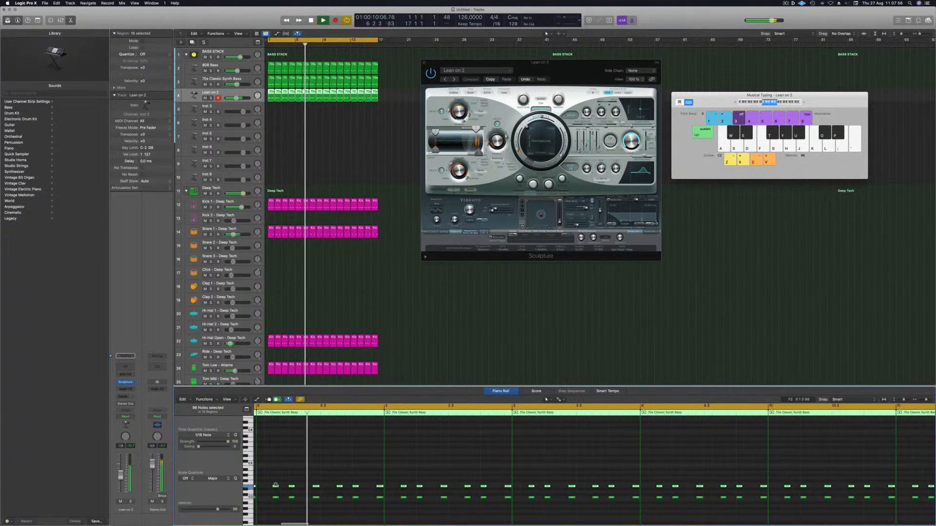
key("alt+Down")
key("alt+Down")
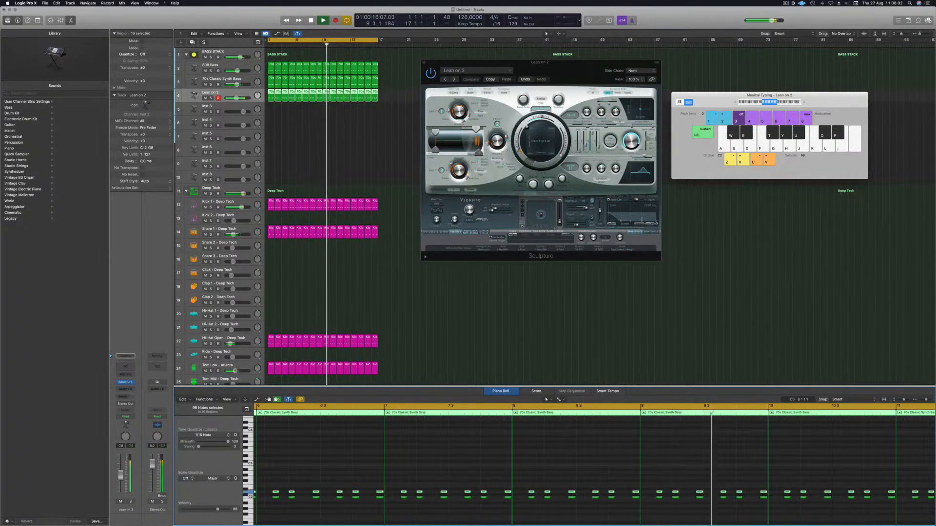
Step: Solo the Inst 2 track to listen, unsolo it and close the Sculpture window
left_click(131, 501)
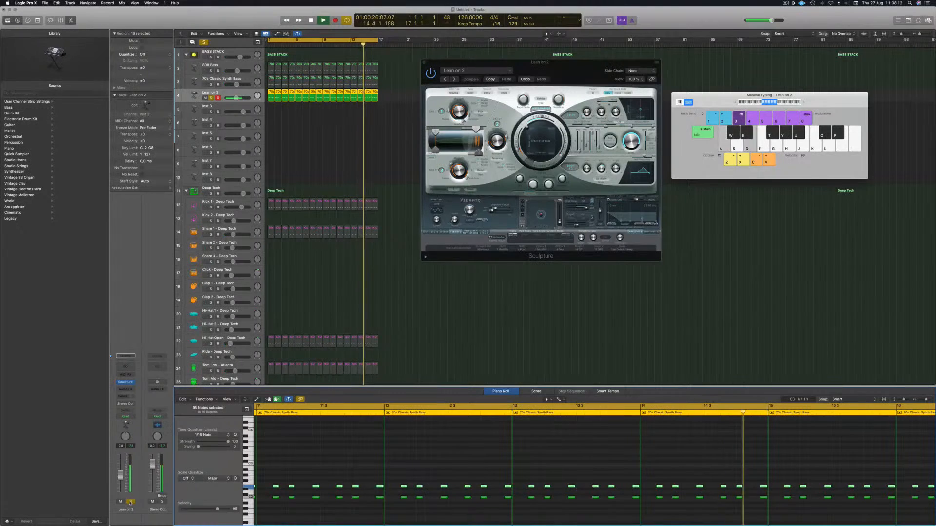
left_click(210, 98)
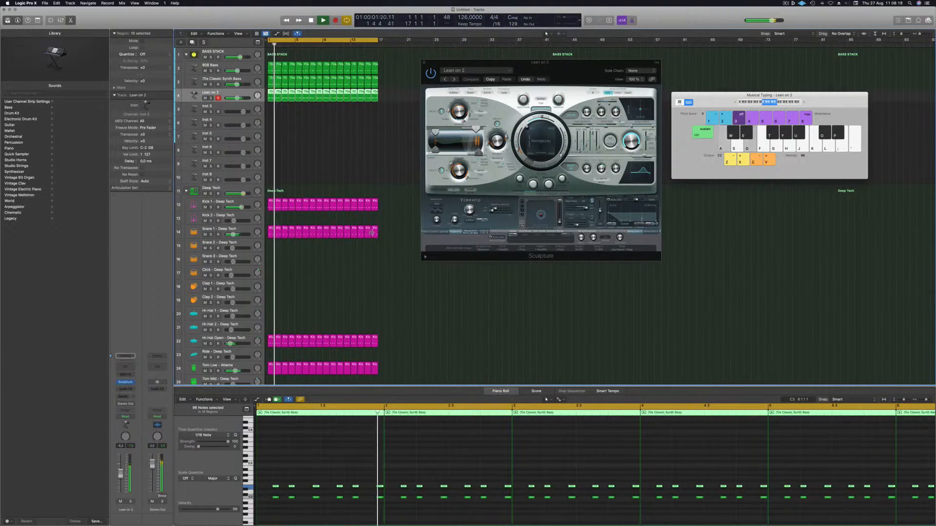
left_click_drag(436, 62, 332, 83)
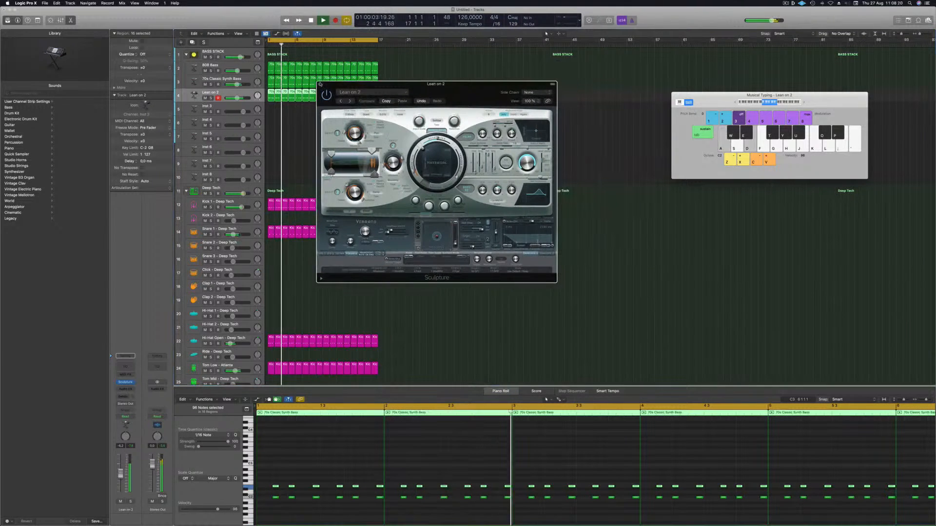
left_click(320, 84)
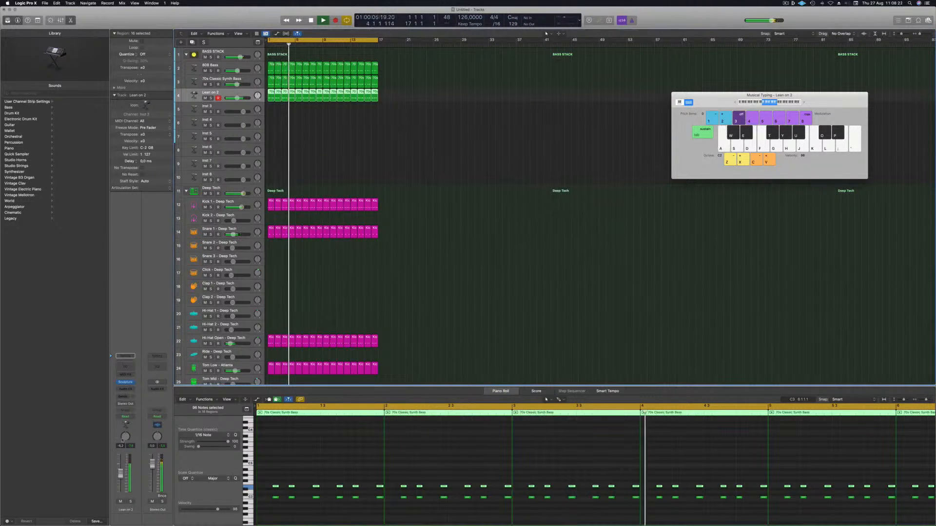
Step: Insert a Channel EQ on Inst 2 and raise its low-cut filter to remove the low frequencies
left_click(127, 368)
left_click_drag(543, 77, 506, 65)
mouse_move(297, 161)
left_mouse_down()
mouse_move(394, 163)
mouse_move(392, 176)
left_mouse_up()
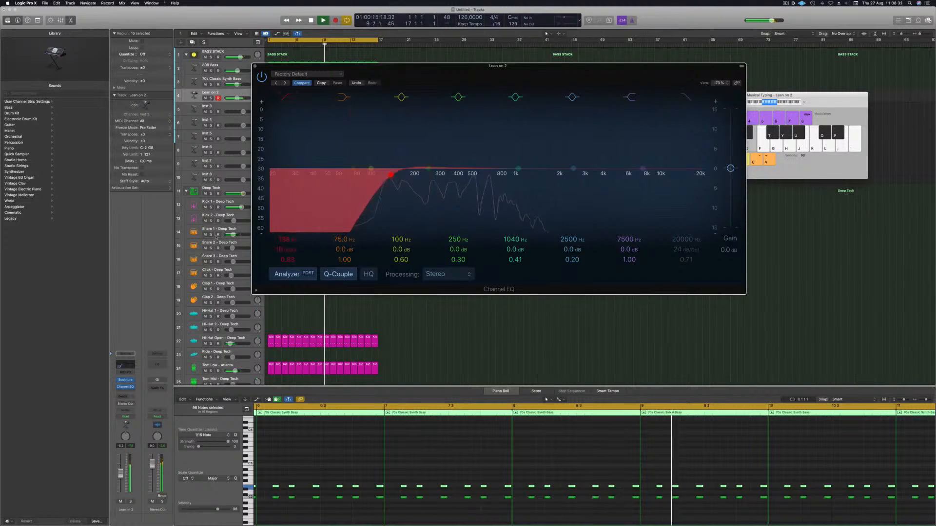
left_click(255, 66)
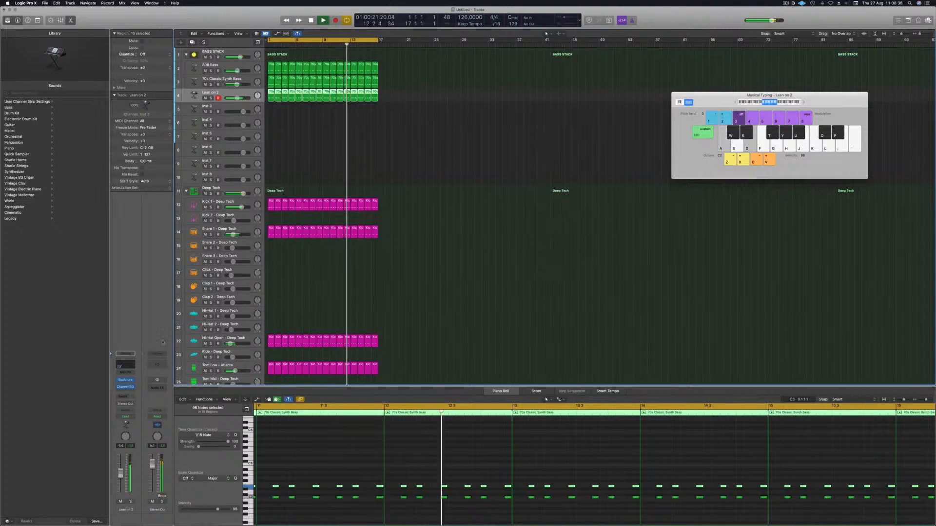
Step: Insert a stereo Delay Designer on the Inst 2 track's audio effects
key("space")
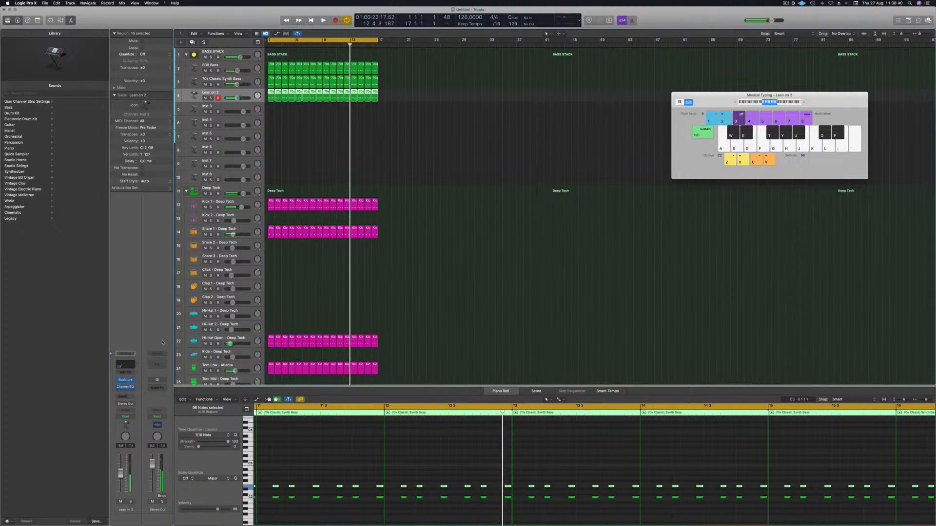
key("space")
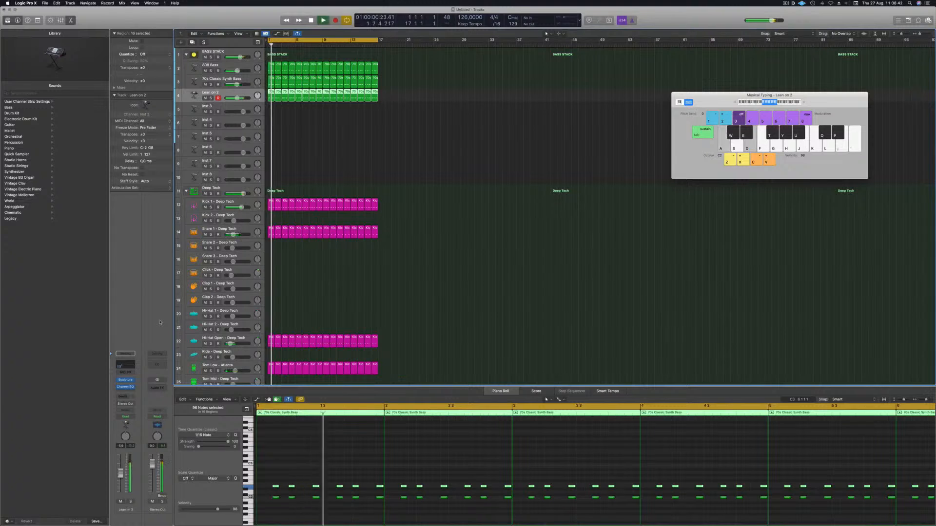
left_click(130, 393)
mouse_move(141, 414)
mouse_move(130, 456)
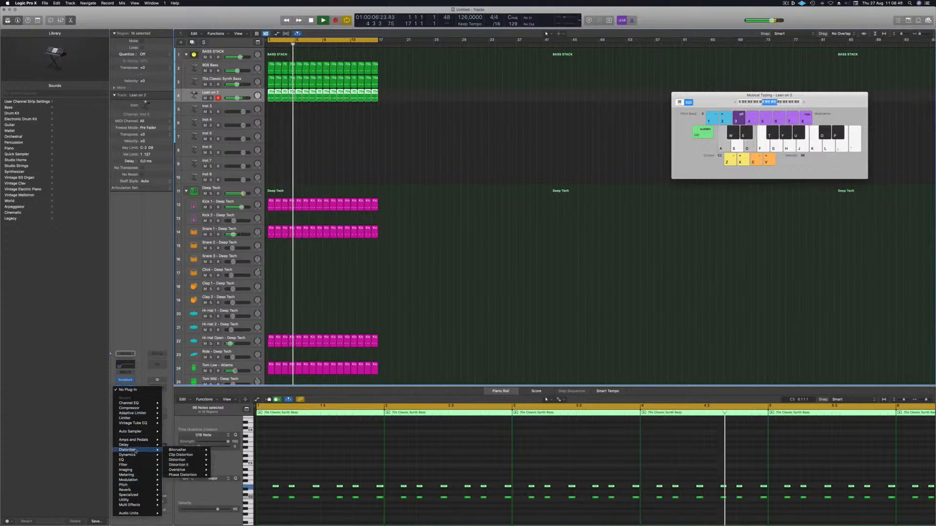
mouse_move(195, 445)
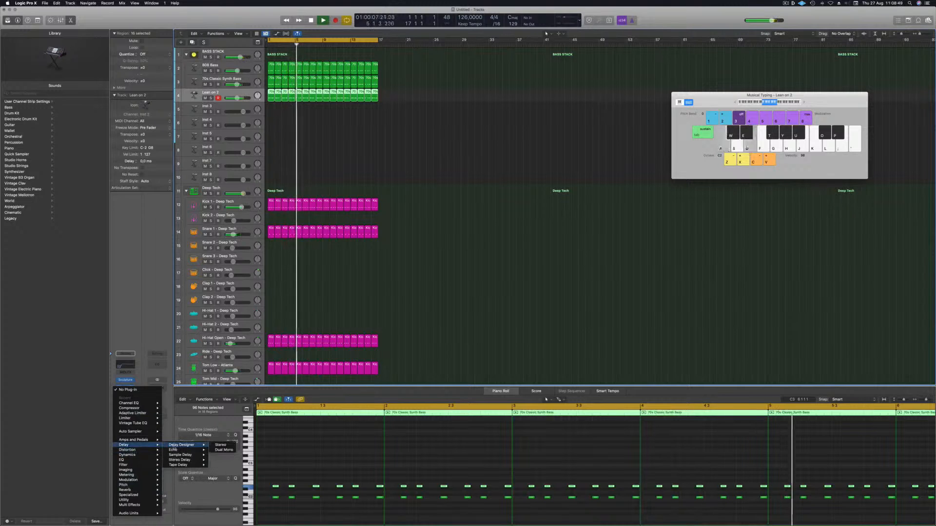
left_click(220, 445)
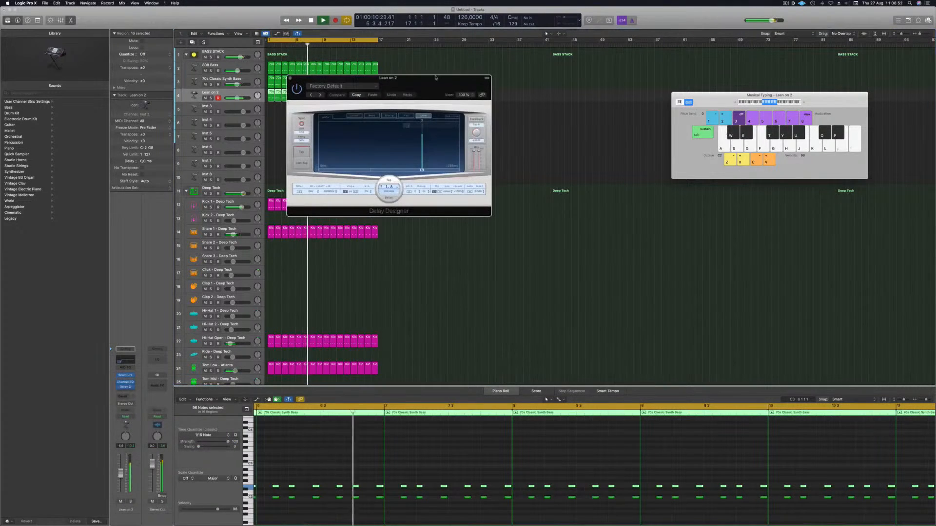
Step: Step through Delay Designer presets, returning to 1/4 Alternating Pan
left_click_drag(511, 99, 435, 122)
left_click(358, 131)
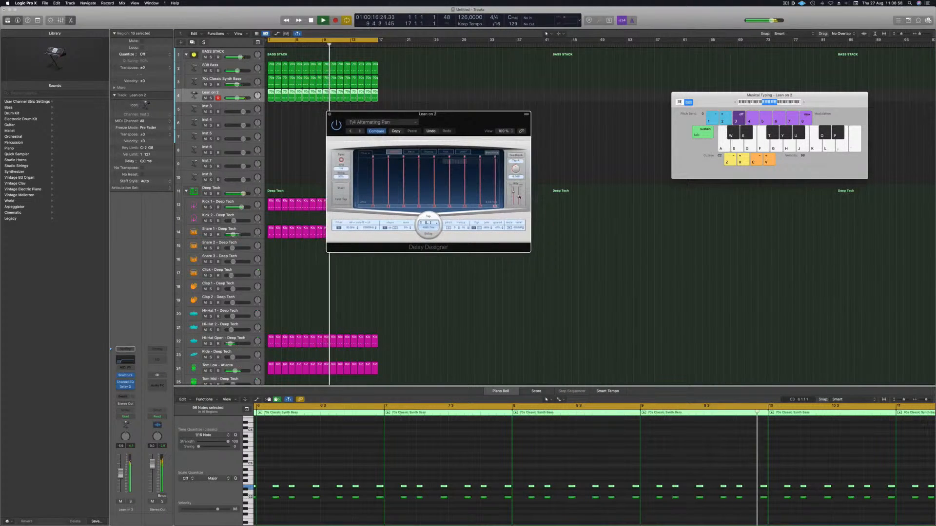
left_click_drag(518, 196, 518, 199)
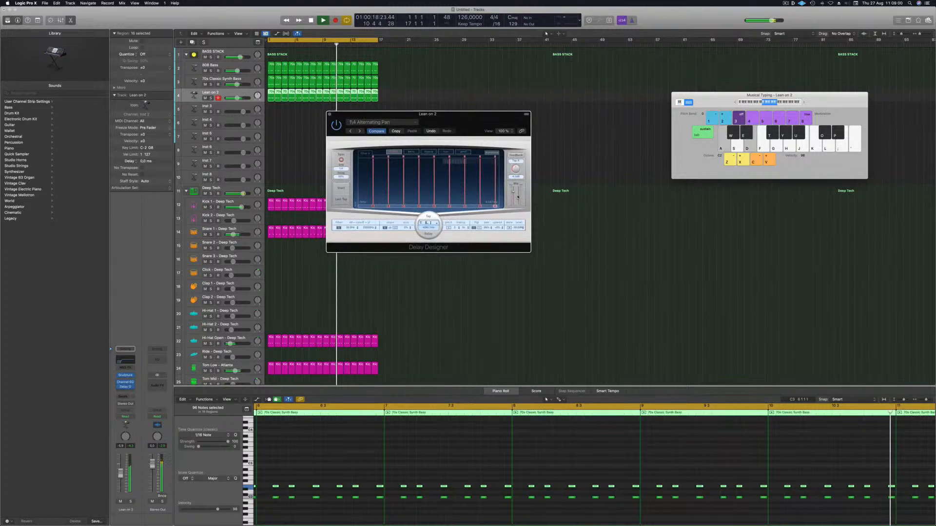
left_click(359, 131)
left_click_drag(397, 124, 411, 116)
left_click(374, 125)
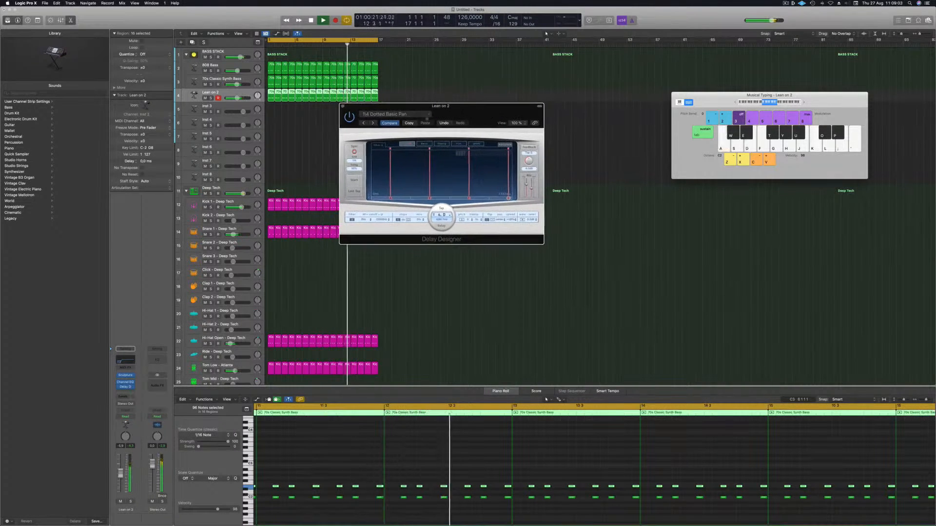
left_click(373, 125)
left_click_drag(480, 116, 473, 117)
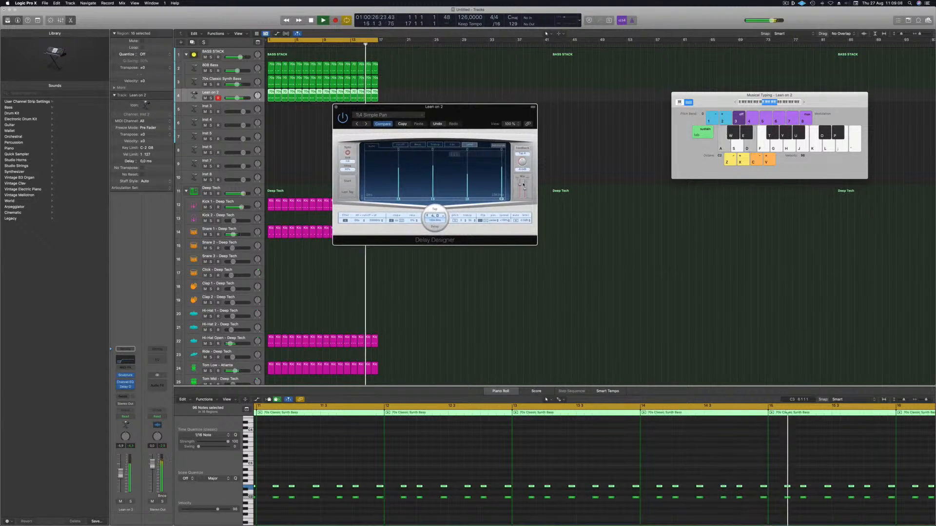
mouse_move(519, 180)
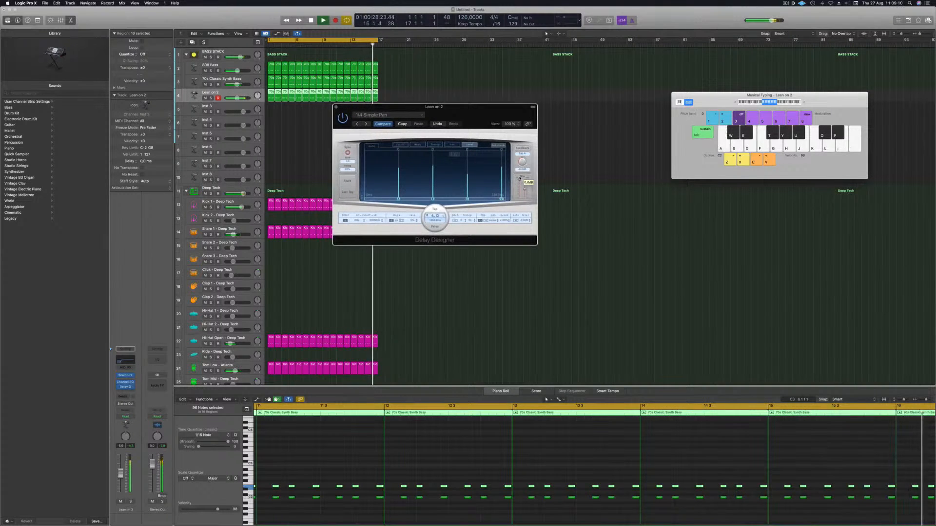
left_click(367, 123)
left_click(359, 124)
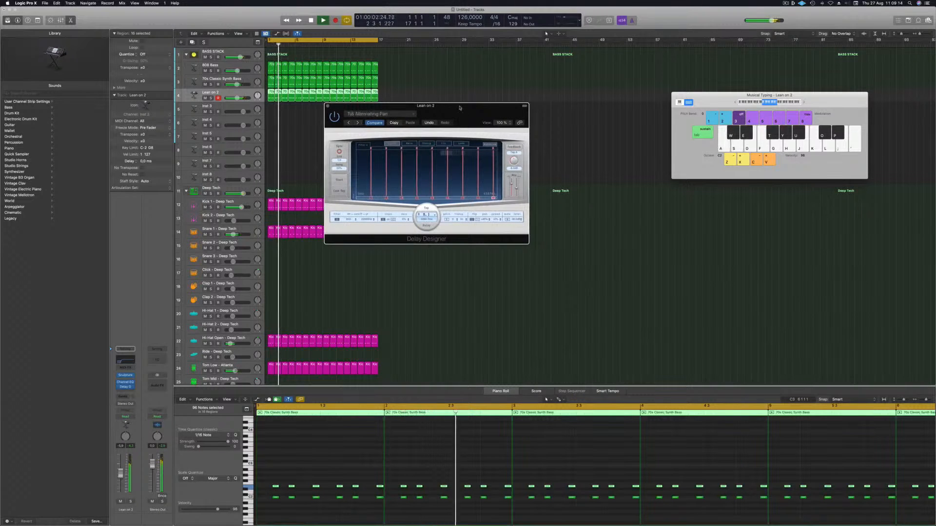
Step: Load the Beat Rumbler preset from 02 Complex and step forward through presets to Ease In
left_click(381, 115)
mouse_move(392, 228)
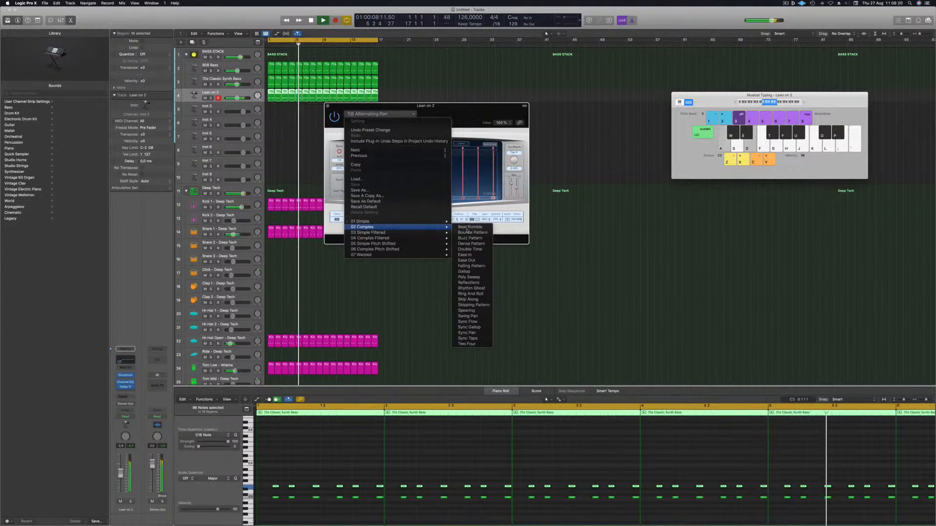
left_click(460, 228)
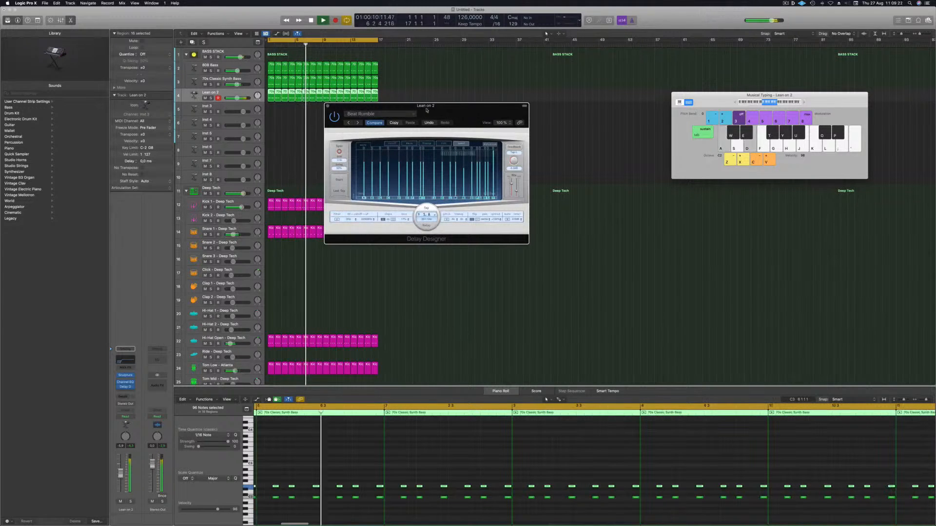
left_click(358, 123)
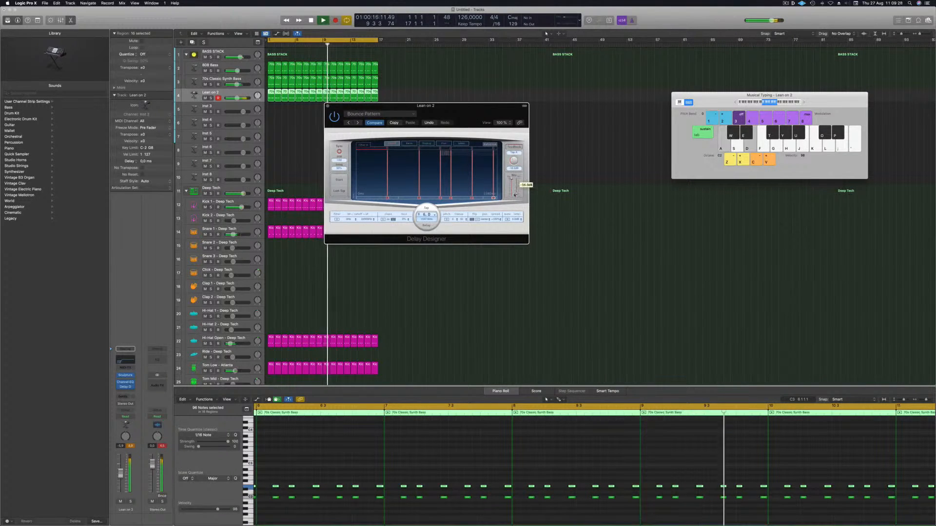
left_click(358, 123)
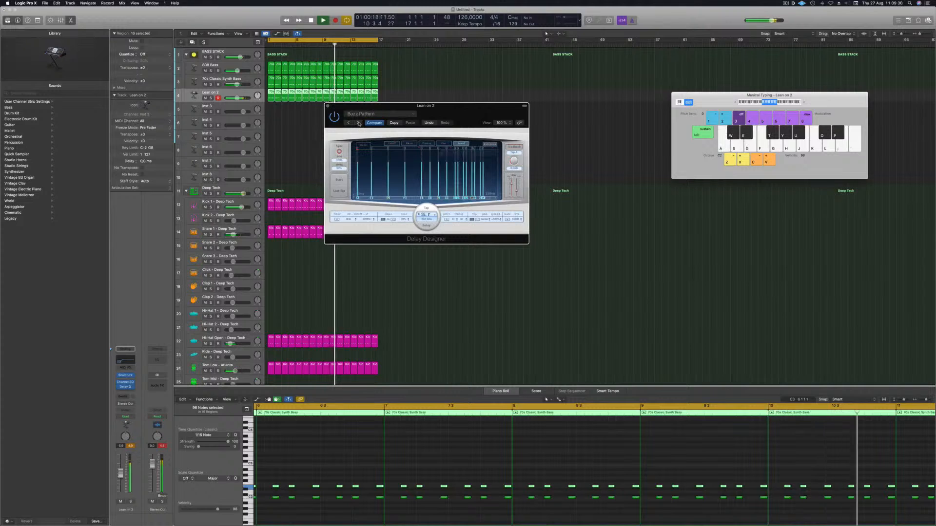
left_click(358, 123)
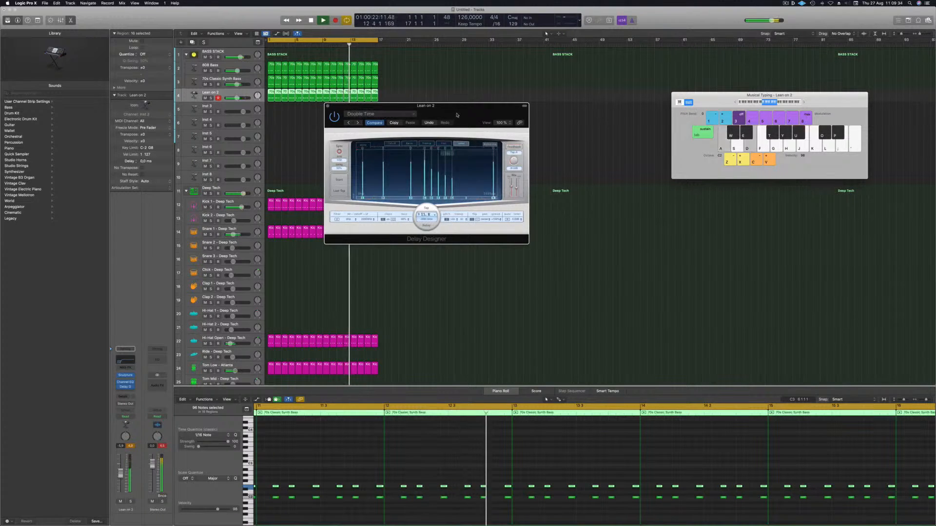
left_click(359, 123)
left_click(379, 134)
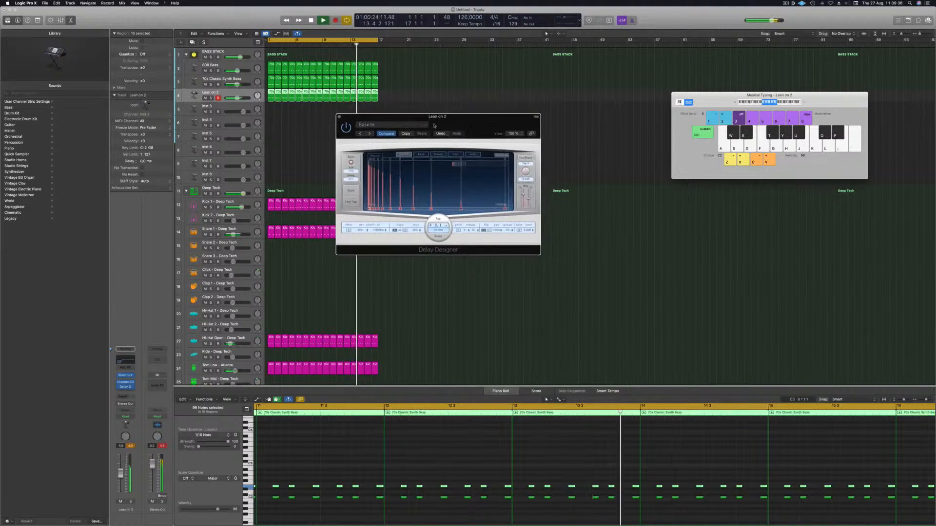
Step: Load the 1/8 Dotted Filter Pan preset from 03 Simple Filtered in Delay Designer
left_click(387, 125)
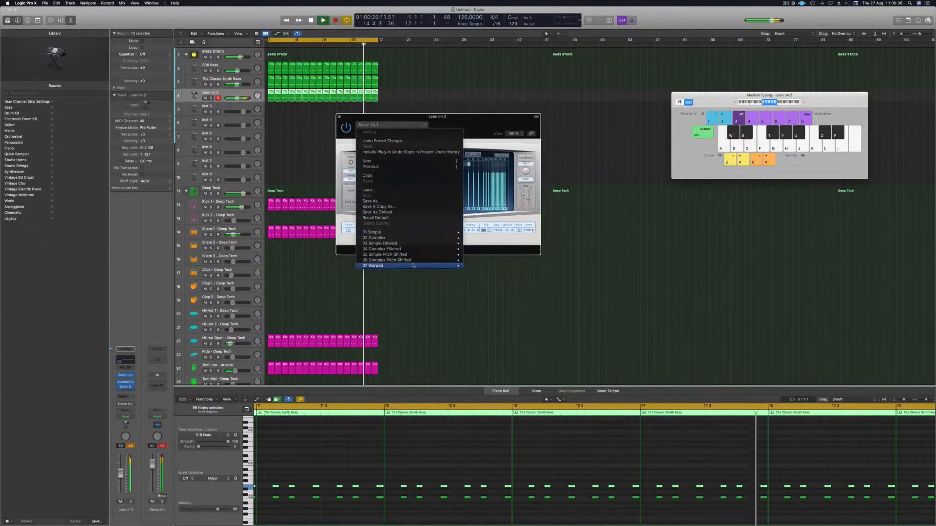
mouse_move(415, 250)
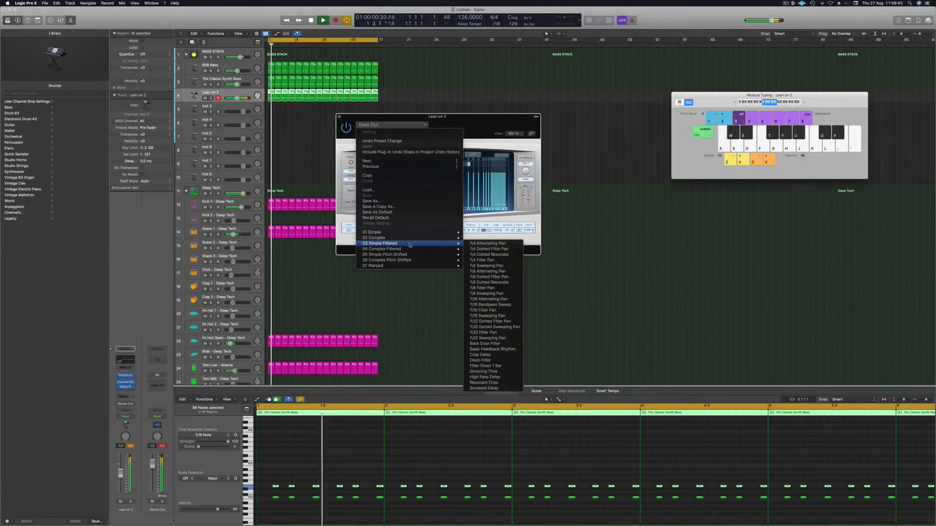
left_click(488, 277)
left_click_drag(461, 120, 474, 127)
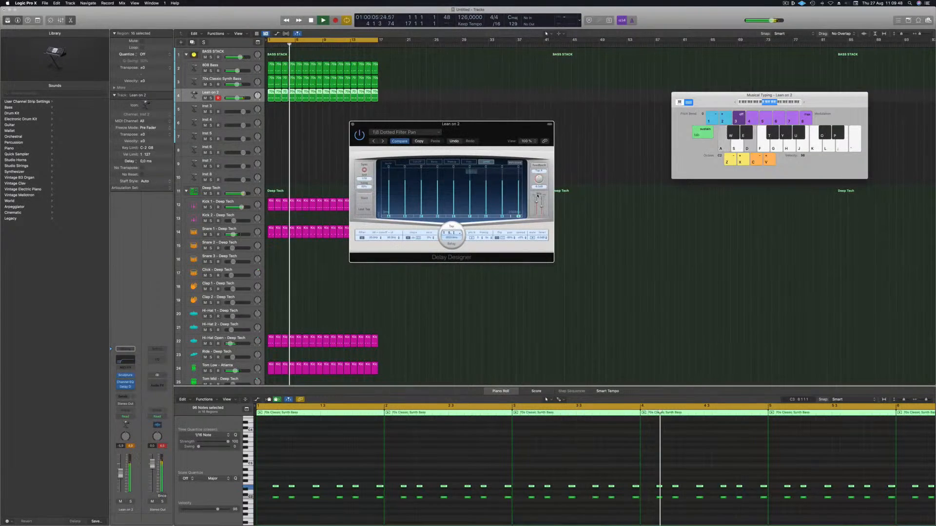
Step: Lower the Delay Designer's output level slightly, close the plugin window and return the playhead to the start
left_click_drag(541, 206, 541, 210)
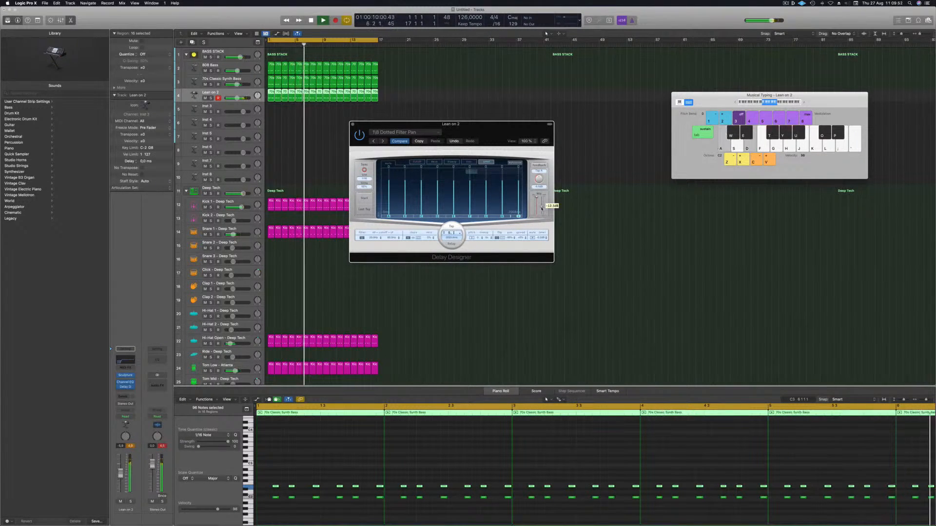
left_click_drag(459, 129, 462, 131)
left_click(355, 126)
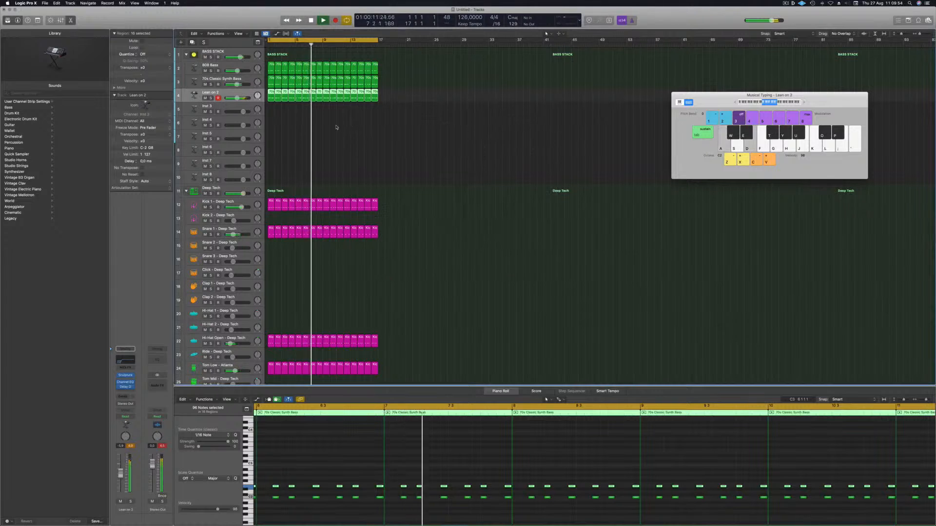
key("Return")
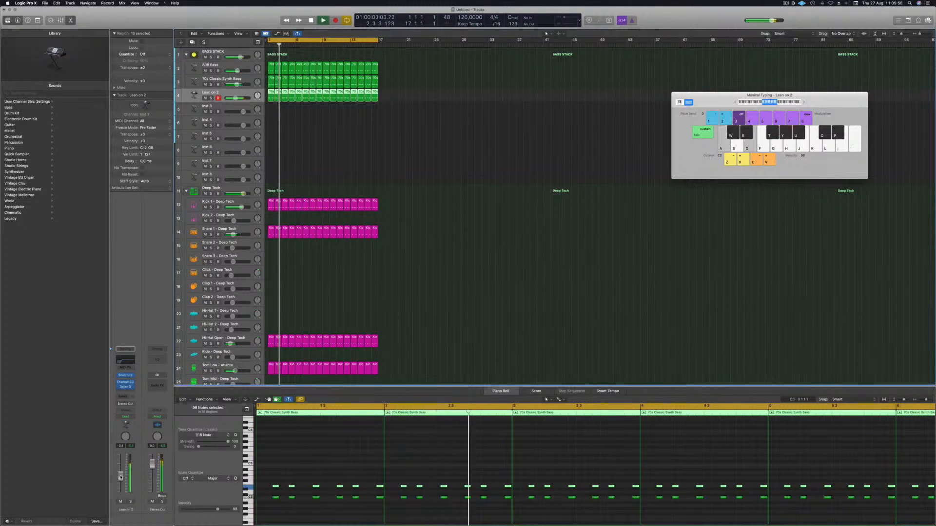
Step: Insert a stereo Compressor on Inst 2 and move it to the first effect slot before the Channel EQ
left_click(130, 391)
mouse_move(132, 414)
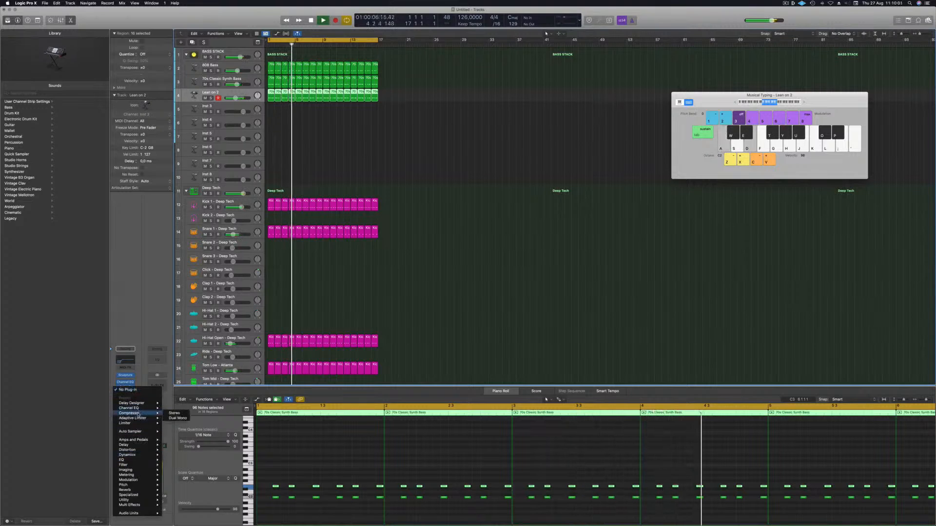
left_click(173, 414)
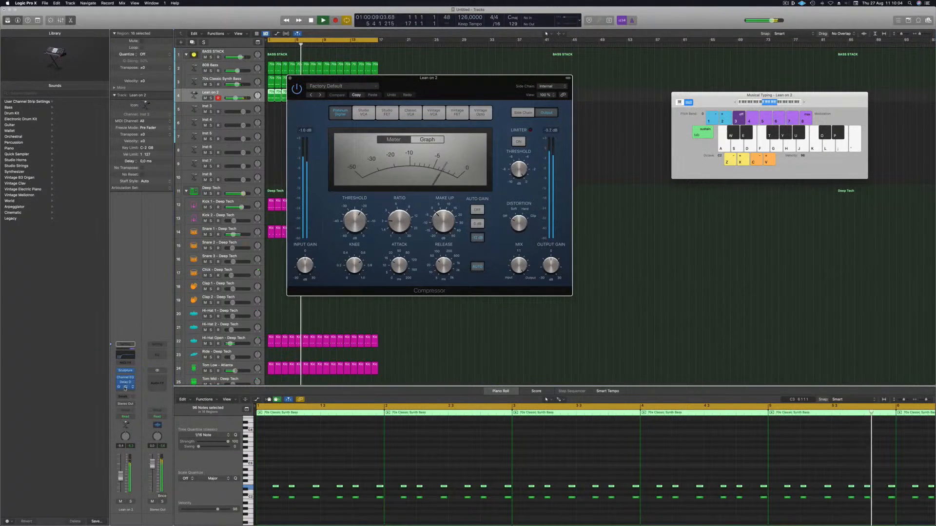
left_click_drag(126, 377, 127, 376)
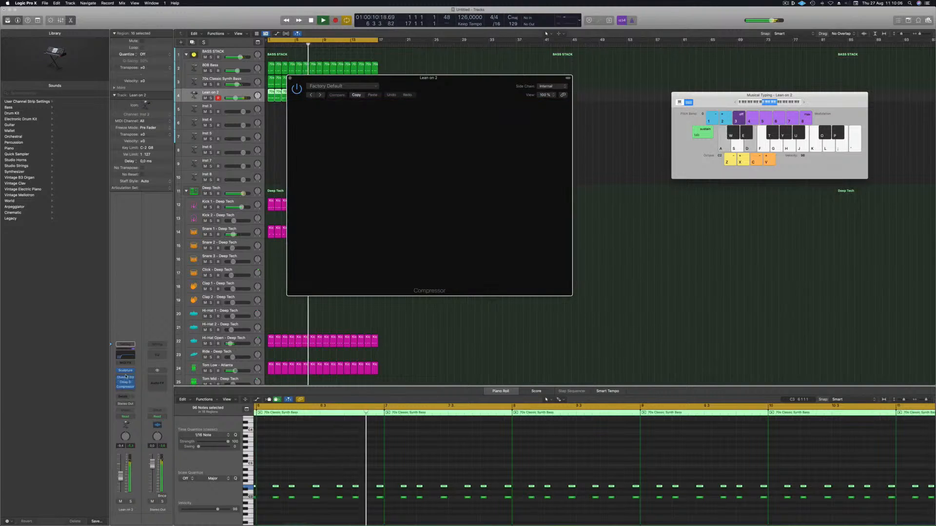
left_click(125, 378)
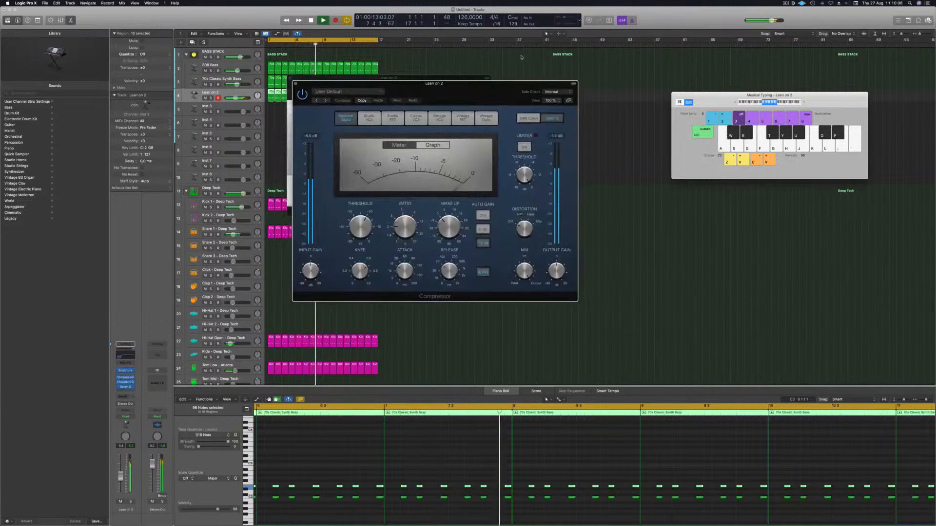
Step: Lower the compressor's release and attack and fine-tune its ratio
left_click_drag(465, 94, 477, 94)
left_click_drag(460, 271, 458, 291)
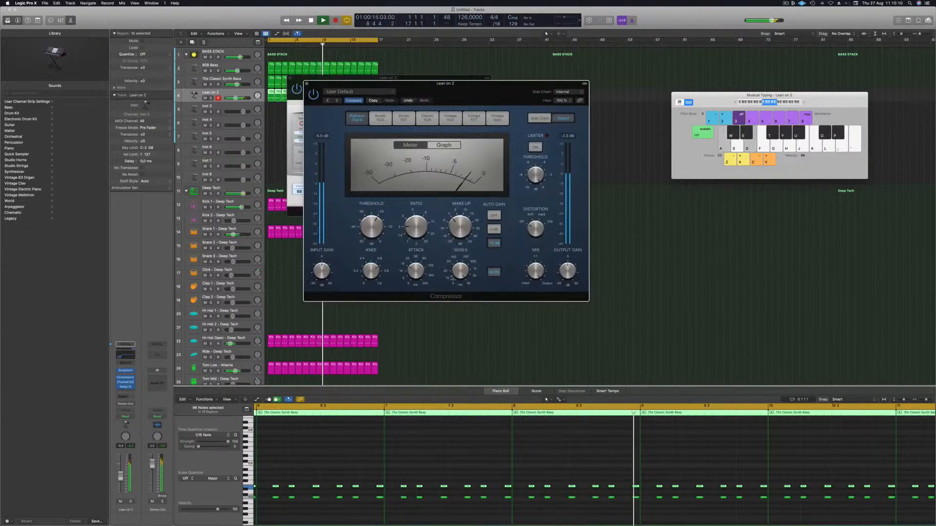
left_click_drag(415, 270, 417, 289)
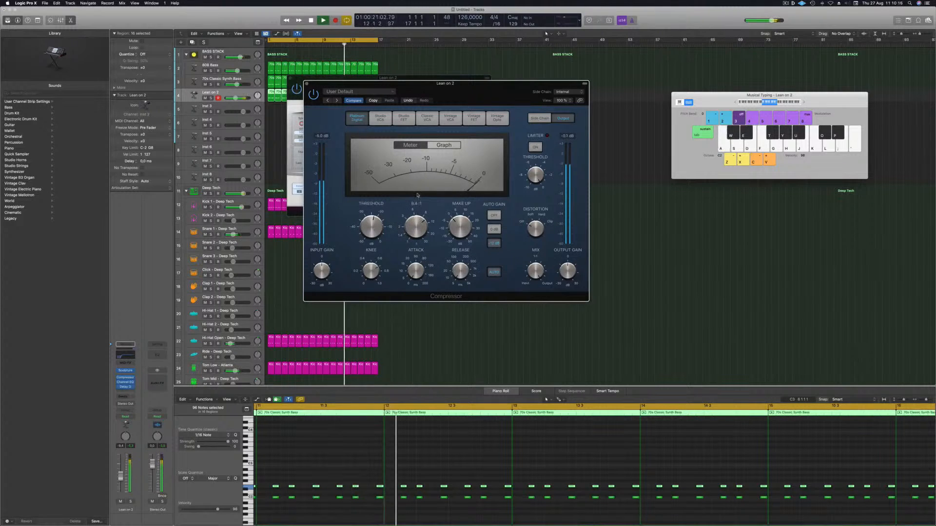
left_click_drag(417, 199, 417, 200)
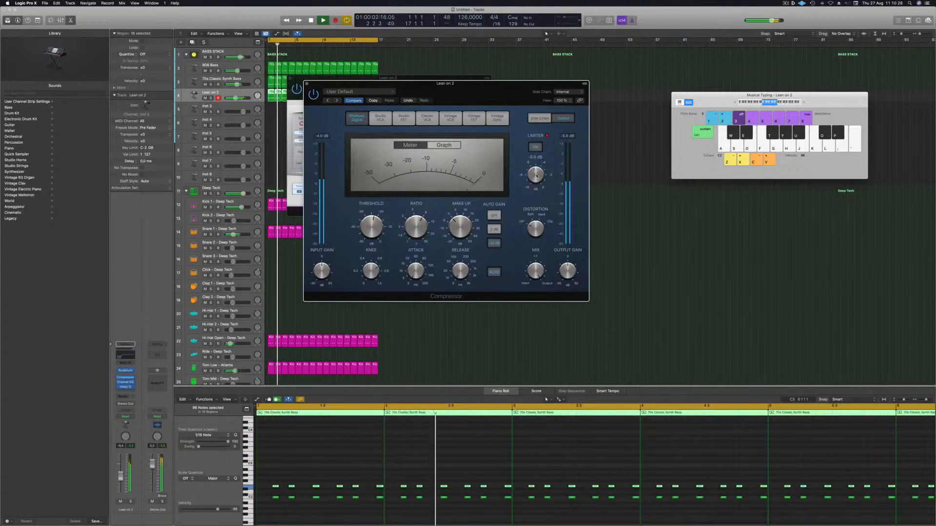
Step: Toggle playback and nudge the Inst 2 channel volume fader down slightly
left_click_drag(490, 87, 529, 90)
key("space")
left_click_drag(120, 478, 120, 480)
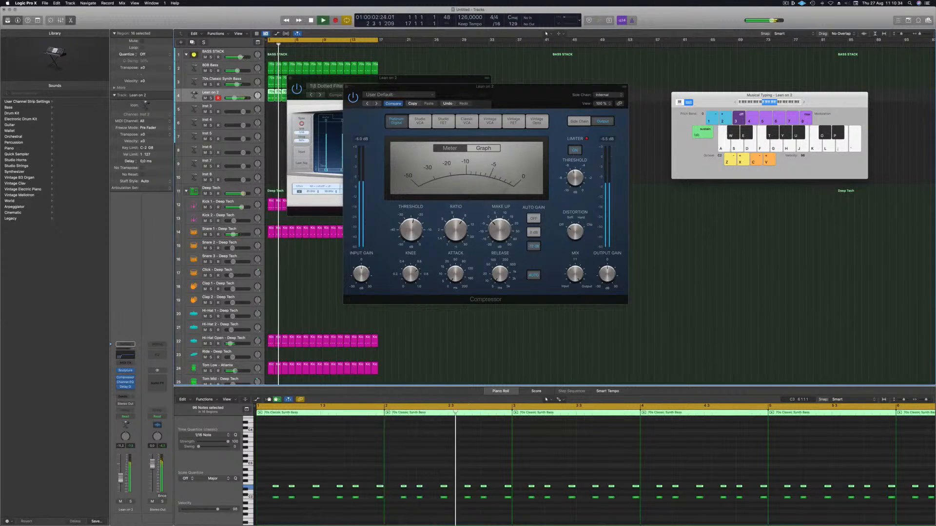
Step: Insert a second stereo Compressor on the Inst 2 track's audio effects
mouse_move(118, 379)
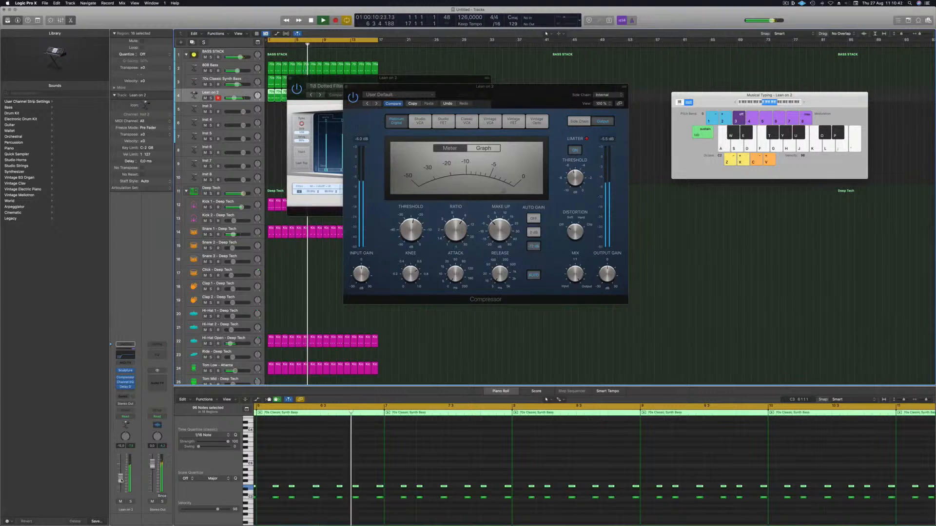
left_click(131, 391)
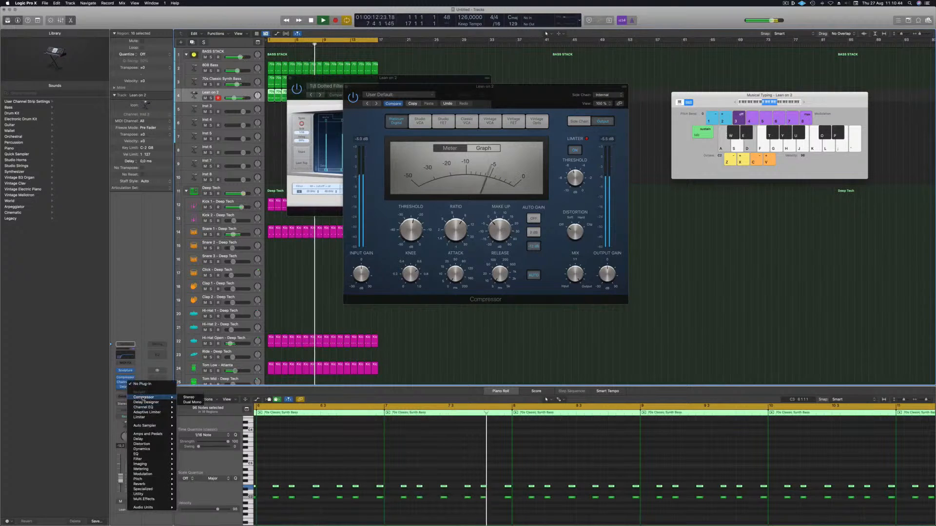
left_click(188, 397)
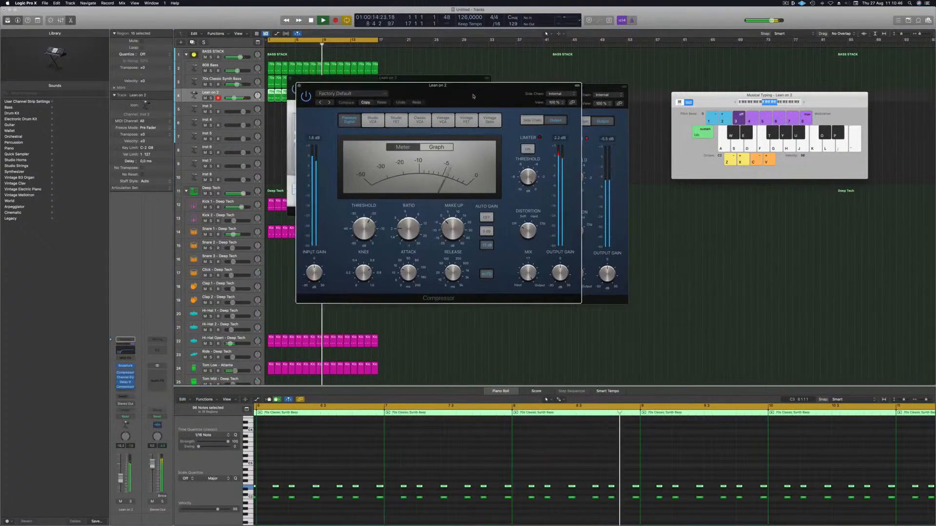
Step: Set the second compressor's side chain to the Kick 1 - Deep Tech track
left_click(579, 99)
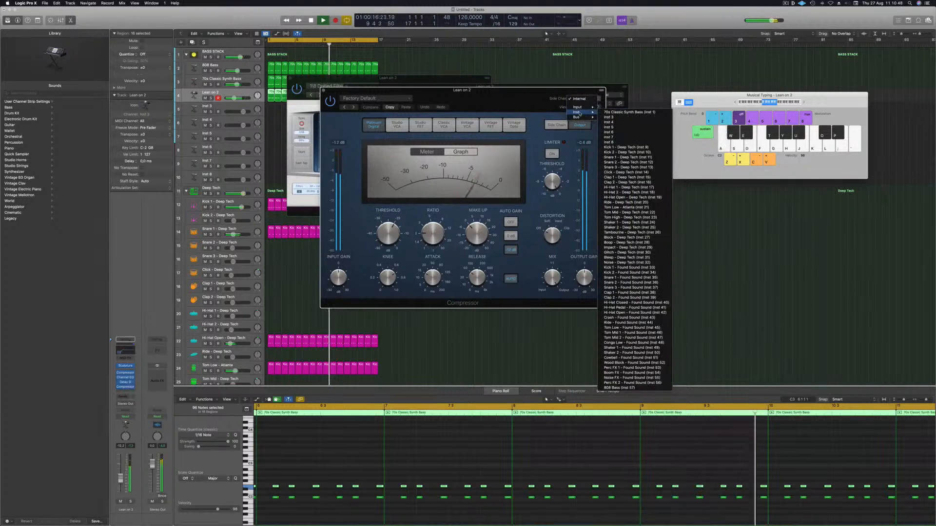
mouse_move(577, 113)
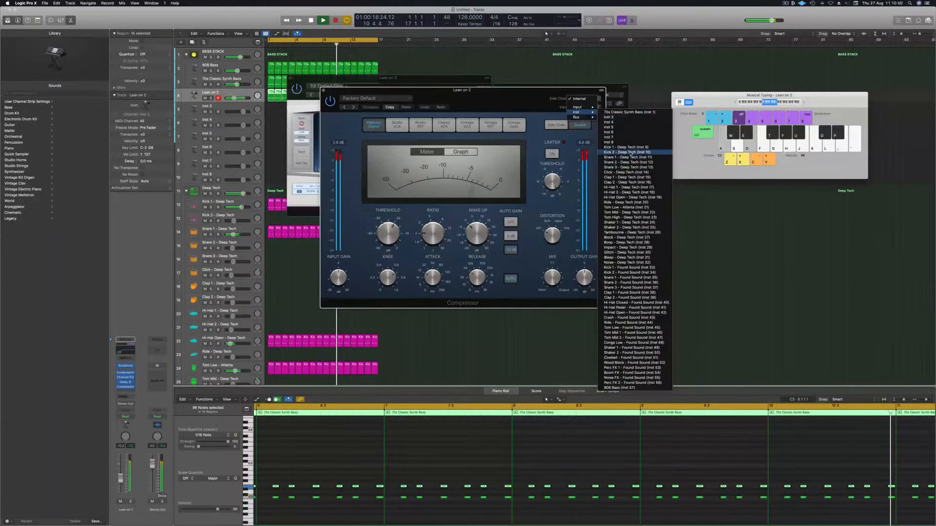
left_click(626, 147)
Step: Compare compressor circuit types, ending on Vintage Opto for the side-chained compressor
left_click_drag(500, 92, 529, 89)
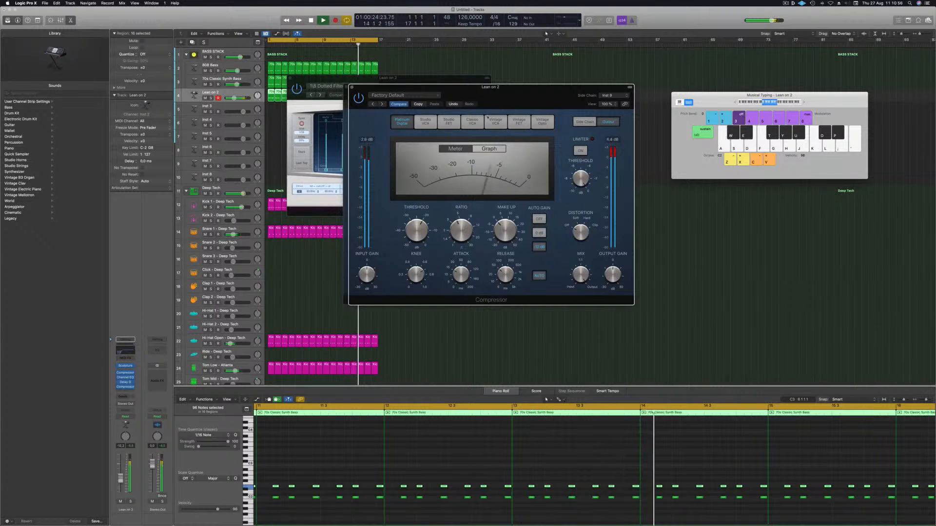
left_click(495, 123)
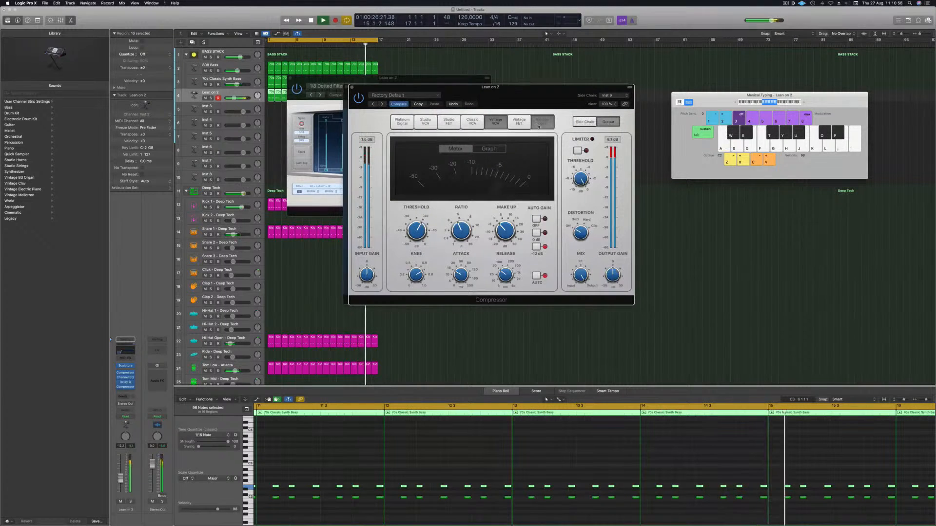
left_click(520, 122)
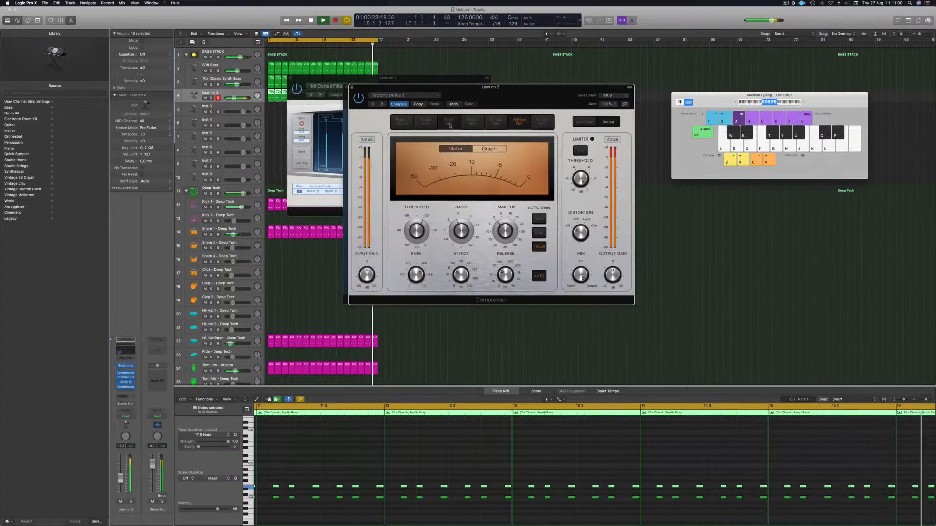
left_click(449, 122)
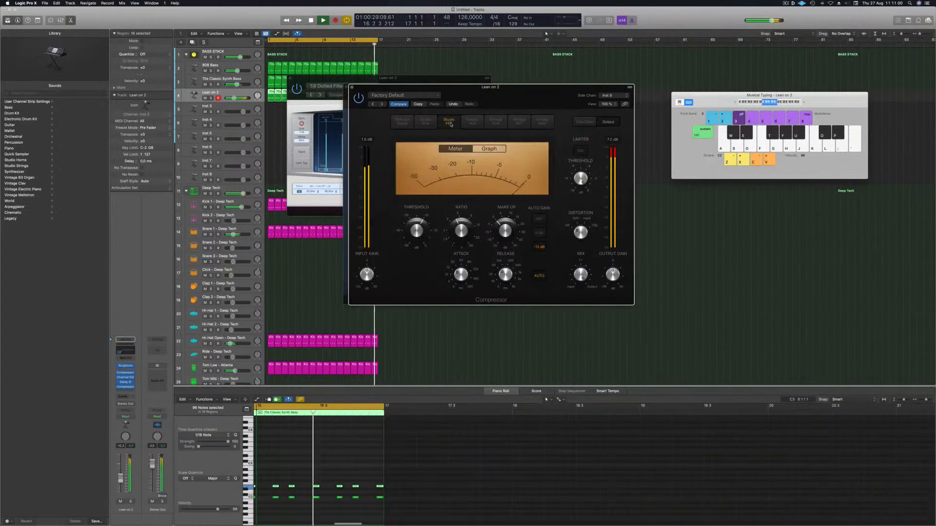
left_click(548, 124)
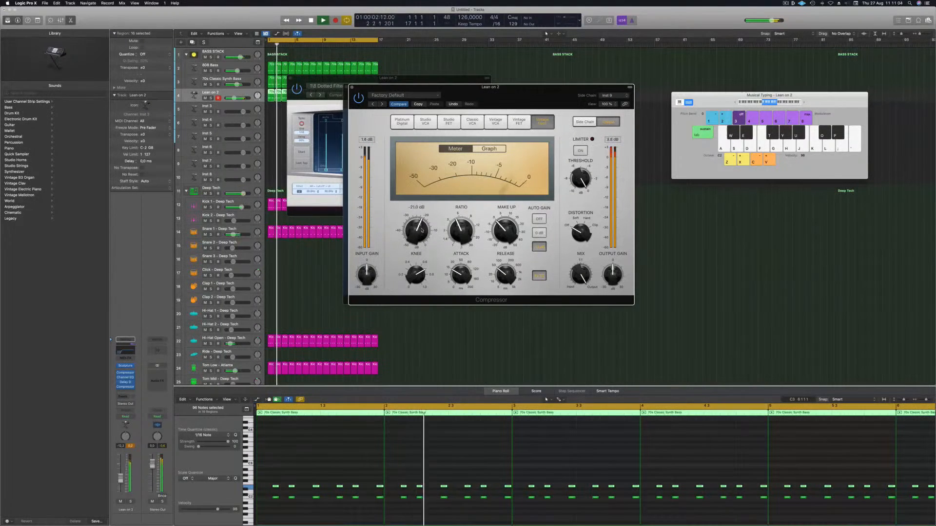
Step: Set the Vintage Opto compressor's auto gain option, enable its limiter and fine-tune the threshold
left_click(539, 236)
left_click(539, 219)
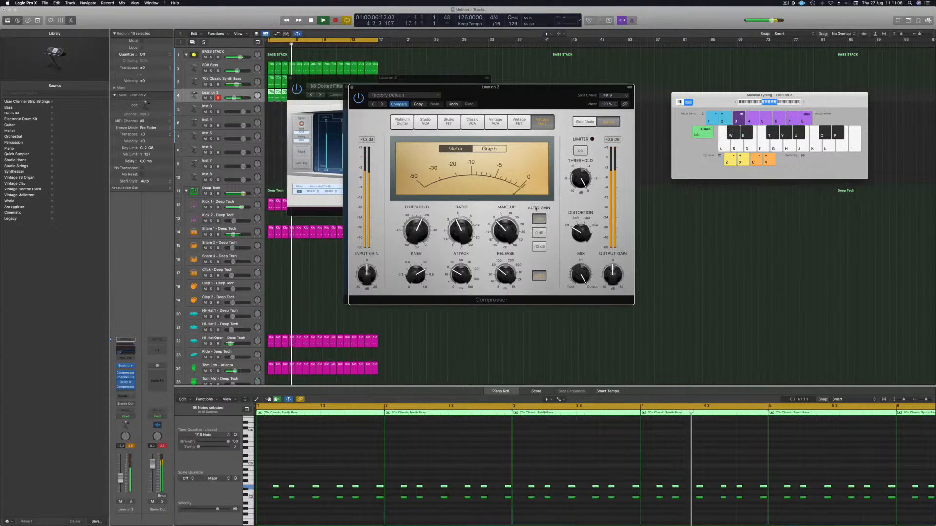
left_click(580, 151)
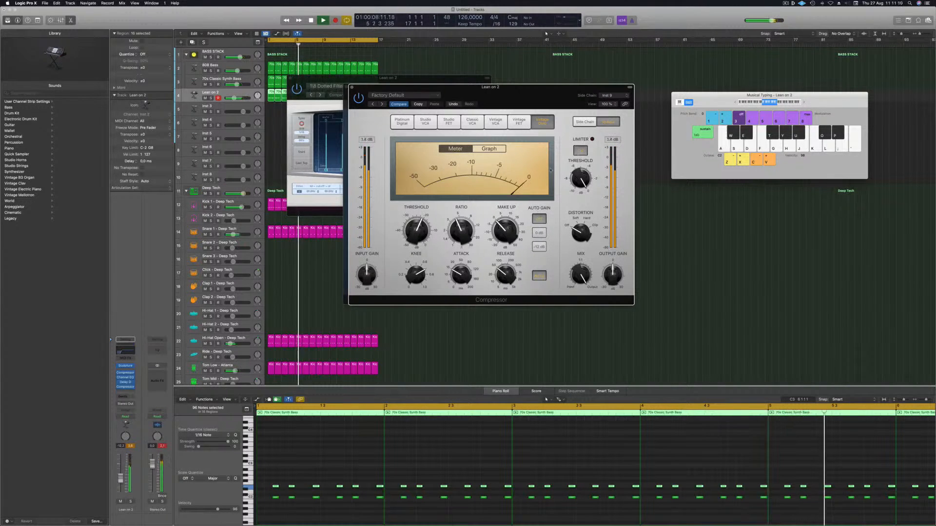
left_click_drag(416, 237, 417, 236)
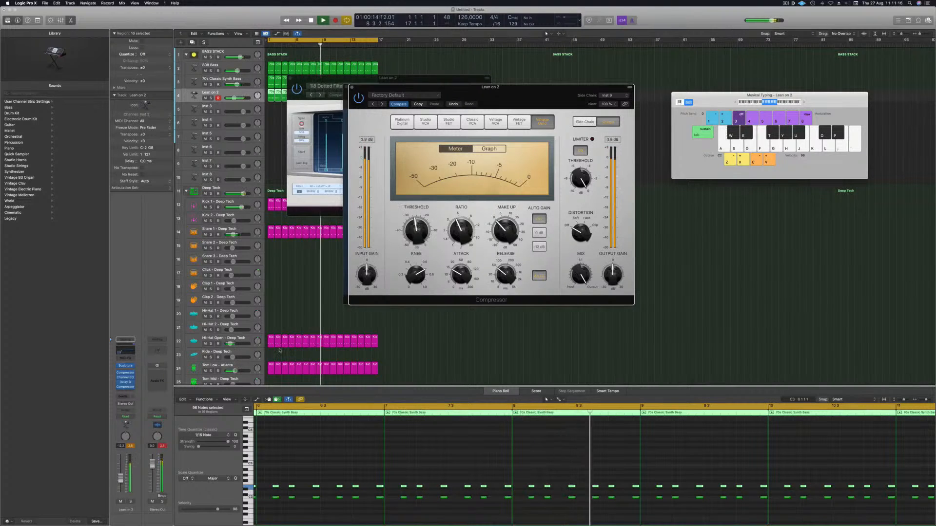
Step: Solo and unsolo the Inst 2 channel to compare it in the mix
left_click(130, 448)
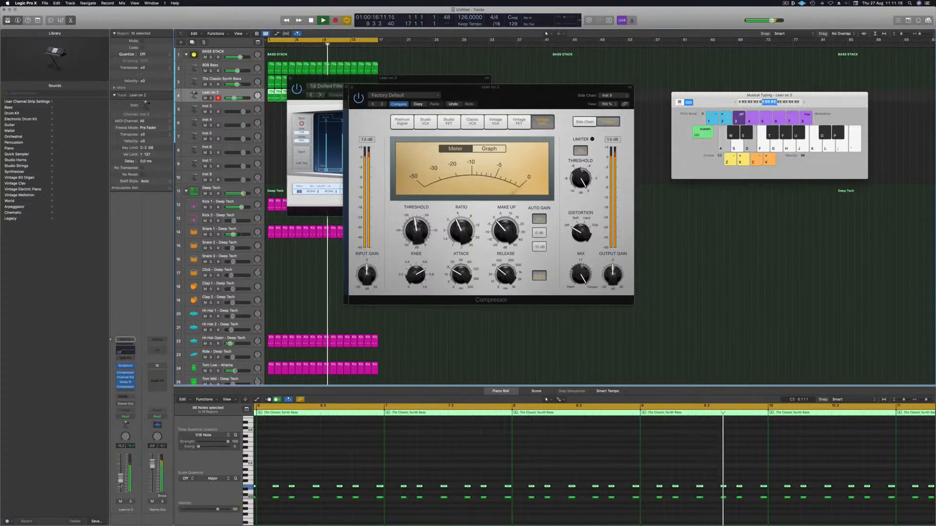
left_click(131, 502)
left_click(130, 502)
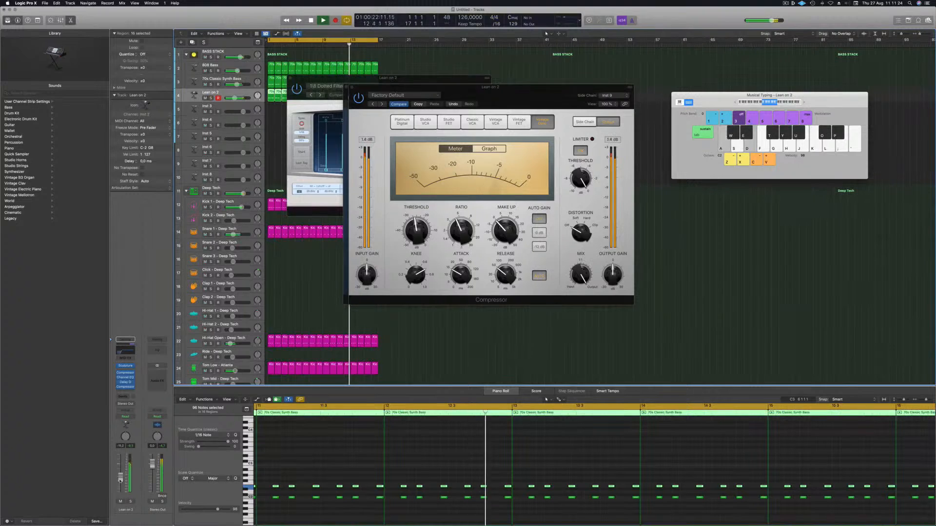
Step: Lower the Channel EQ's high-cut filter on Inst 2 to about 1910 Hz and close the EQ
left_click(125, 350)
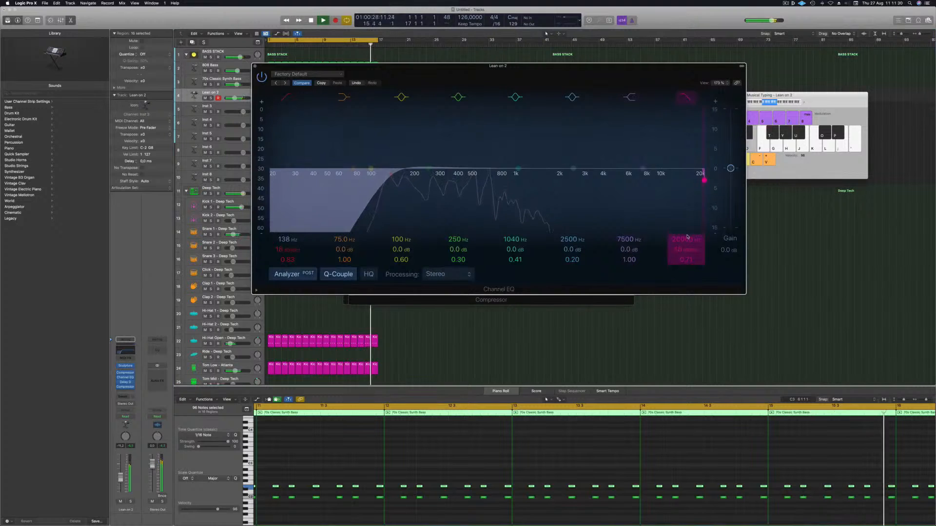
left_click_drag(685, 238, 684, 269)
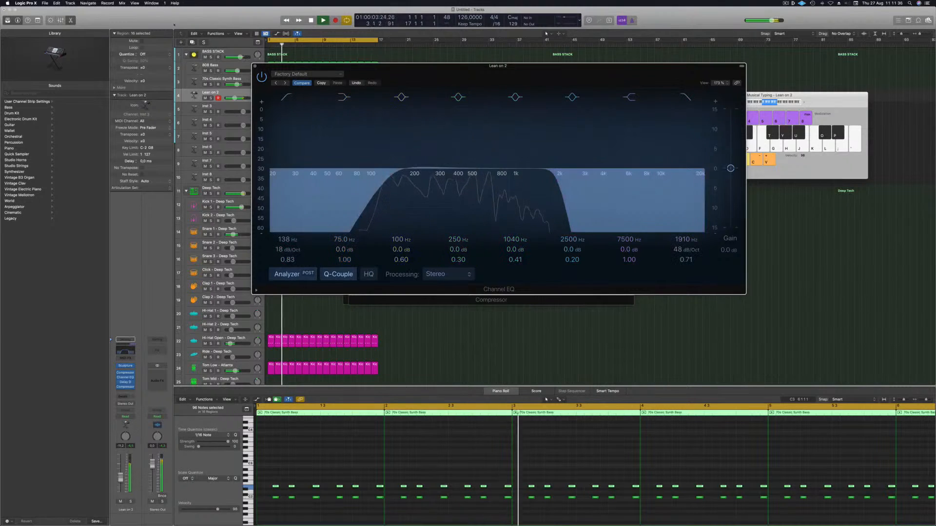
left_click(254, 67)
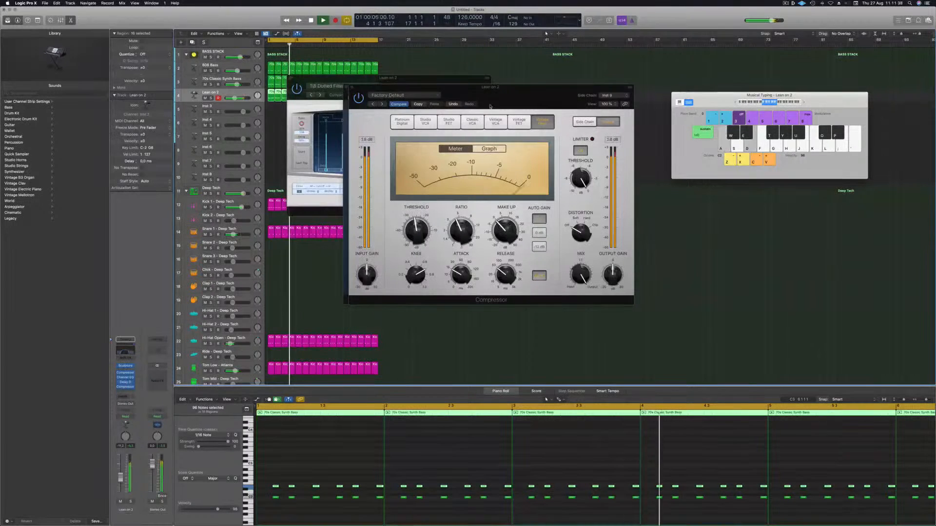
Step: Close the open Compressor and Delay Designer plugin windows
left_click_drag(545, 93, 604, 85)
left_click(410, 81)
left_click_drag(385, 87, 464, 78)
left_click(375, 83)
left_click(378, 77)
Step: Collapse the Deep Tech track stack and expand the Found Sound track stack
scroll(388, 244, "down", 1)
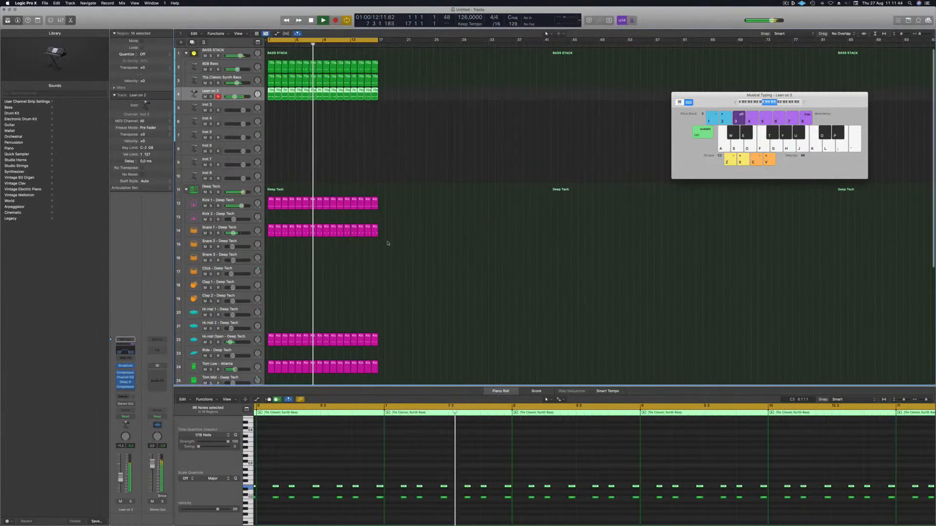
left_click(186, 190)
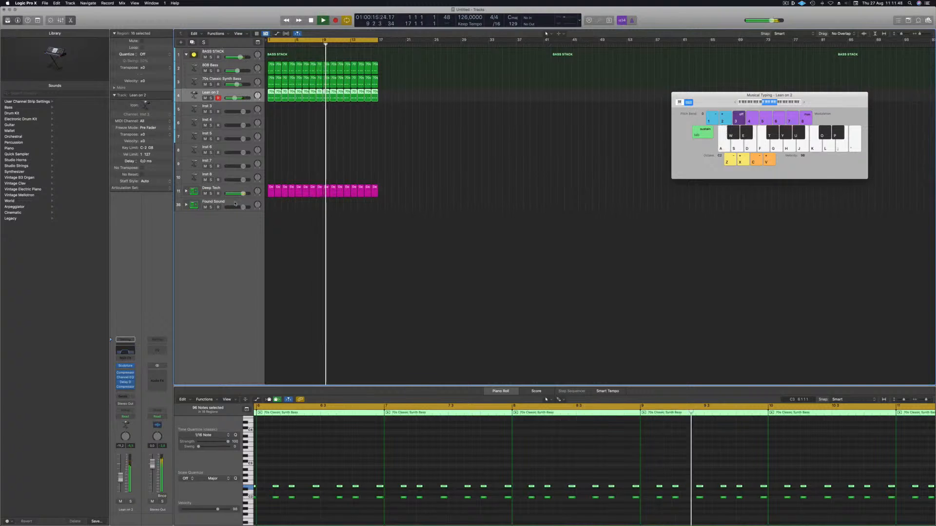
left_click(187, 204)
left_click(185, 205)
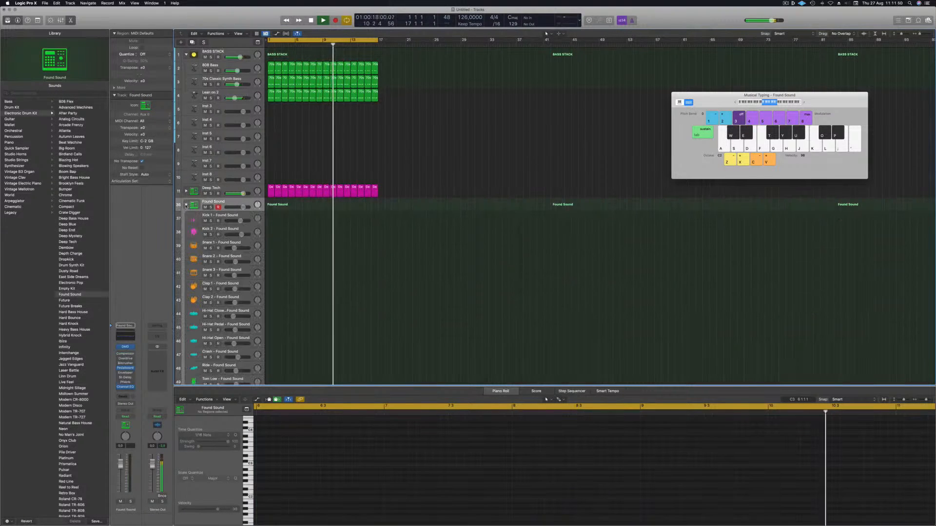
Step: Copy the first 70s Classic Synth Bass region onto the Tom Low - Found Sound track
scroll(293, 297, "down", 3)
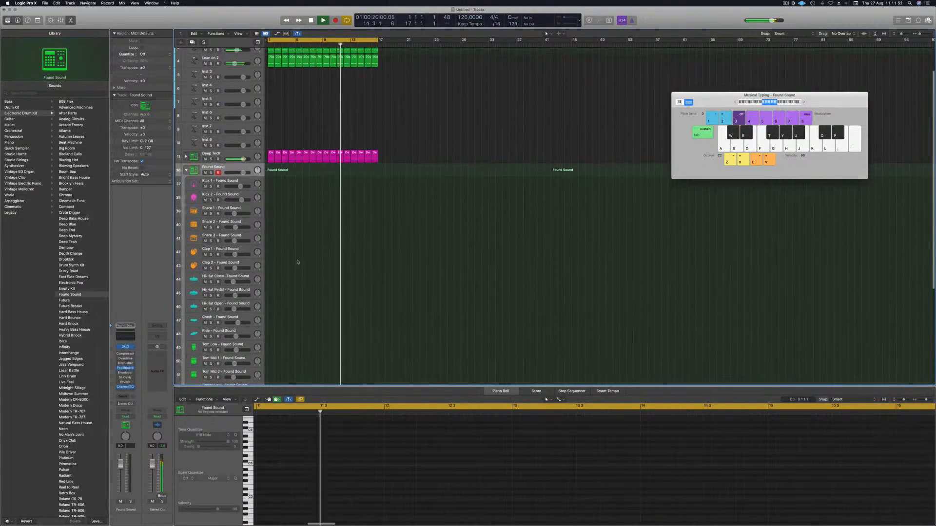
left_click(272, 59)
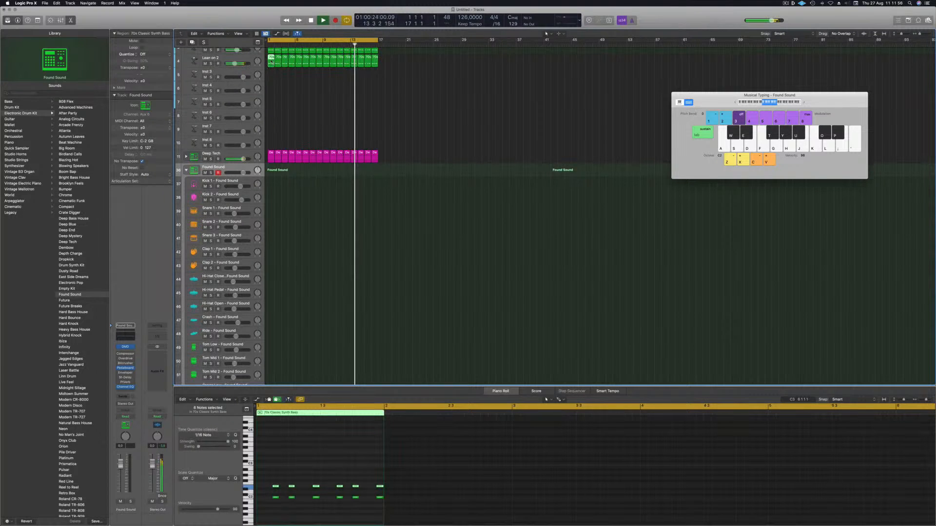
left_click_drag(271, 61, 271, 347)
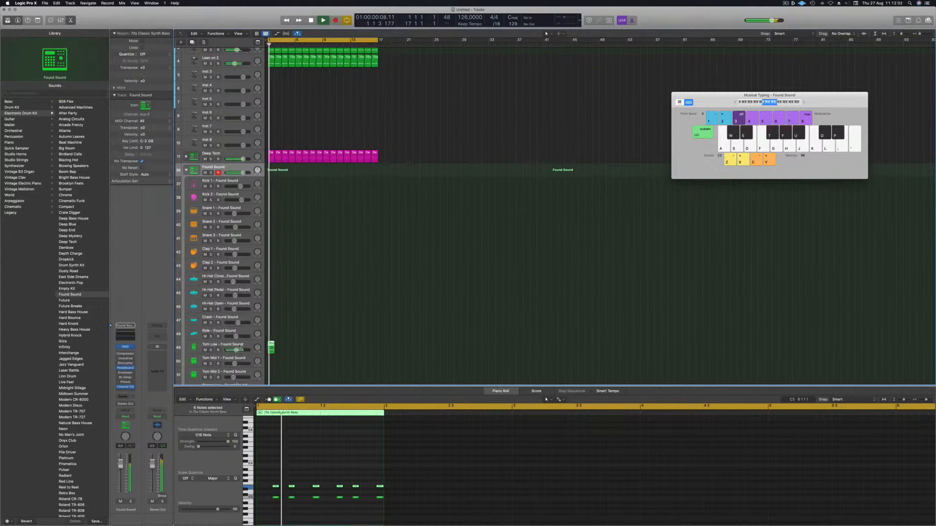
Step: Move the copied bass region from the Tom Low track to the Tom Mid 1 - Found Sound track while playing back
left_click(243, 346)
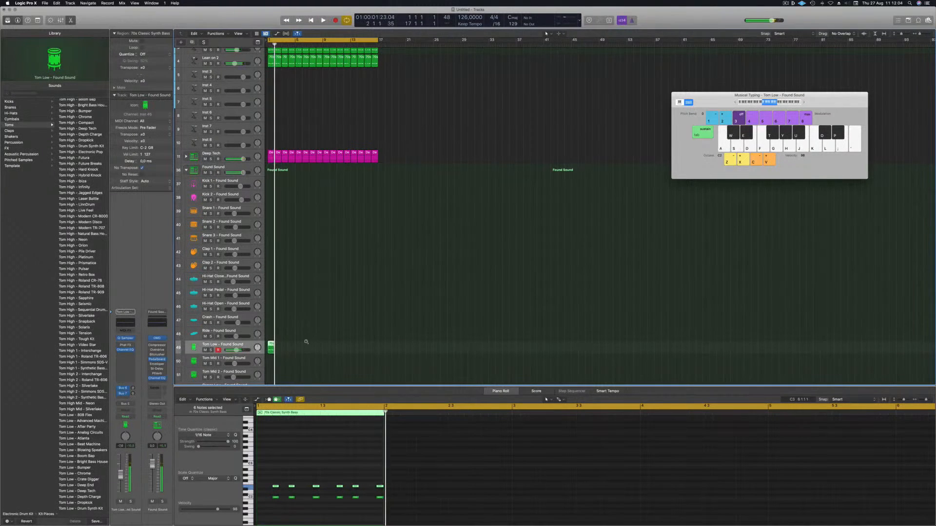
scroll(310, 343, "up", 3)
key("space")
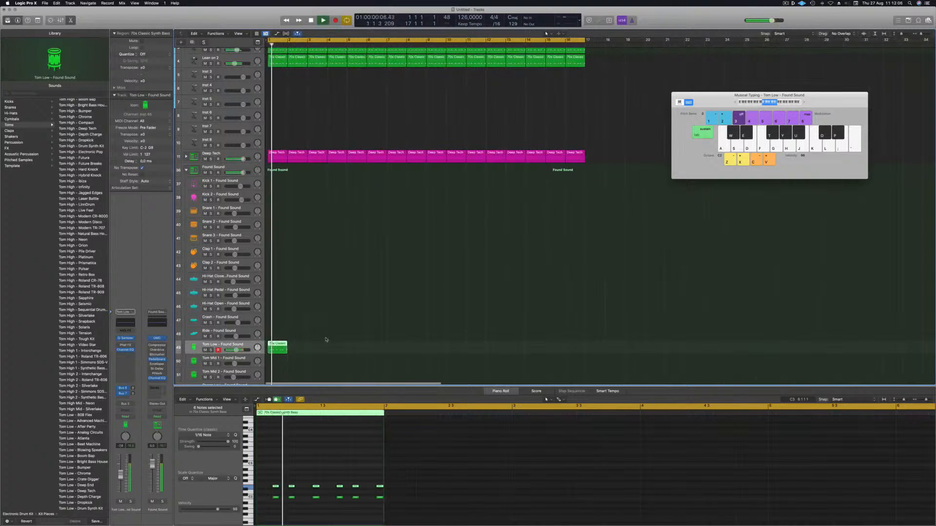
left_click_drag(277, 348, 277, 360)
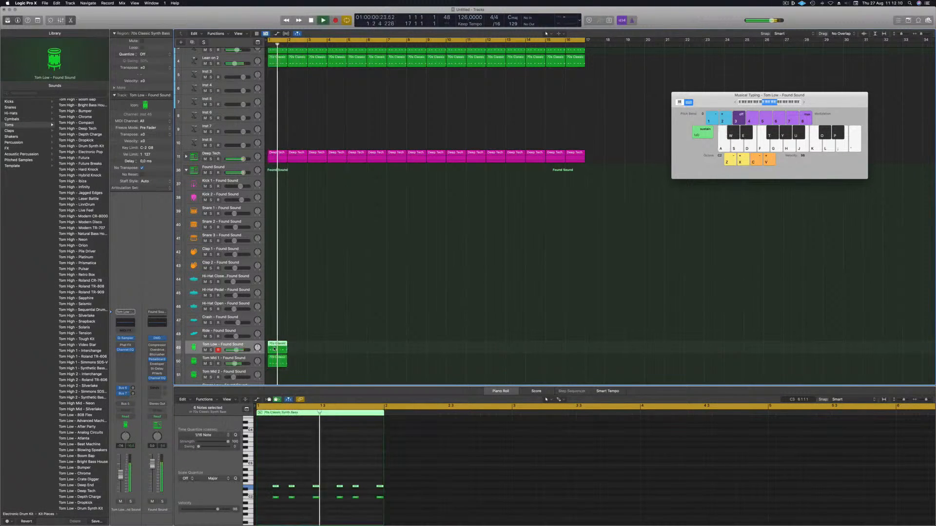
key("Delete")
left_click(281, 362)
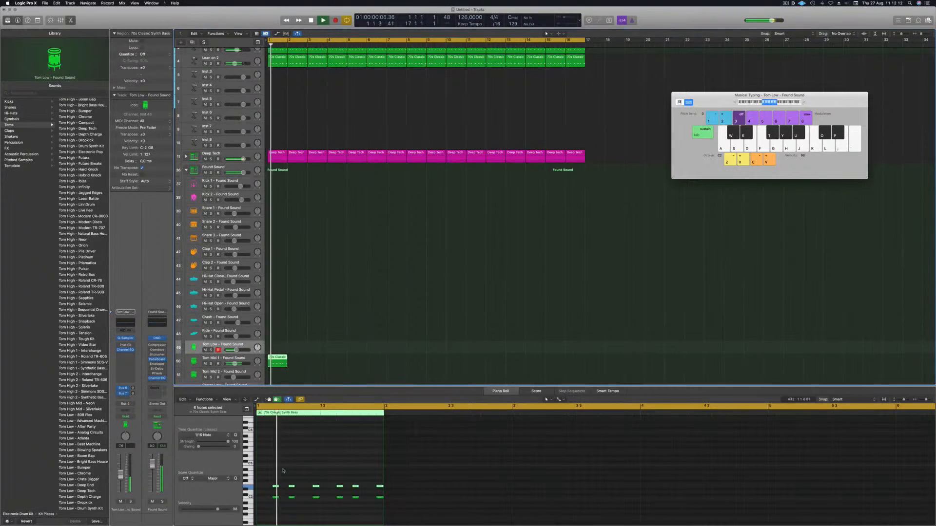
Step: Select the region's notes in the Piano Roll and play the pattern back from the start
left_click_drag(266, 481, 379, 489)
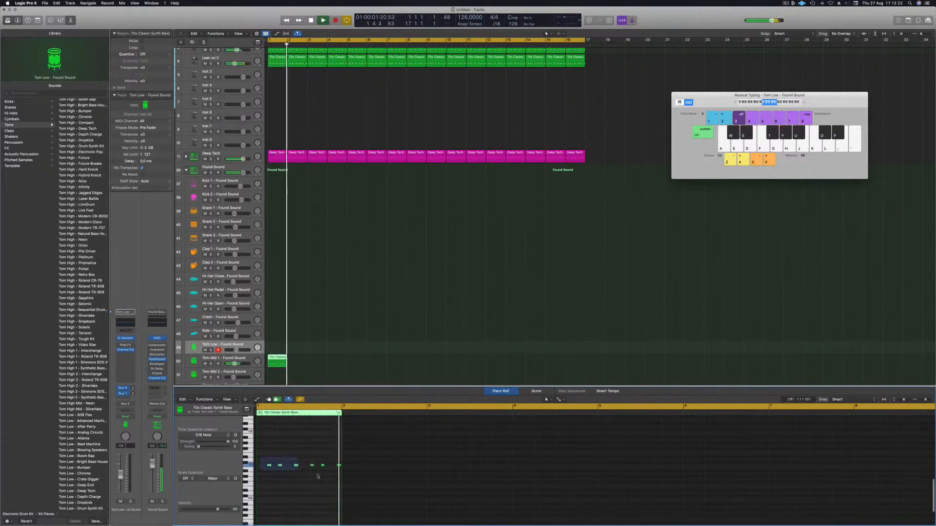
left_click_drag(338, 477, 339, 478)
key("Return")
scroll(307, 312, "down", 3)
key("space")
Step: Move the region onto the Conga Low - Found Sound track and transpose its notes up an octave
left_click(277, 346)
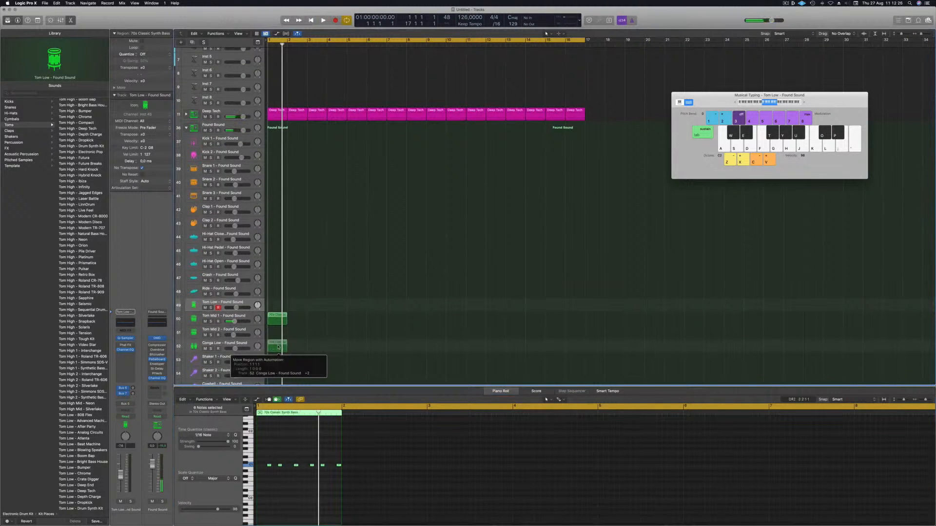
left_click(262, 459)
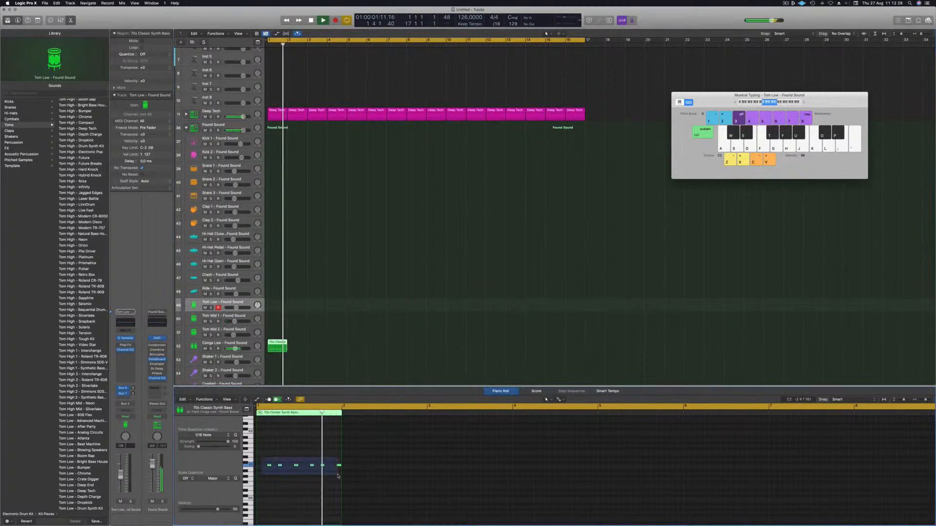
key("Return")
key("alt+shift+Up")
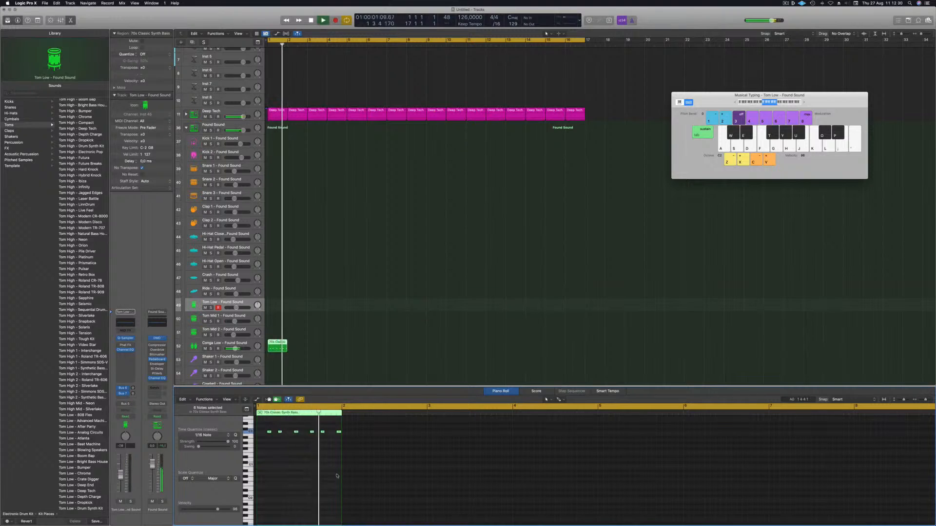
key("space")
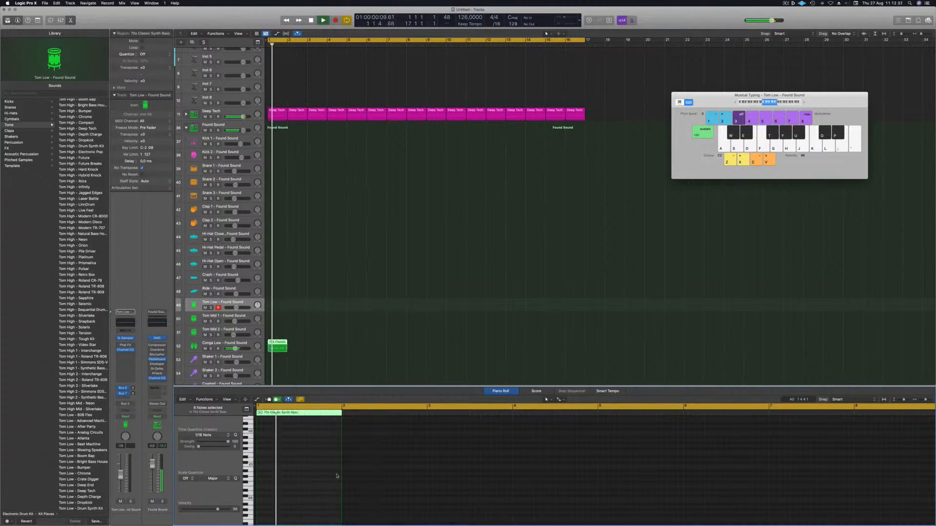
key("Return")
Step: Repeat the Conga Low region across the arrangement so copies fill bars 1 to 16
left_click_drag(279, 344, 359, 352, "alt")
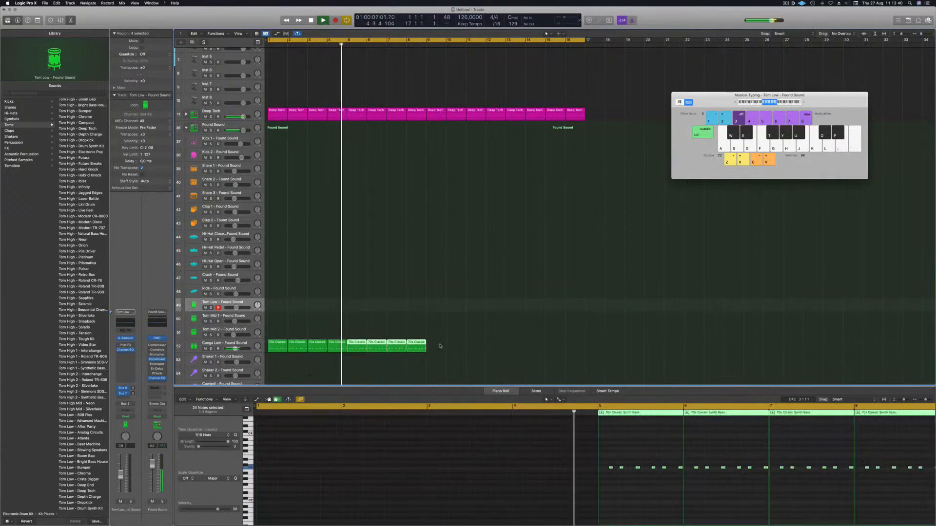
left_click_drag(278, 349, 435, 352, "alt")
key("Return")
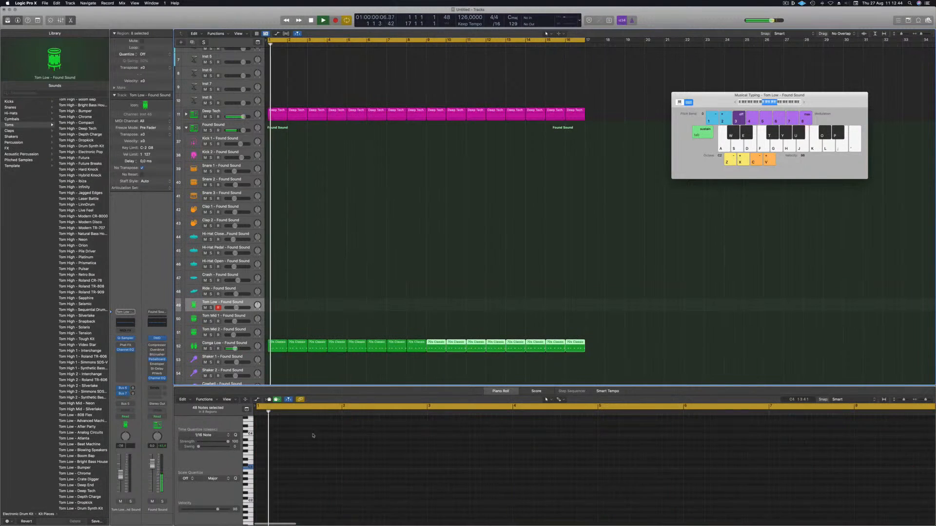
left_click(303, 370)
Step: Select all notes in the Conga Low regions and transpose them up another octave
left_click(247, 344)
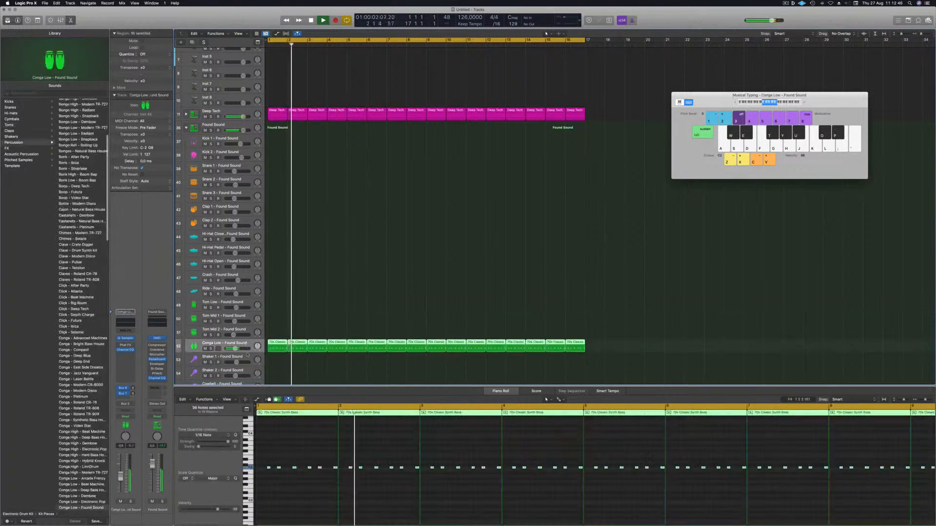
left_click(328, 448)
key("super+a")
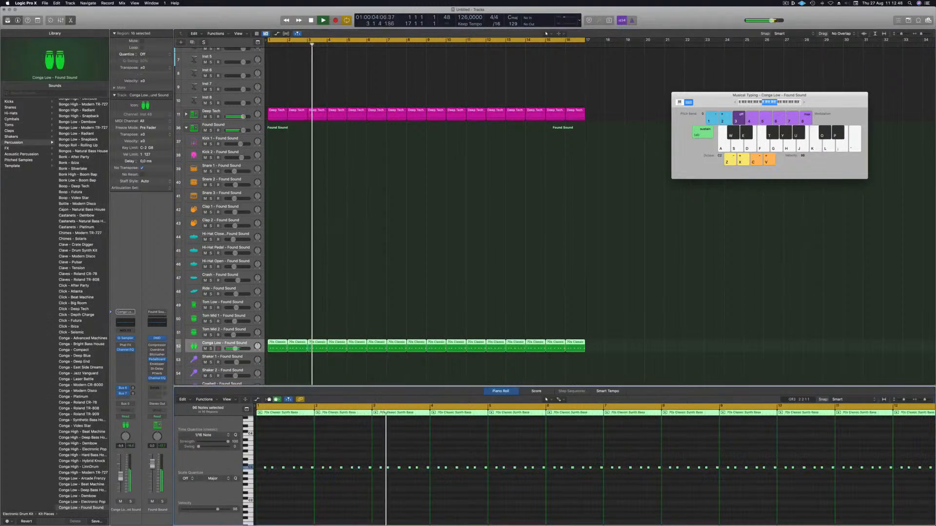
key("alt+shift+Up")
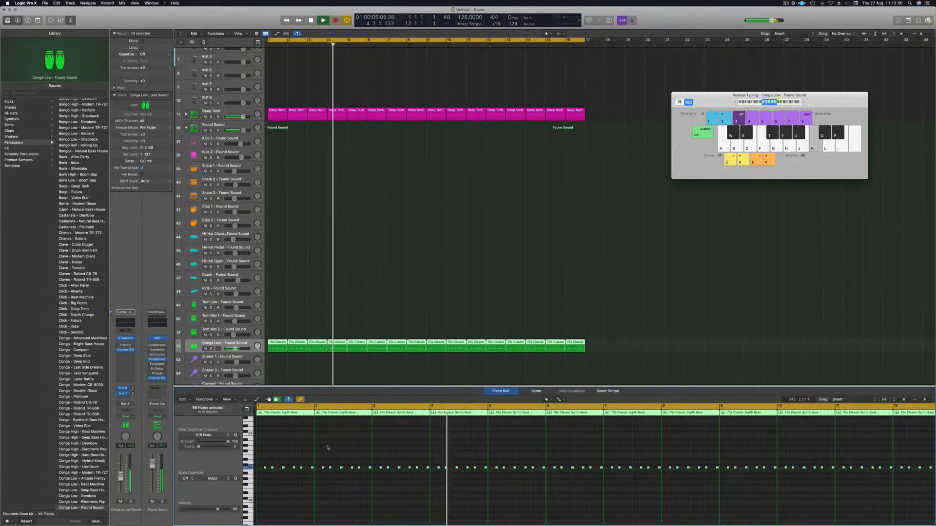
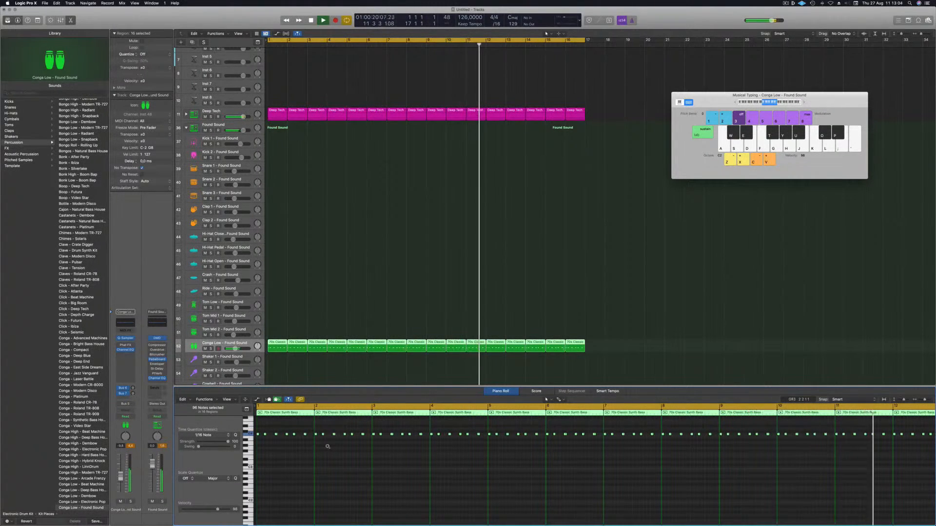
Step: Load the Perc - 808 Flex patch onto the Conga Low percussion track
key("Return")
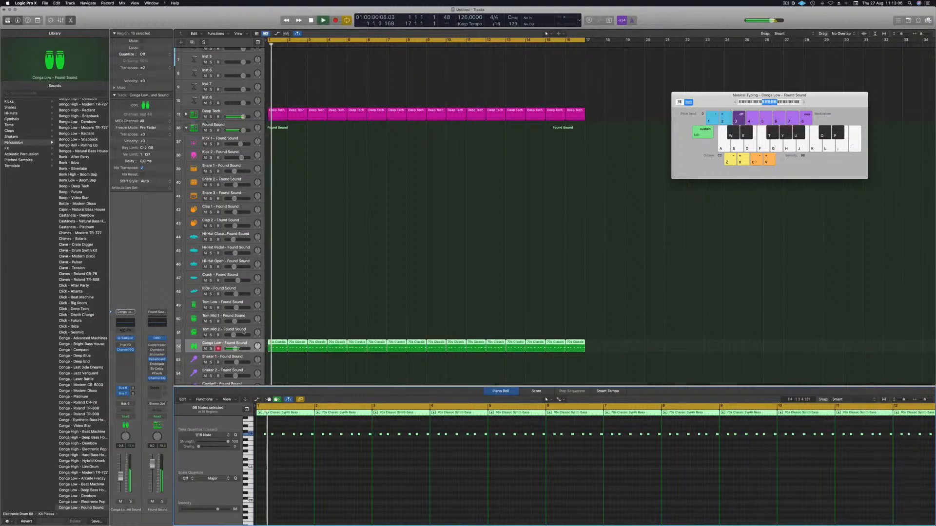
scroll(82, 303, "down", 2)
scroll(75, 294, "down", 3)
scroll(76, 295, "up", 3)
scroll(73, 342, "down", 15)
scroll(73, 344, "down", 10)
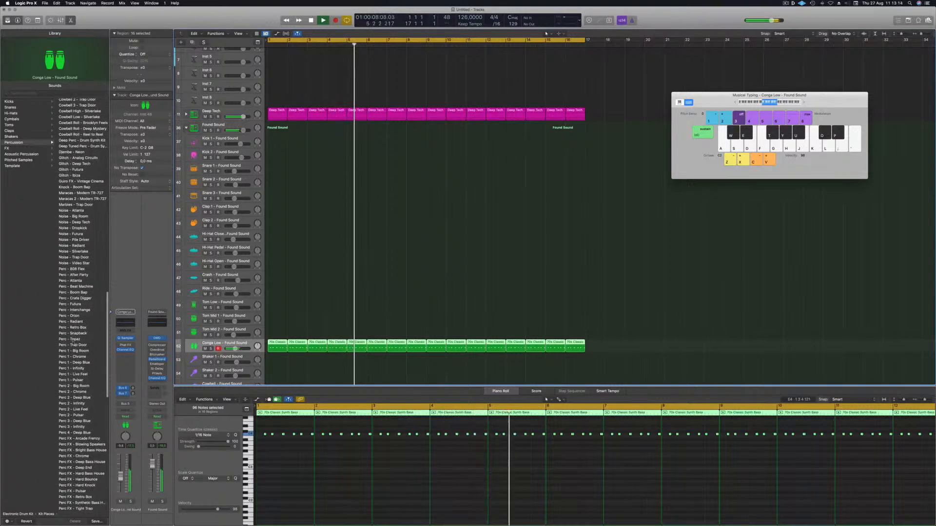
left_click(80, 267)
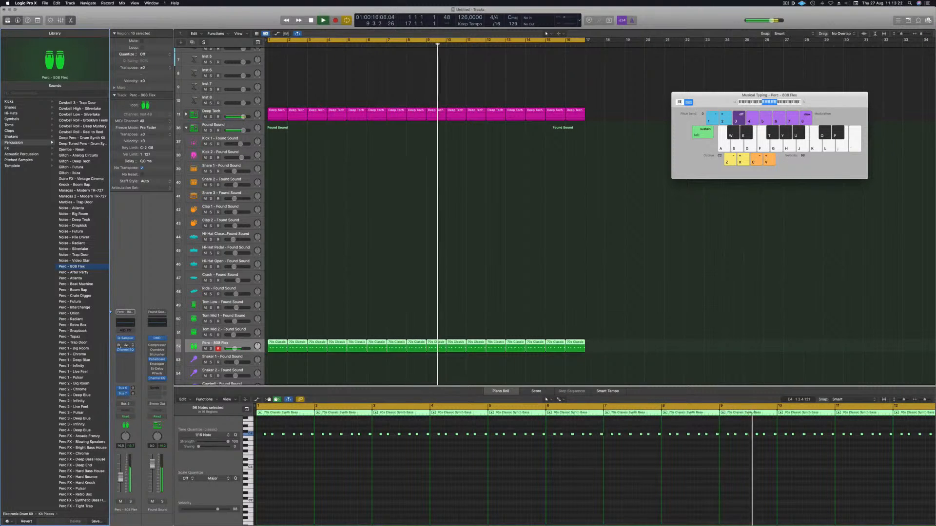
Step: Open the track's Phat FX plug-in and set it to the Rhythmic Mechanical Crunch preset
left_click(126, 345)
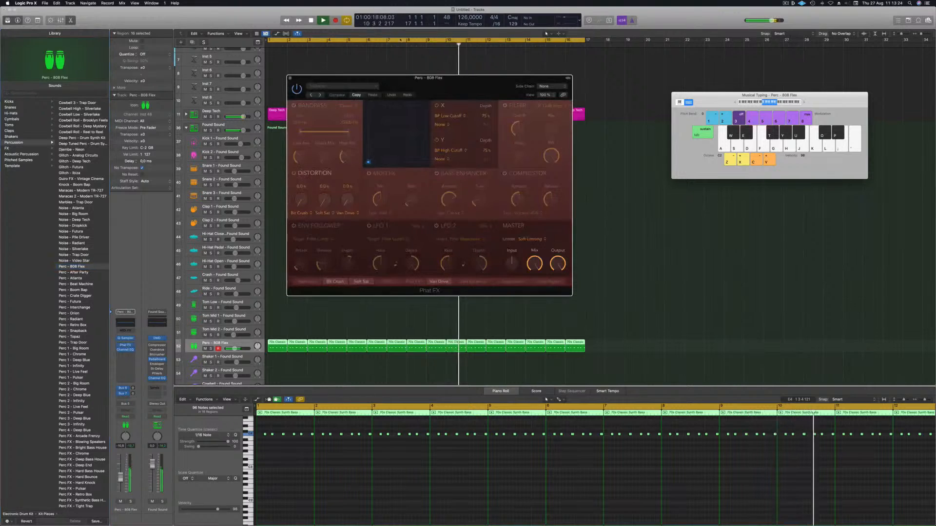
left_click(342, 87)
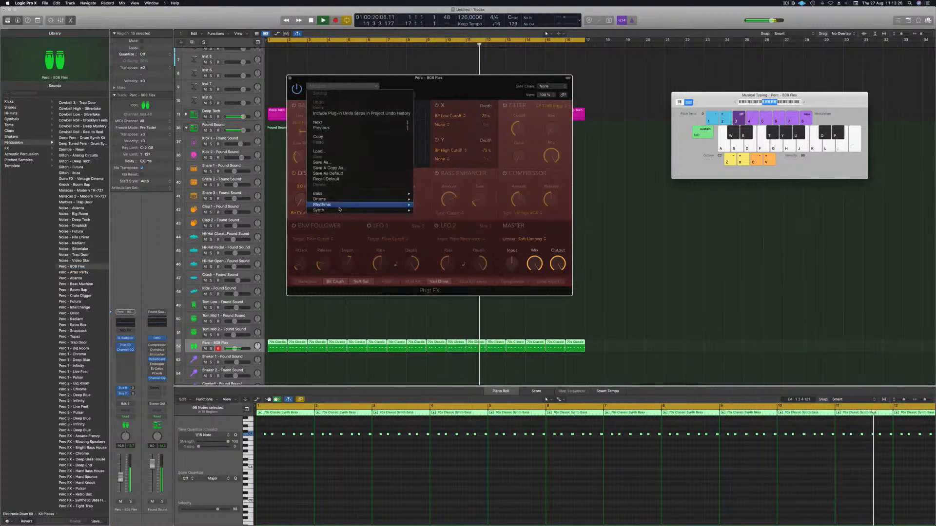
mouse_move(339, 209)
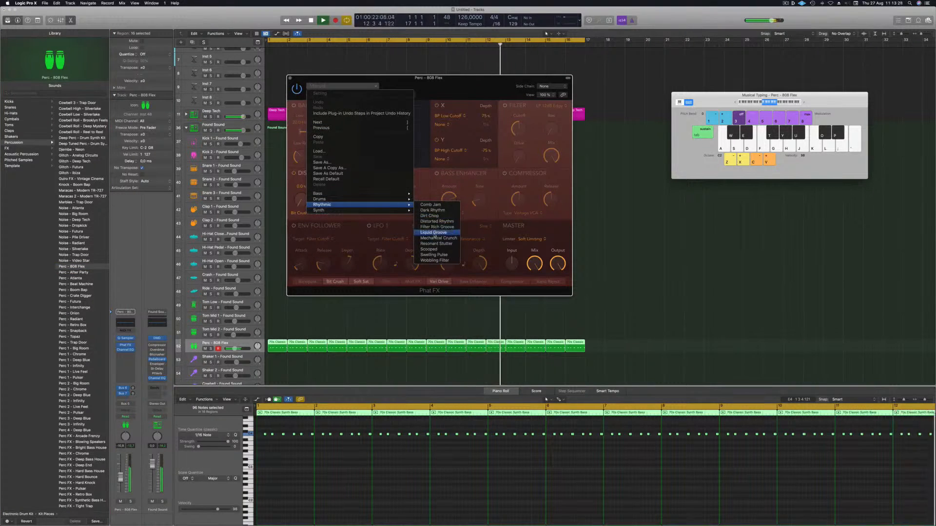
left_click(433, 233)
left_click_drag(448, 88, 507, 90)
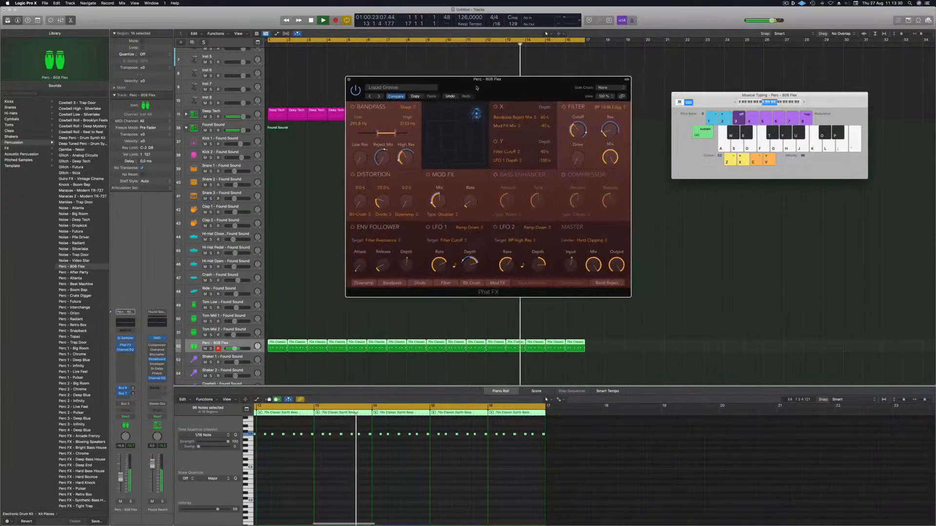
left_click(378, 96)
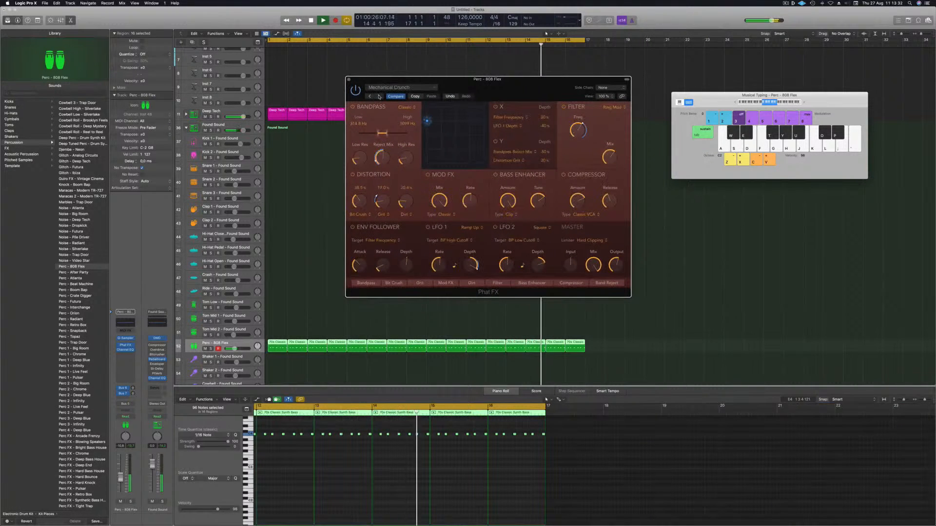
left_click_drag(487, 86, 465, 88)
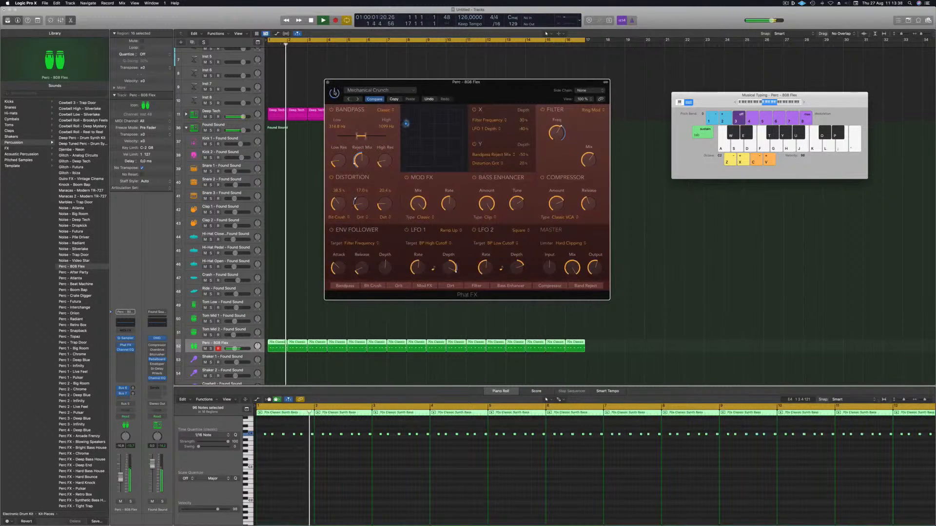
left_click_drag(481, 84, 469, 81)
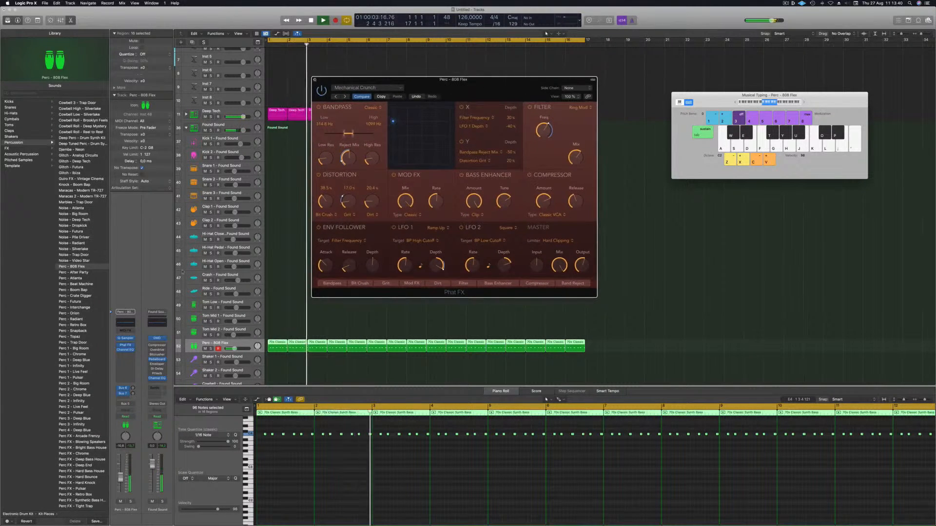
left_click(314, 79)
Step: Add a send from the Perc - 808 Flex channel to an aux bus
left_click_drag(122, 480, 122, 482)
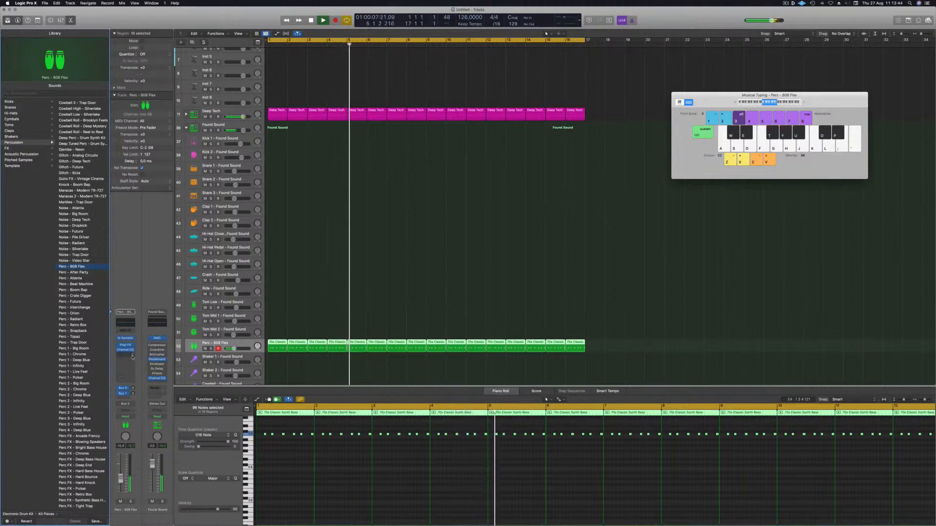
left_click(132, 358)
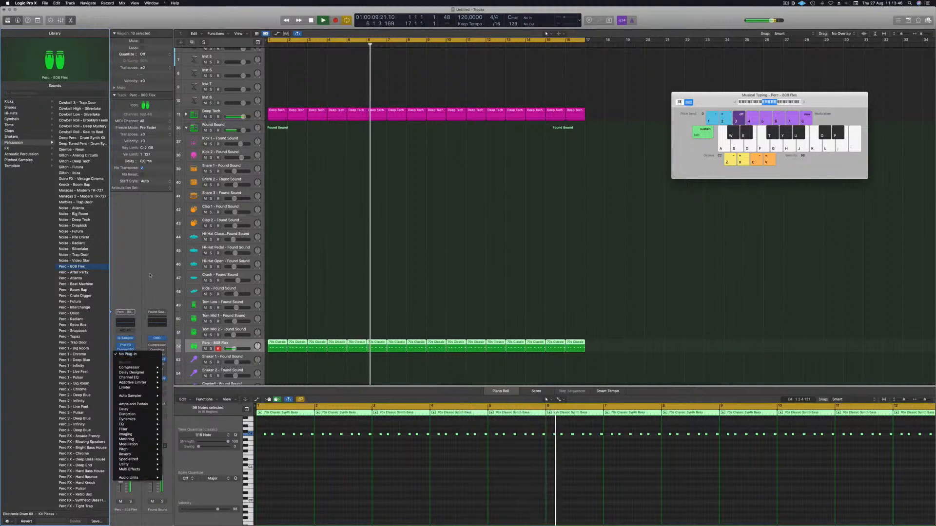
left_click(150, 276)
left_click(126, 394)
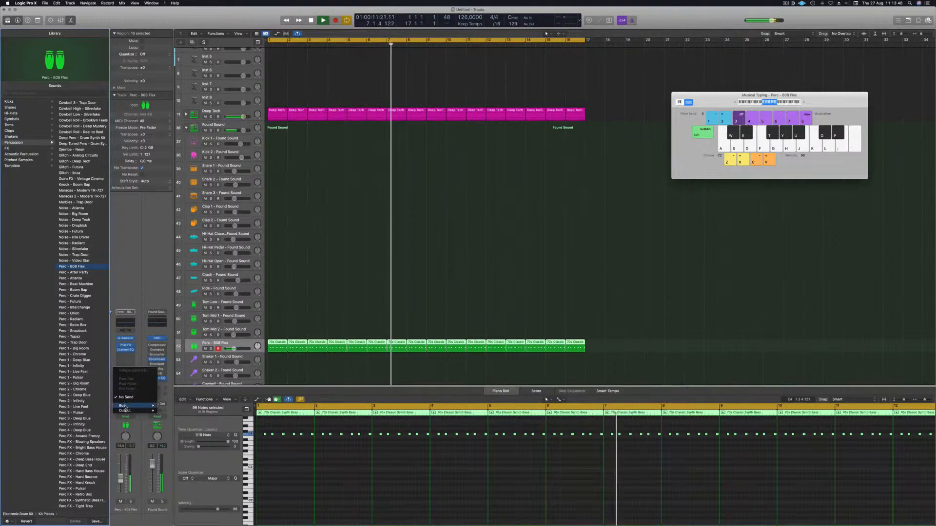
mouse_move(125, 406)
left_click(195, 369)
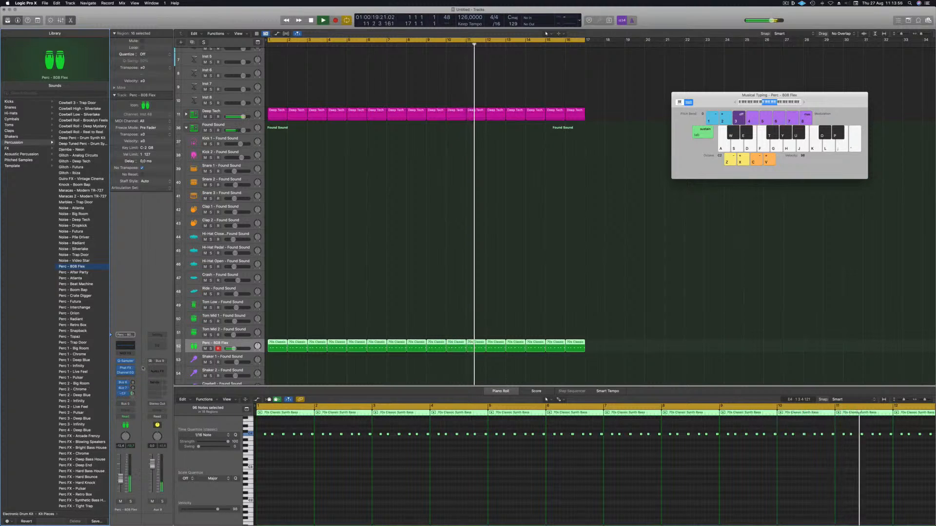
Step: Insert a Stereo Delay (Stereo) plug-in on the aux channel
left_click(157, 371)
mouse_move(172, 387)
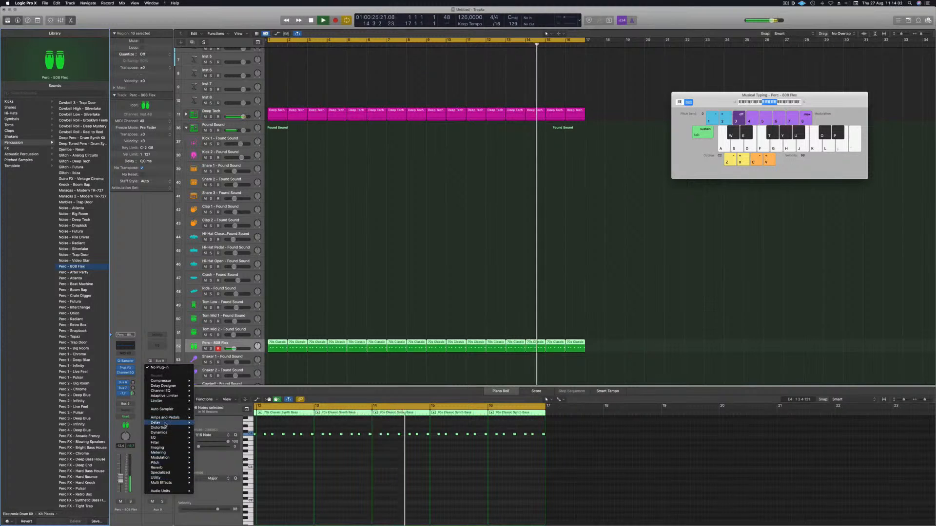
mouse_move(166, 423)
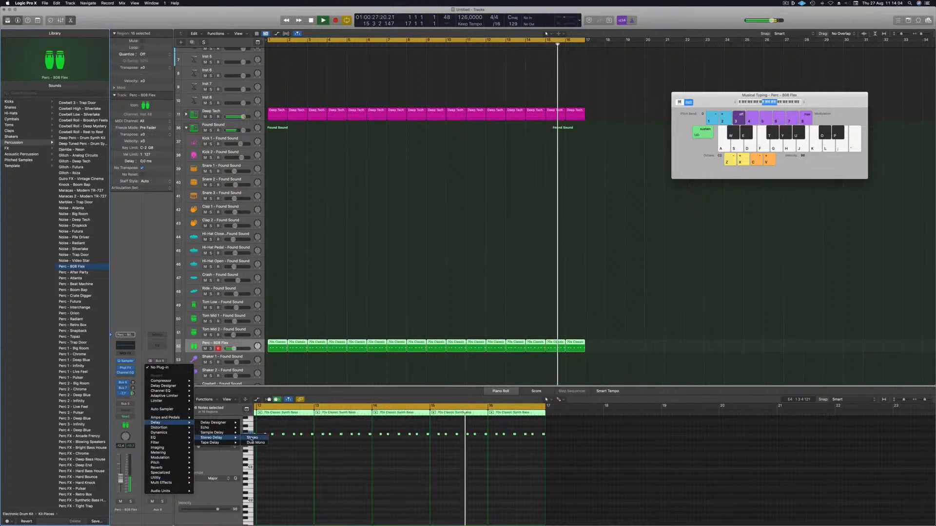
left_click(252, 438)
left_click_drag(352, 78, 434, 87)
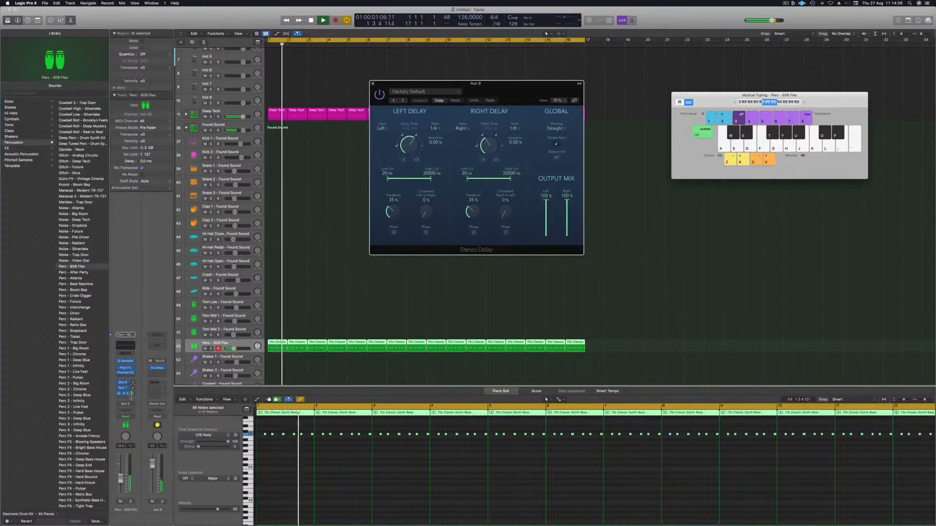
Step: Raise the Stereo Delay feedback to 45% and adjust the send level to the aux
left_click(133, 394)
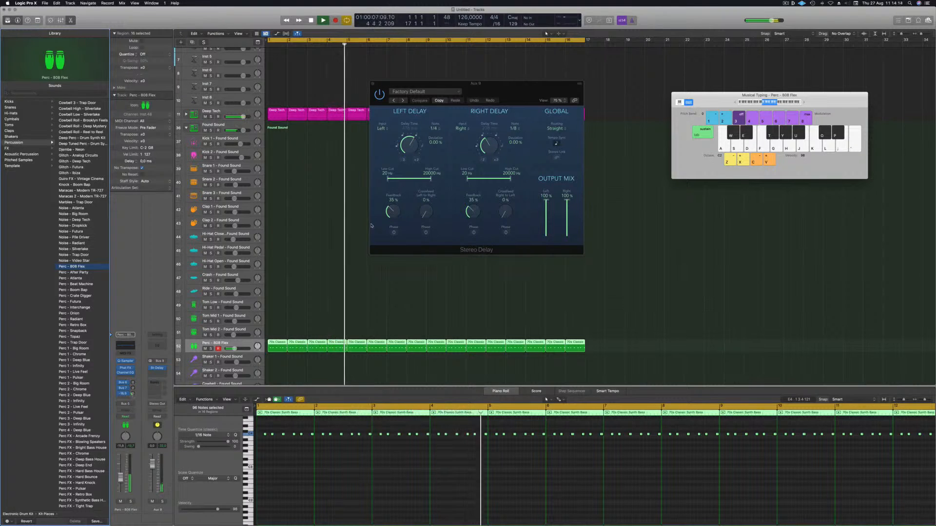
left_click_drag(473, 212, 472, 204)
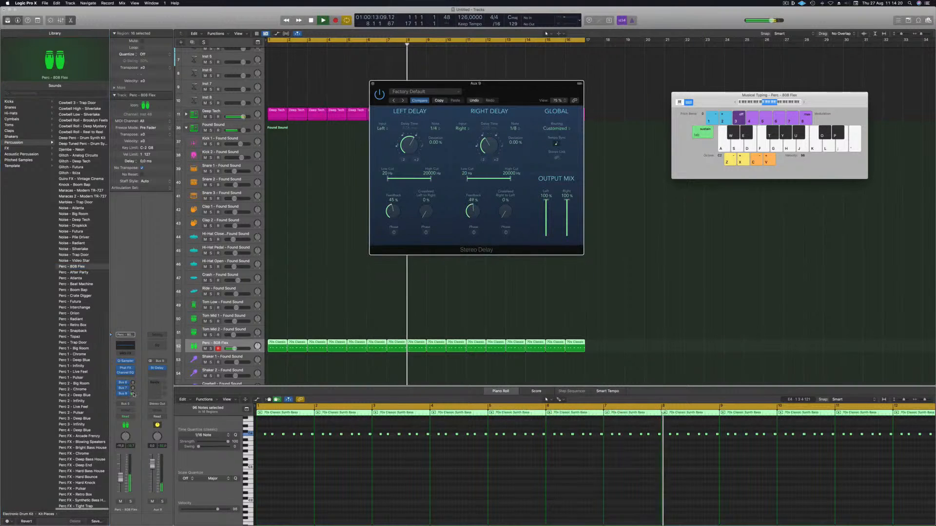
left_click_drag(132, 394, 133, 396)
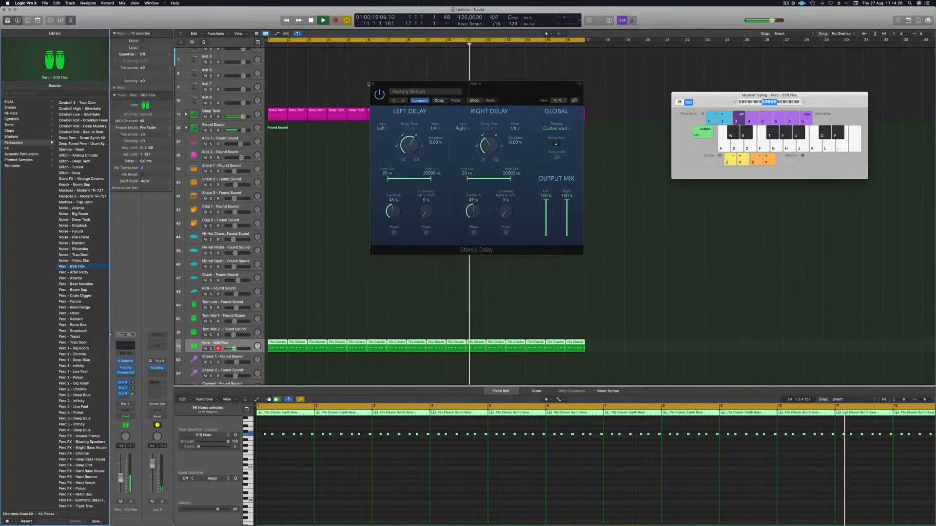
left_click(372, 84)
Step: Copy the first Perc region onto the Tom Low - Found Sound track and transpose its notes down an octave
left_click(324, 219)
scroll(327, 205, "down", 5)
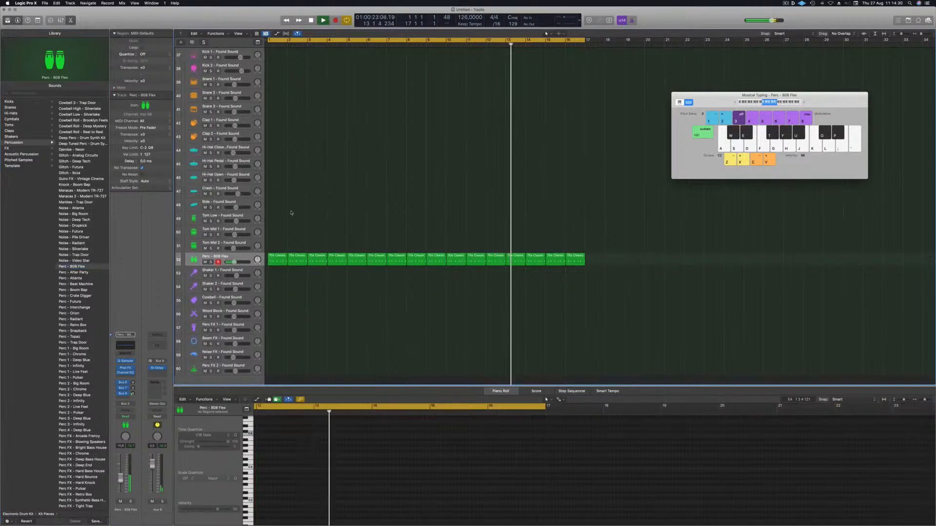
scroll(344, 213, "up", 1)
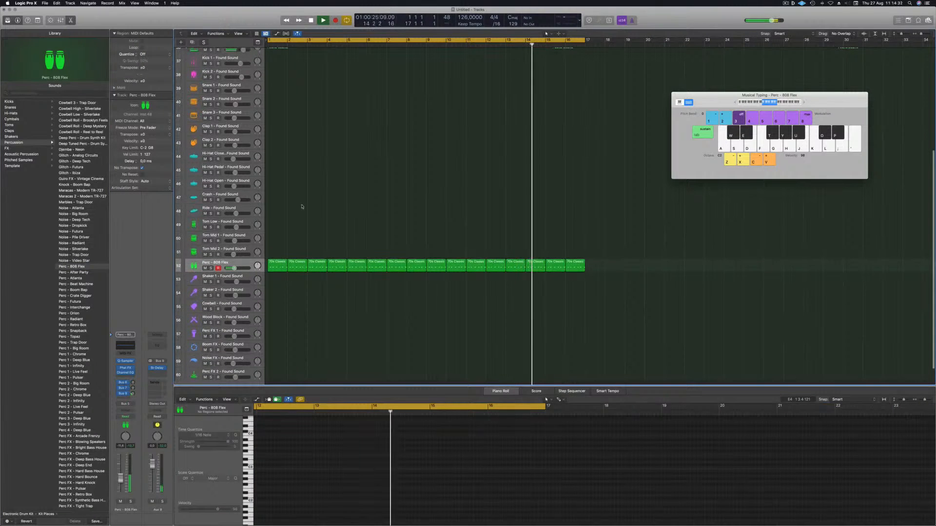
scroll(302, 205, "up", 2)
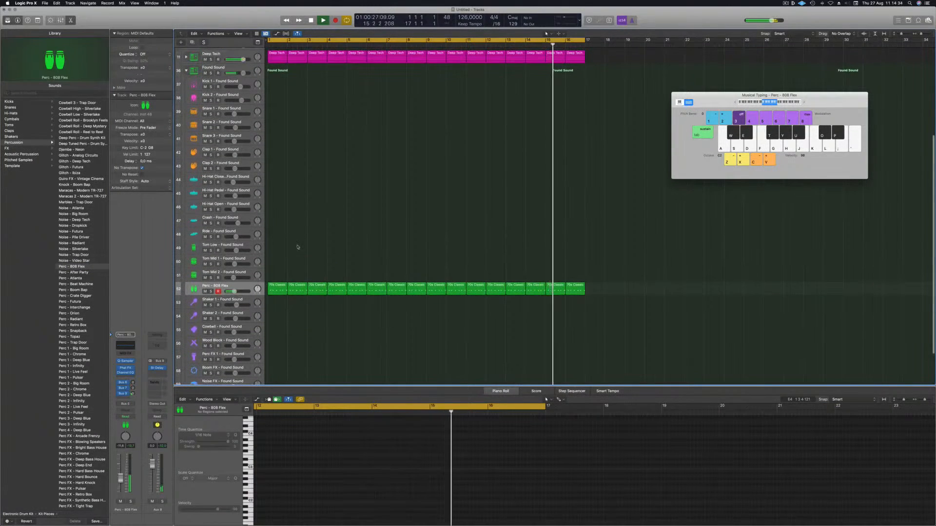
left_click_drag(270, 287, 278, 250)
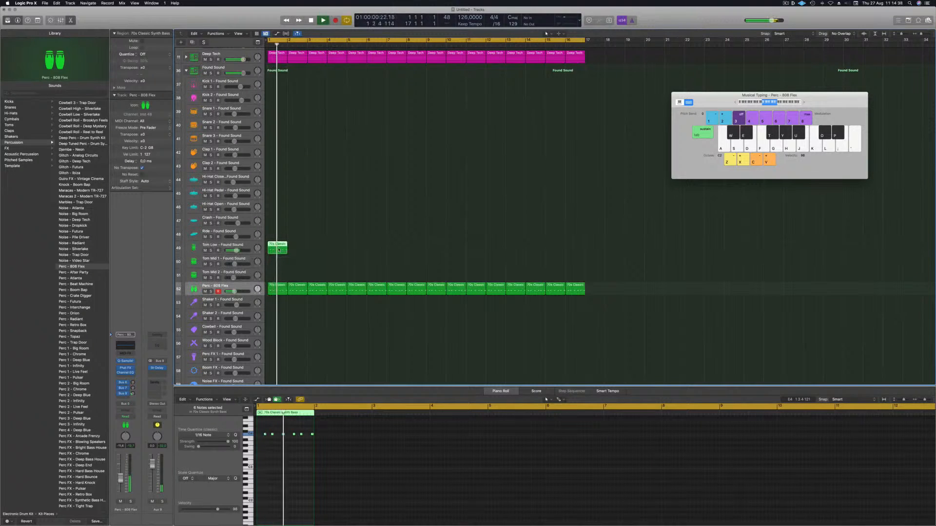
left_click(245, 246)
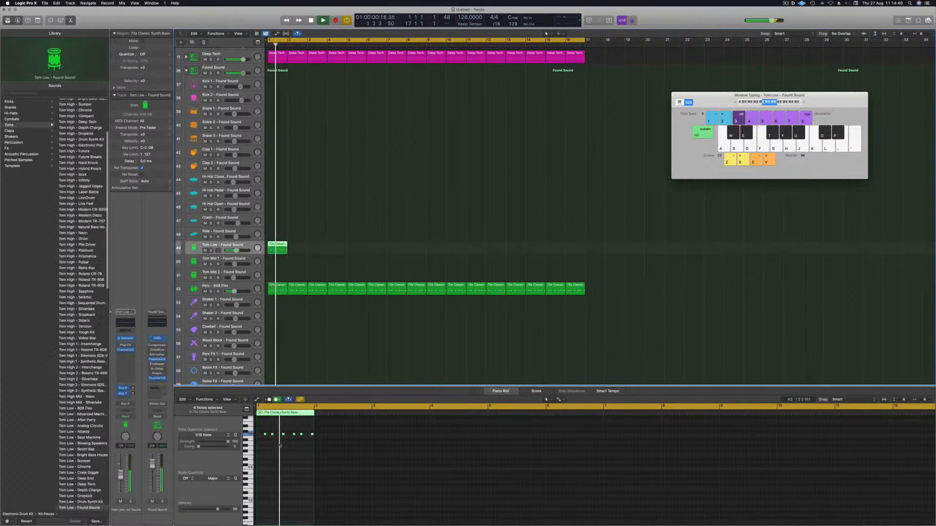
left_click_drag(307, 445, 306, 445)
key("alt+shift+Down")
key("Return")
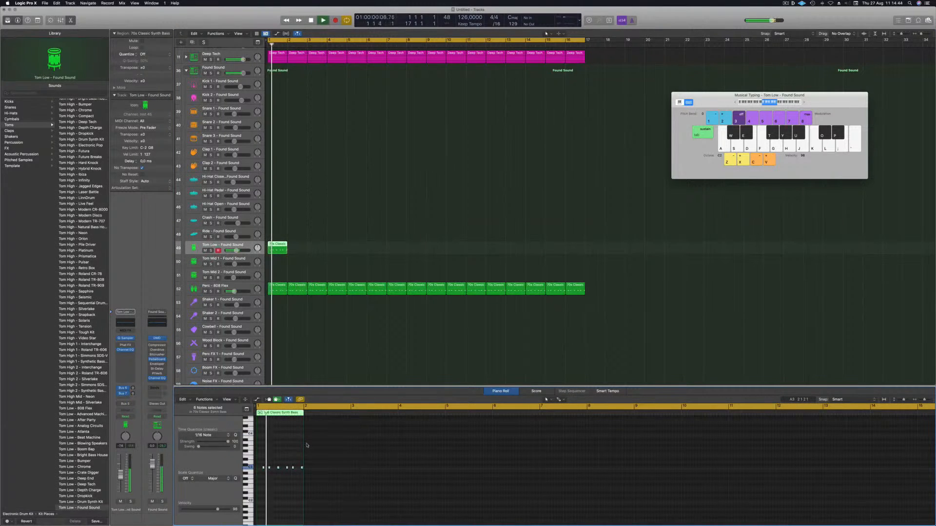
Step: Repeat the Tom Low region so copies fill bars 1 to 16, and play the arrangement
left_click_drag(285, 246, 324, 254)
left_click_drag(381, 246, 359, 248)
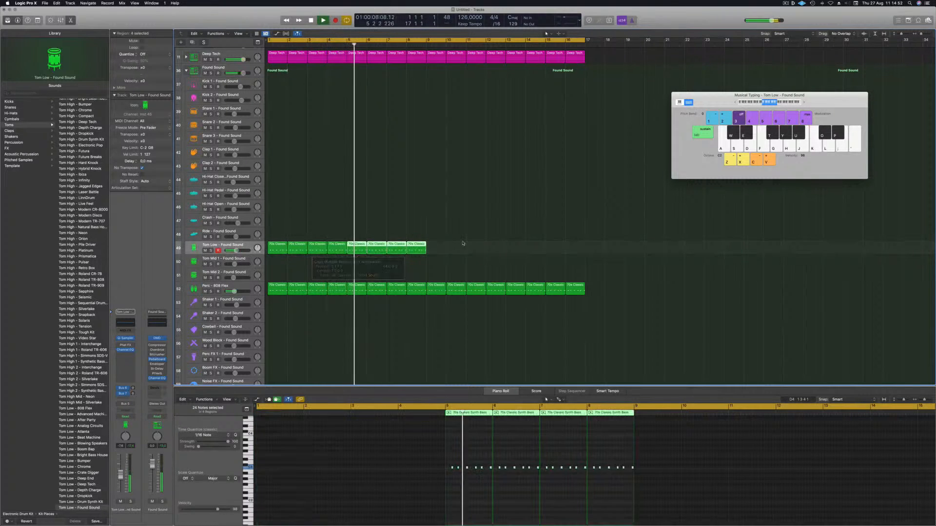
left_click_drag(277, 246, 438, 248)
key("space")
key("space")
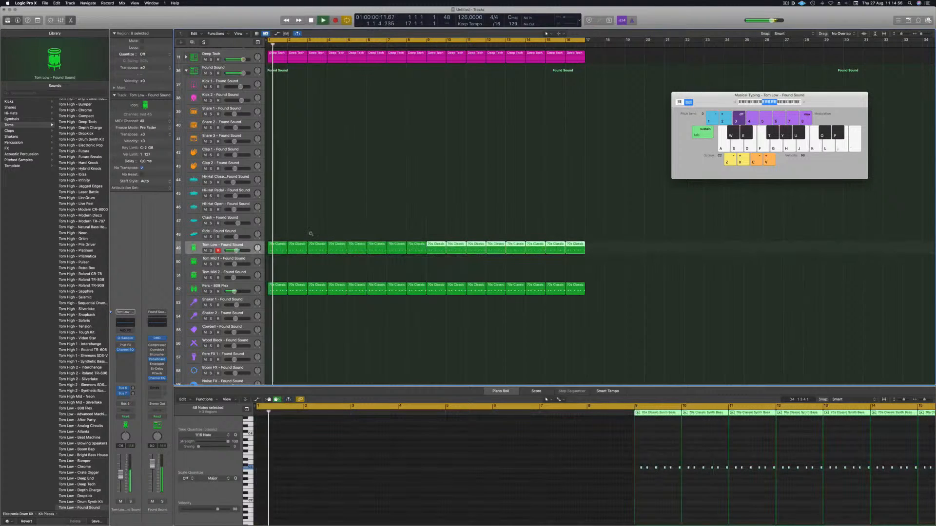
Step: Audition tom patches and load Tom Low 2 - Tough Kit on the Tom Low track
key("Return")
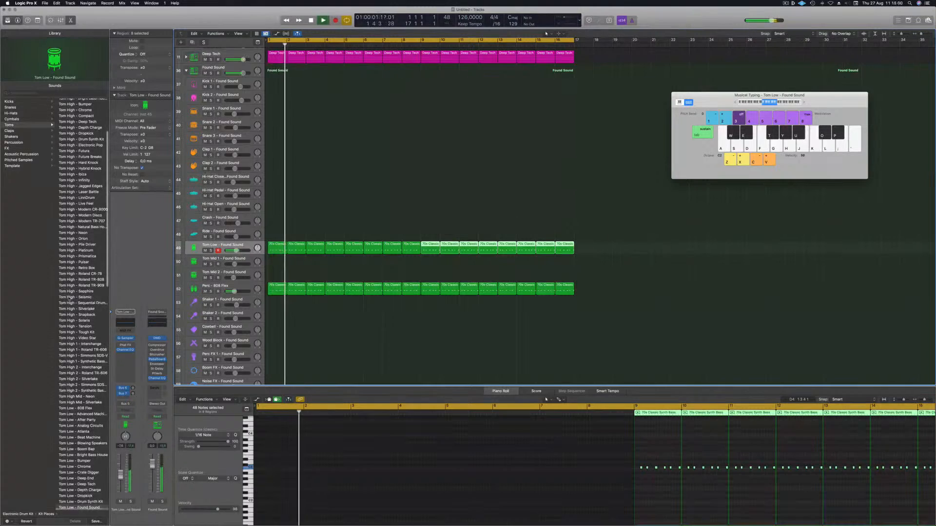
scroll(63, 317, "down", 3)
scroll(79, 437, "down", 10)
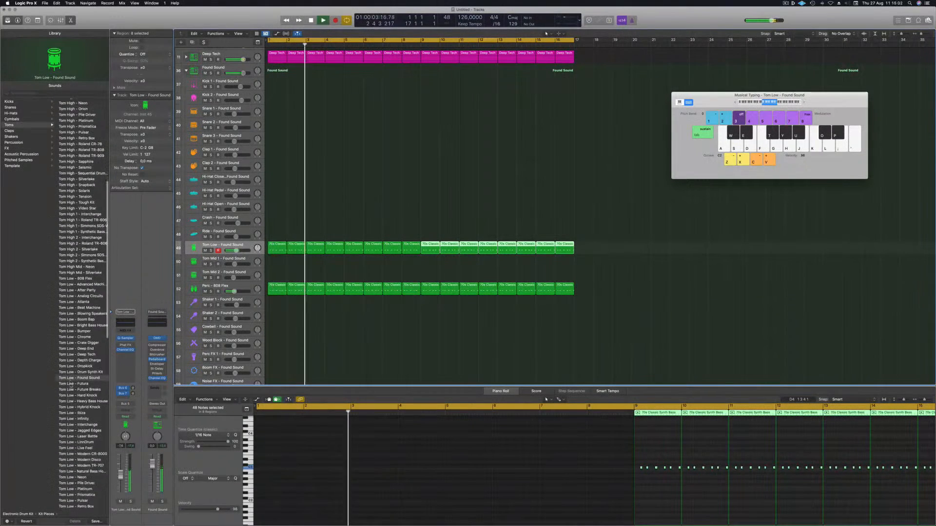
scroll(79, 437, "down", 3)
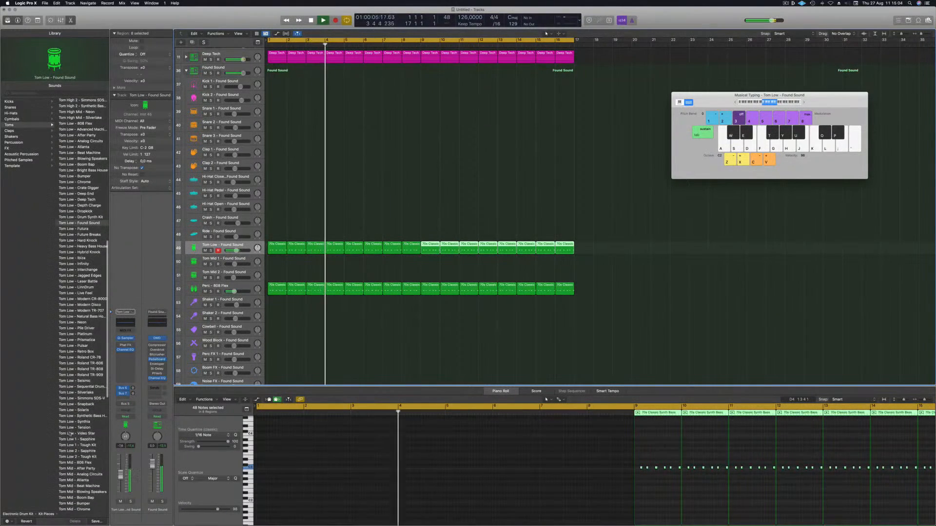
left_click(78, 457)
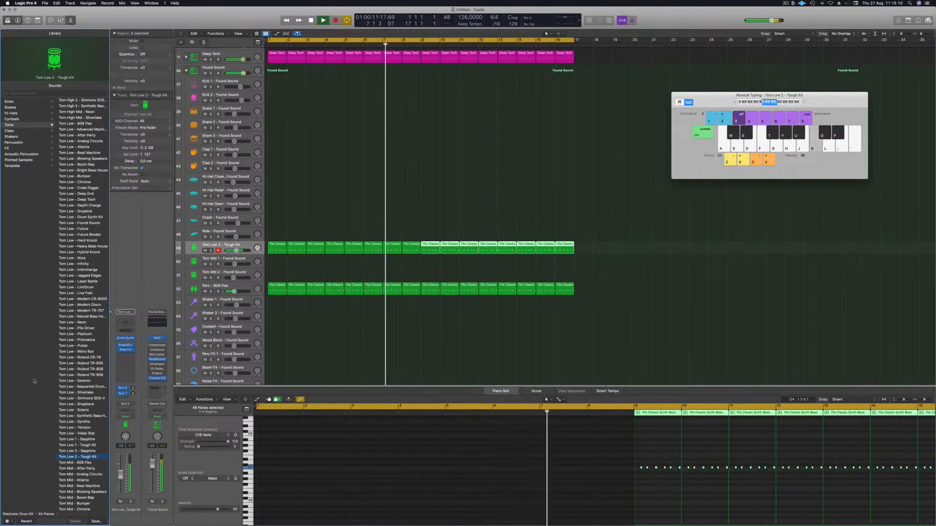
key("Up")
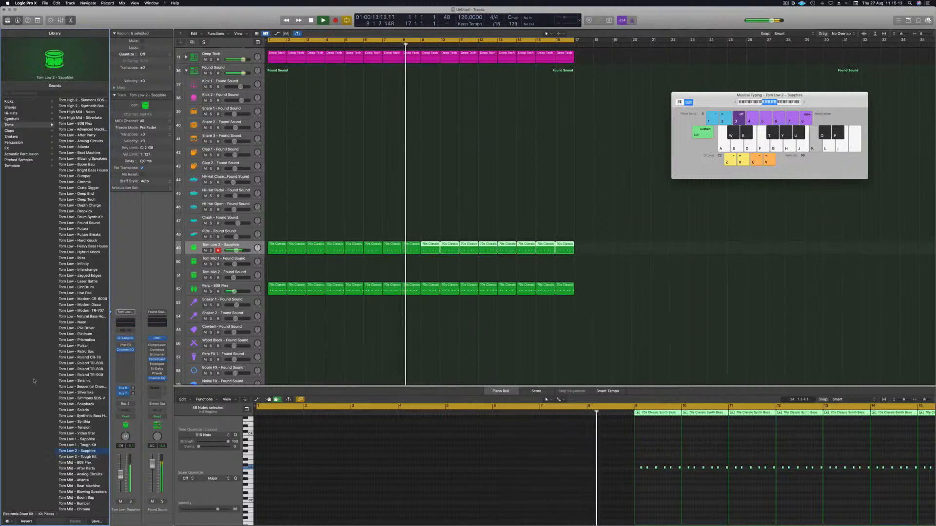
key("space")
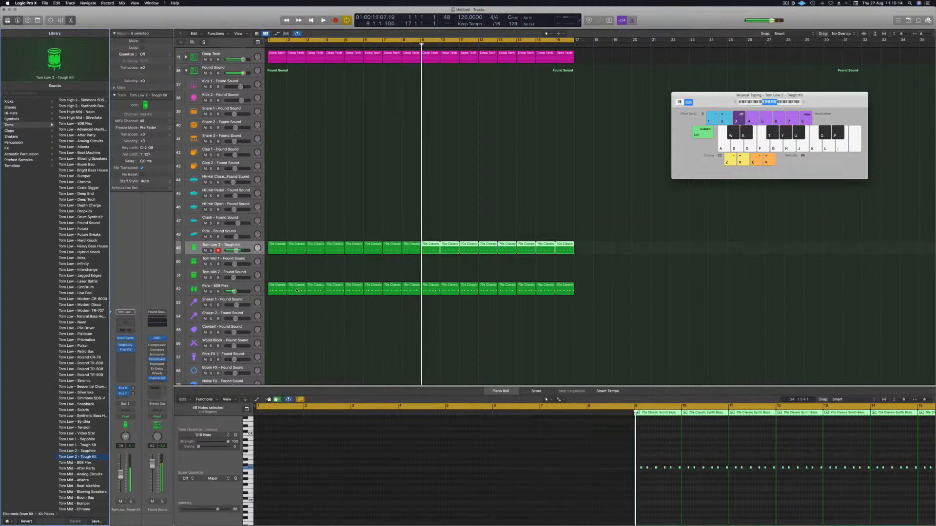
Step: Transpose the selected Tom Low notes up seven semitones while auditioning the groove, then return to the start
left_click(239, 245)
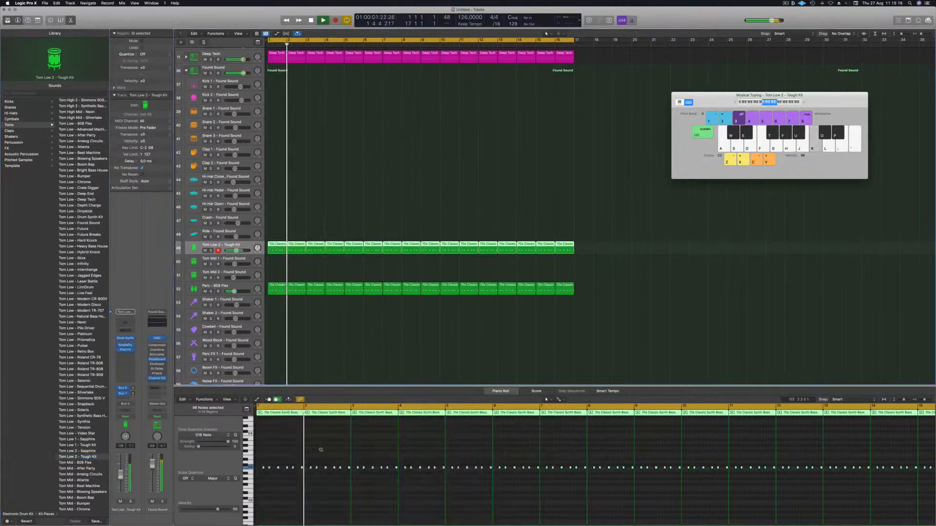
scroll(298, 456, "down", 4)
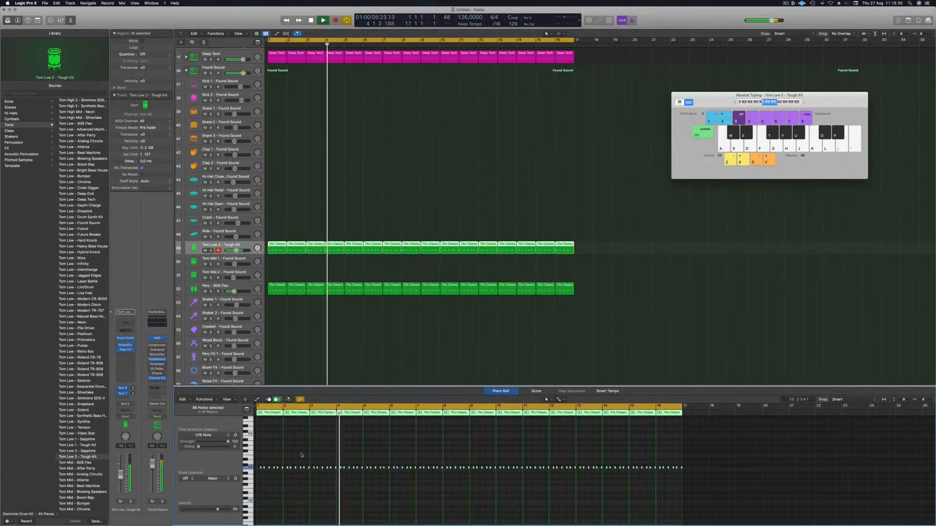
key("alt+Up")
key("alt+Up")
key("alt+Up")
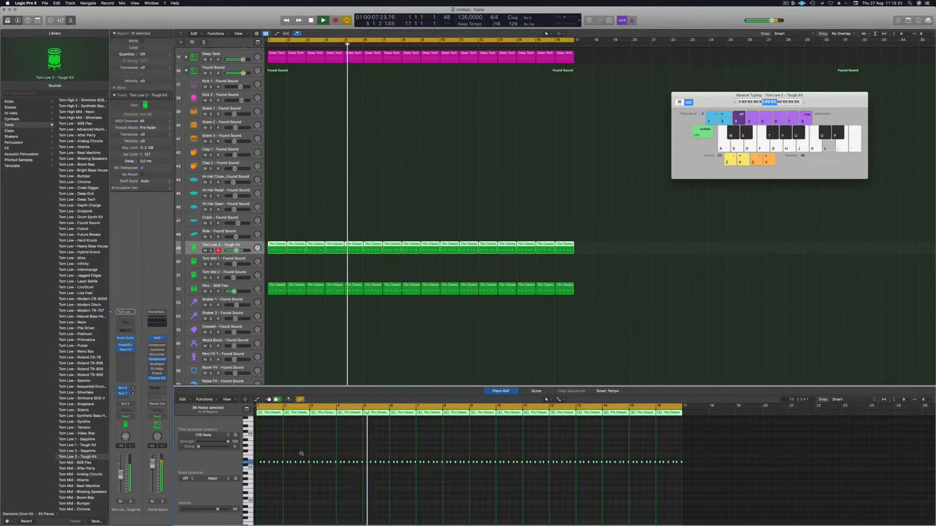
key("alt+Up")
key("alt+Up")
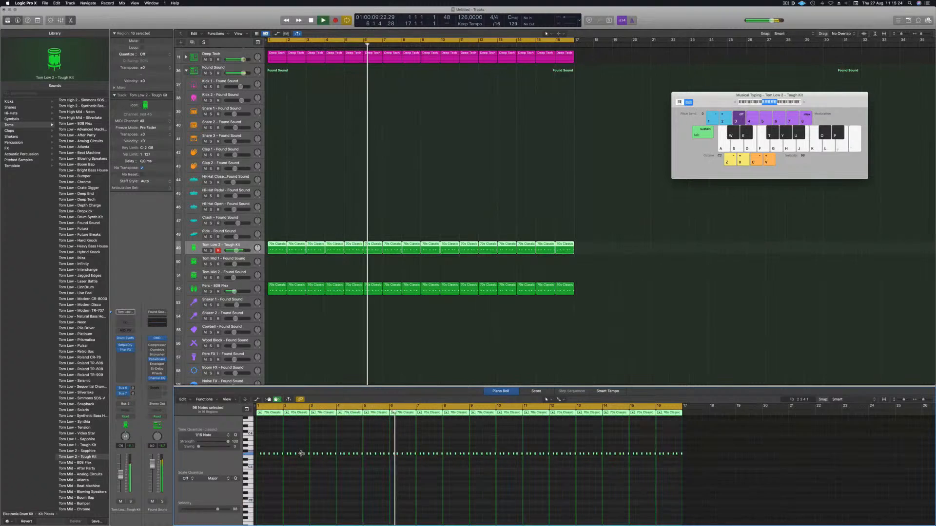
key("alt+Up")
key("alt+Up")
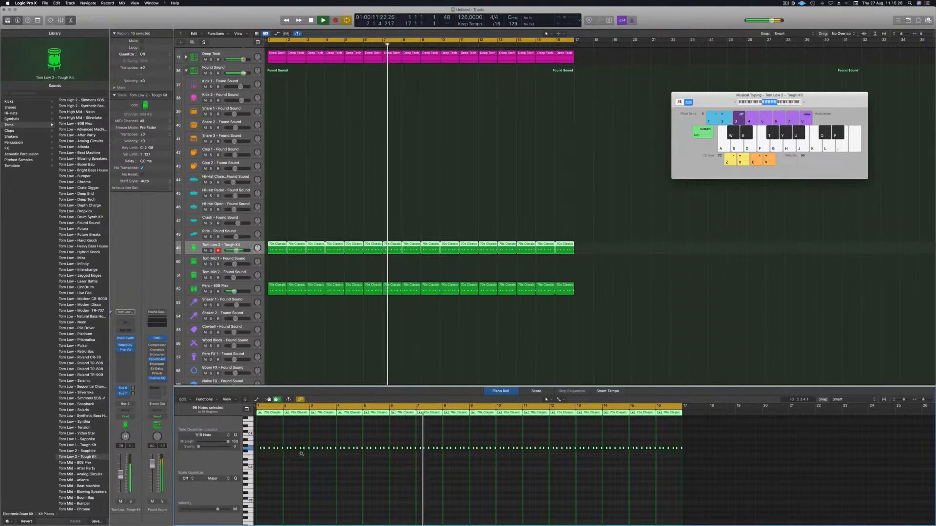
key("alt+Up")
key("alt+Up")
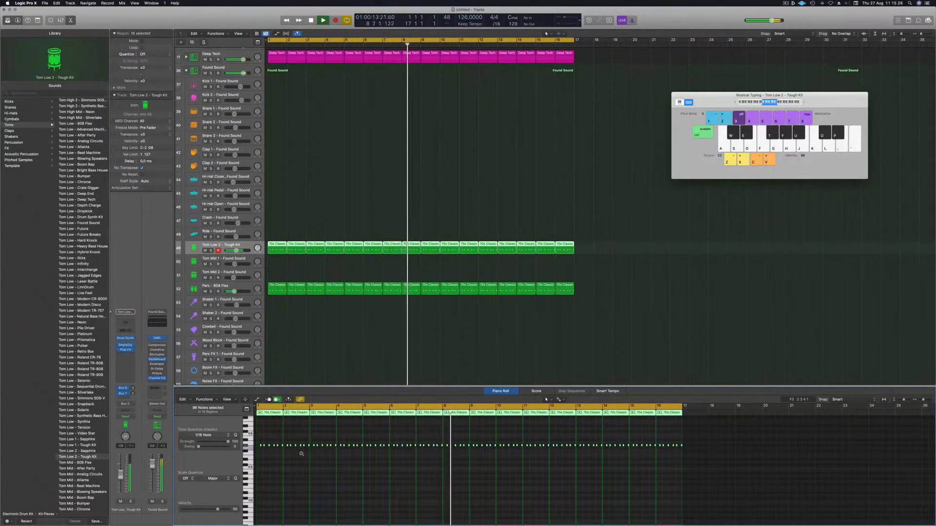
key("alt+Down")
key("alt+Down")
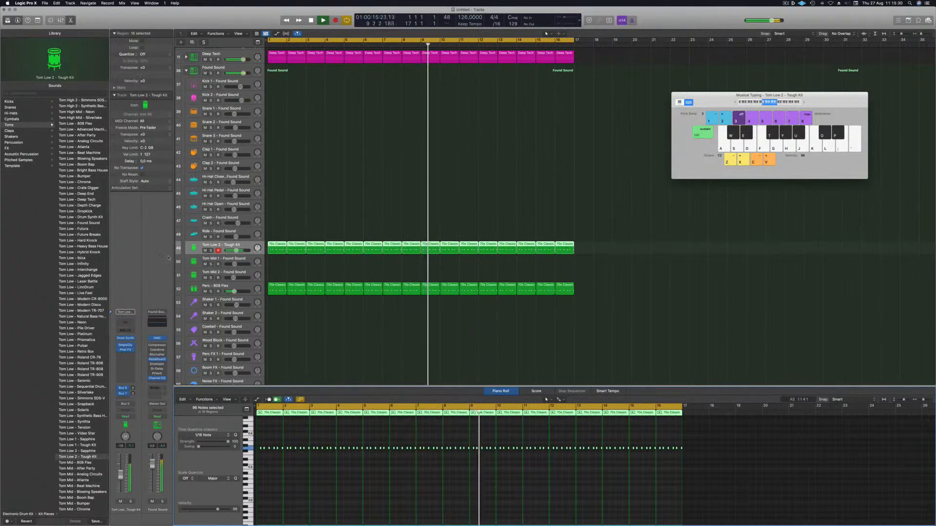
key("Return")
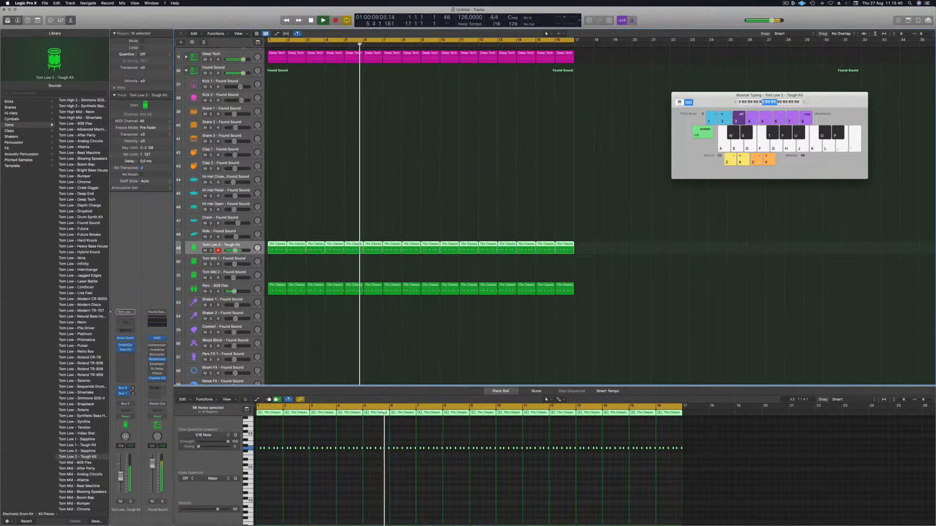
Step: Open the Tom Low track's Drum Synth, lower its Decay and keep the Mode on Mono
left_click(125, 338)
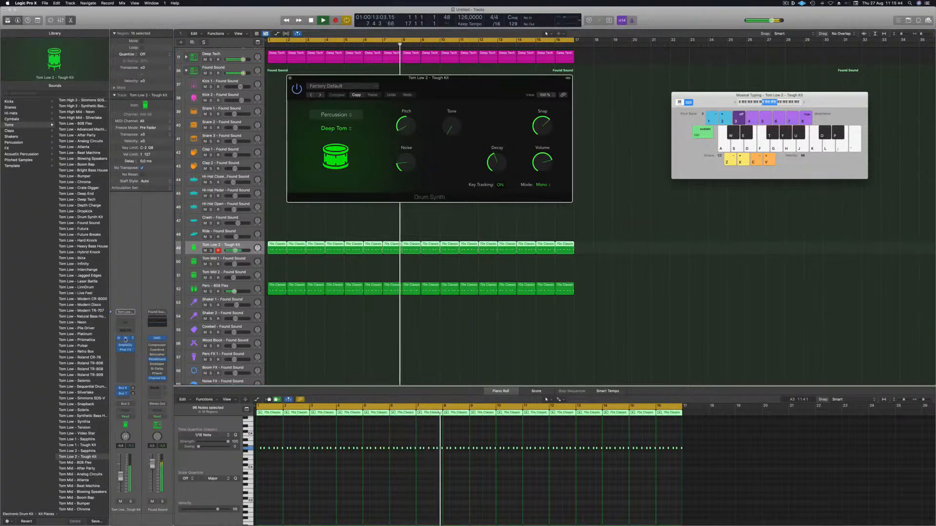
left_click_drag(454, 84, 529, 150)
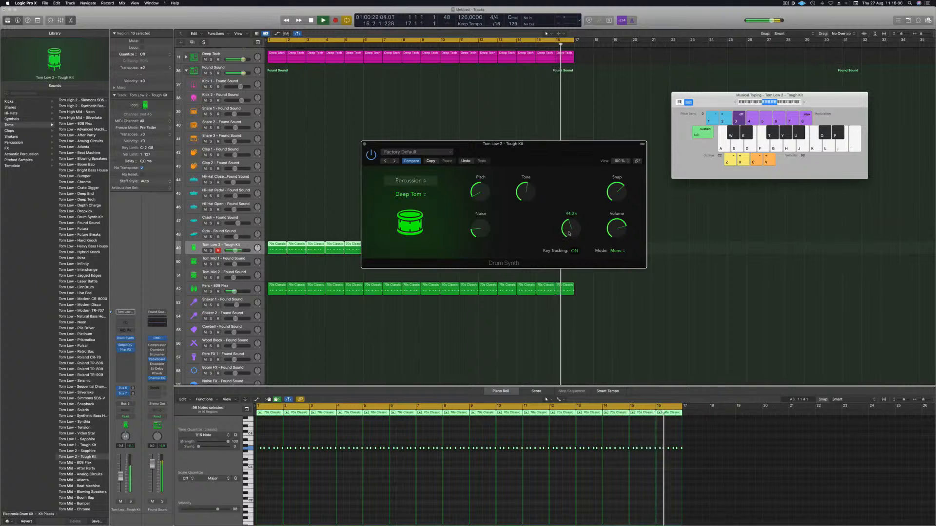
mouse_move(570, 215)
left_mouse_down()
mouse_move(571, 232)
mouse_move(571, 206)
mouse_move(569, 233)
left_mouse_up()
key("space")
key("space")
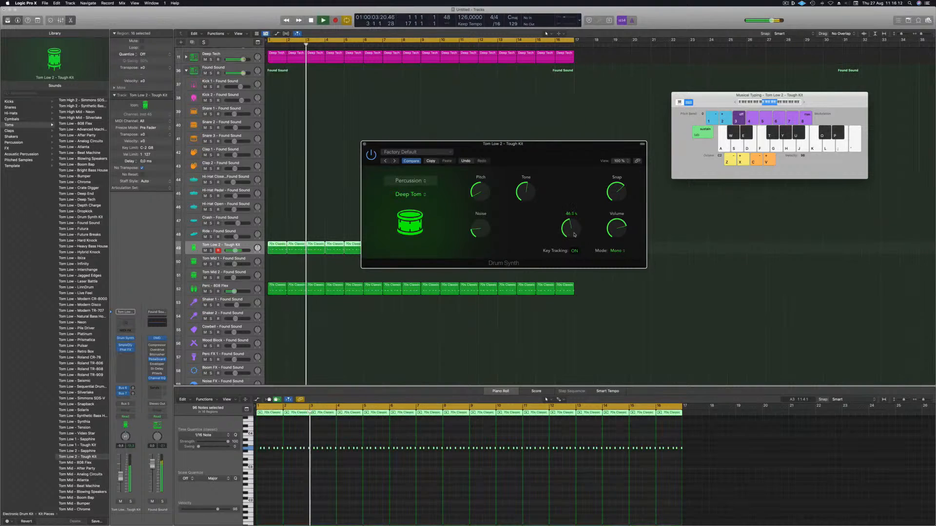
left_click(616, 250)
left_click(617, 257)
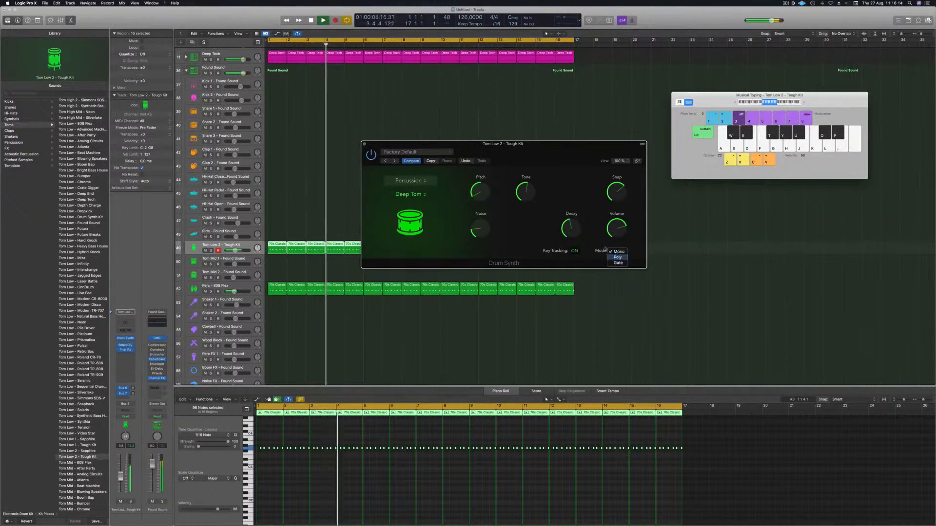
left_click(616, 251)
mouse_move(543, 154)
left_mouse_down()
mouse_move(554, 152)
mouse_move(529, 149)
left_mouse_up()
key("space")
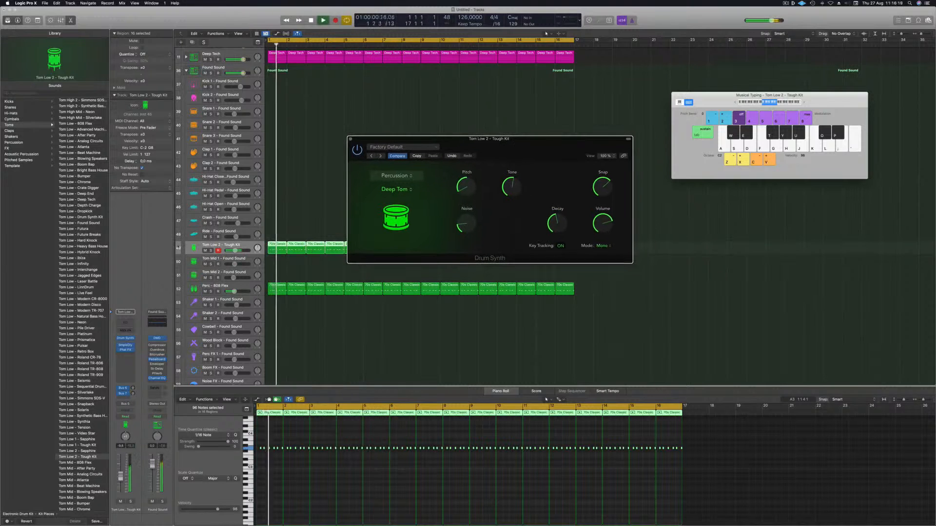
Step: Solo-check the Tom Low track, lower its volume fader slightly and close the Drum Synth window
left_click(211, 250)
left_click(210, 250)
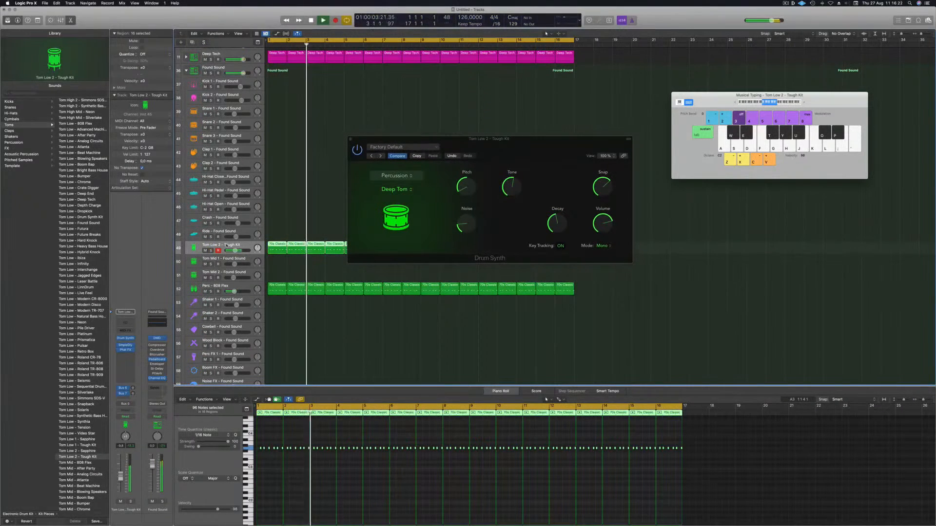
key("Return")
key("space")
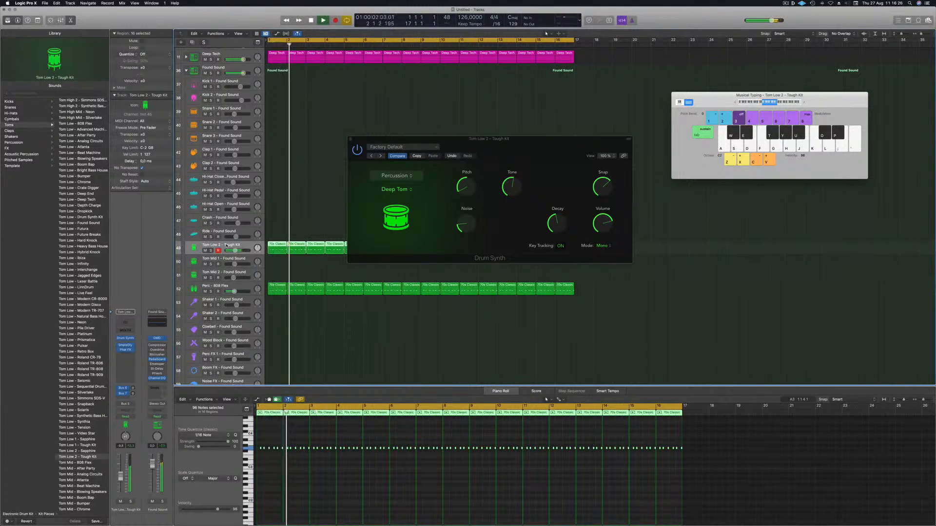
left_click_drag(507, 140, 485, 142)
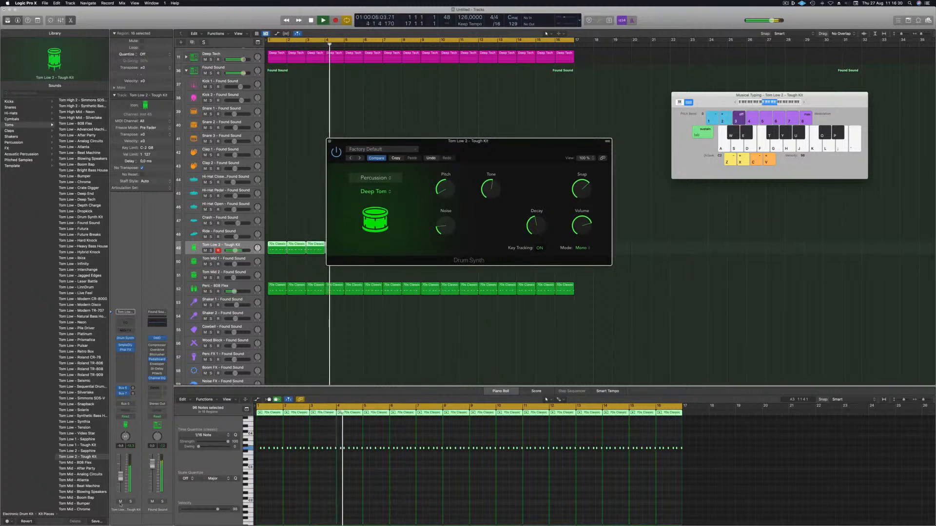
left_click_drag(120, 477, 121, 479)
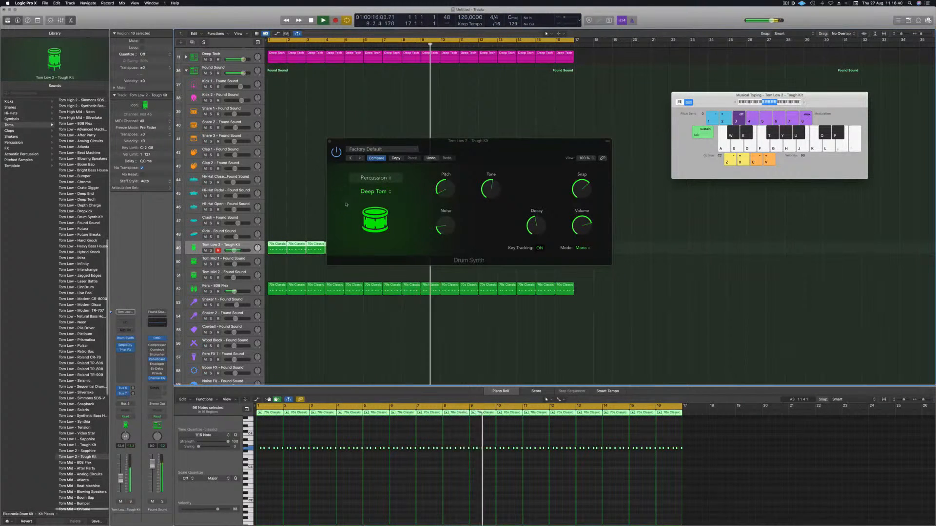
left_click(329, 142)
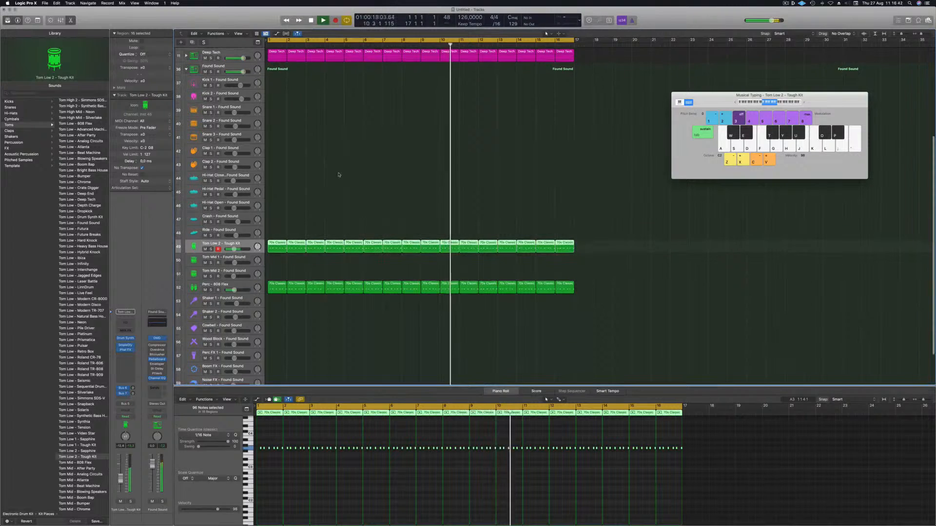
Step: Copy the first Tom Low region onto the Ride - Found Sound track and edit its notes in the piano roll
left_click(294, 221)
left_click(276, 248)
left_click_drag(275, 248, 277, 230)
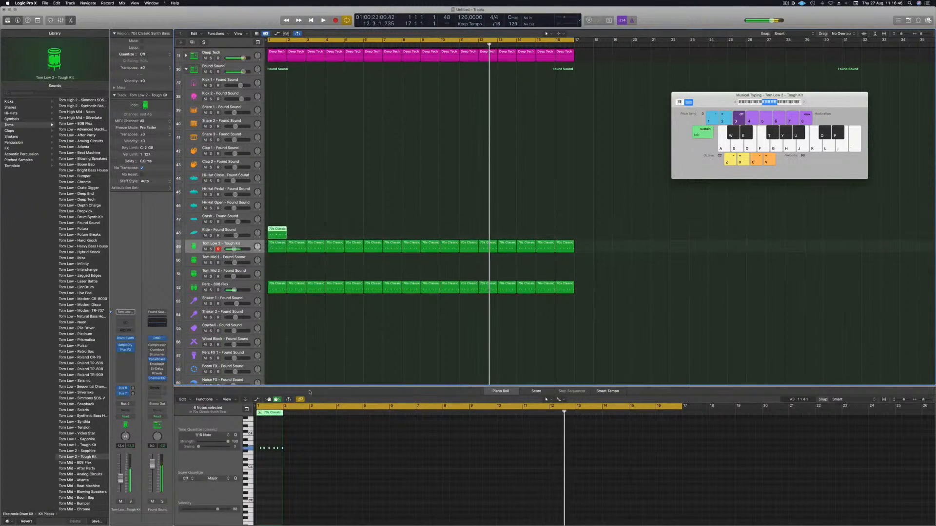
scroll(261, 460, "up", 5)
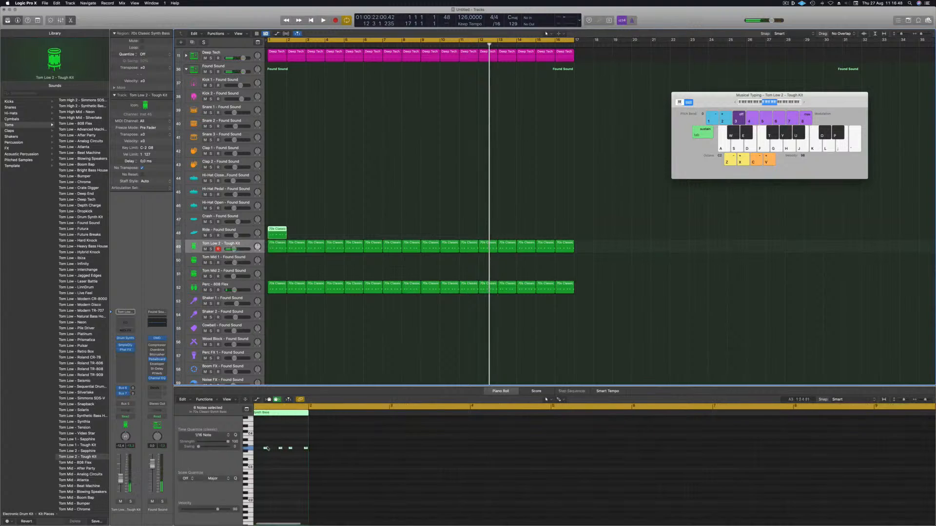
left_click_drag(266, 444, 337, 455)
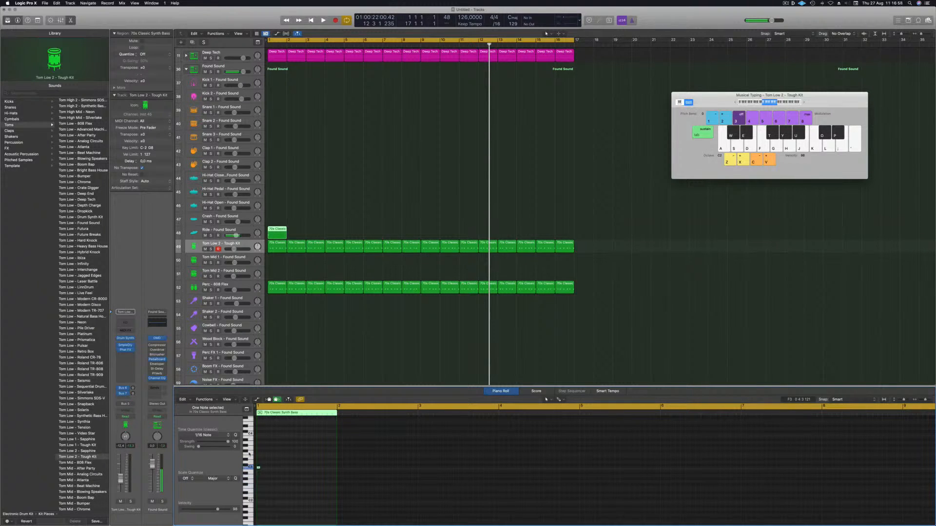
Step: Repeat the Ride region every two bars across bars 1 to 16 and play it back
key("space")
left_click(246, 232)
key("space")
key("space")
left_click_drag(277, 230, 348, 229)
left_click(279, 231, "shift")
left_click(315, 233, "shift")
left_click(277, 234, "shift")
left_click_drag(276, 234, 428, 235)
scroll(70, 297, "down", 2)
scroll(71, 297, "down", 10)
scroll(68, 297, "up", 11)
scroll(69, 299, "up", 6)
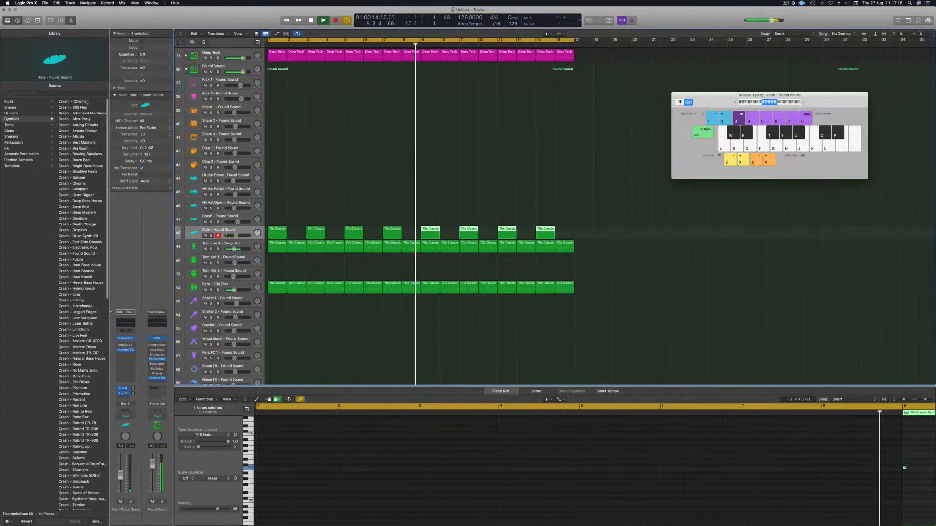
Step: Load the Crash - Chrome patch on the ride track and lower its volume fader slightly
left_click(81, 101)
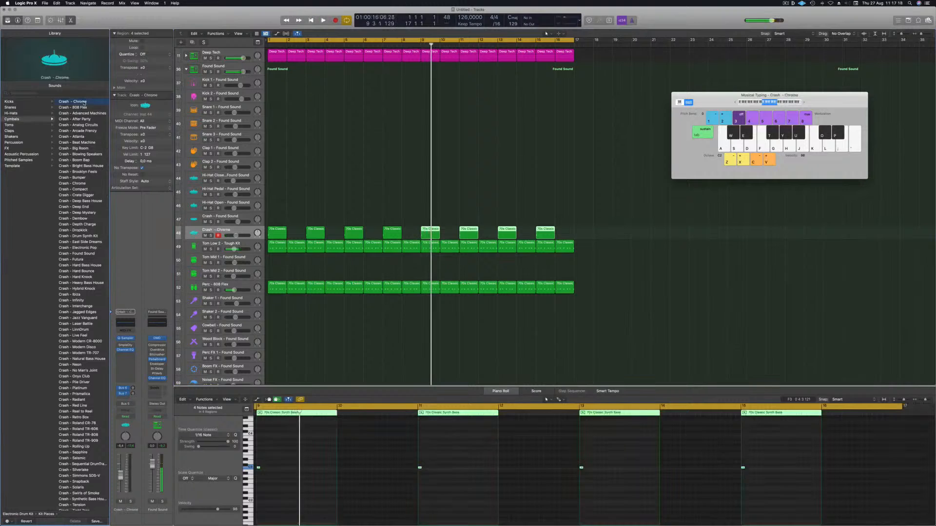
key("space")
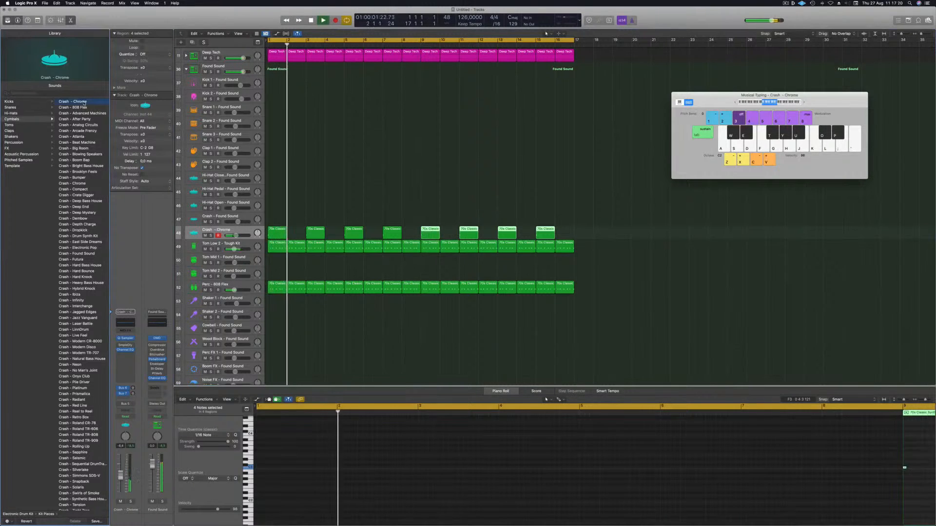
key("Return")
left_click(216, 230)
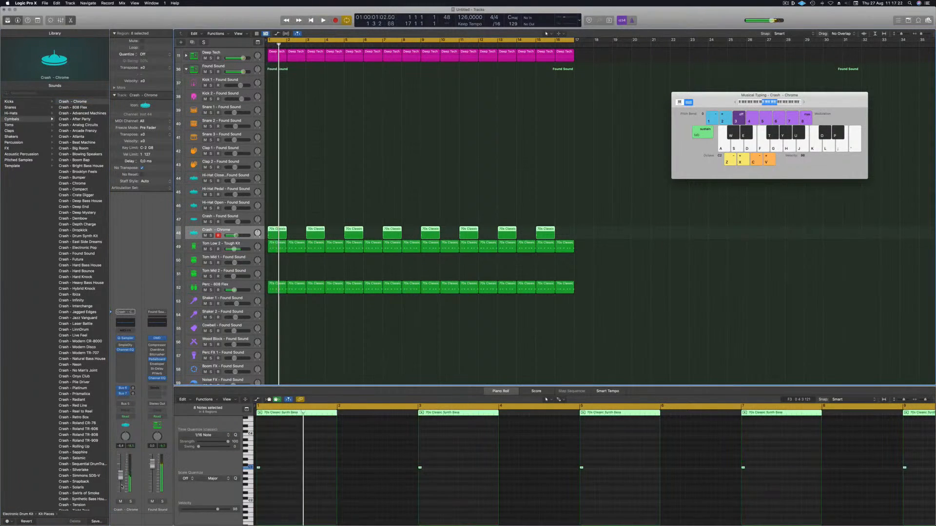
left_click_drag(121, 478, 121, 485)
key("Return")
key("Return")
Step: Add sends on the Crash - Chrome channel, including one to Bus 10, and set the send level
left_click(125, 398)
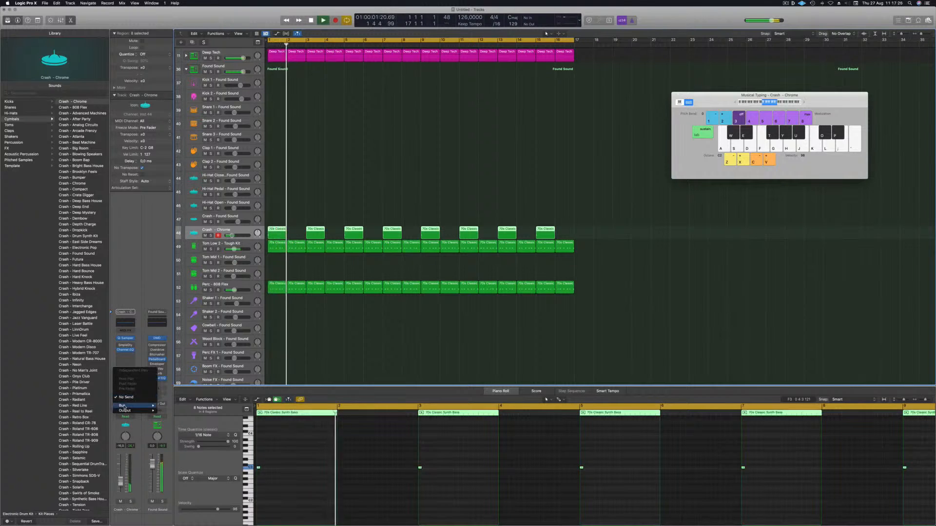
mouse_move(124, 406)
left_click(179, 368)
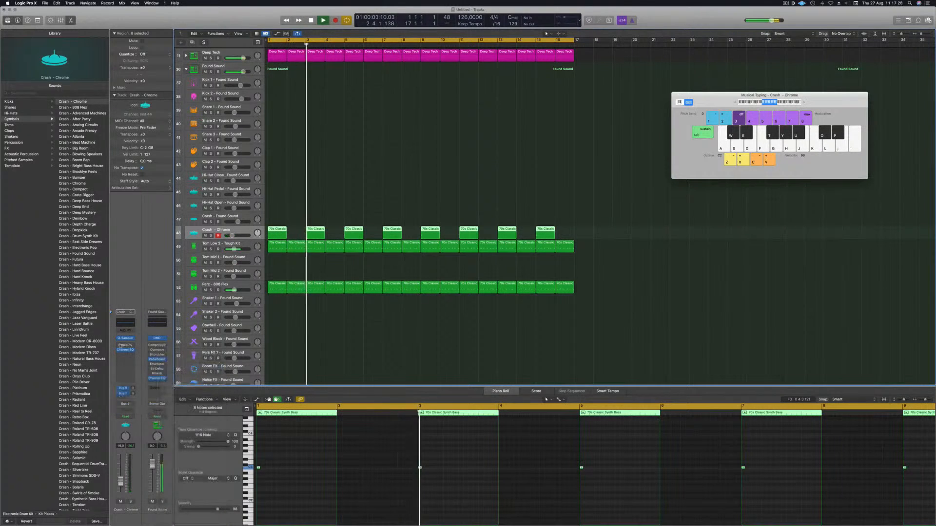
key("Return")
key("space")
left_click_drag(133, 394, 135, 390)
key("Return")
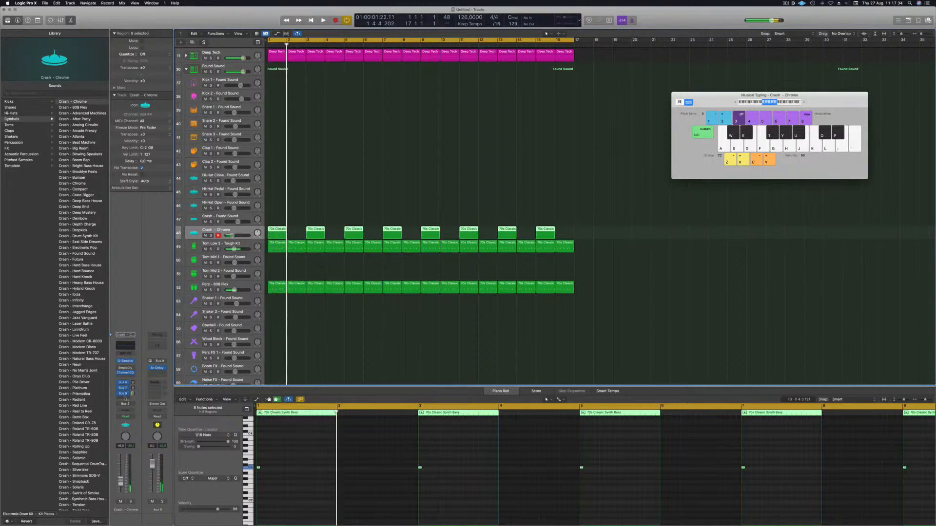
left_click(125, 399)
mouse_move(124, 406)
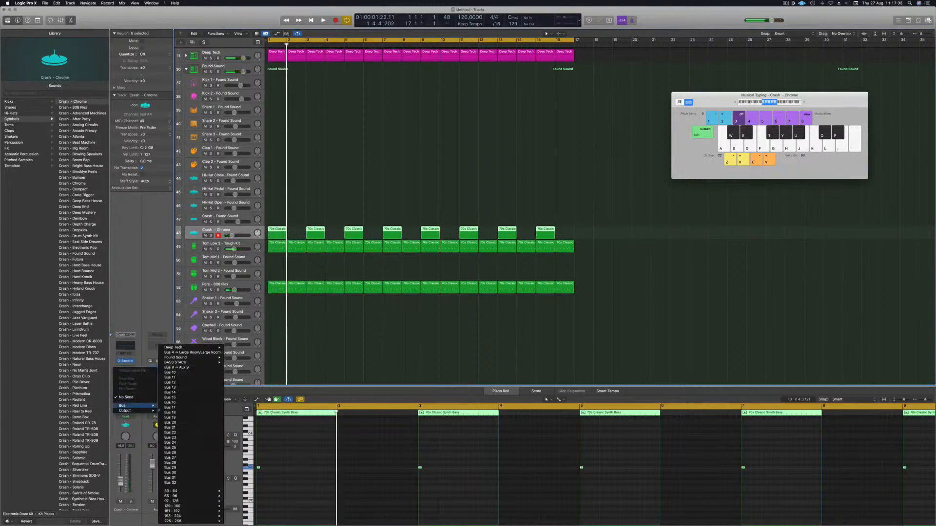
left_click(175, 375)
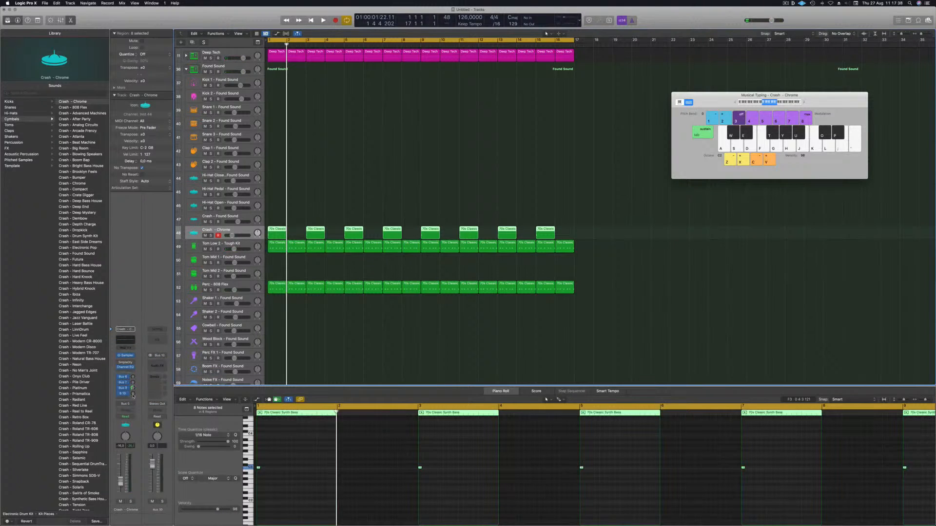
Step: Insert SilverVerb on the Aux 10 channel and load a preset from its preset menu
left_click(162, 363)
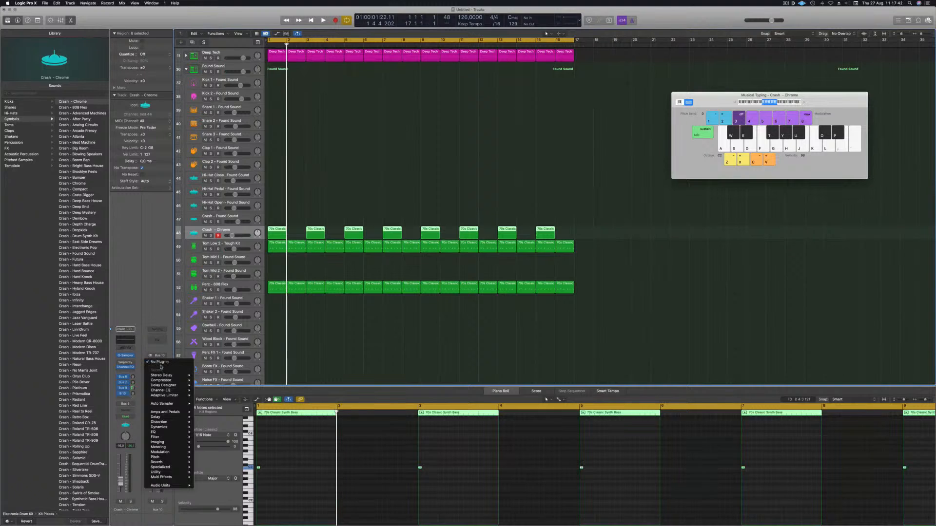
mouse_move(167, 432)
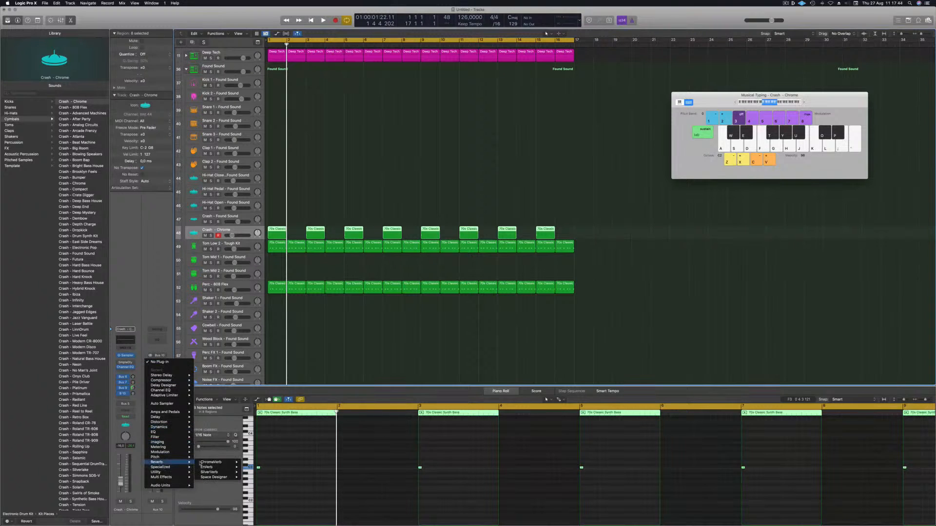
left_click(253, 472)
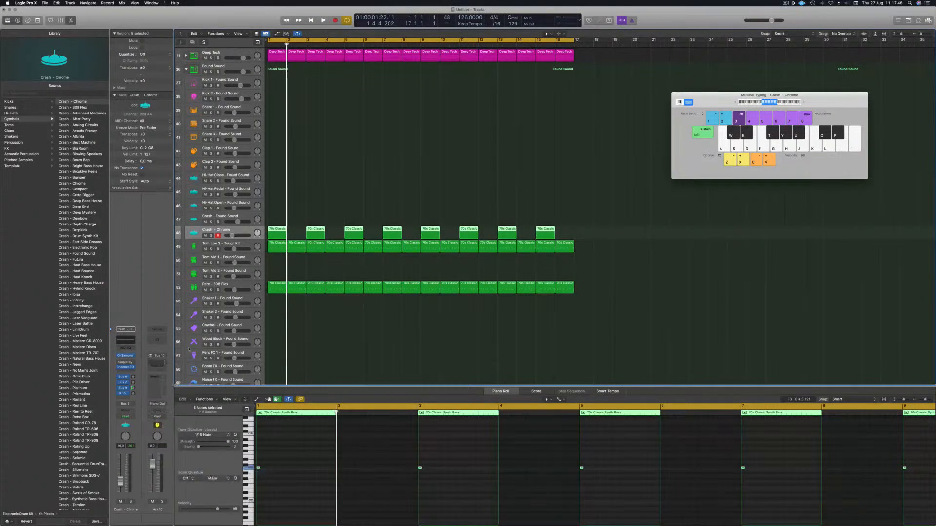
key("space")
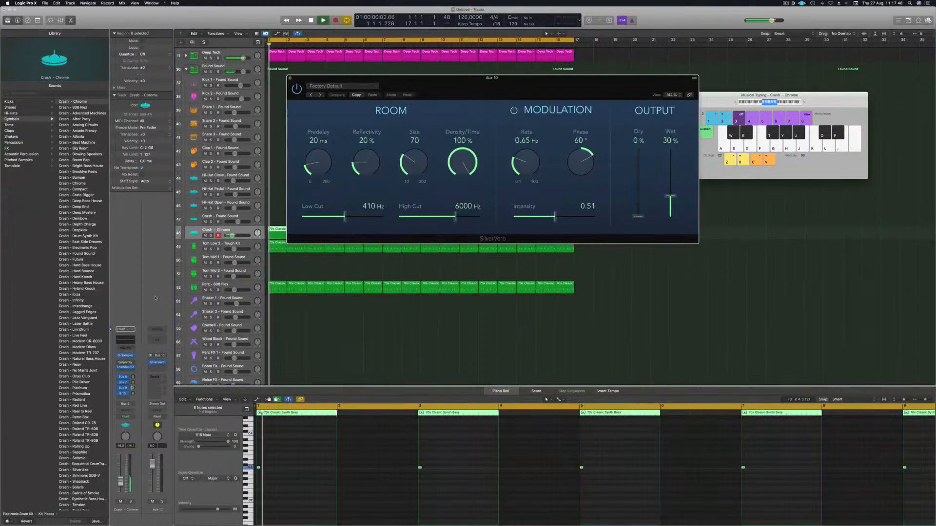
left_click(363, 87)
left_click(330, 194)
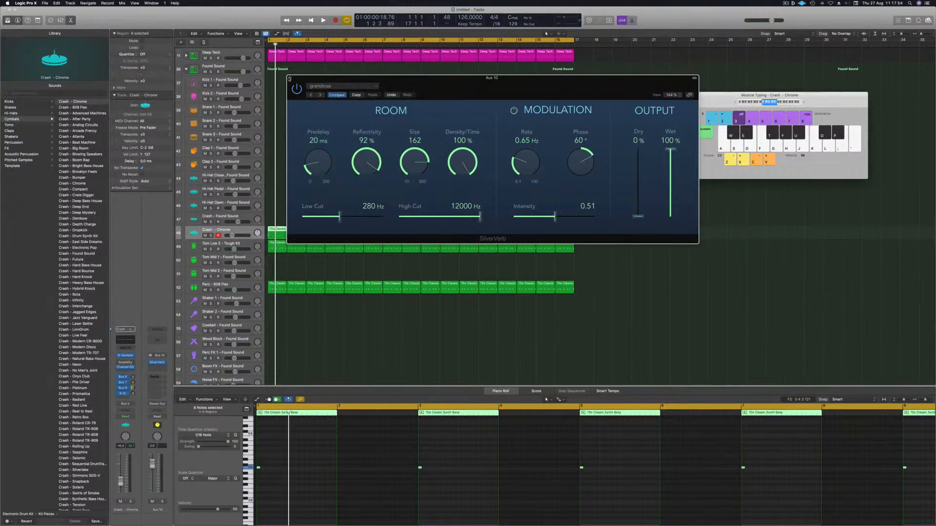
Step: Close the SilverVerb window and play the groove back to hear the reverb on the crash
left_click(290, 79)
key("space")
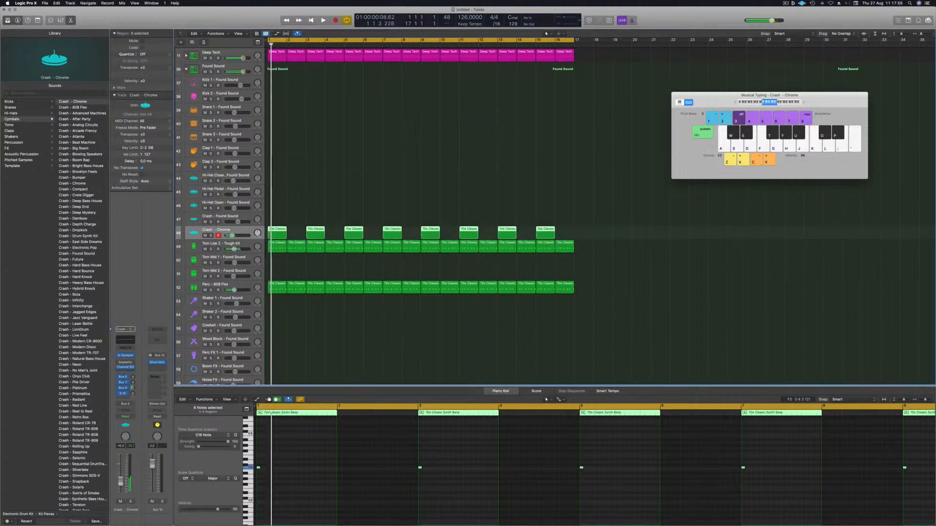
key("space")
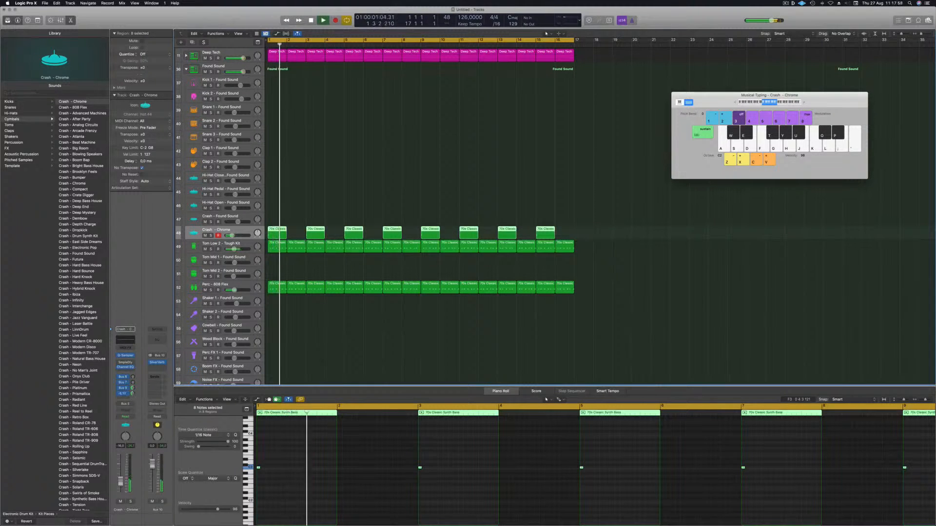
key("space")
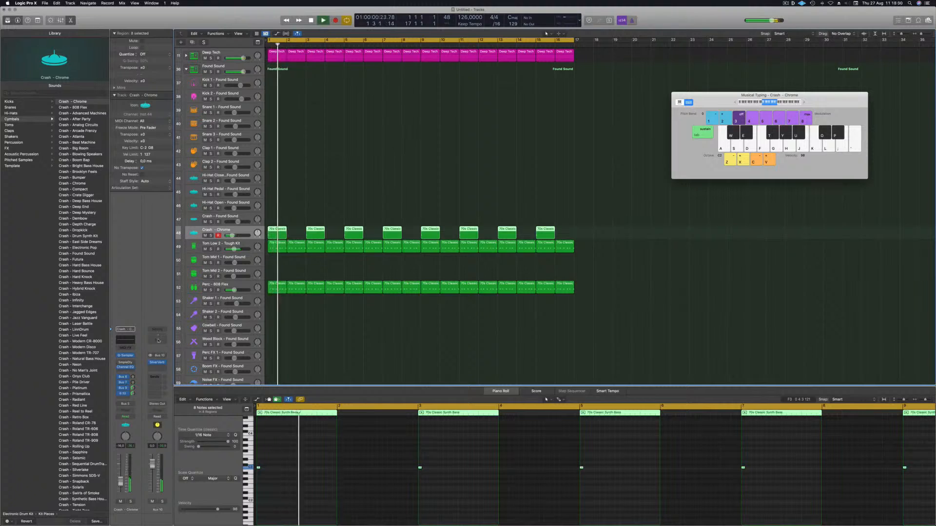
Step: Insert a Channel EQ on the Aux 10 channel and set its low cut to about 276 Hz at 36 dB/Oct
left_click(157, 339)
left_click(322, 182)
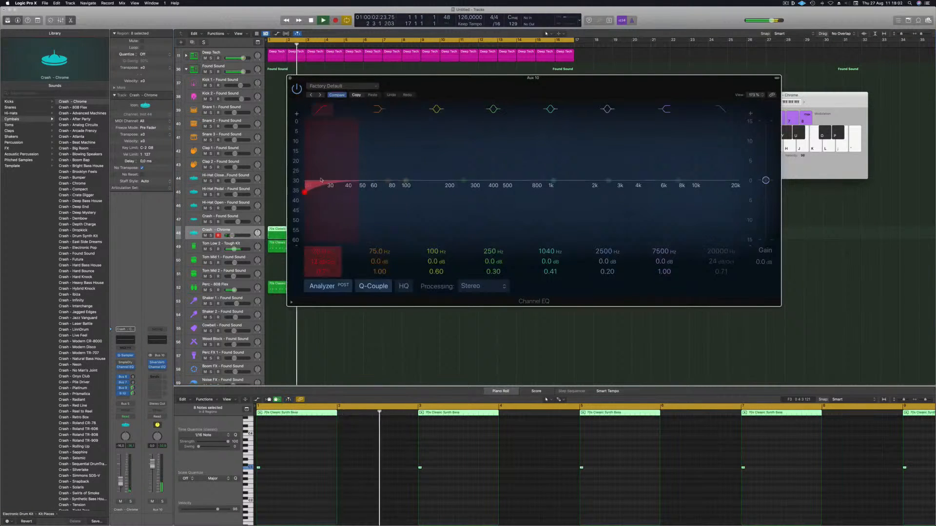
left_click_drag(349, 186, 364, 186)
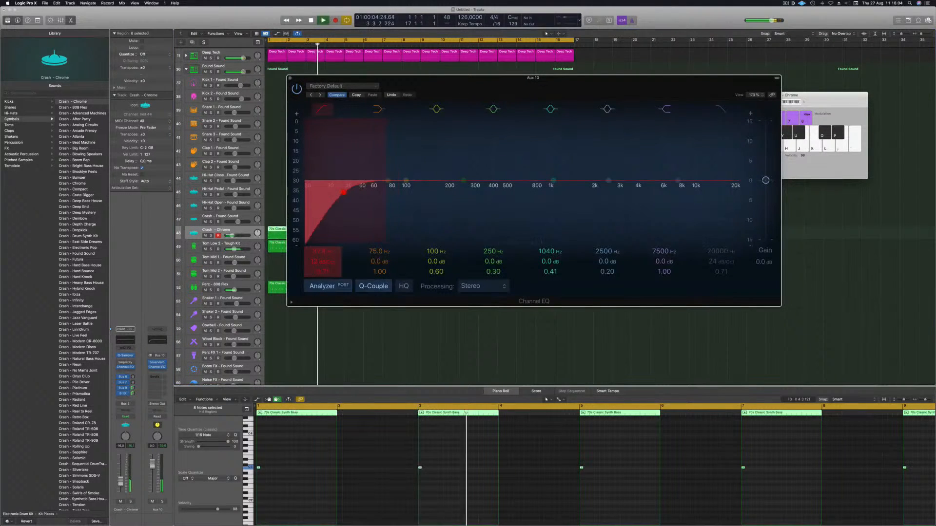
left_click_drag(345, 193, 470, 193)
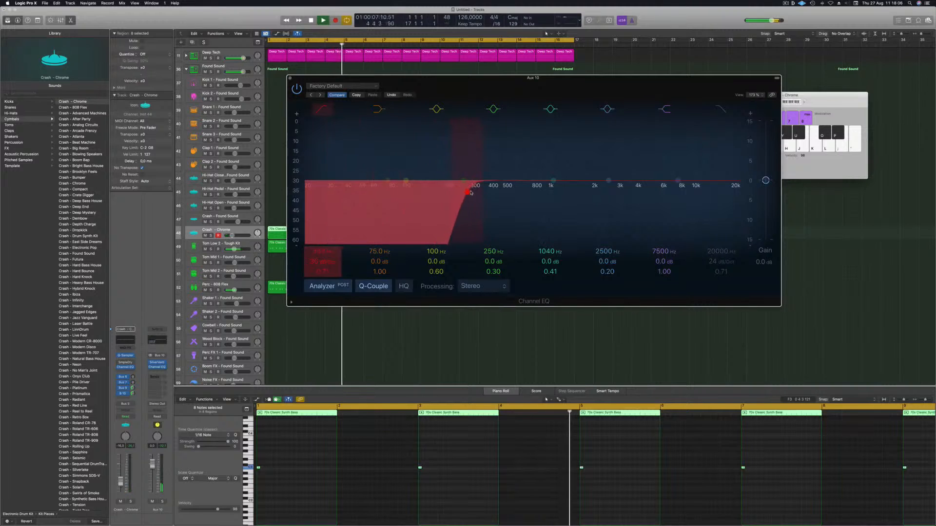
left_click(290, 78)
key("Return")
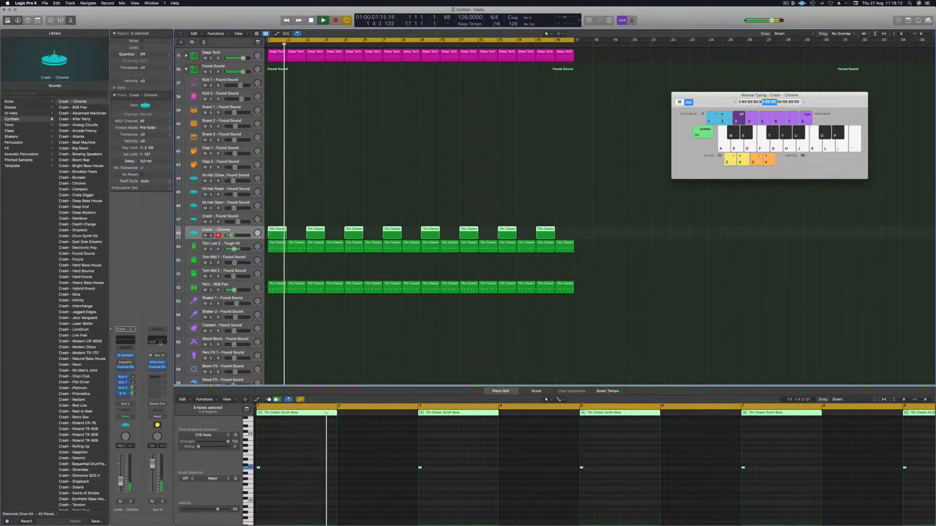
Step: Insert a Compressor on the Aux 10 channel and set its side chain to Kick 1 - Deep Tech
left_click(157, 372)
mouse_move(170, 398)
left_click(208, 399)
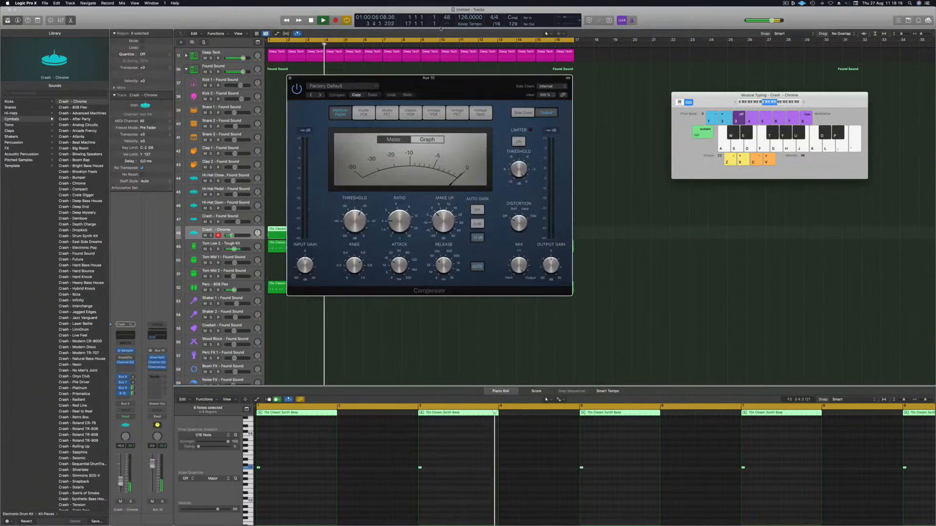
left_click_drag(471, 88, 445, 97)
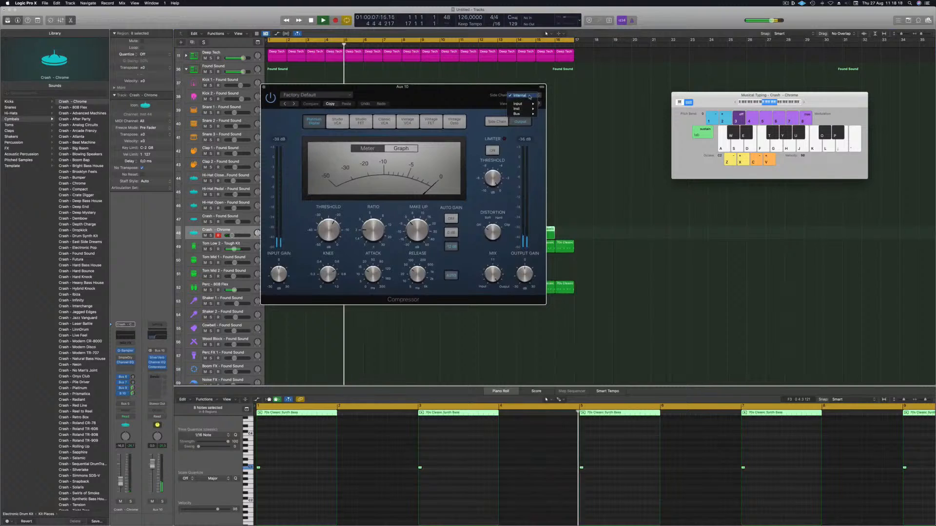
mouse_move(526, 114)
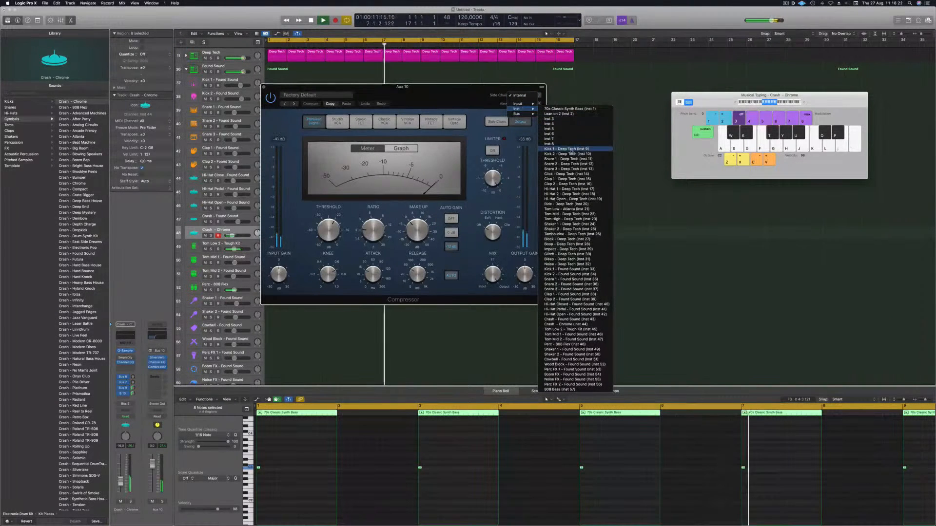
left_click(566, 148)
left_click_drag(438, 87, 528, 86)
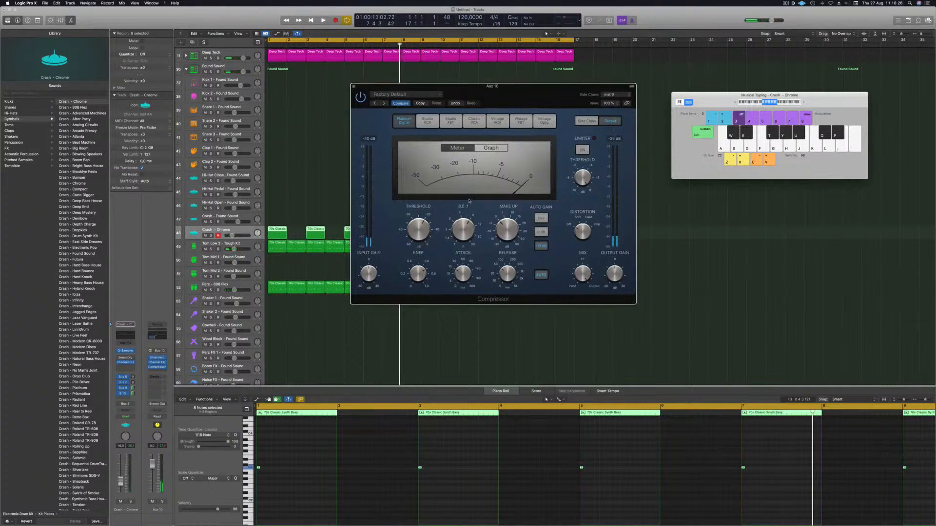
key("Return")
Step: Play back the groove with the side-chained reverb, then close the Compressor window
key("space")
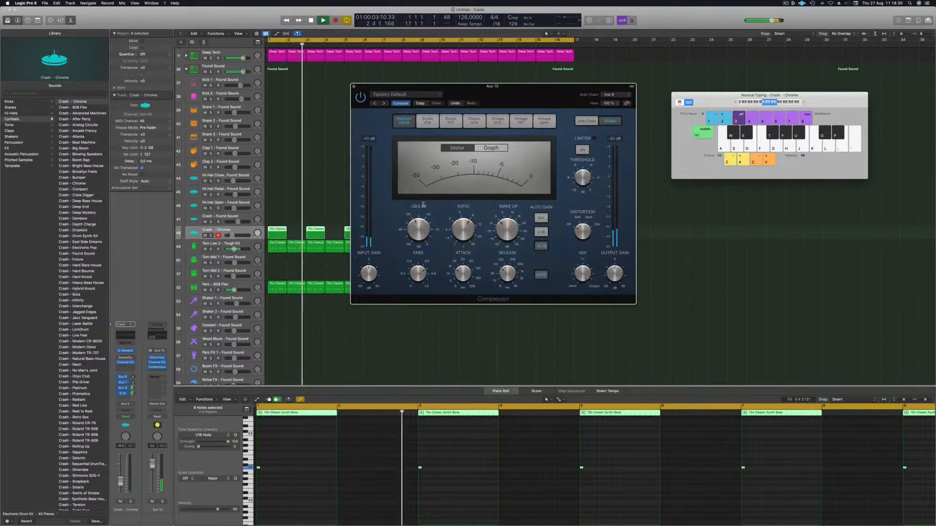
left_click_drag(370, 83, 384, 83)
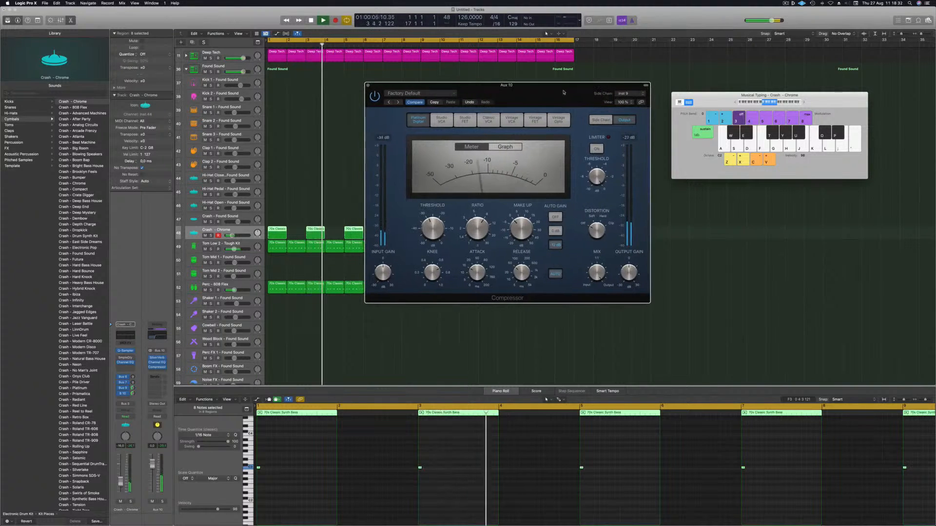
left_click(367, 85)
left_click(344, 215)
key("space")
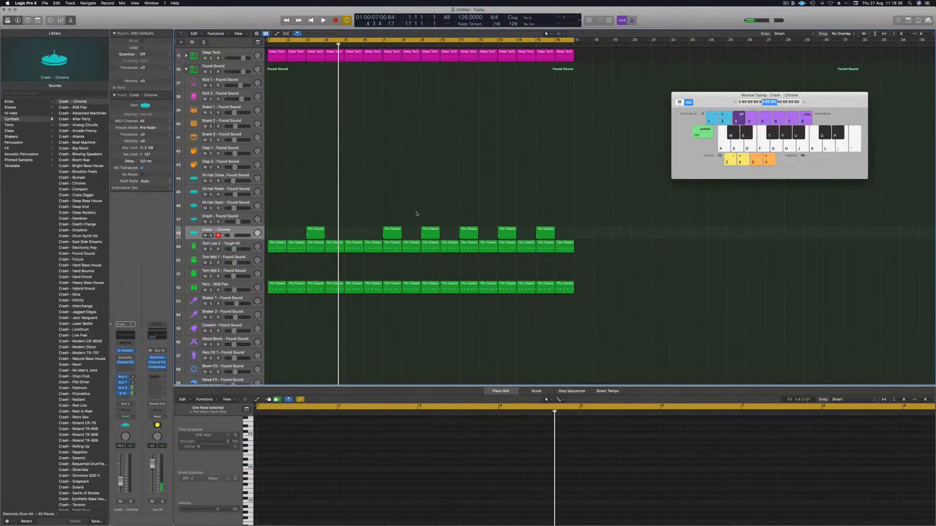
Step: Remove every other region on the Crash - Chrome track so crashes fall every four bars
left_click(507, 231)
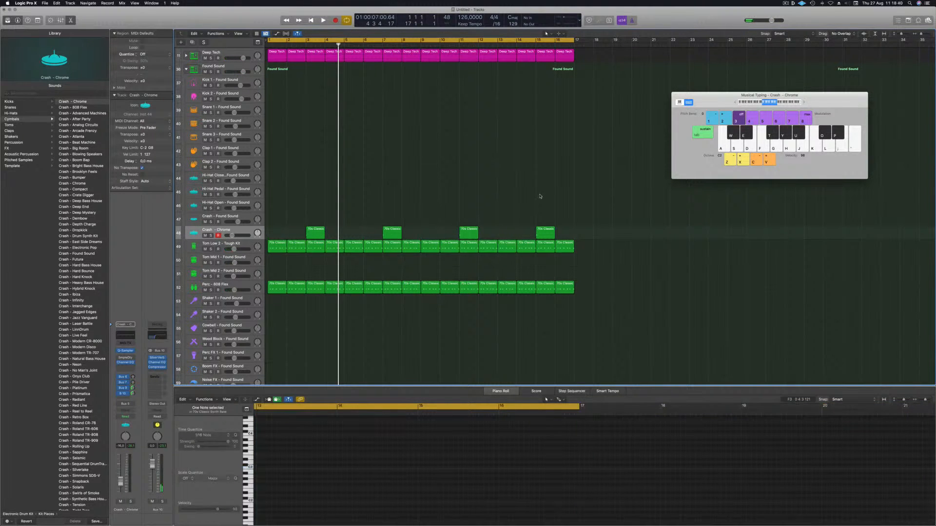
key("space")
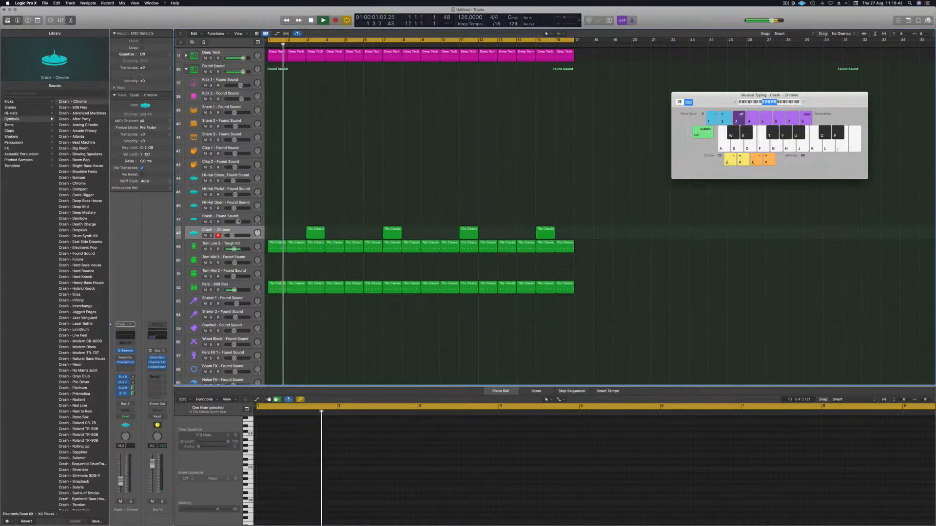
Step: Save the project as Episode 137 guys and resume playback
key("super+s")
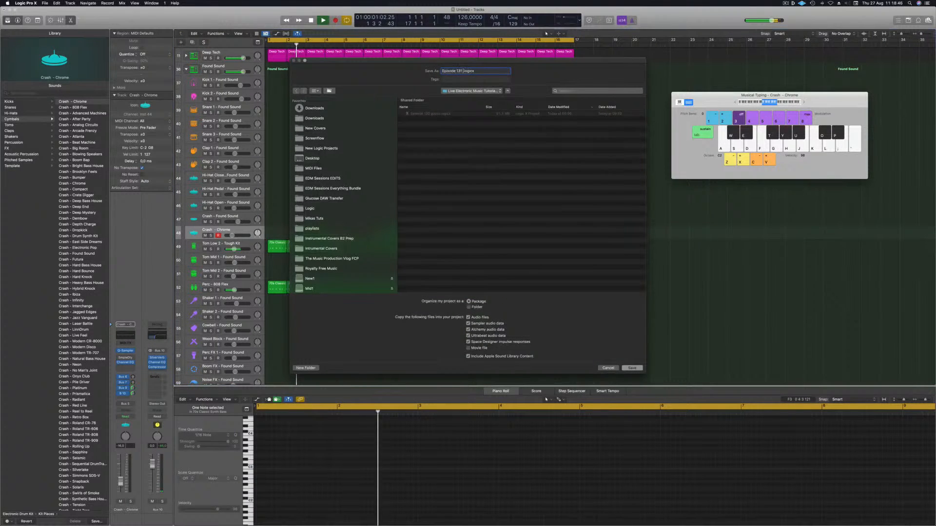
key("Return")
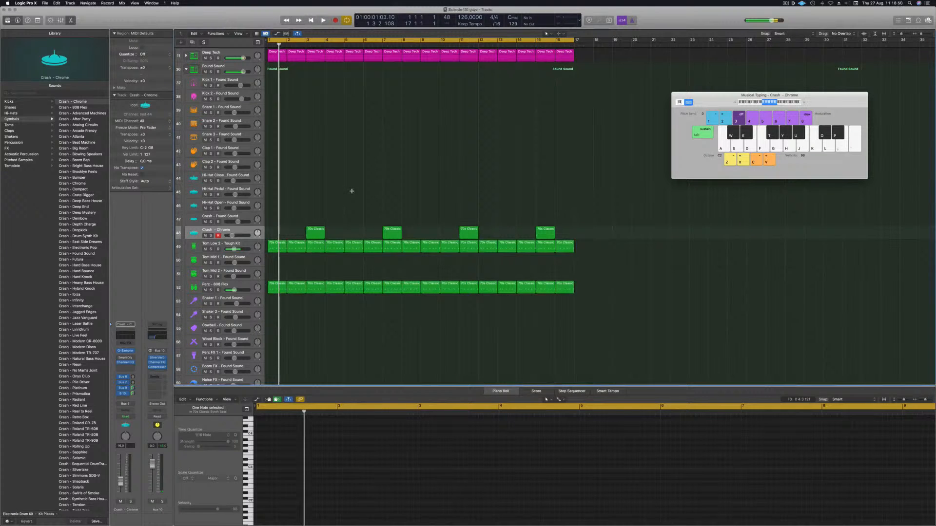
key("space")
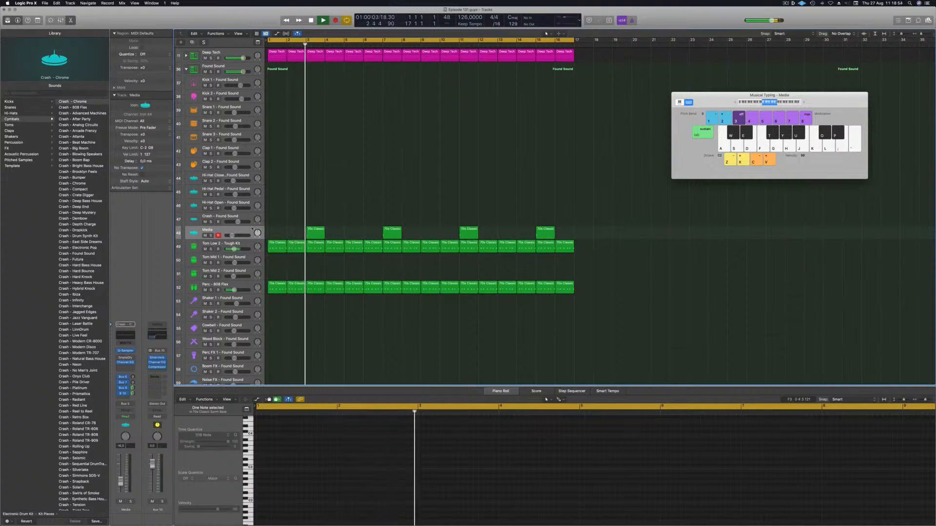
Step: Copy a crash region onto the Noise FX - Found Sound track at bar 1
left_click(224, 231)
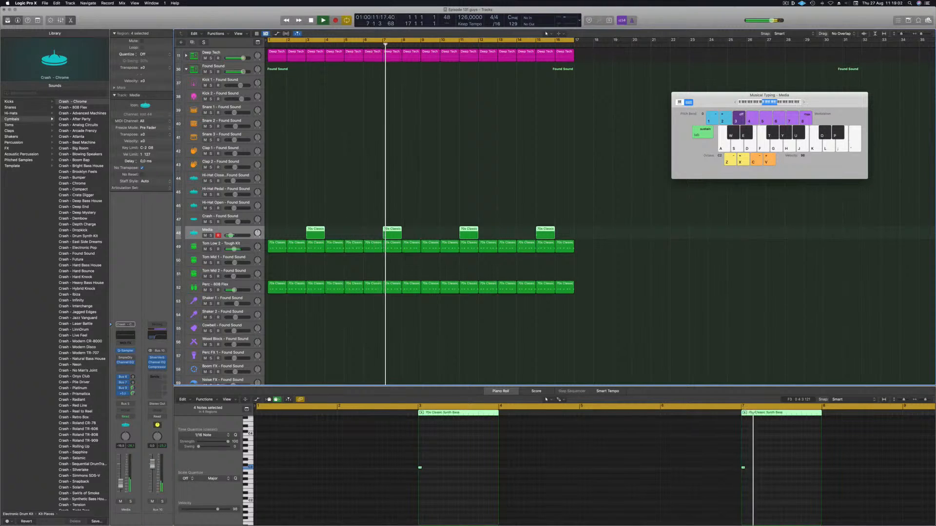
key("Return")
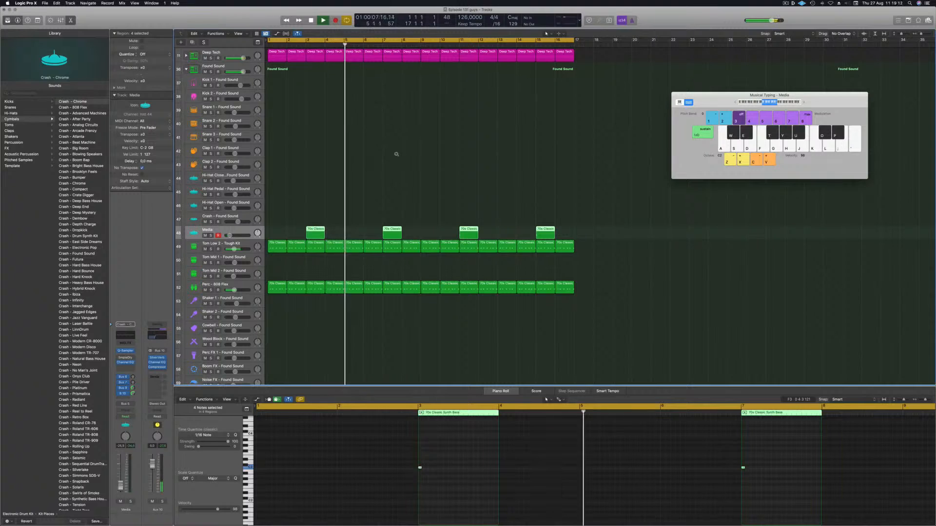
key("super+Left")
key("super+Up")
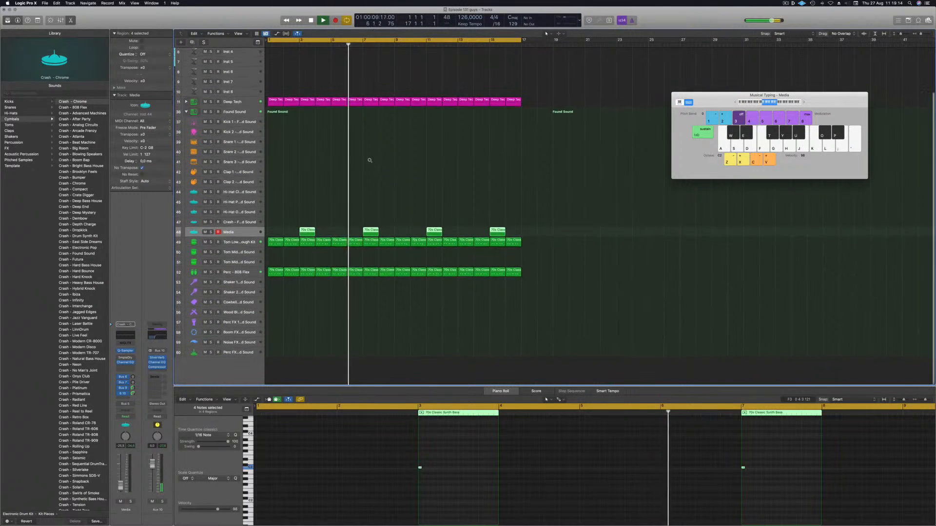
left_click(293, 334)
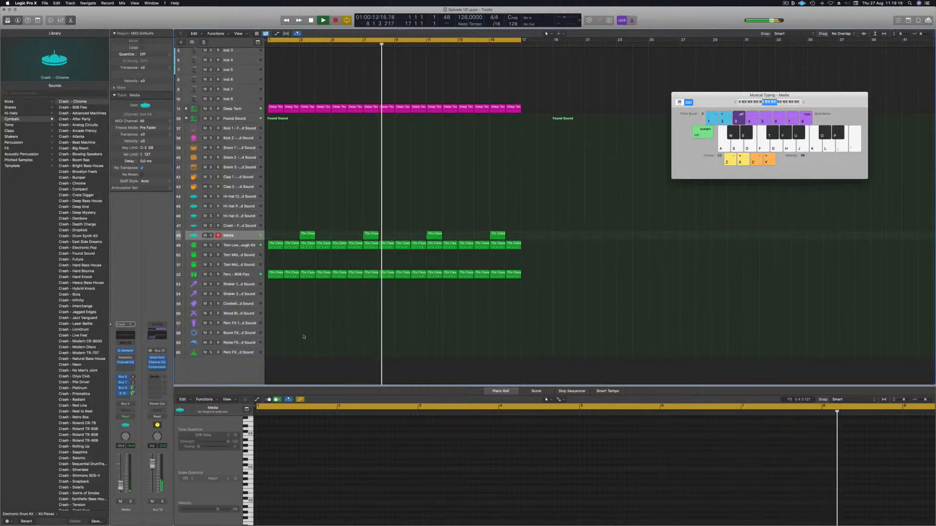
left_click_drag(307, 234, 271, 346)
key("Return")
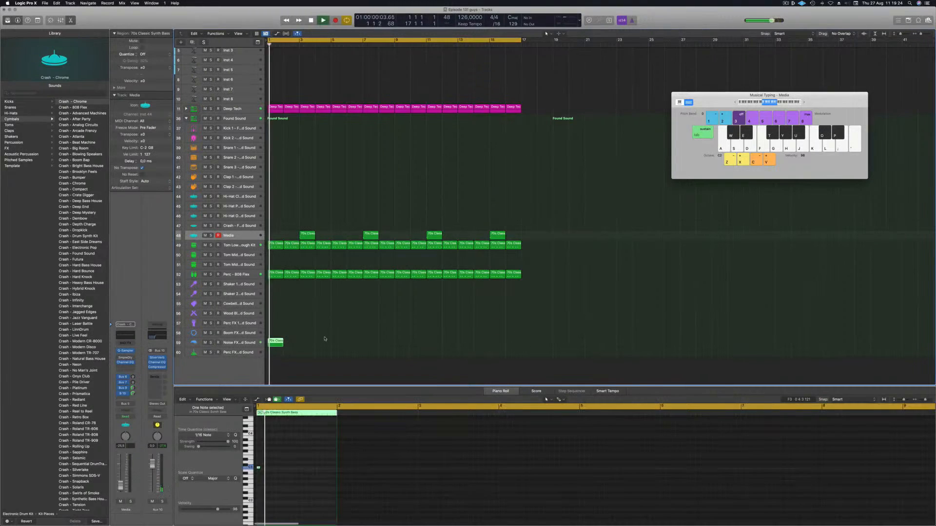
key("space")
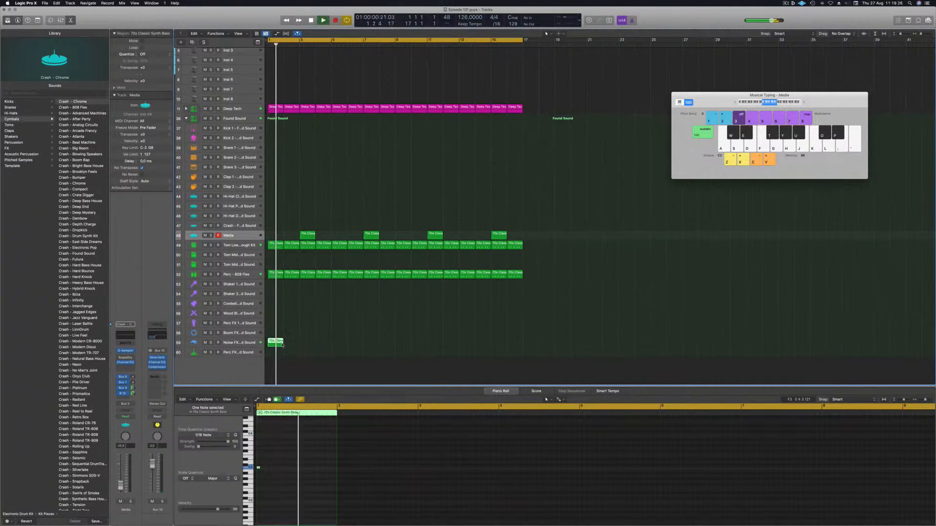
Step: Move the note in the Noise FX region a step later in the piano roll
key("super+Right")
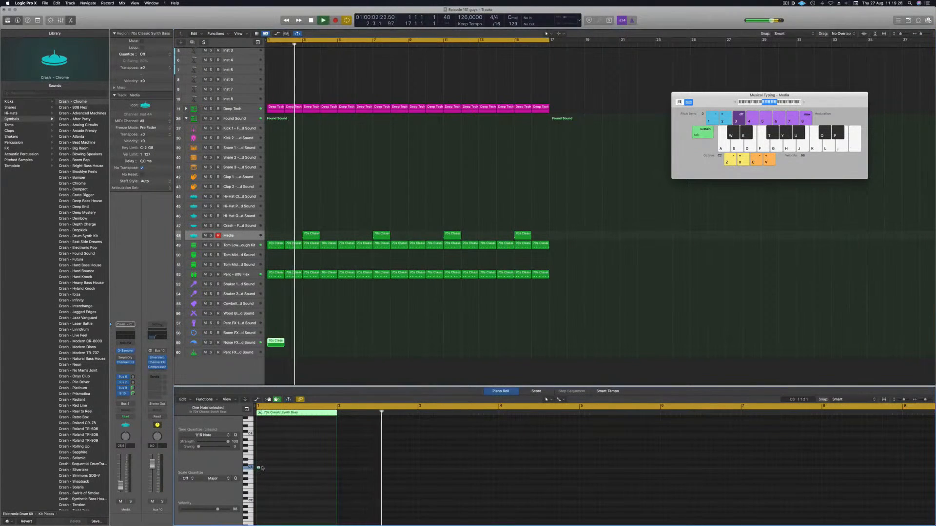
left_click_drag(258, 467, 289, 469)
key("Return")
Step: Duplicate and repeat the Noise FX region to fill bars 1 to 16
key("super+Right")
key("super+Right")
key("super+Right")
key("Return")
left_click_drag(277, 342, 293, 343)
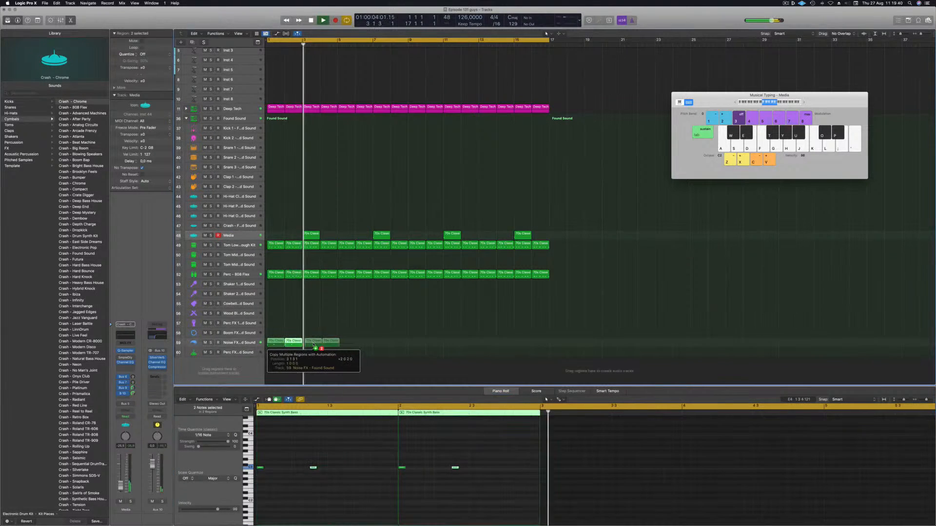
key("super+r")
mouse_move(351, 345)
left_mouse_down()
mouse_move(276, 343)
mouse_move(346, 344)
left_mouse_up()
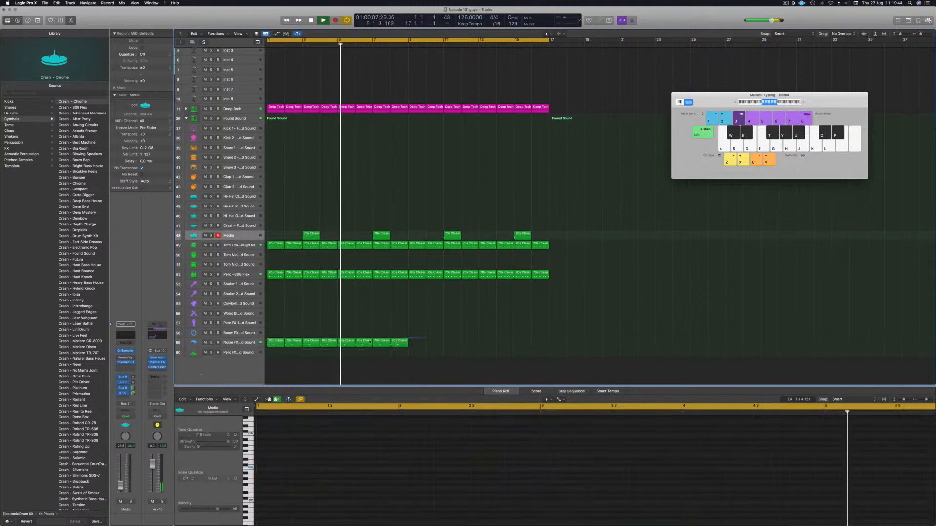
left_click_drag(278, 343, 420, 346)
scroll(361, 324, "down", 3)
scroll(361, 323, "down", 1)
left_click(301, 322)
key("Return")
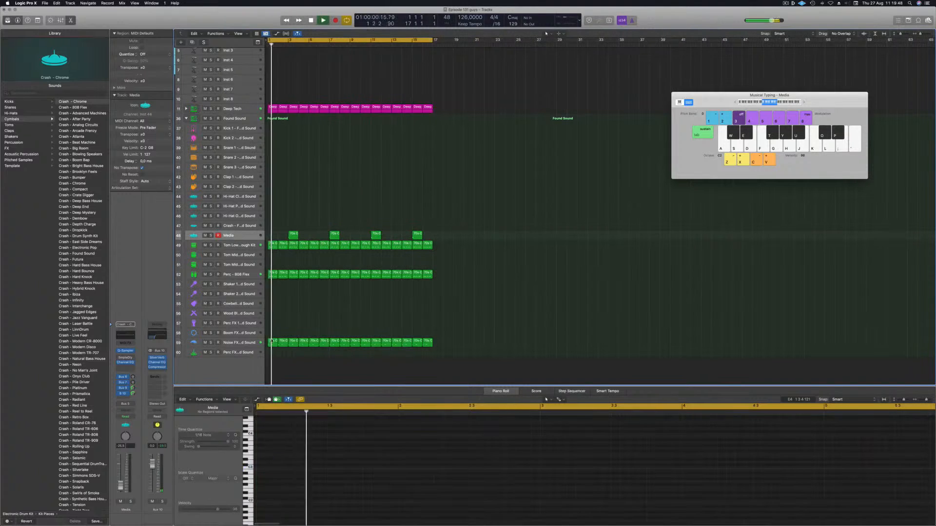
Step: Add a send on the Noise FX - Found Sound channel and set its send level
left_click(272, 342)
scroll(321, 324, "up", 3)
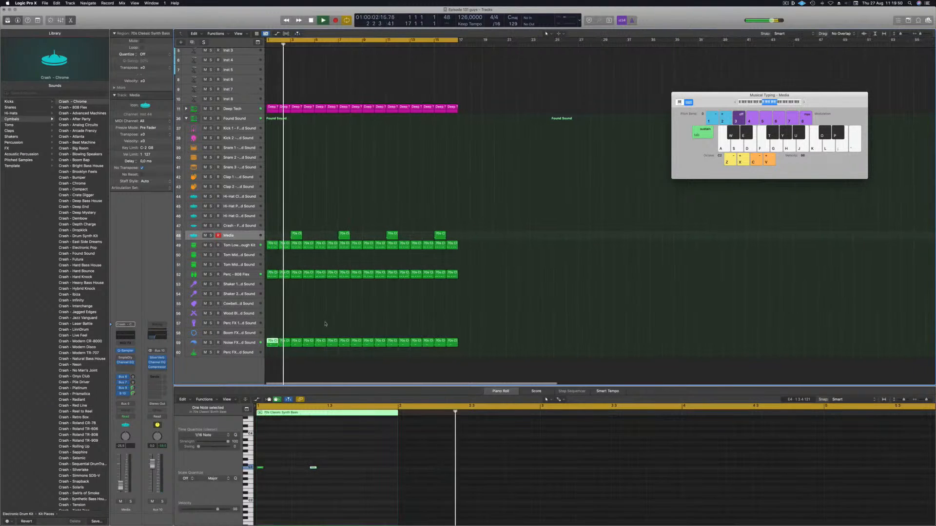
left_click(245, 343)
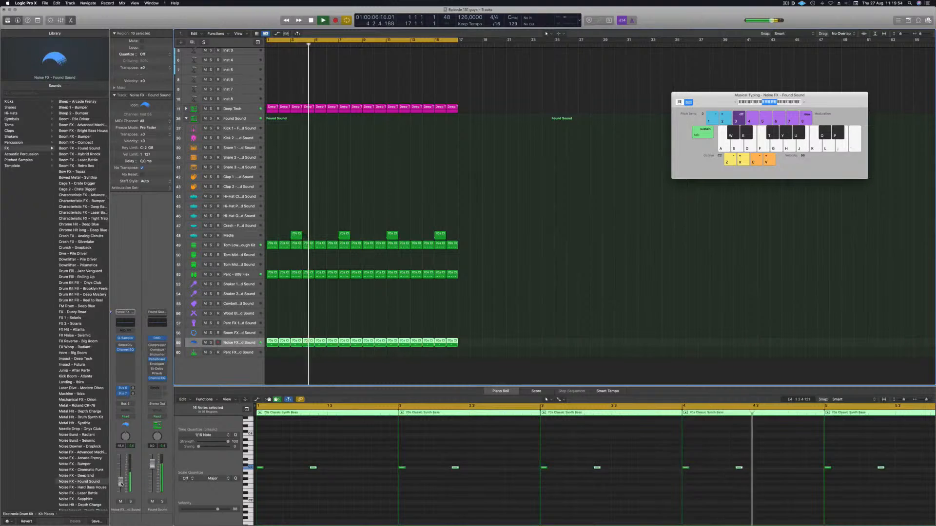
left_click(123, 399)
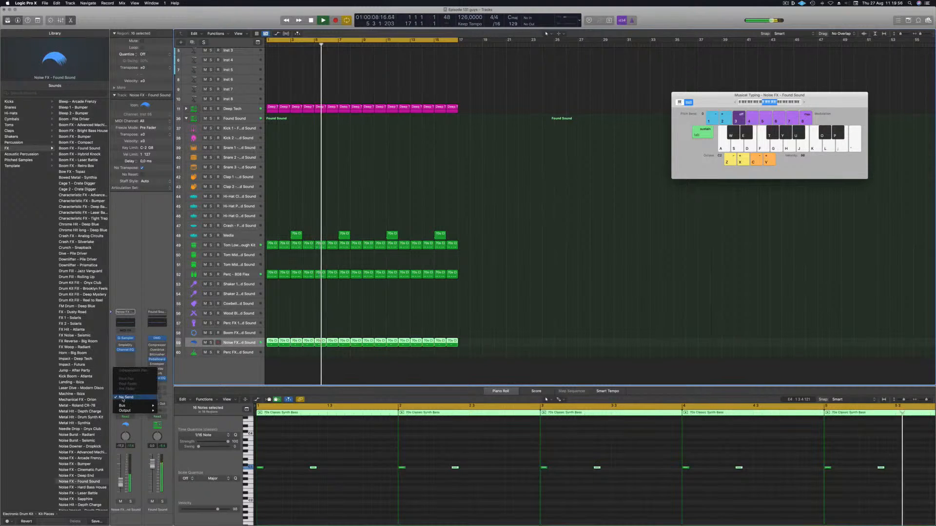
mouse_move(132, 405)
left_click(171, 388)
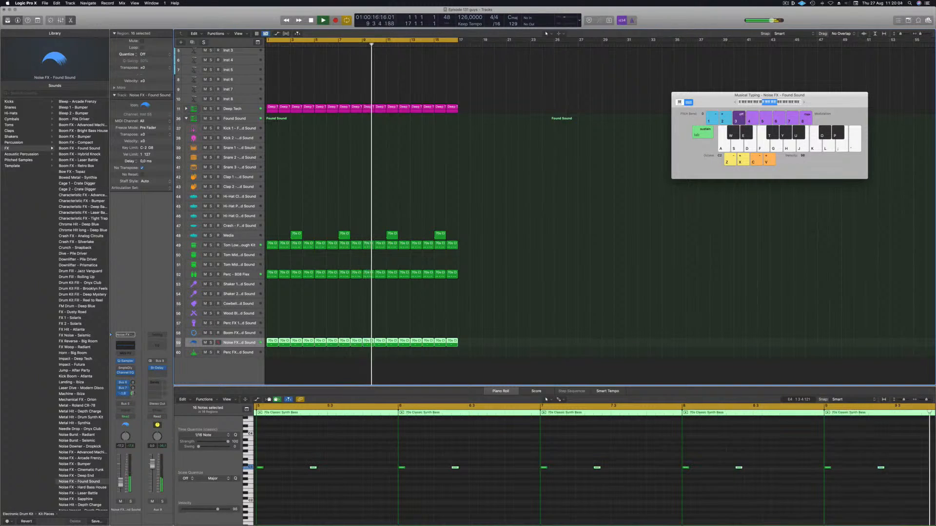
left_click_drag(133, 394, 133, 391)
left_click(378, 309)
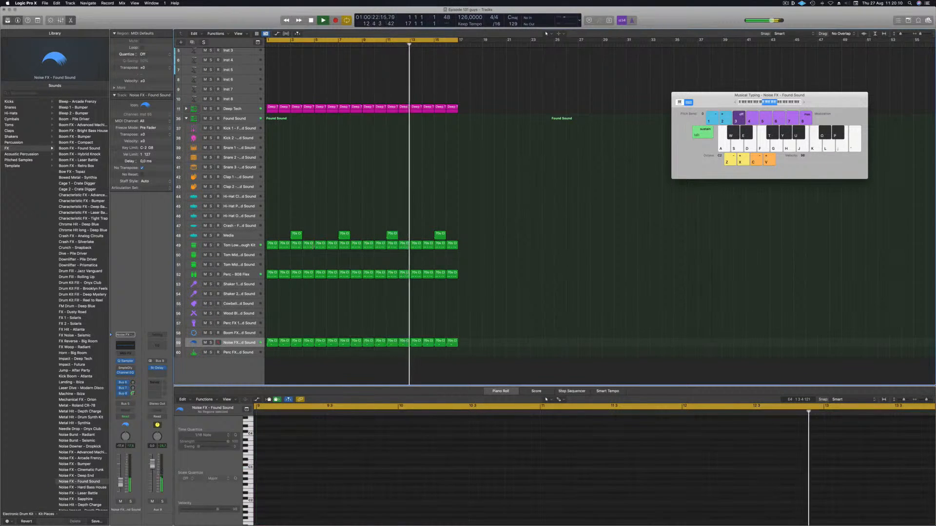
scroll(342, 111, "up", 4)
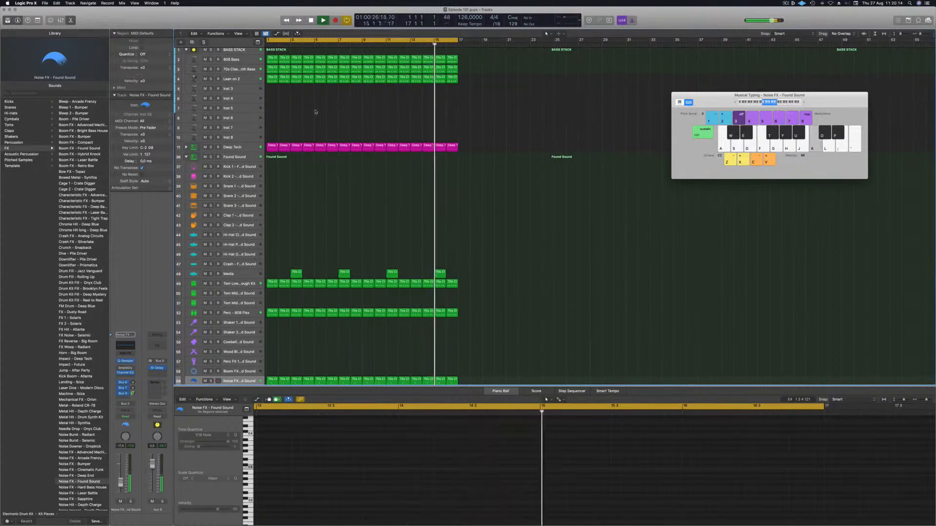
Step: Select the Inst 3 track, enlarge its track height and open its Alchemy instrument
scroll(312, 112, "up", 2)
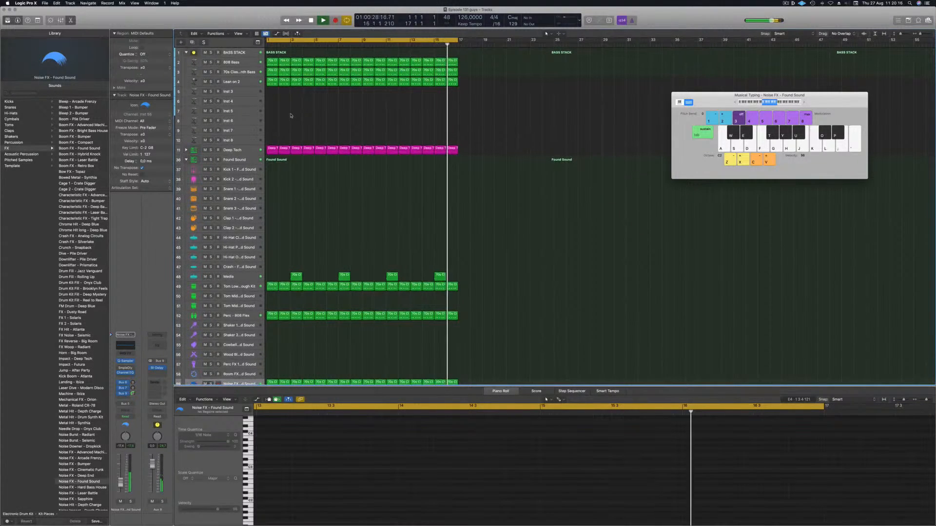
left_click(251, 91)
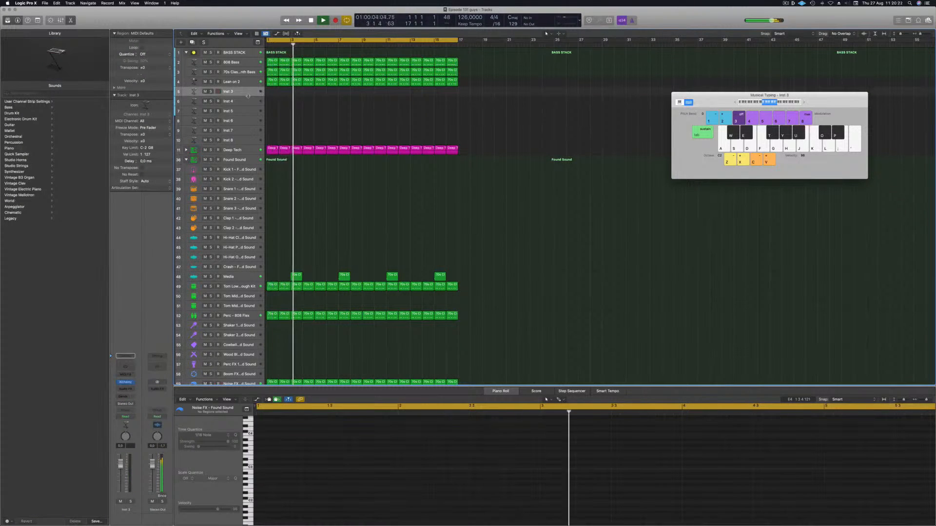
left_click_drag(249, 97, 245, 129)
key("Return")
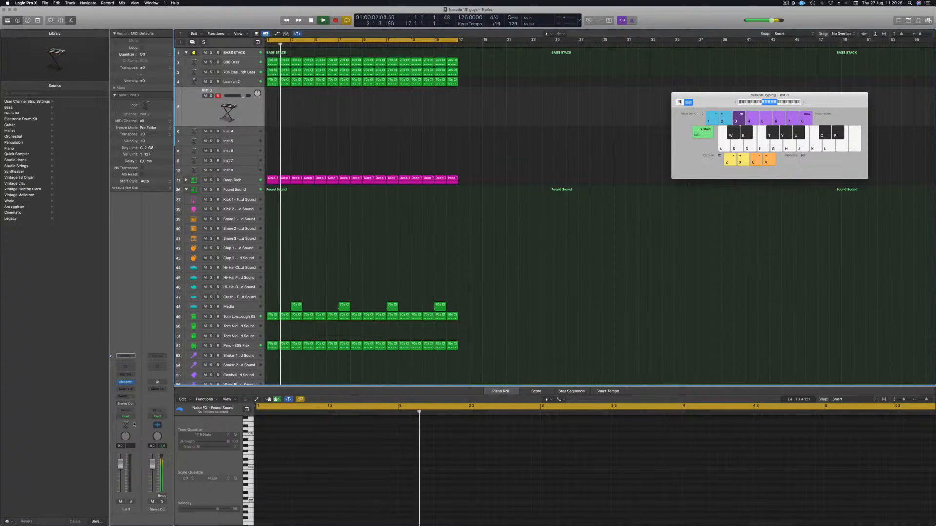
left_click(125, 381)
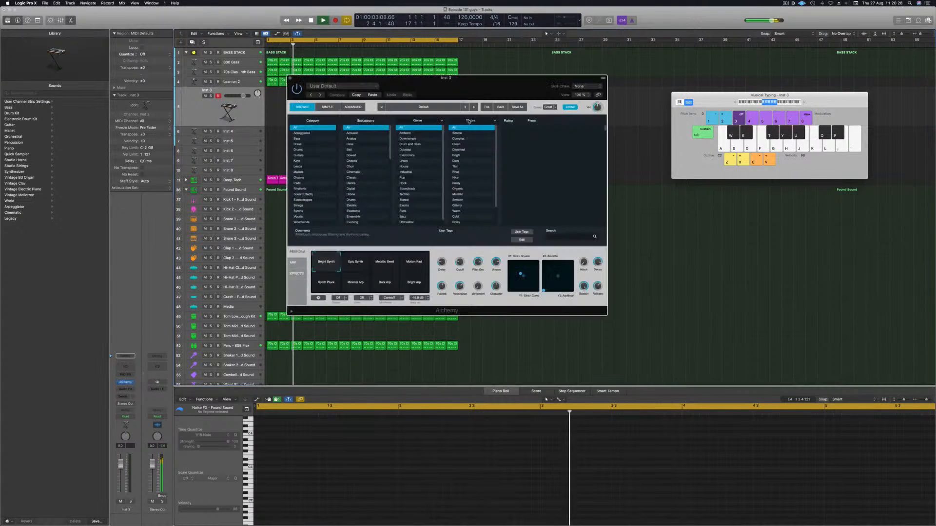
Step: Load the Perfect Pad 01 preset from Alchemy's Pads category
left_click_drag(474, 83, 614, 128)
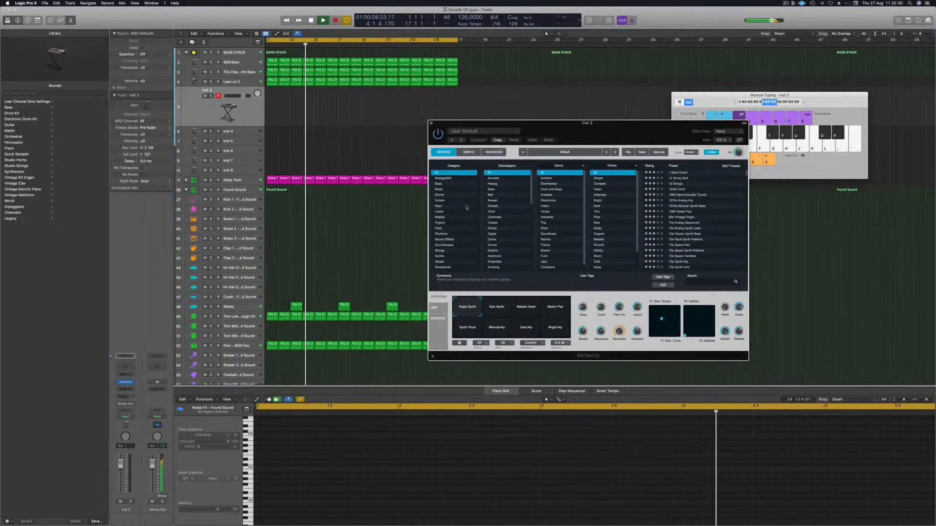
left_click(443, 228)
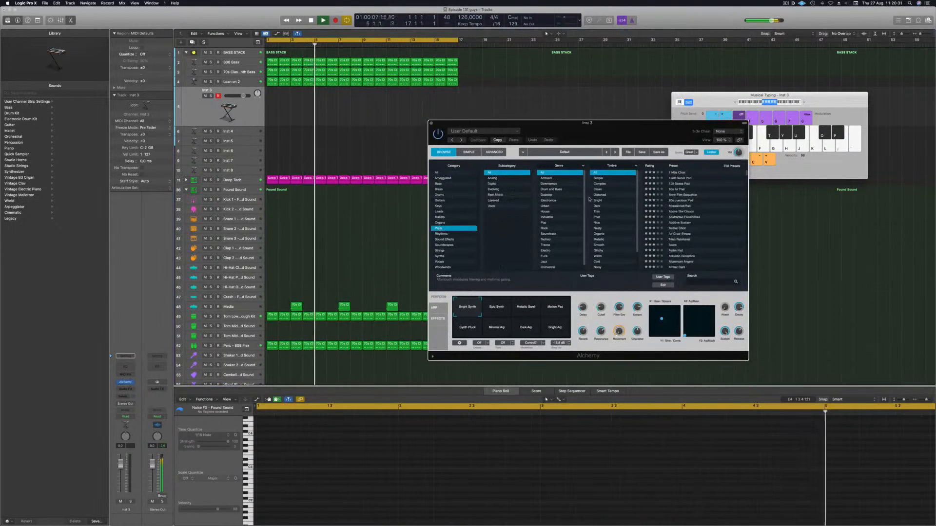
left_click(650, 166)
left_click(681, 178)
left_click_drag(654, 130, 610, 141)
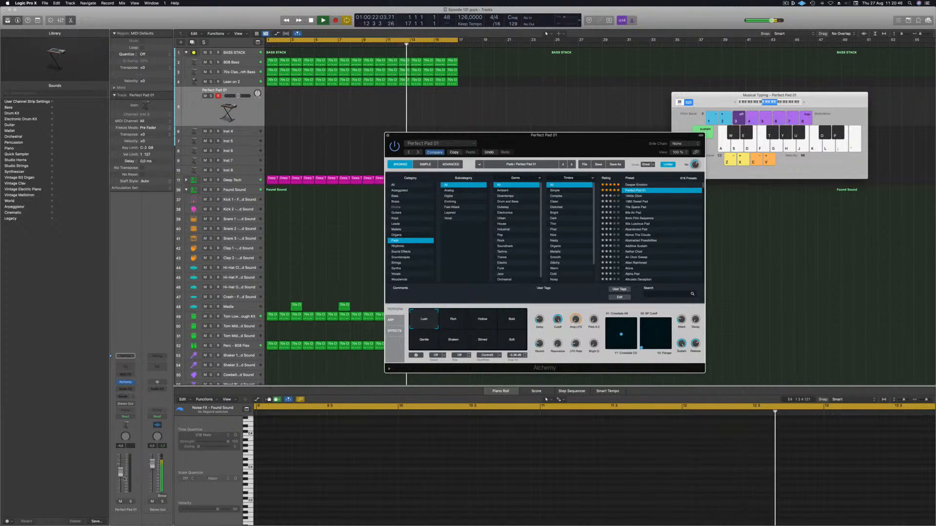
Step: Add sends to Bus 10 (Aux 10) and Bus 9 (Aux 9) on the pad channel
left_click(121, 398)
mouse_move(121, 405)
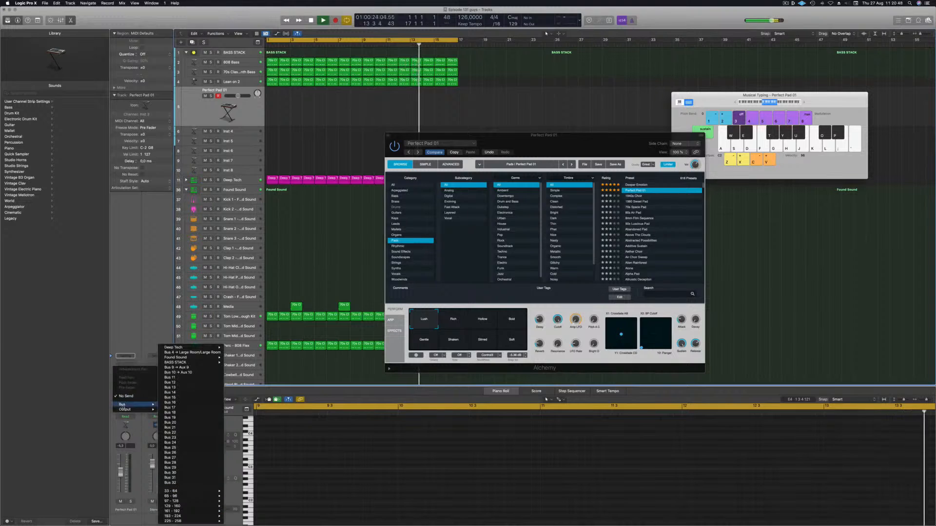
left_click(192, 373)
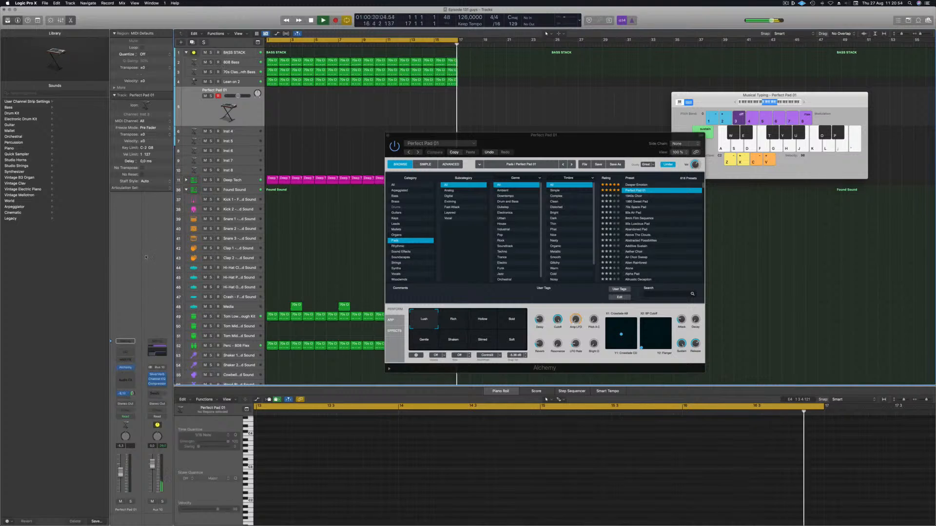
left_click(123, 393)
mouse_move(122, 405)
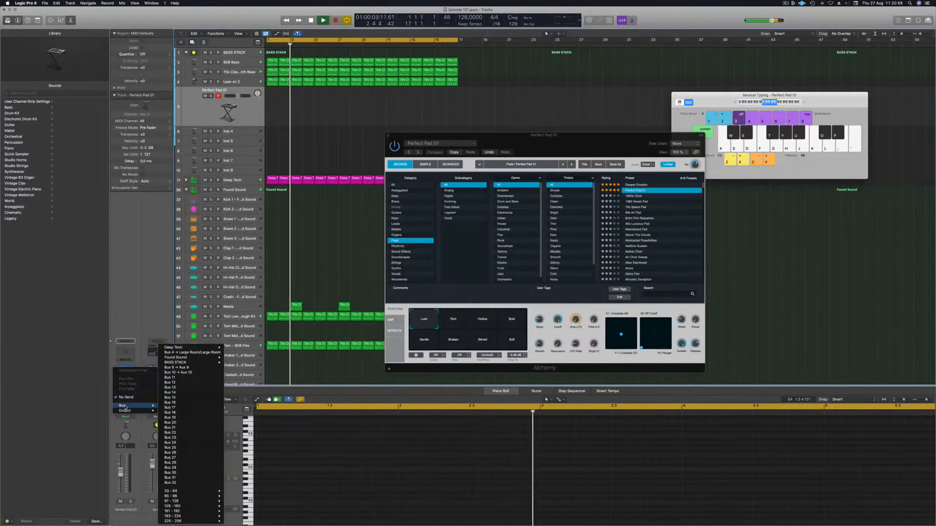
left_click(188, 367)
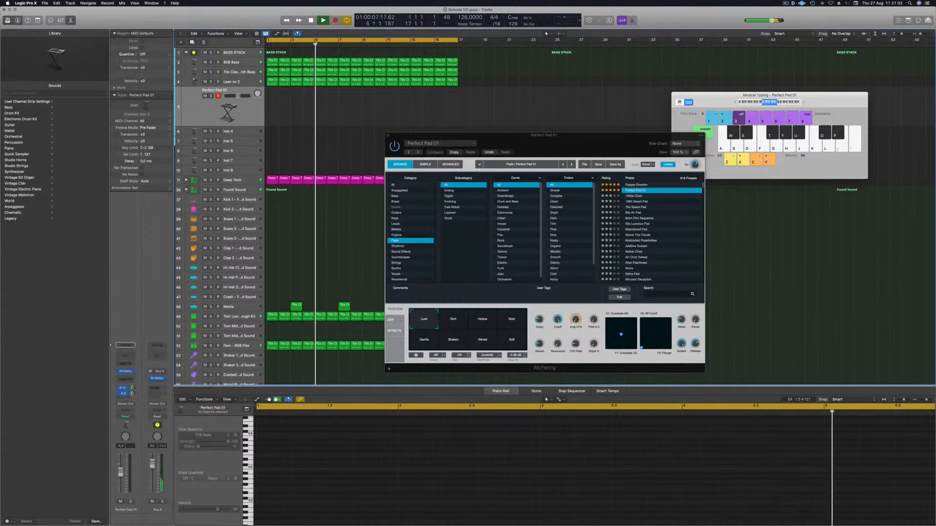
left_click_drag(630, 140, 614, 139)
left_click_drag(586, 142, 586, 142)
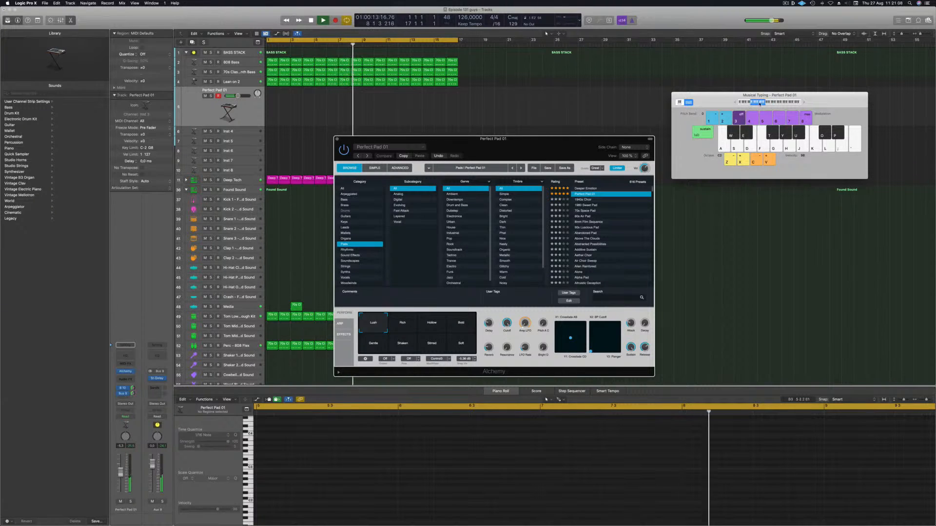
left_click_drag(823, 97, 776, 76)
left_click(122, 470)
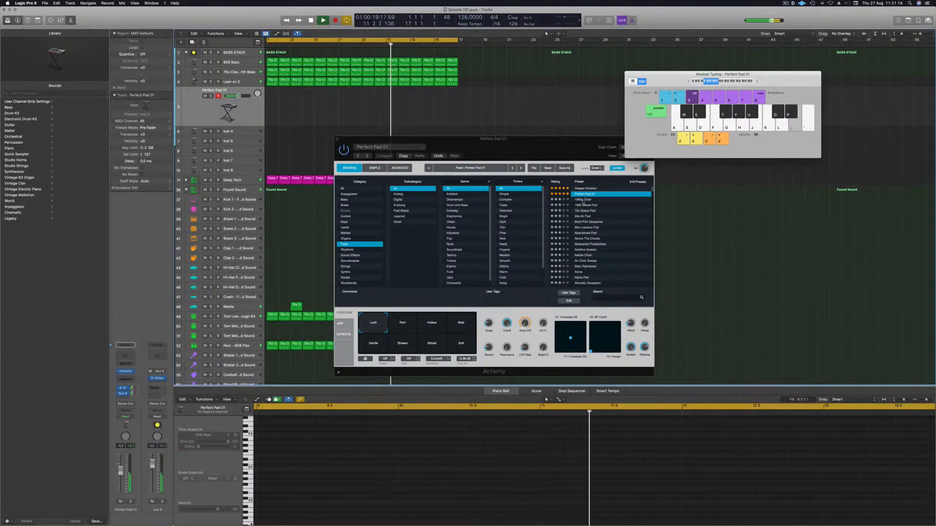
left_click_drag(548, 146, 716, 123)
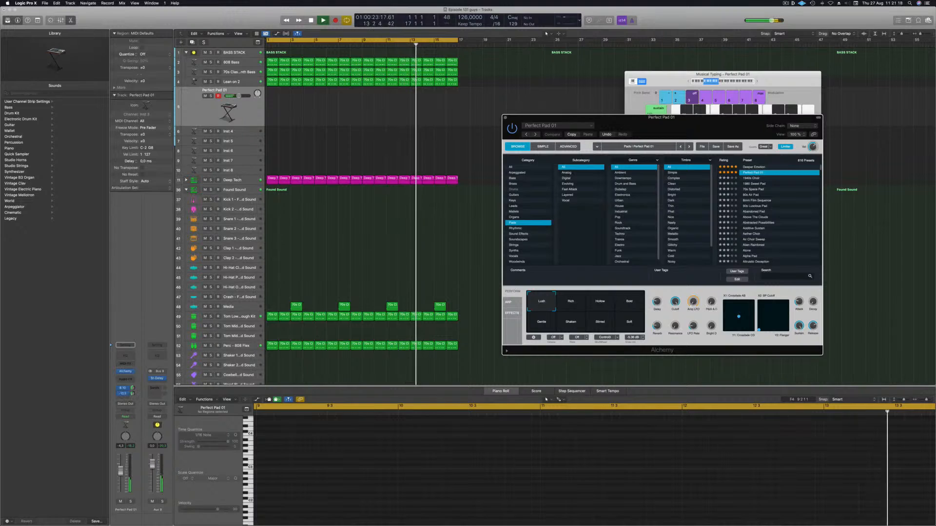
left_click(132, 393)
left_click(132, 388)
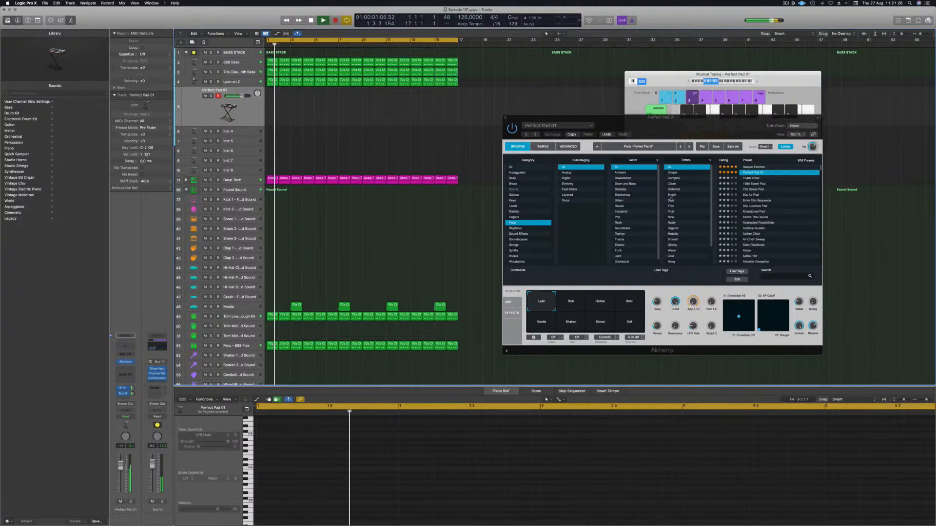
Step: Audition the Hollow, Bold, Soft and Gentle perform pads of the Perfect Pad 01 patch
left_click(610, 303)
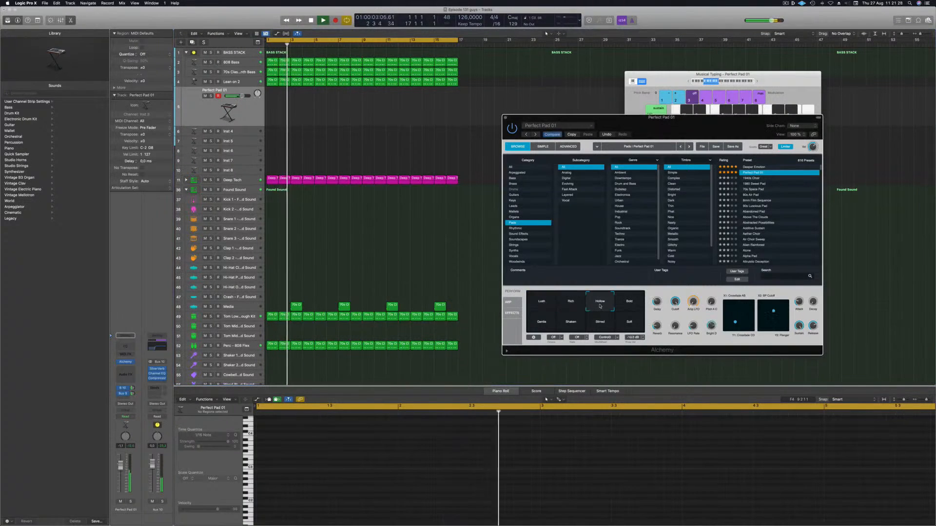
left_click(629, 304)
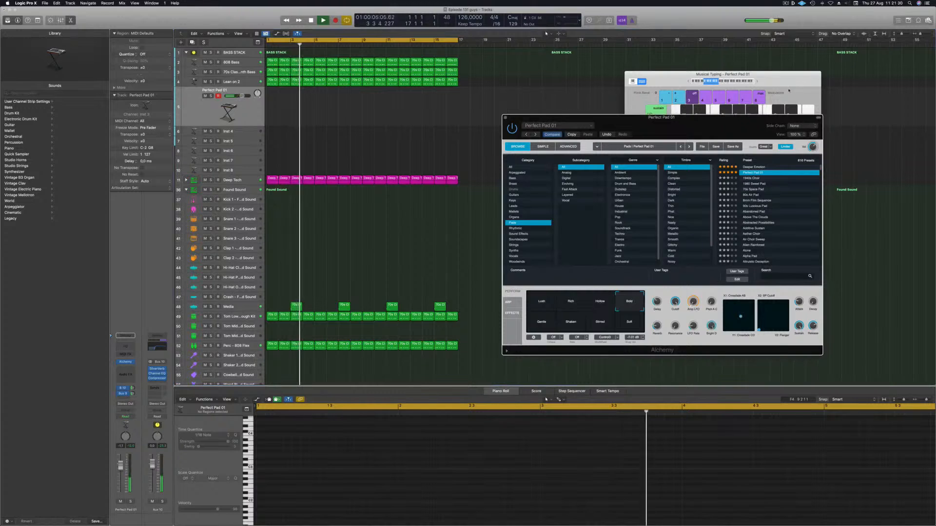
left_click(757, 83)
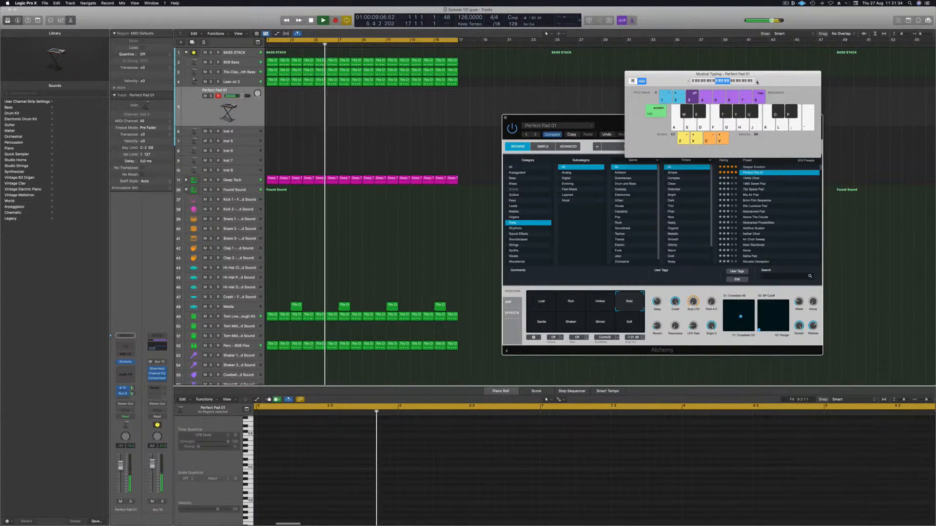
left_click_drag(757, 83, 735, 75)
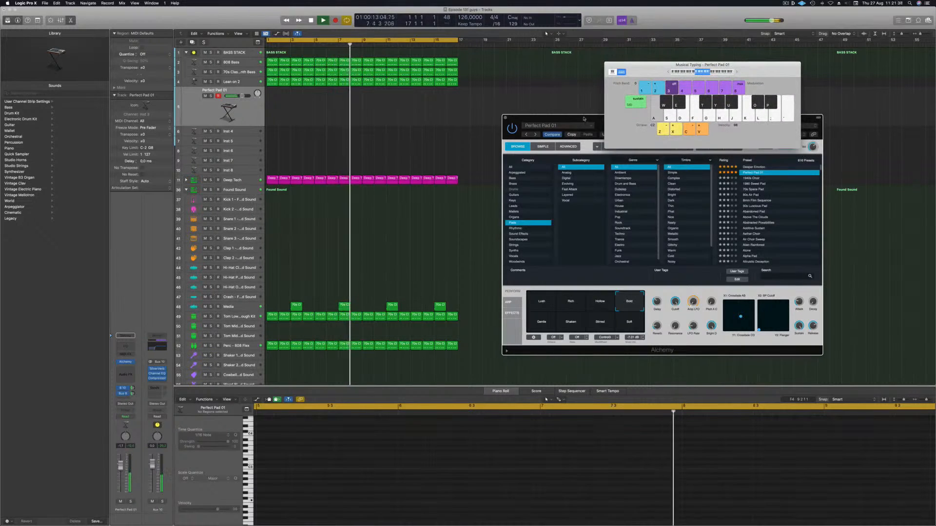
left_click_drag(580, 194, 540, 182)
left_click(590, 310)
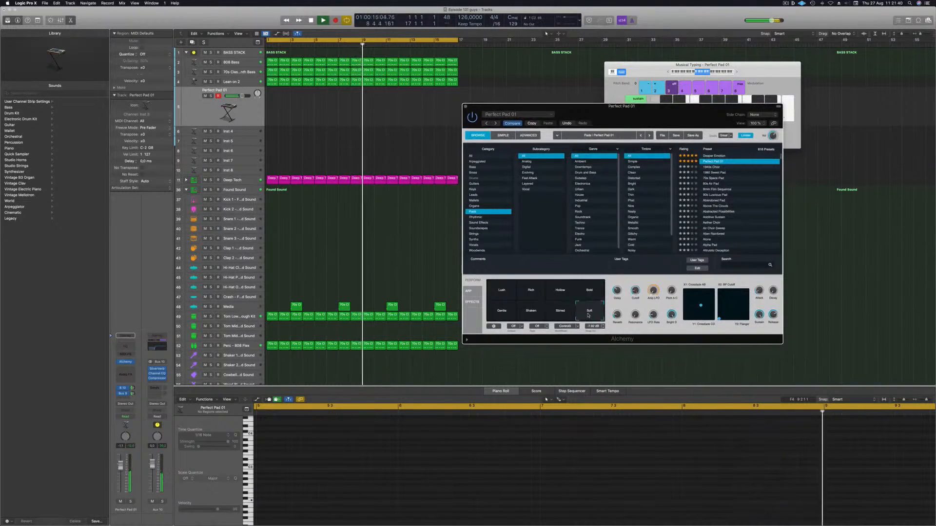
left_click(497, 316)
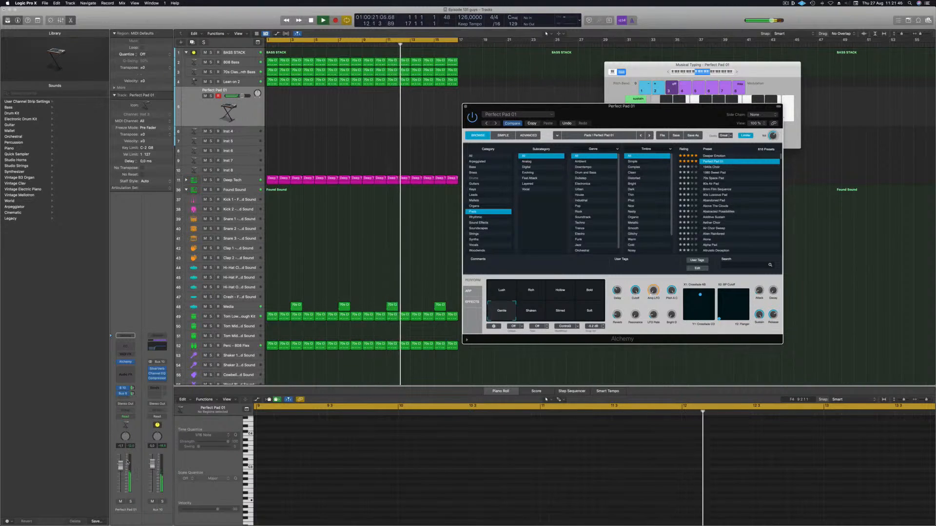
Step: Lower the pad channel's volume slightly and switch Alchemy to the Deeper Emotion preset
left_click_drag(120, 469, 120, 471)
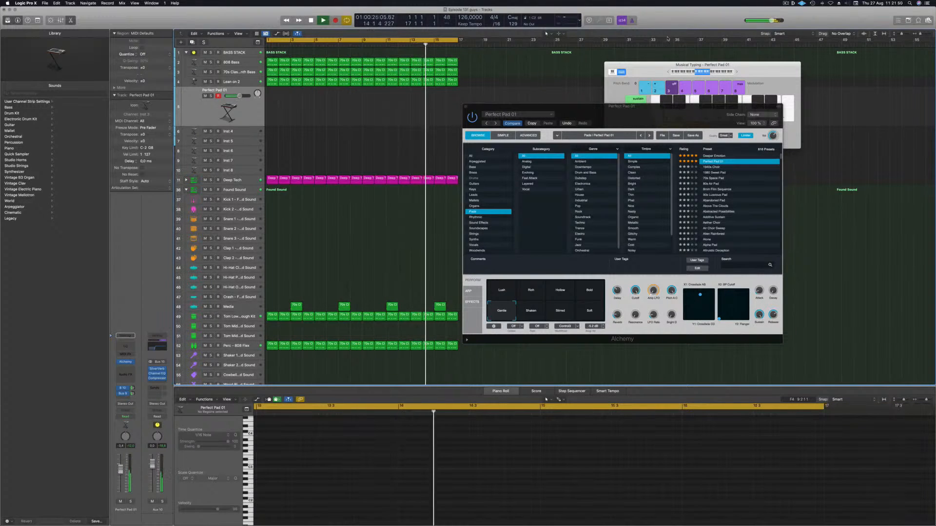
left_click(668, 72)
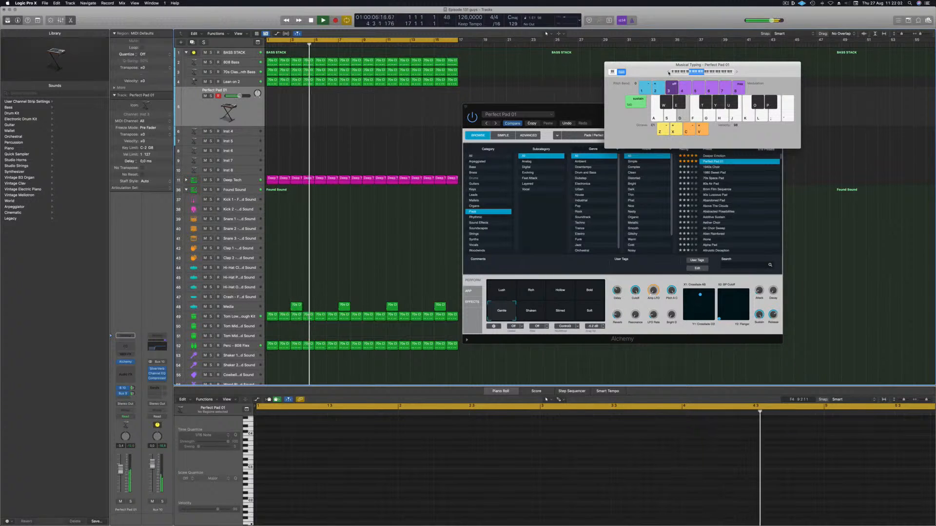
left_click_drag(692, 65, 775, 37)
left_click(714, 156)
left_click_drag(678, 118, 634, 111)
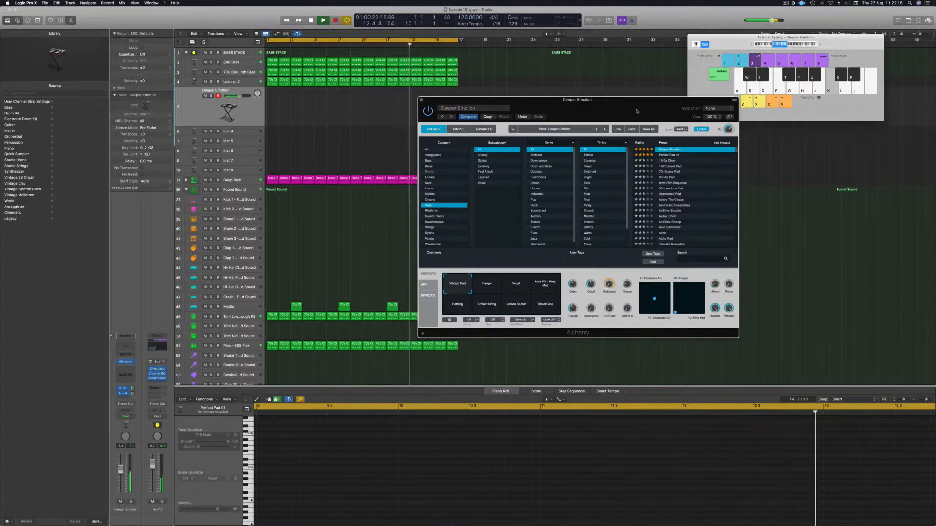
Step: Record a pad chord on the Inst 3 track, then split and trim the region so it starts at bar 1
key("r")
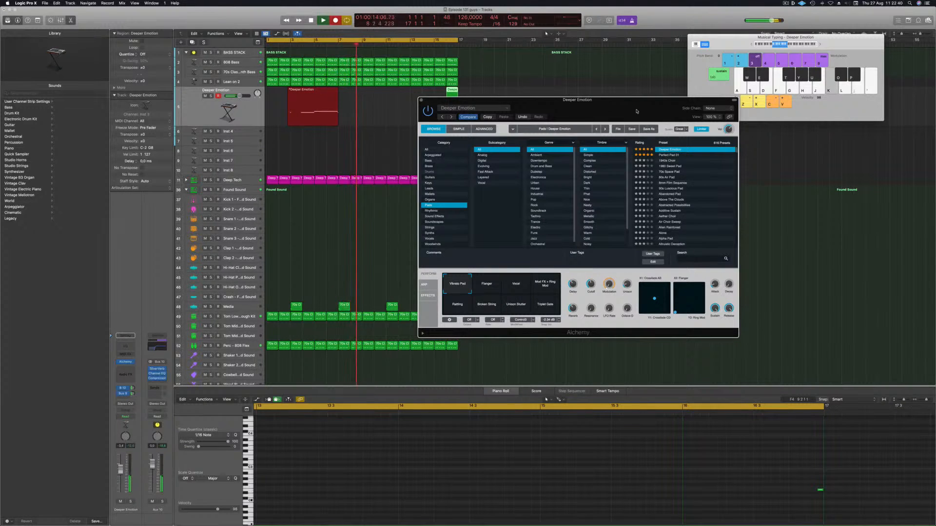
key("space")
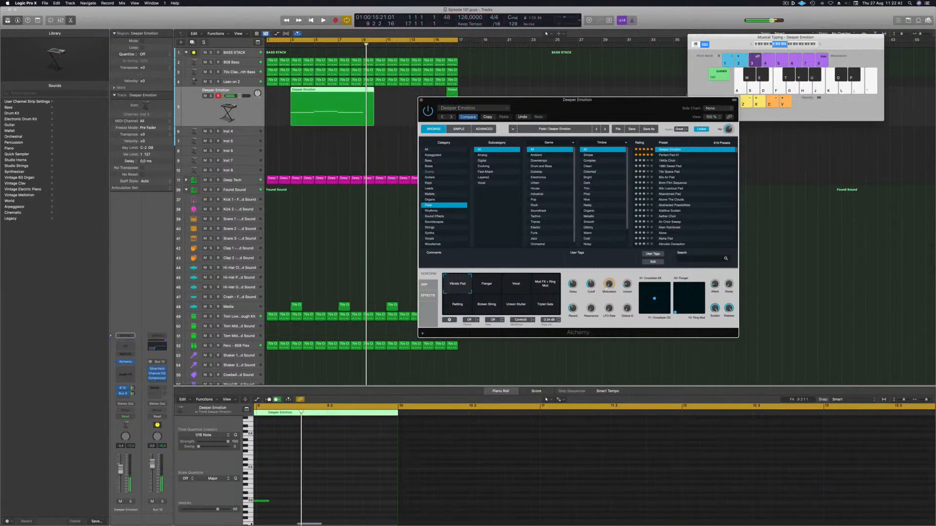
left_click(315, 107)
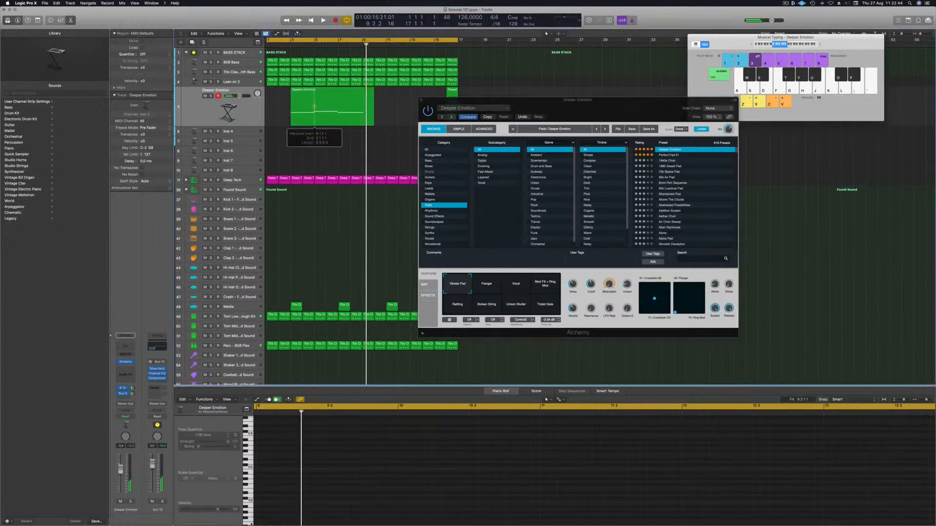
double_click(315, 106, "super")
left_click(510, 170)
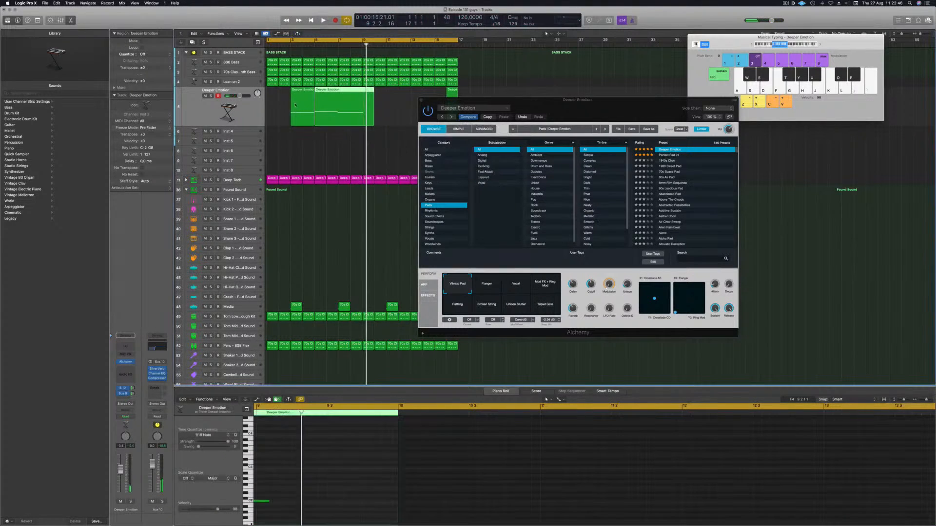
left_click_drag(363, 106, 316, 107)
left_click(314, 102, "super")
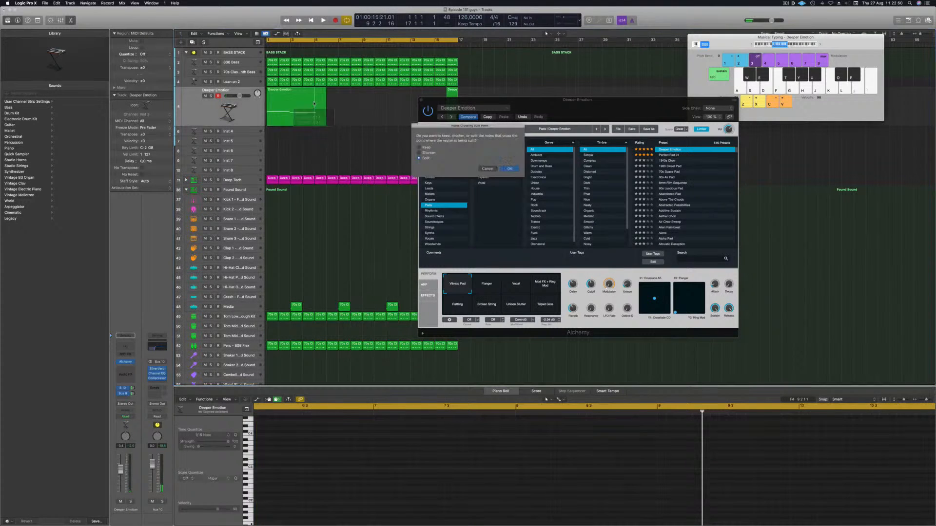
left_click(515, 171)
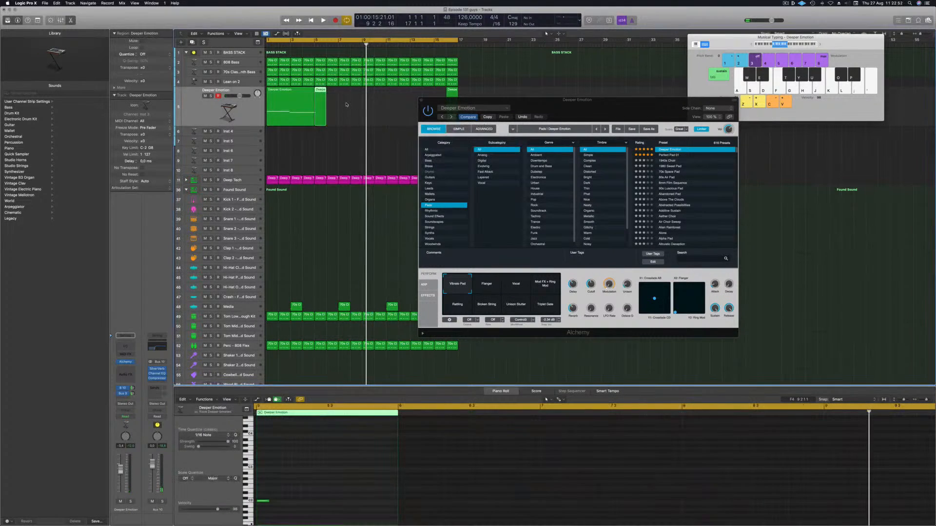
key("Delete")
key("space")
left_click(282, 99)
key("Return")
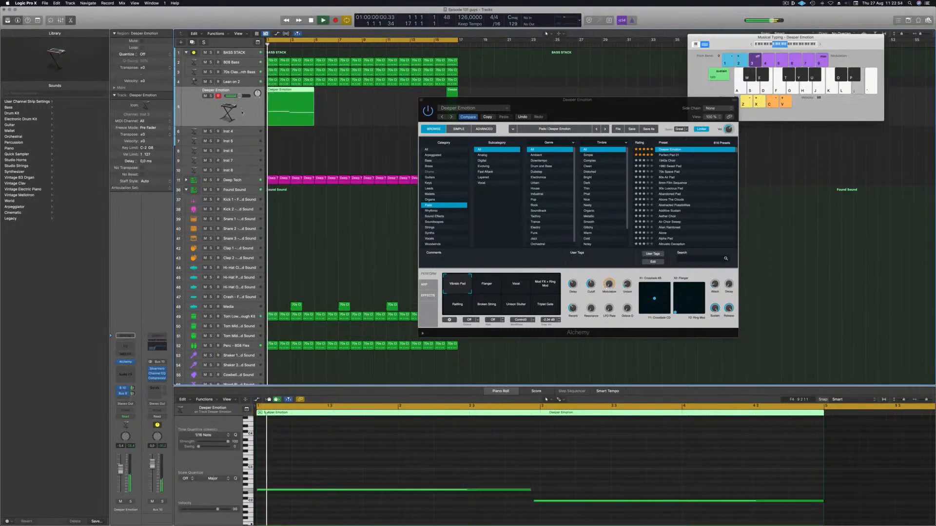
Step: Select Alchemy's Flanger perform pad and lower the pad channel's volume slightly
left_click_drag(239, 96, 239, 96)
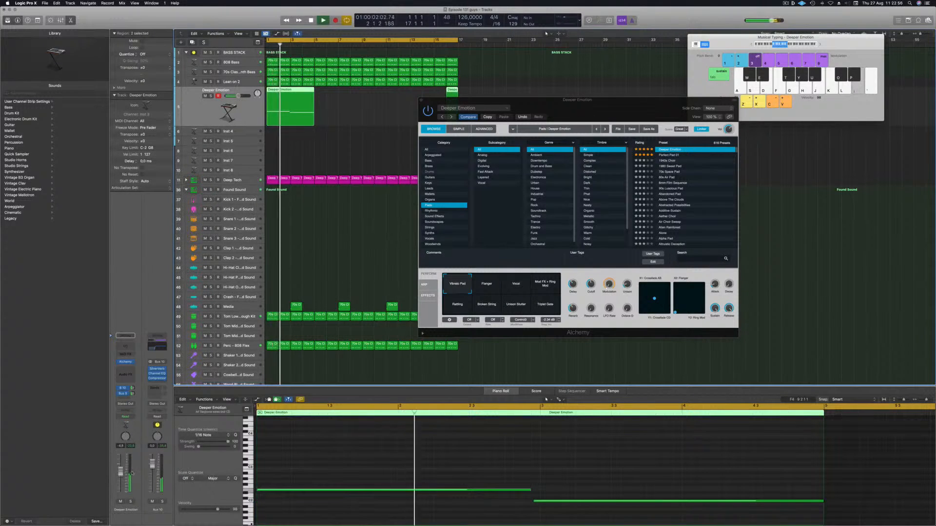
key("Return")
left_click(501, 287)
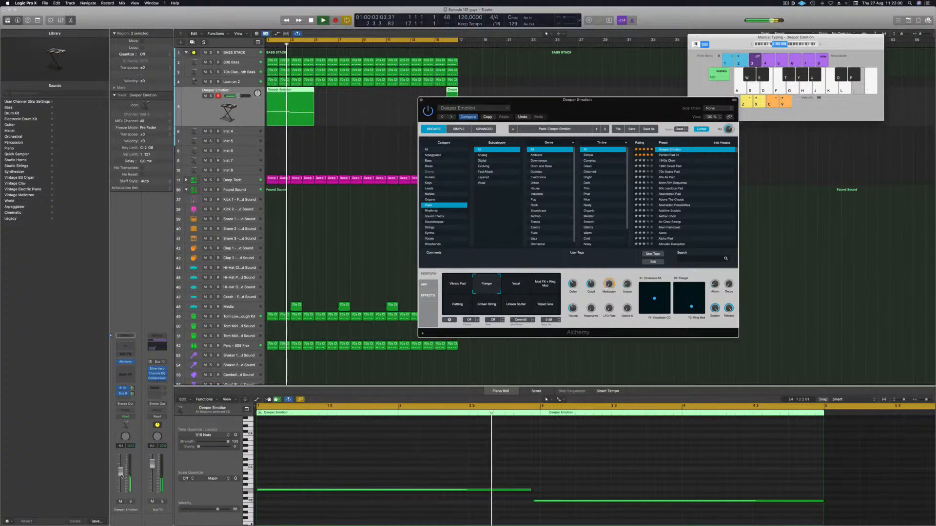
left_click_drag(120, 471, 121, 476)
key("Return")
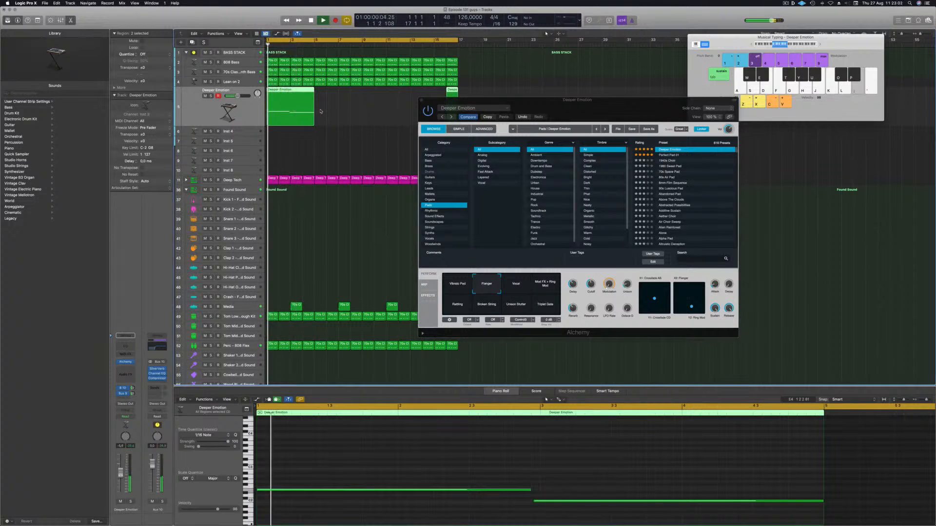
left_click_drag(499, 101, 623, 118)
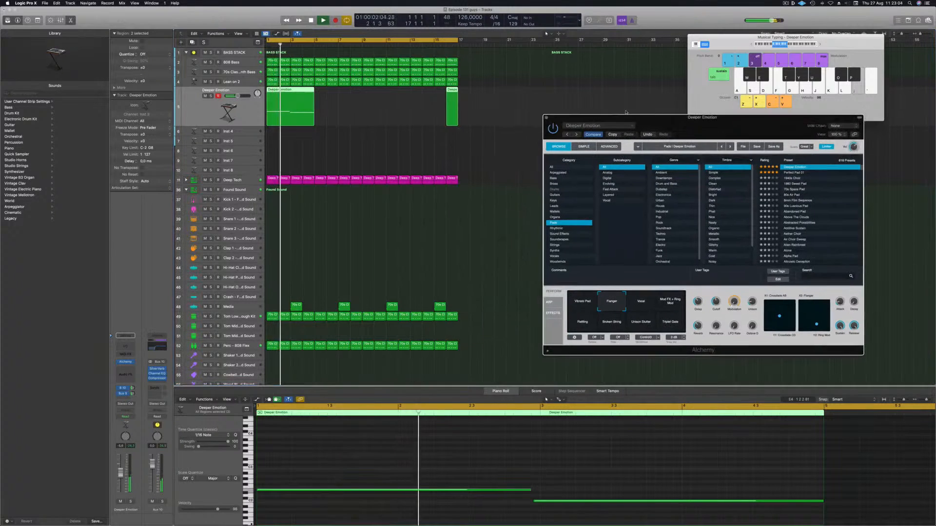
Step: Delete the trailing pad region and repeat the first pad region so four copies run back to back from bar 1
left_click(447, 109)
key("Delete")
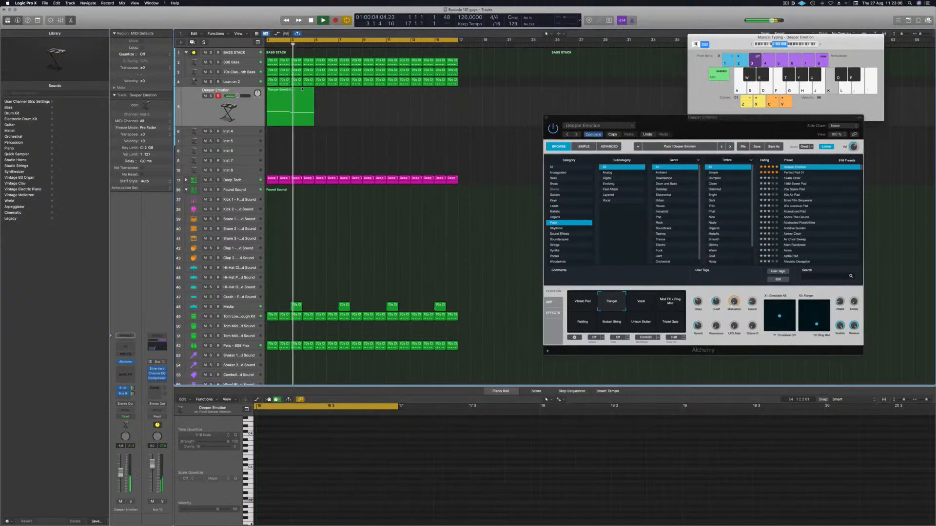
left_click(305, 99)
left_click_drag(304, 99, 352, 97, "alt")
left_click(301, 89, "shift")
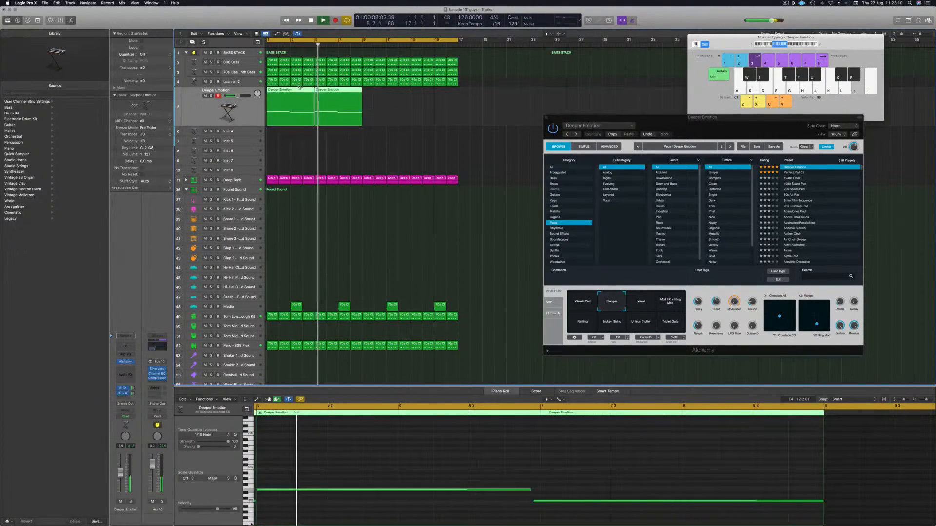
left_click_drag(297, 89, 392, 92, "alt")
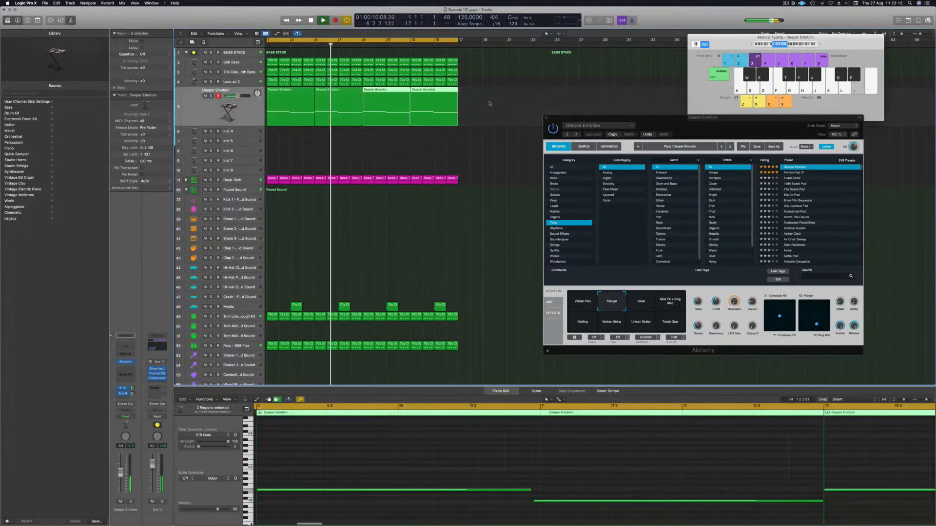
Step: Select all notes of the pad regions in the Piano Roll, transpose them up, and play the arrangement from the start
scroll(392, 489, "down", 6)
left_click(383, 463)
key("super+a")
scroll(291, 487, "left", 2)
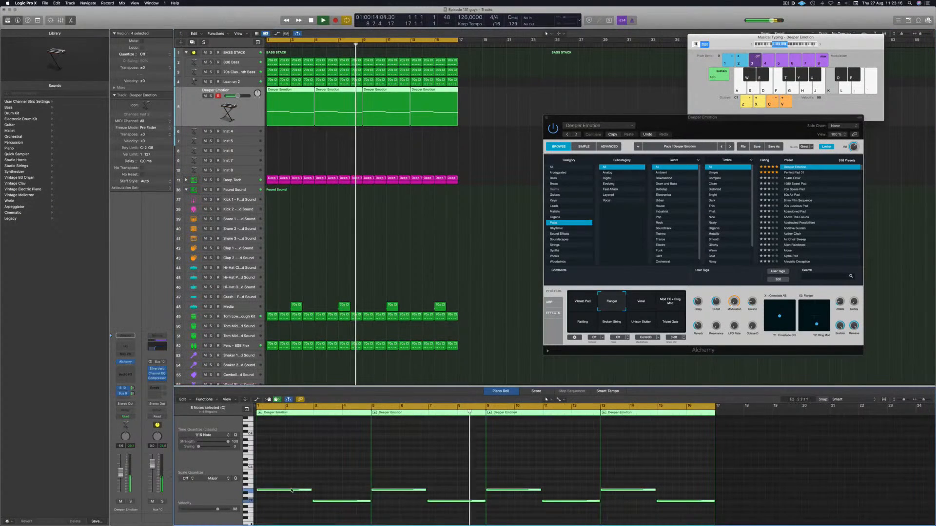
left_click_drag(291, 487, 291, 459, "alt")
key("Return")
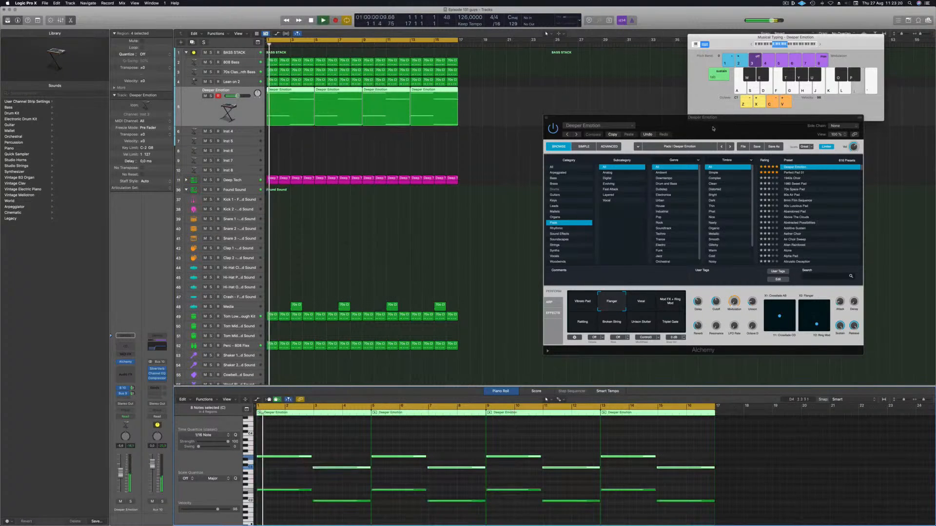
Step: Audition Alchemy's Vocal, Rattling and Broken String perform pads on the Deeper Emotion patch
left_click_drag(706, 123, 664, 132)
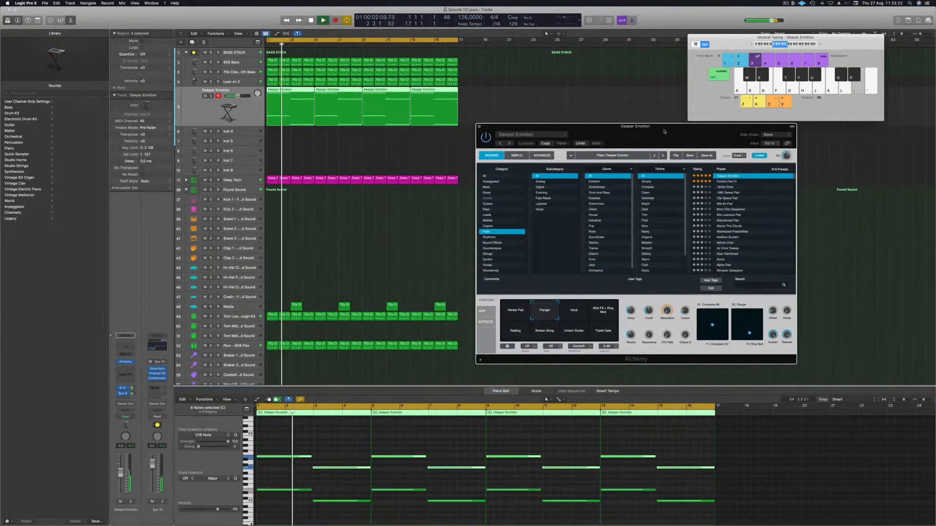
left_click(575, 310)
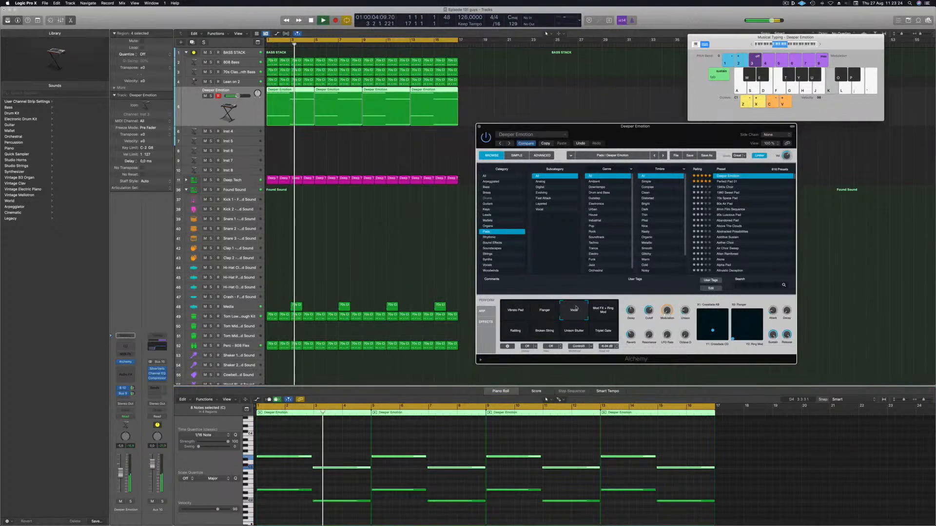
key("Return")
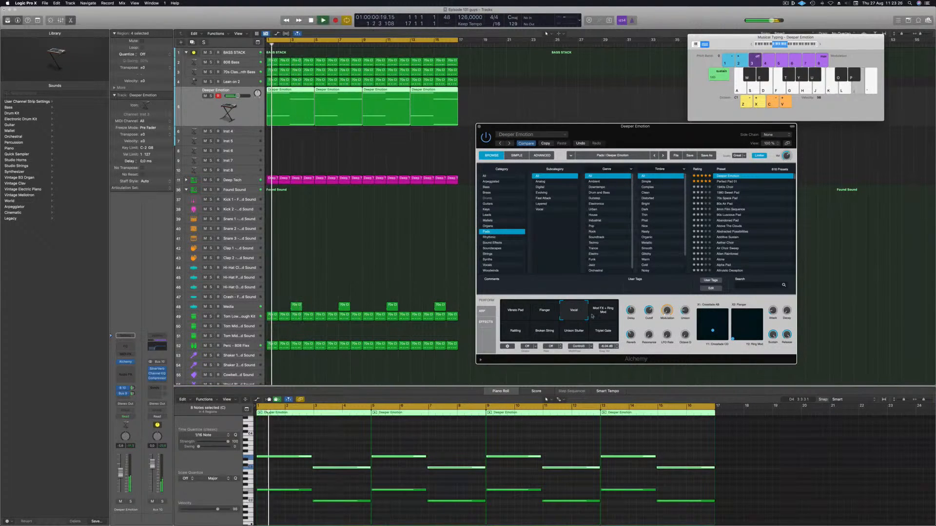
left_click(511, 331)
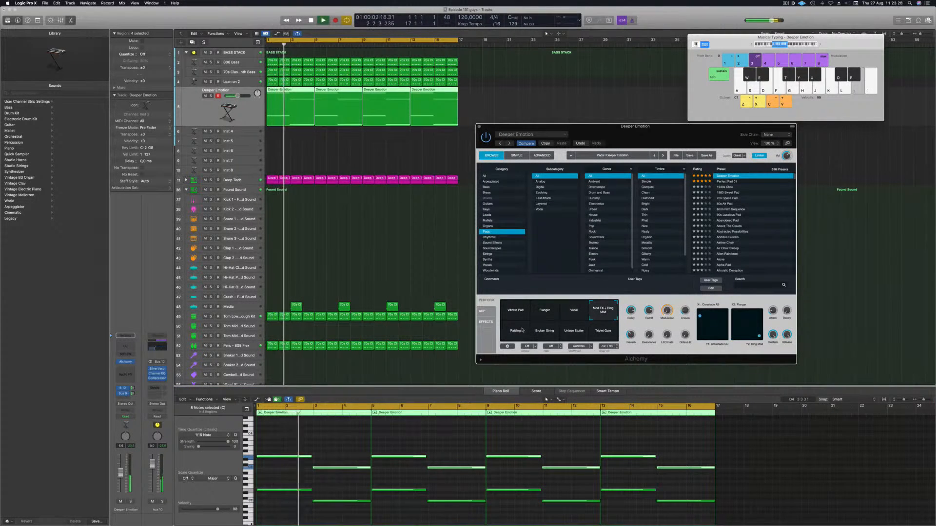
left_click(550, 334)
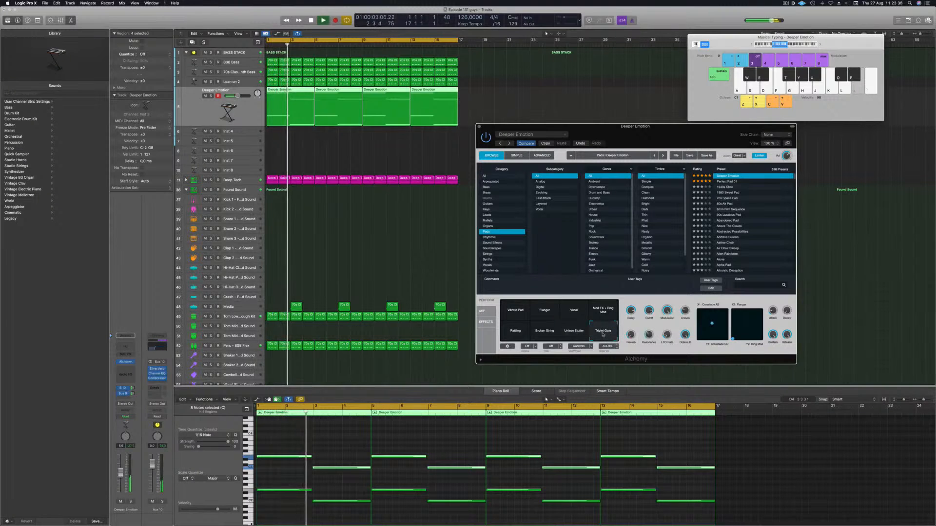
Step: Load the Perfect Pad 01 preset and audition its Soft and Stirred perform pads
left_click(727, 181)
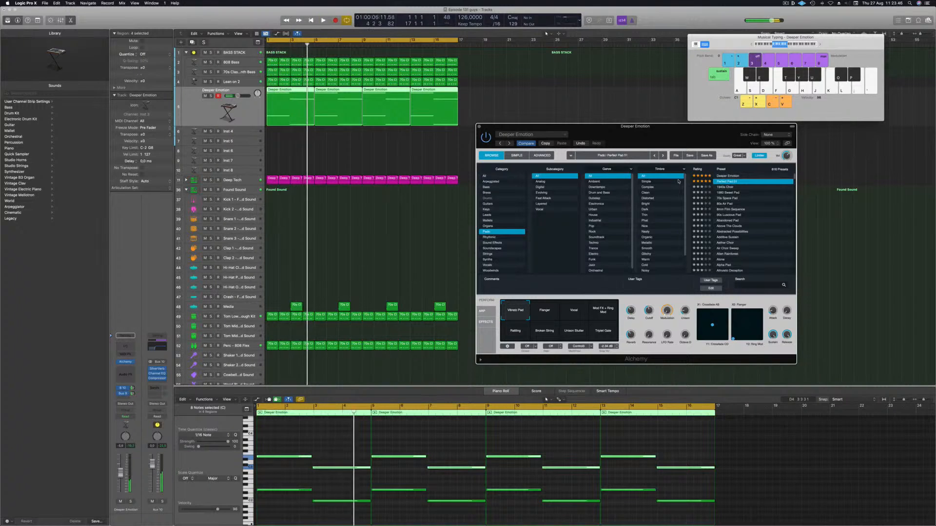
left_click(598, 335)
left_click(573, 337)
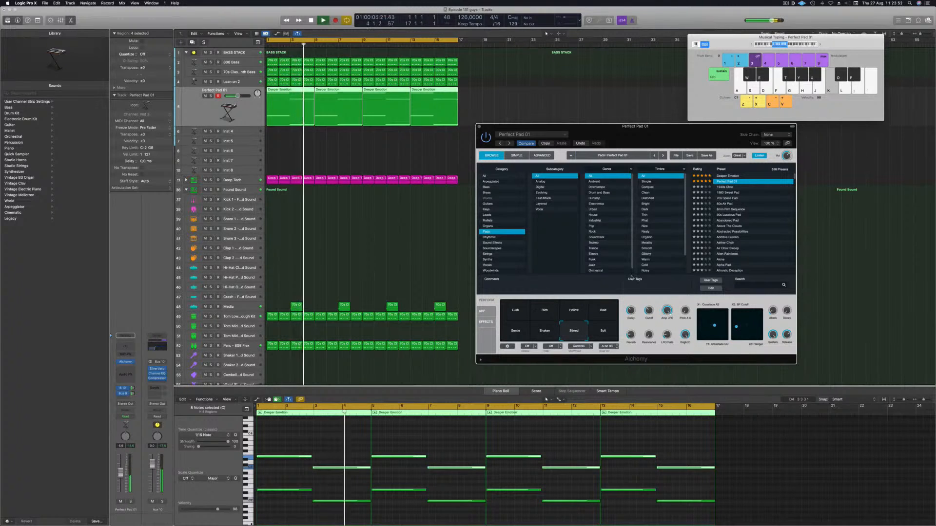
Step: Audition the Perfect Pad 02, Perfect Pad 03 and Phaser Pad presets in Alchemy's browser
left_click(721, 169)
scroll(749, 204, "up", 3)
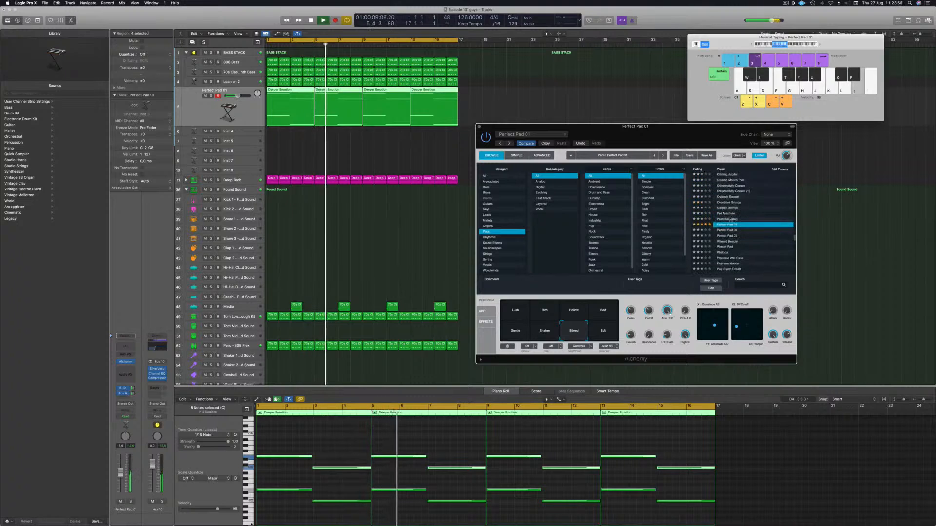
left_click(723, 230)
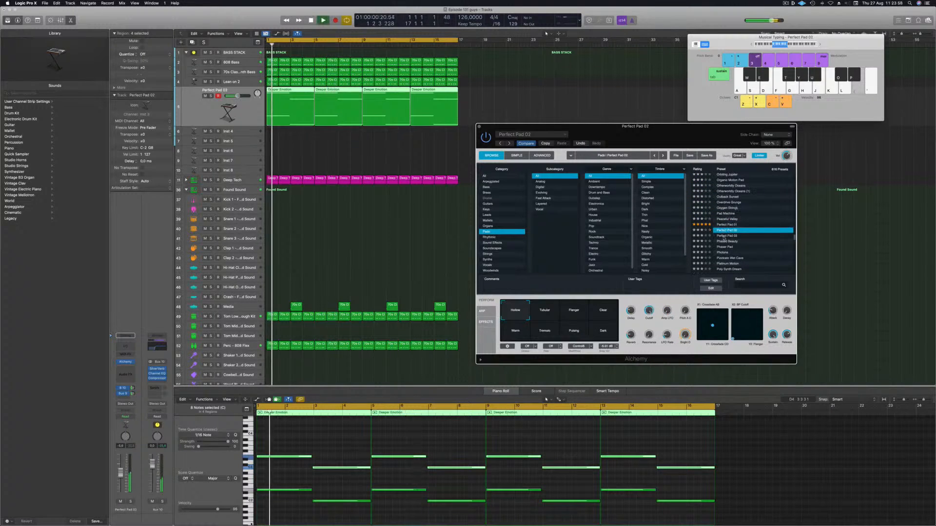
key("Down")
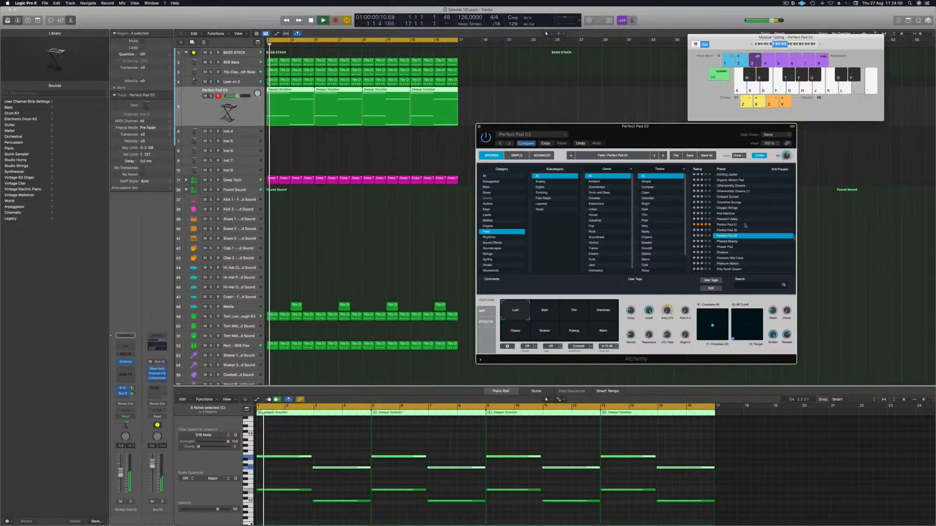
left_click(722, 247)
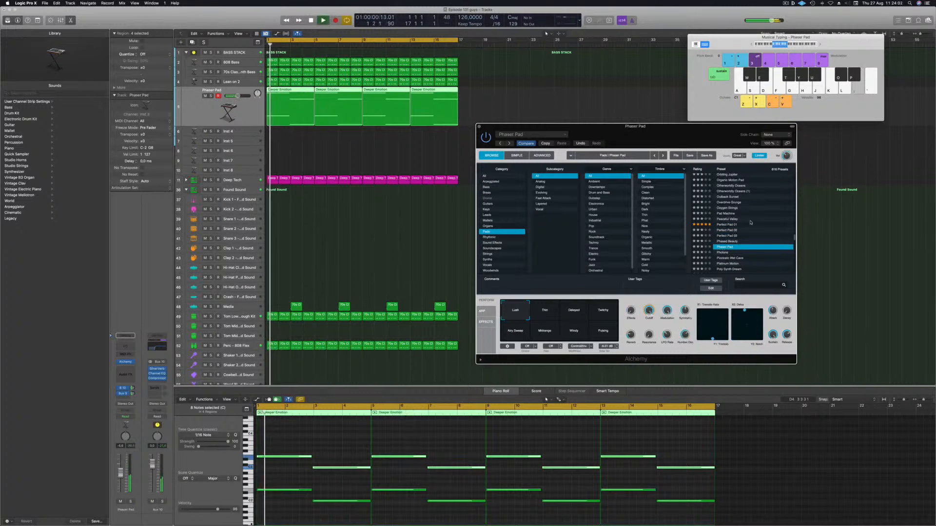
Step: Audition the Pizzicato Wet Cave, Poly Synth Dream and Positronic Consciousness presets
scroll(751, 222, "down", 2)
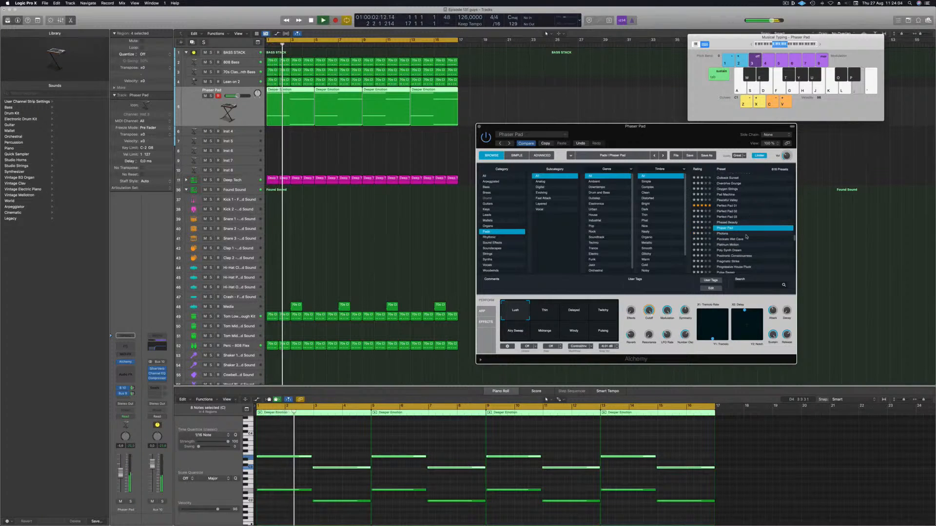
left_click(729, 240)
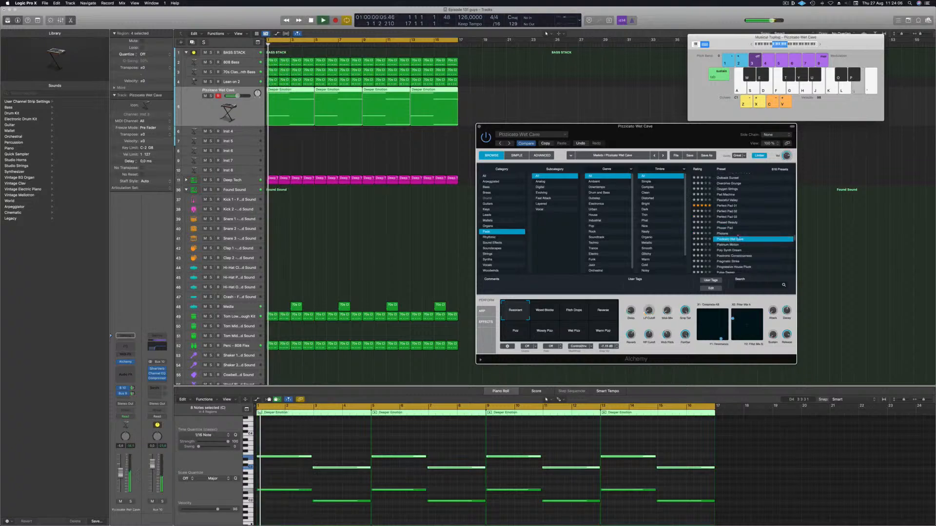
scroll(752, 224, "down", 2)
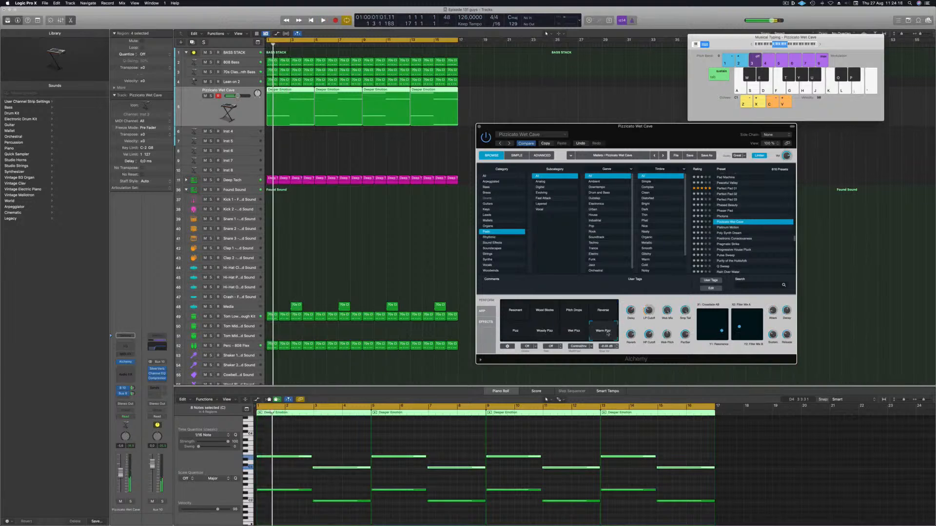
left_click(729, 233)
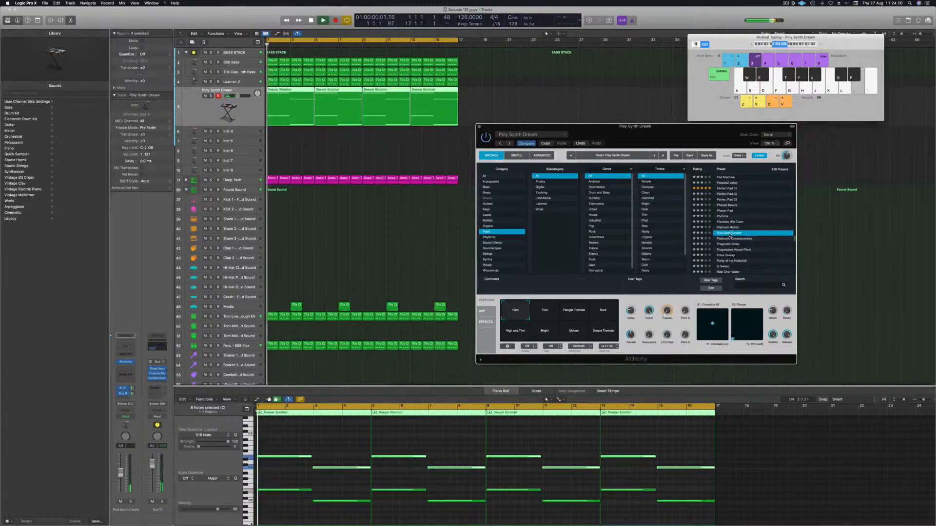
scroll(763, 216, "down", 2)
left_click(734, 212)
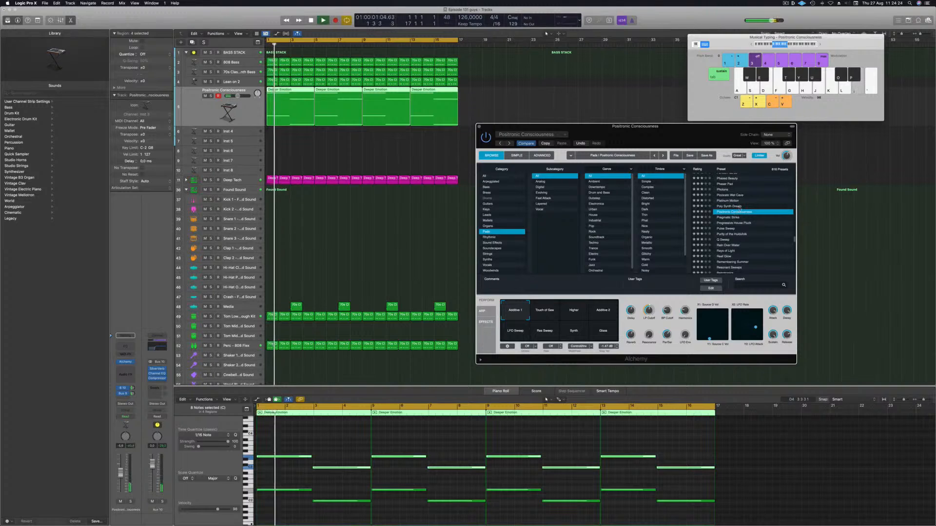
Step: Audition the Touch of Saw, Higher and Additive 2 perform pads of Positronic Consciousness
left_click_drag(678, 134, 748, 117)
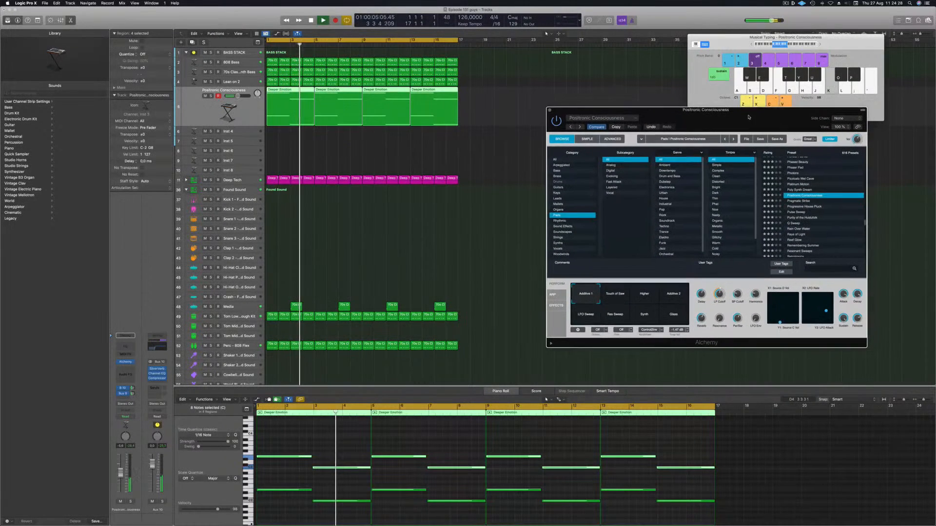
left_click(622, 295)
key("Return")
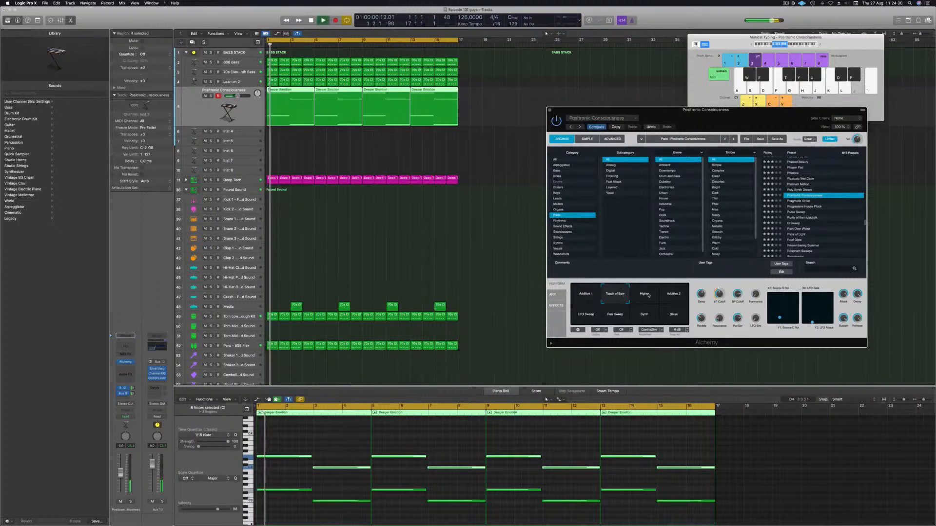
left_click(649, 295)
key("Return")
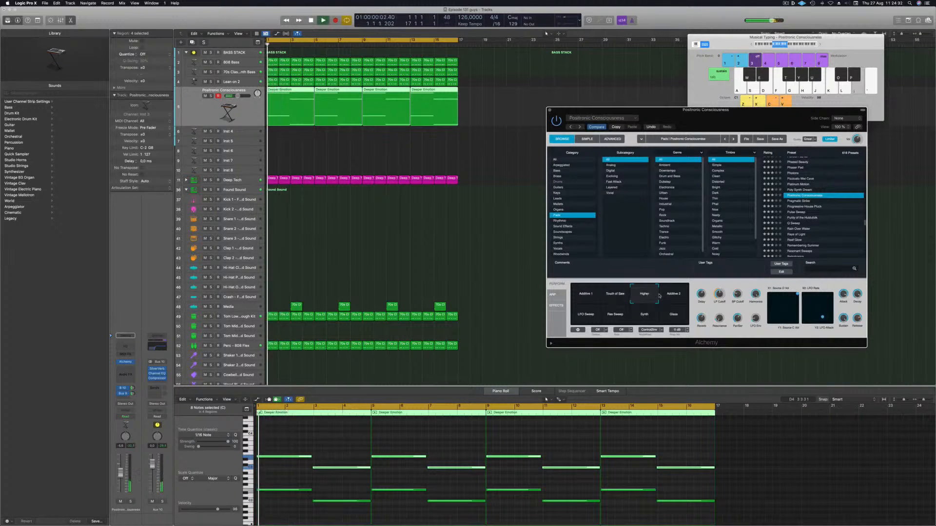
left_click(672, 294)
key("Return")
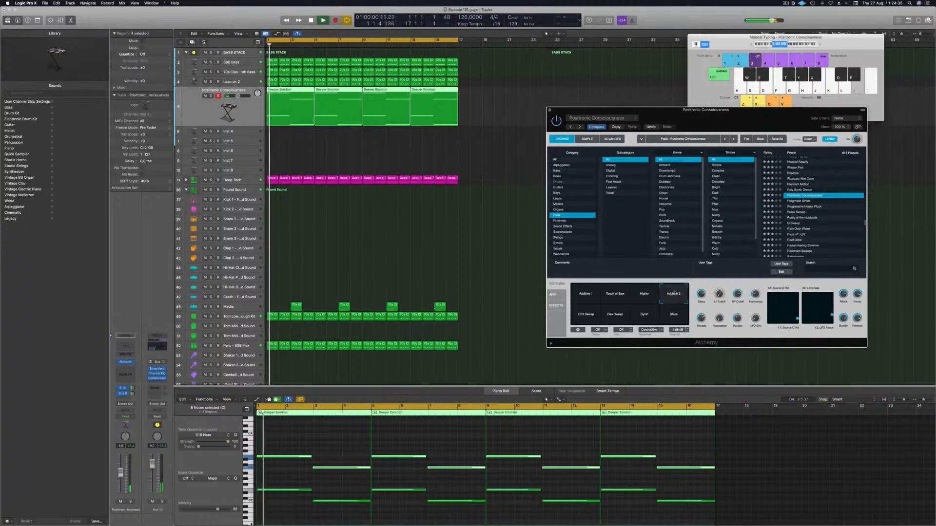
Step: Audition the LFO Sweep, Pan Sweep and Synth perform pads of Positronic Consciousness
left_click(598, 318)
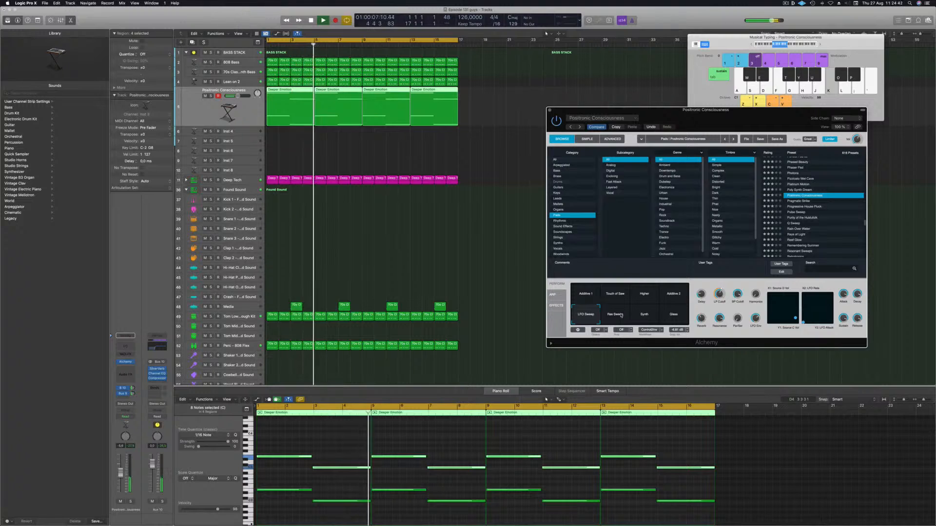
left_click(618, 315)
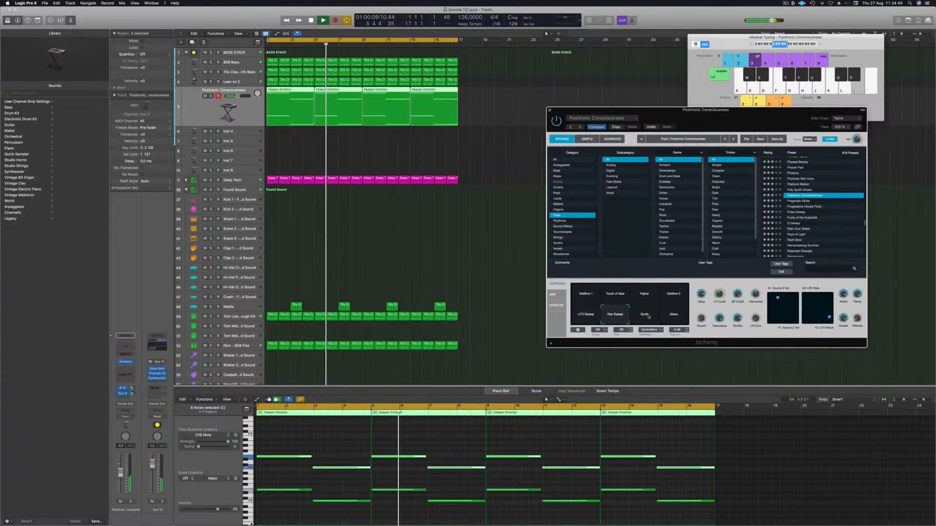
left_click(645, 316)
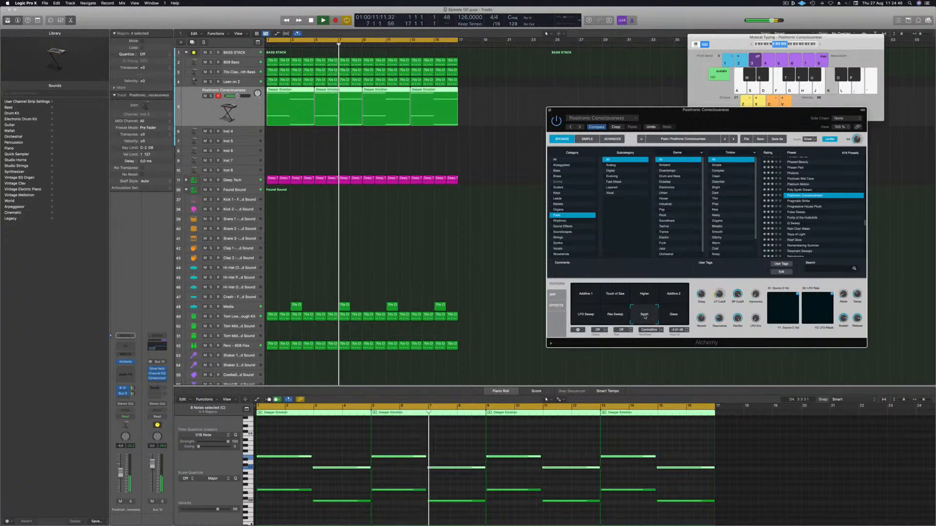
Step: Audition the Rain Over Water preset, then load the Rays of Light preset
left_click(801, 229)
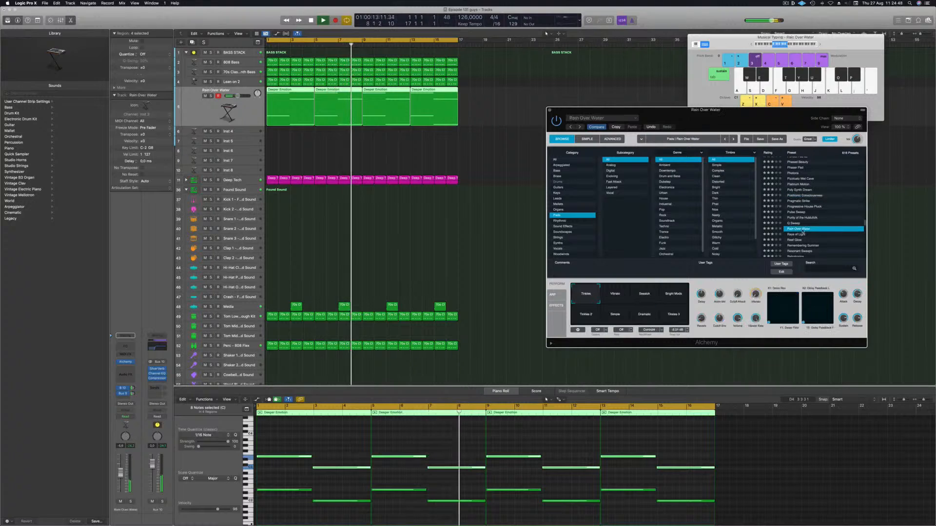
left_click_drag(750, 112, 697, 68)
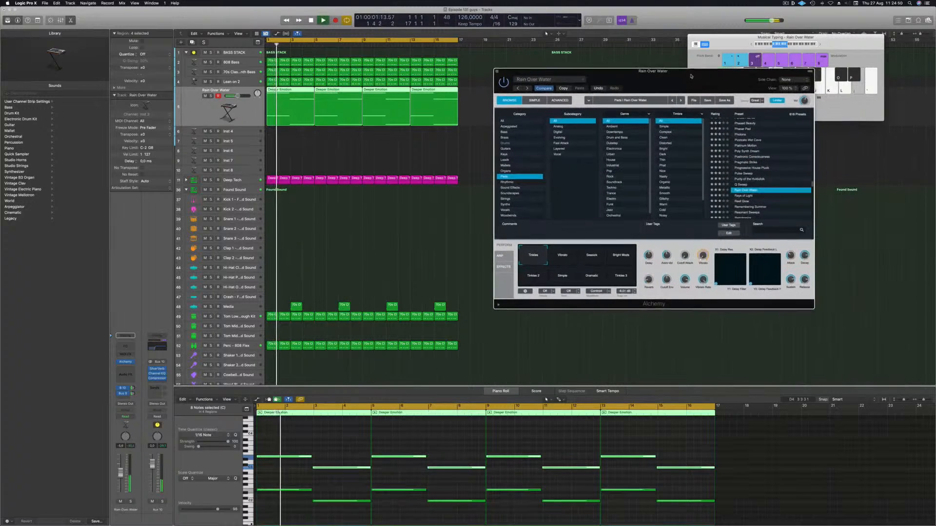
scroll(780, 184, "down", 1)
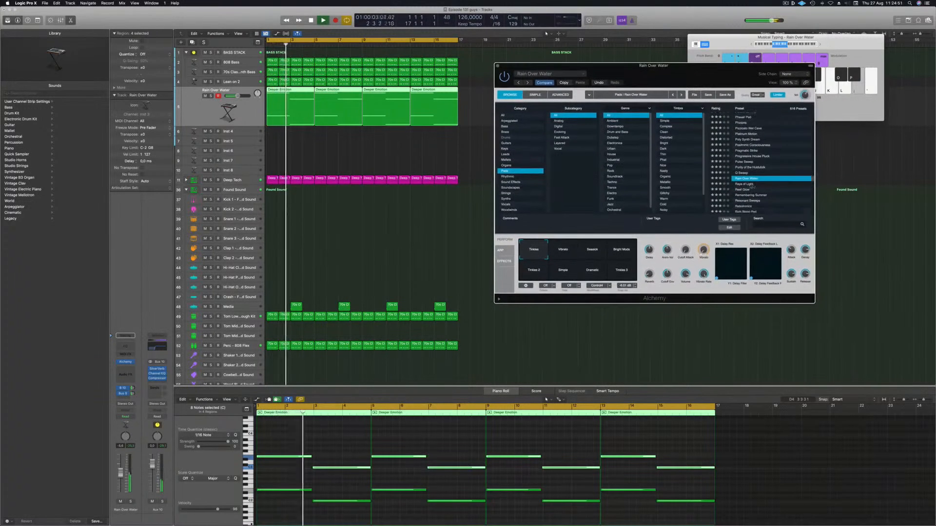
left_click(753, 184)
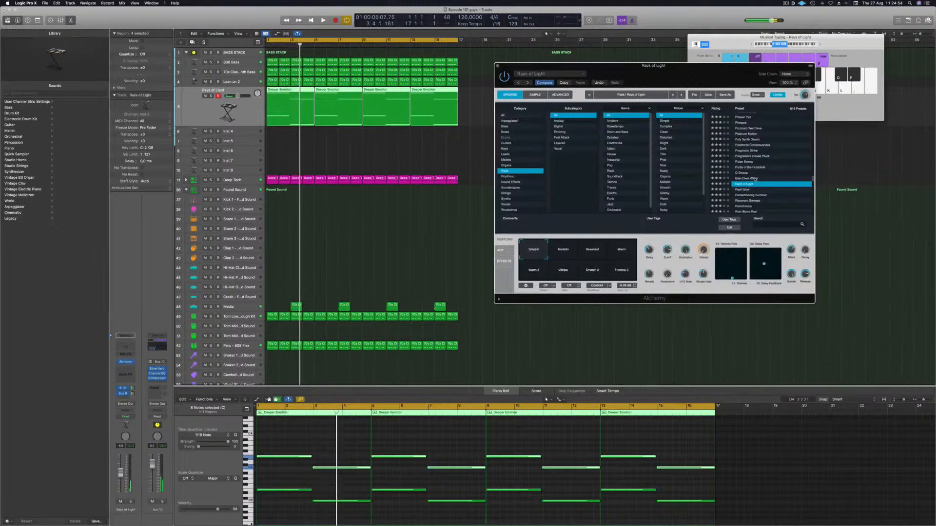
Step: Stop playback and delete all pad regions from the pad track
scroll(760, 156, "up", 15)
scroll(765, 153, "up", 5)
key("space")
left_click_drag(471, 106, 293, 115)
key("Delete")
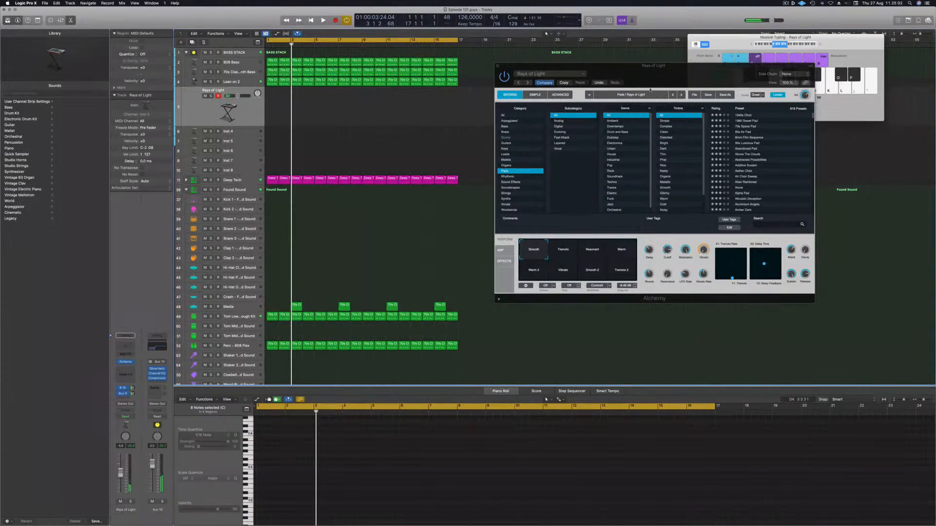
left_click_drag(661, 74, 643, 71)
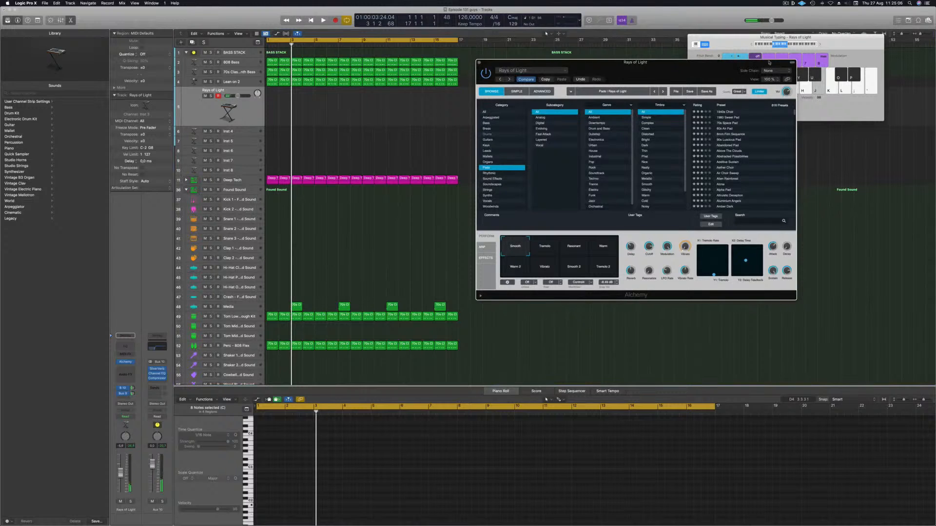
left_click(791, 45)
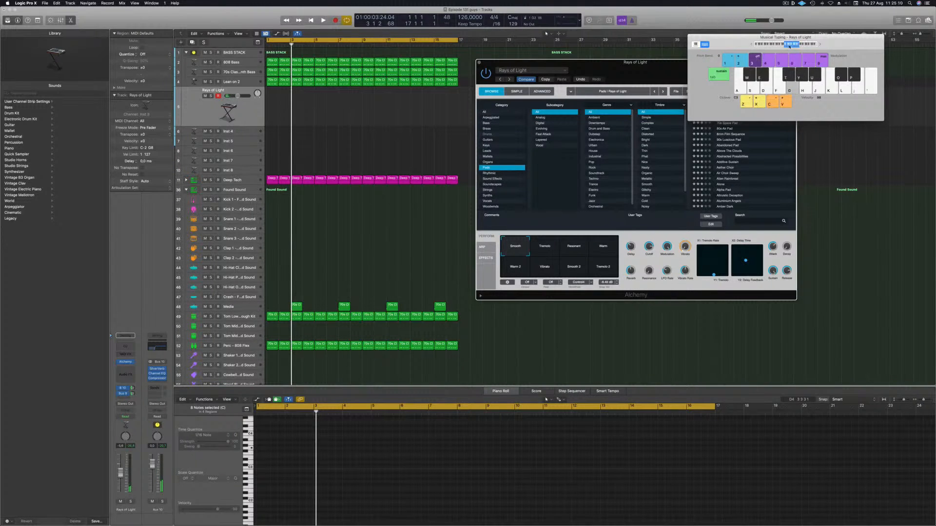
Step: Load an Alchemy instrument on the Inst 4 track, opening with the Chill Organ preset
left_click_drag(662, 65, 762, 75)
left_click(197, 114)
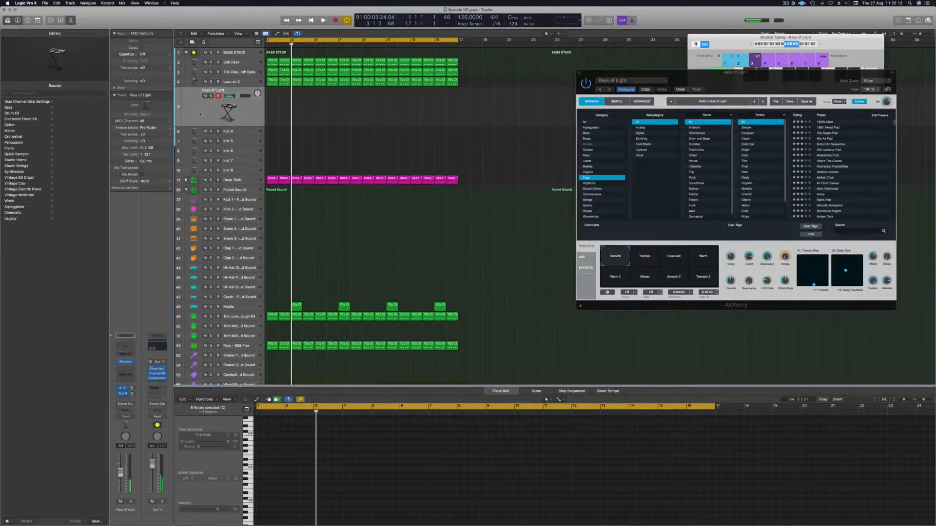
left_click(245, 134)
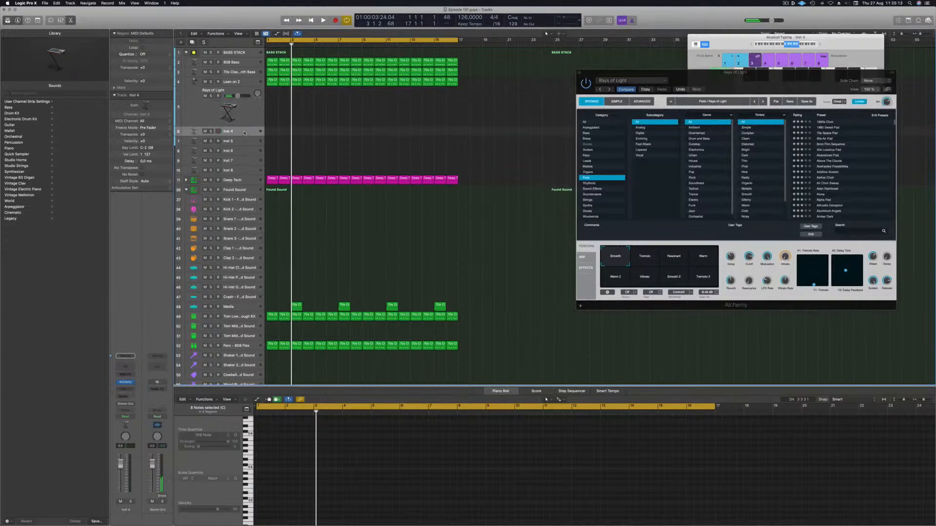
left_click(125, 383)
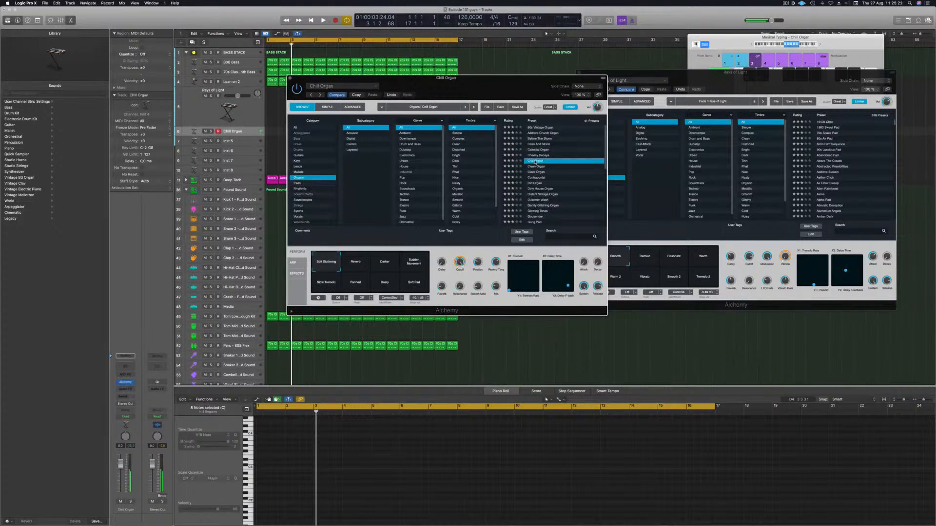
Step: Start playback and audition the Clean Organ, Clock Organ, Contrapuntal and Distant Vintage Organ presets
key("space")
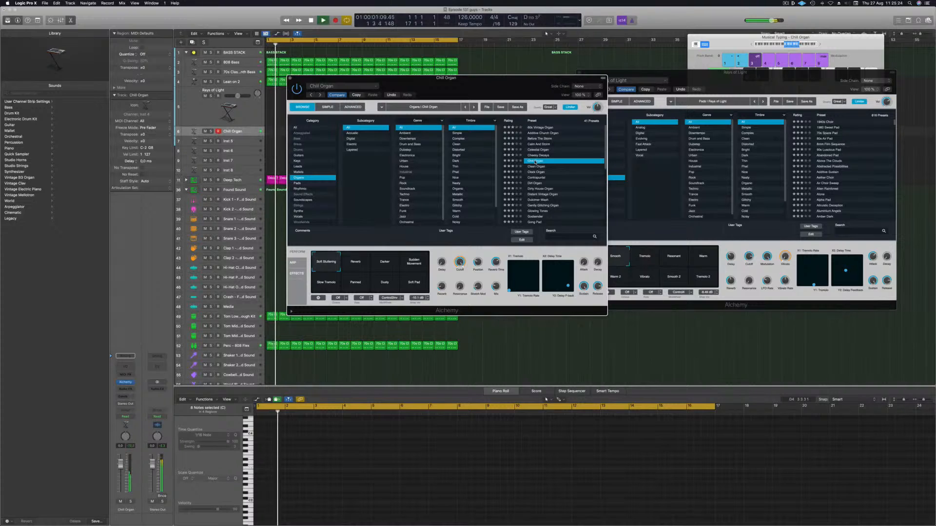
left_click(781, 45)
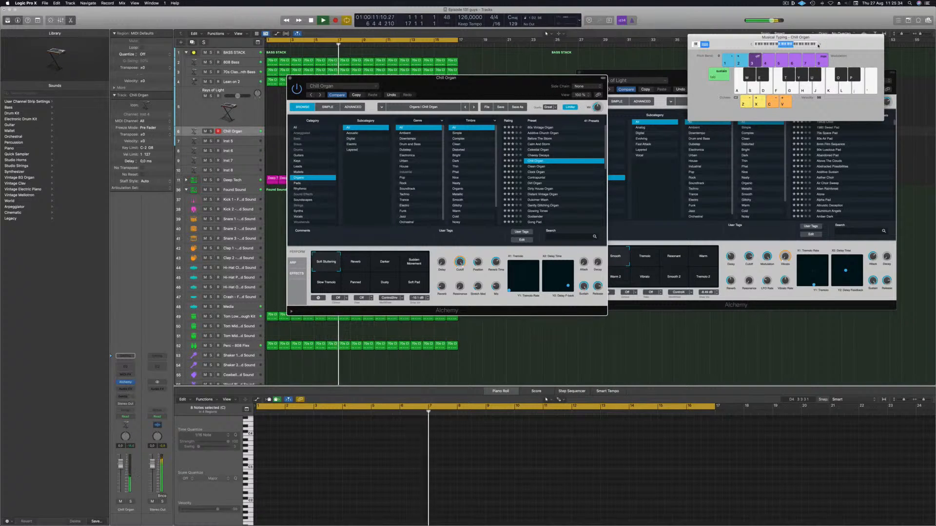
left_click_drag(478, 89, 662, 137)
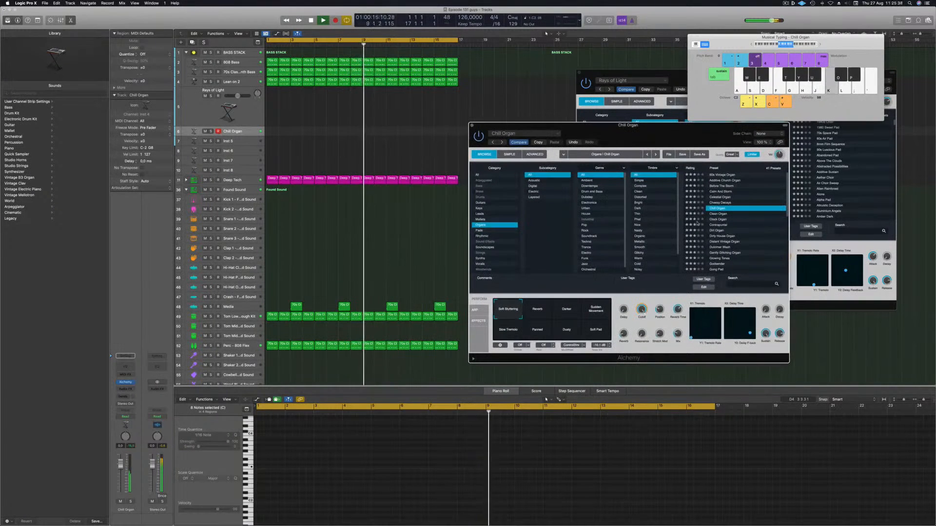
left_click(716, 214)
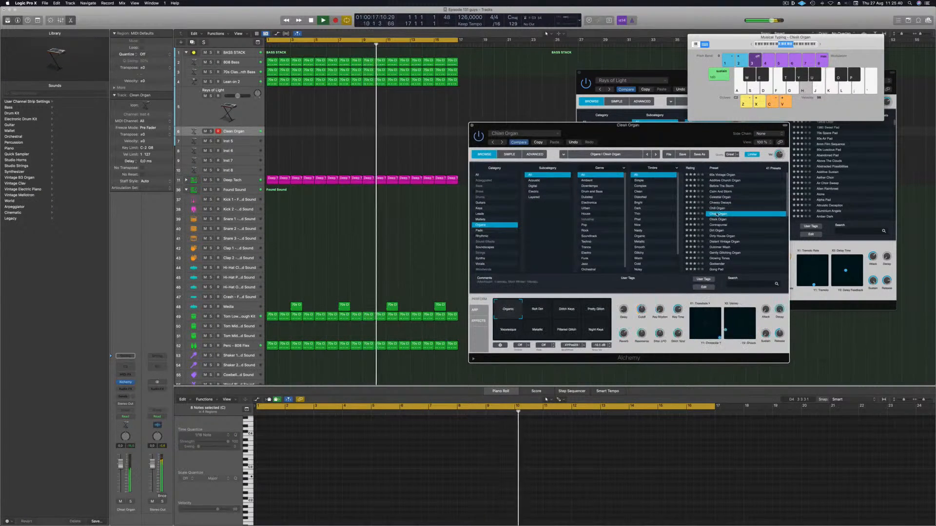
left_click(716, 220)
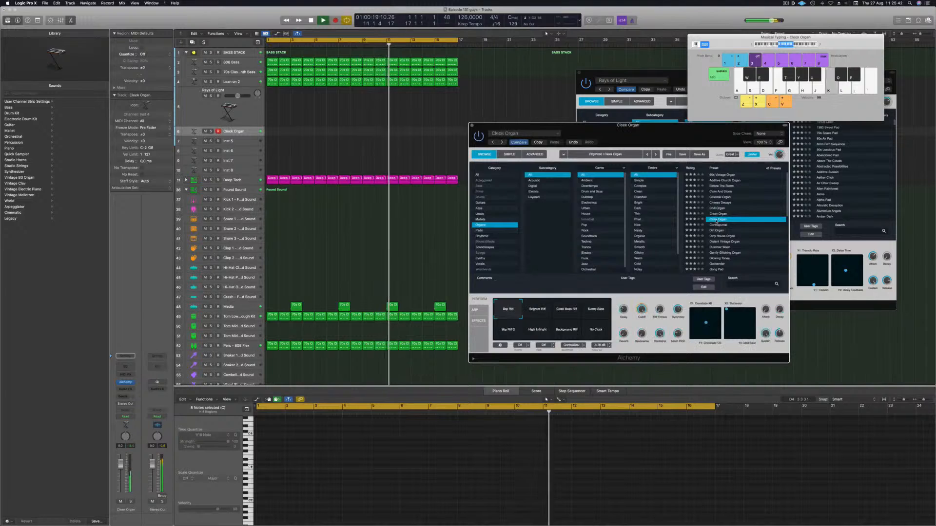
left_click(717, 225)
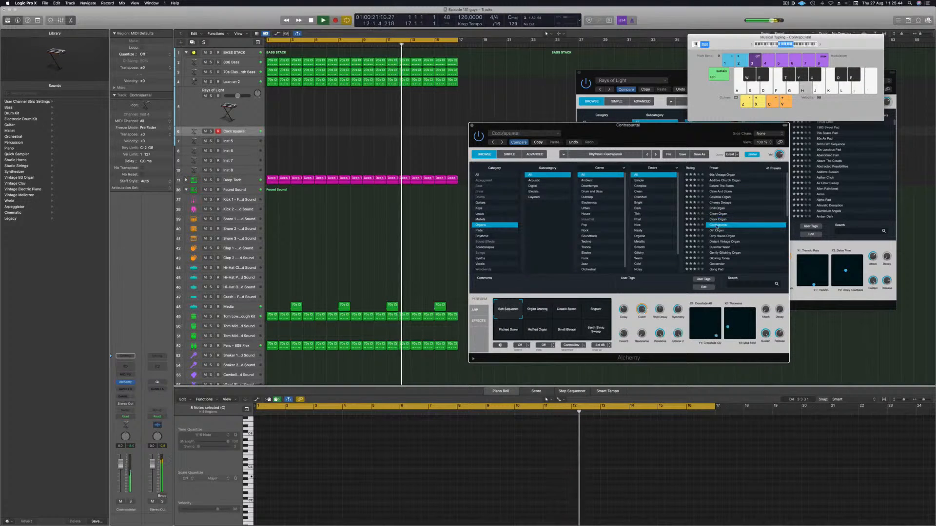
left_click(724, 241)
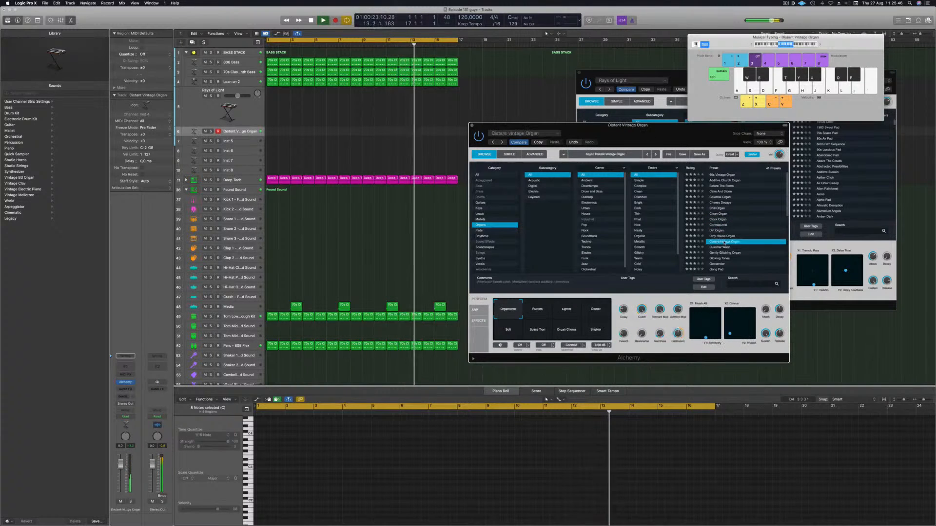
Step: Add a send from the organ track to Bus 10 (Aux 10) and adjust its level
scroll(734, 233, "down", 3)
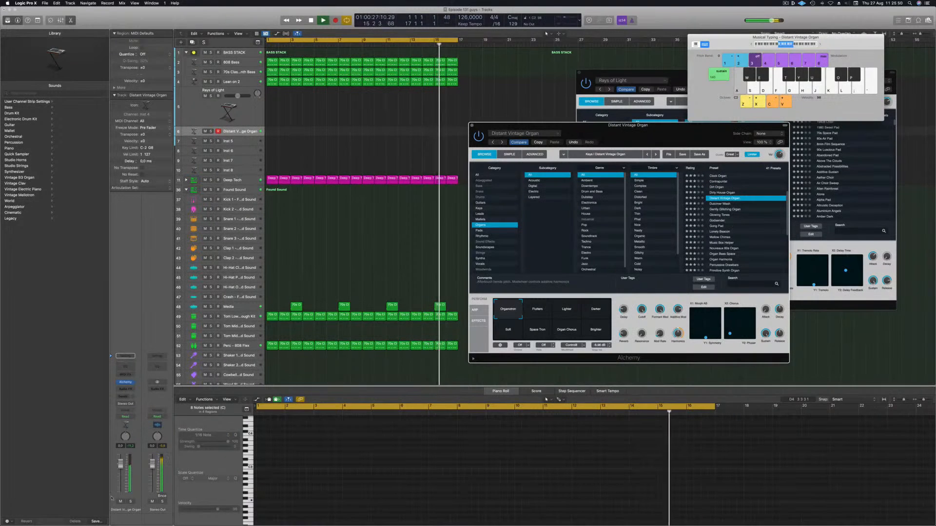
left_click(126, 396)
mouse_move(126, 405)
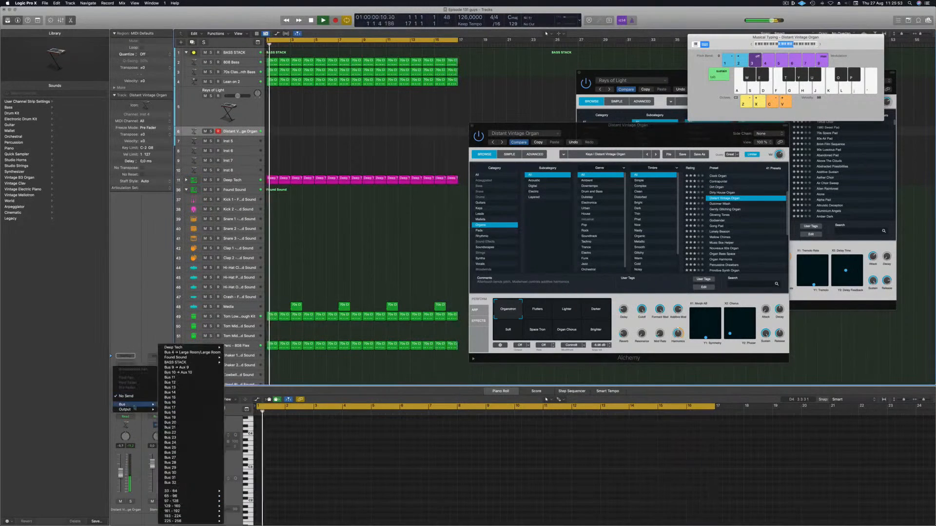
left_click(190, 376)
left_click_drag(133, 393, 134, 393)
key("d")
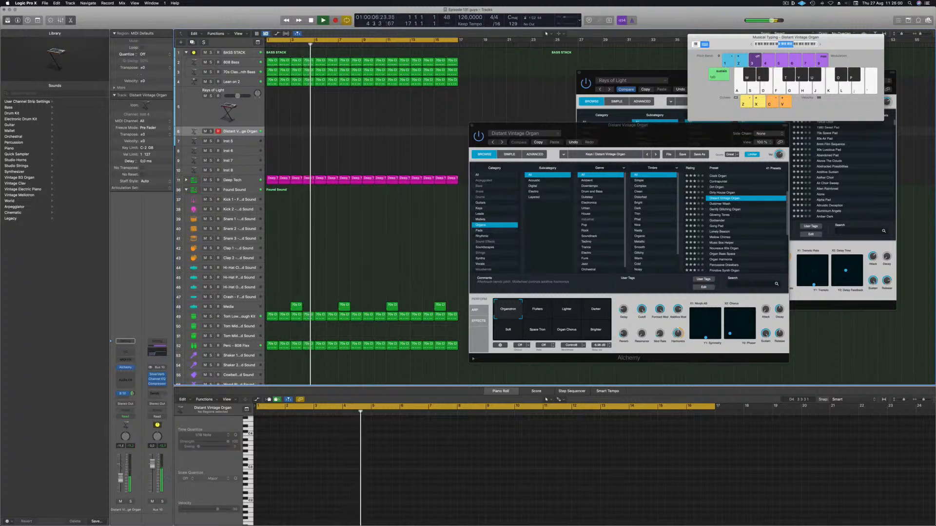
Step: Audition the Dulcimer Wash, Gong Pad and Organ Harmonia presets, then load Percussive Drawbars
left_click(725, 205)
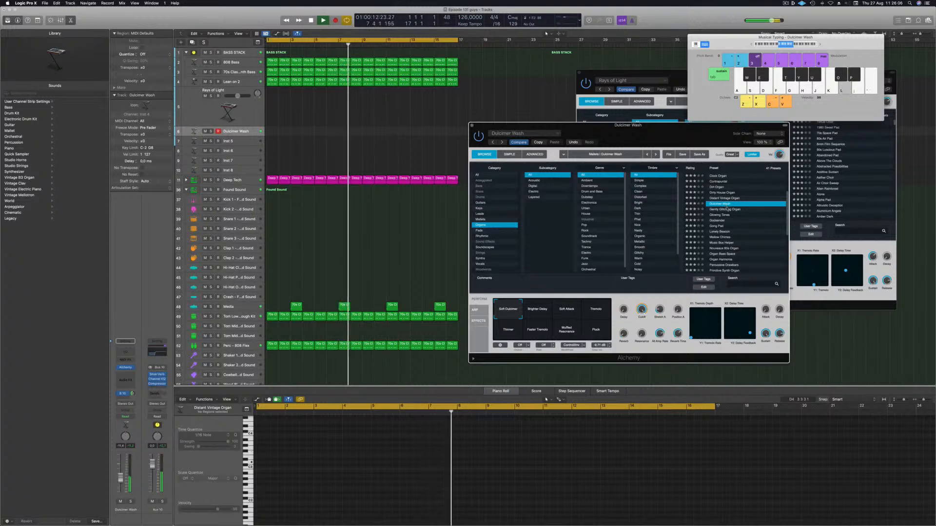
left_click(728, 210)
left_click(722, 215)
left_click(718, 226)
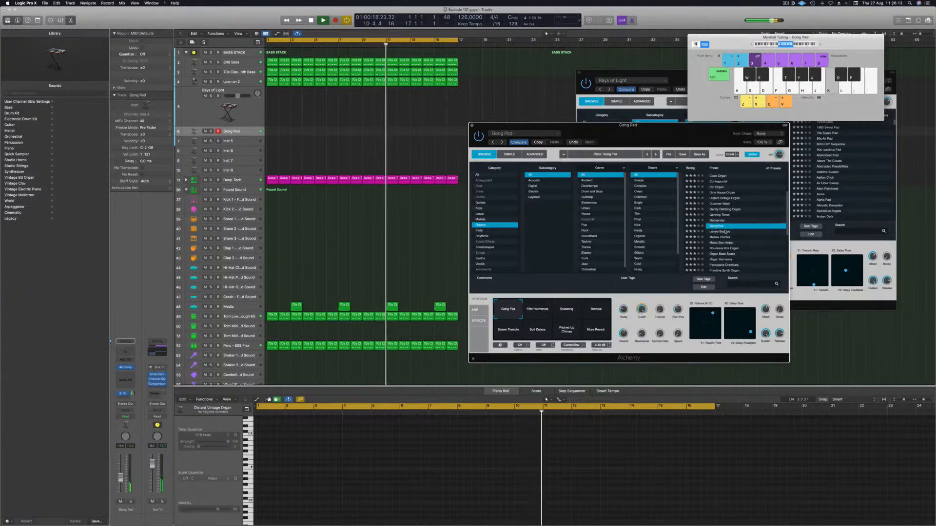
scroll(731, 230, "down", 2)
left_click(741, 236)
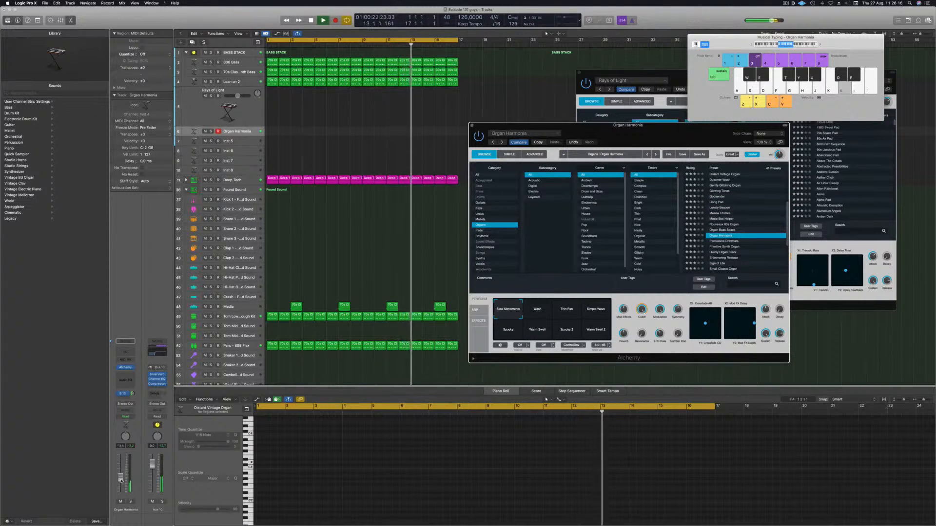
key("k")
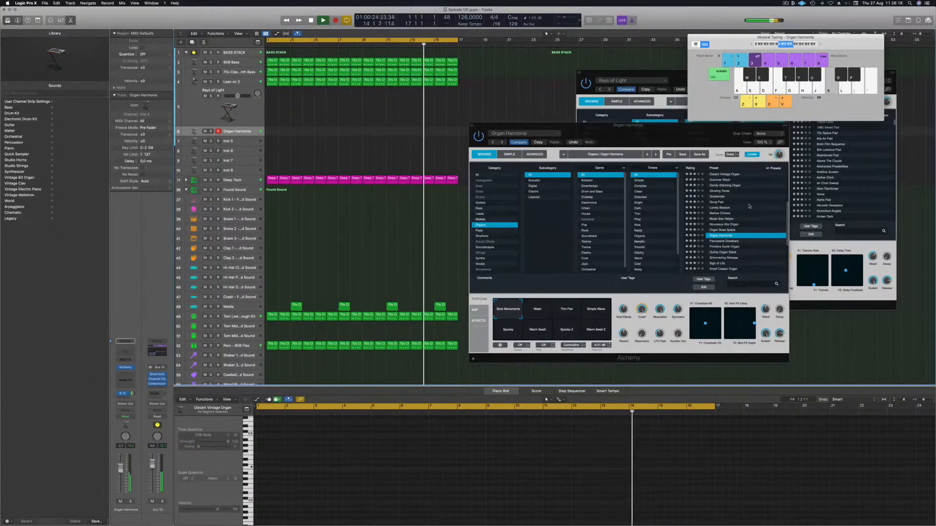
scroll(744, 212, "down", 2)
left_click(727, 225)
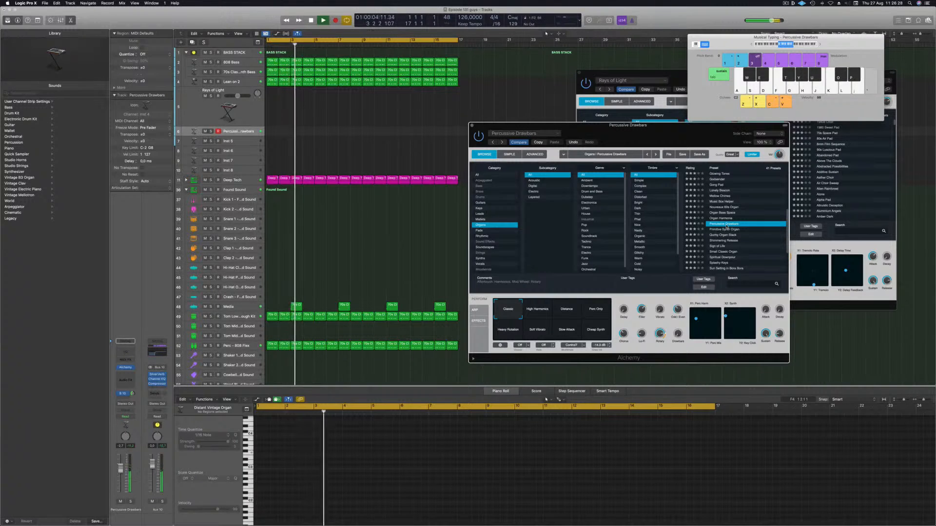
Step: Try the Distance perform pad, then select the Pan Only perform pad for Percussive Drawbars
left_click(135, 398)
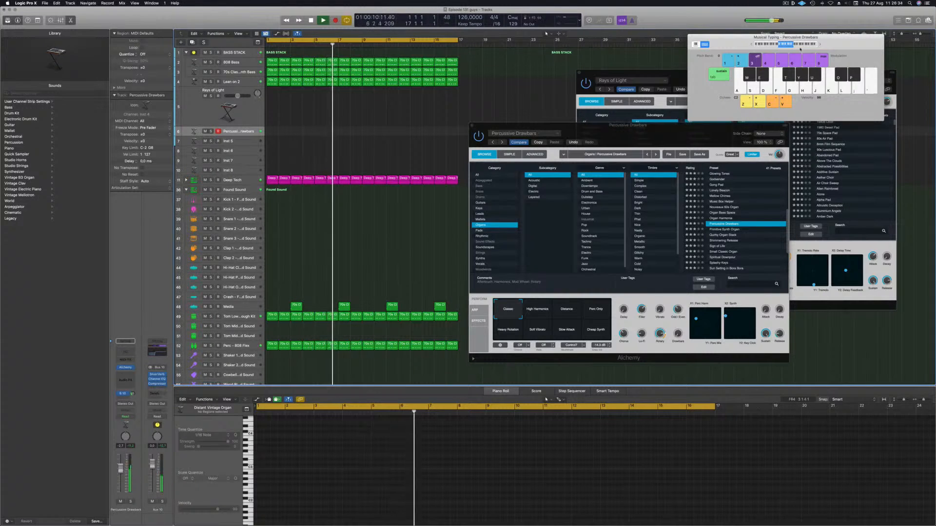
key("x")
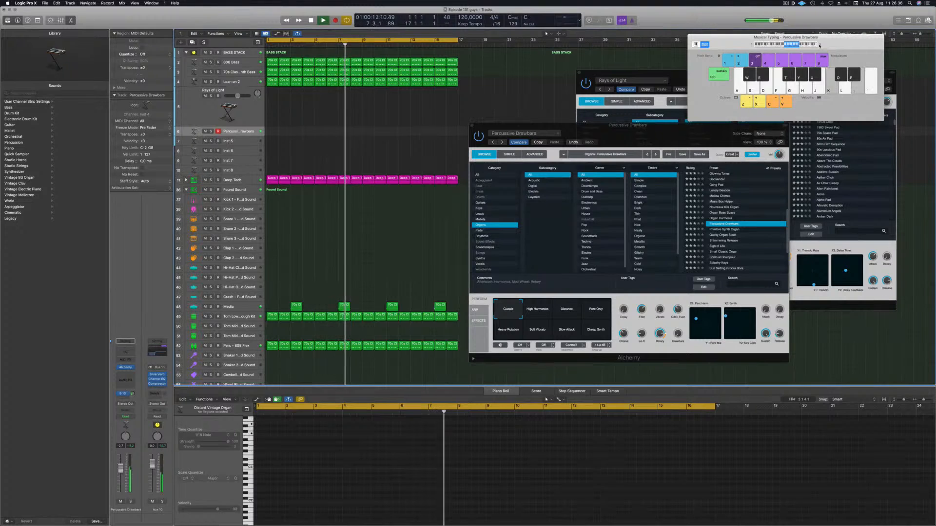
left_click_drag(827, 46, 781, 38)
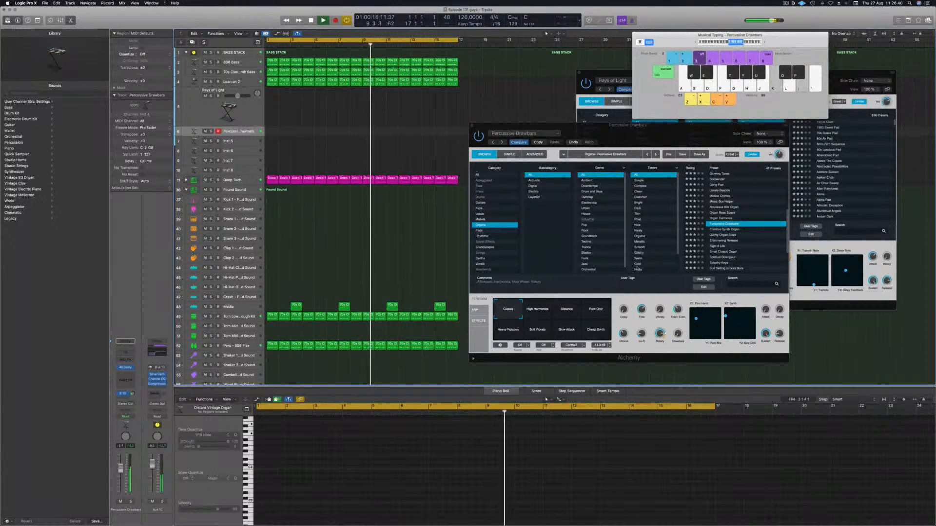
left_click(557, 315)
left_click(557, 315)
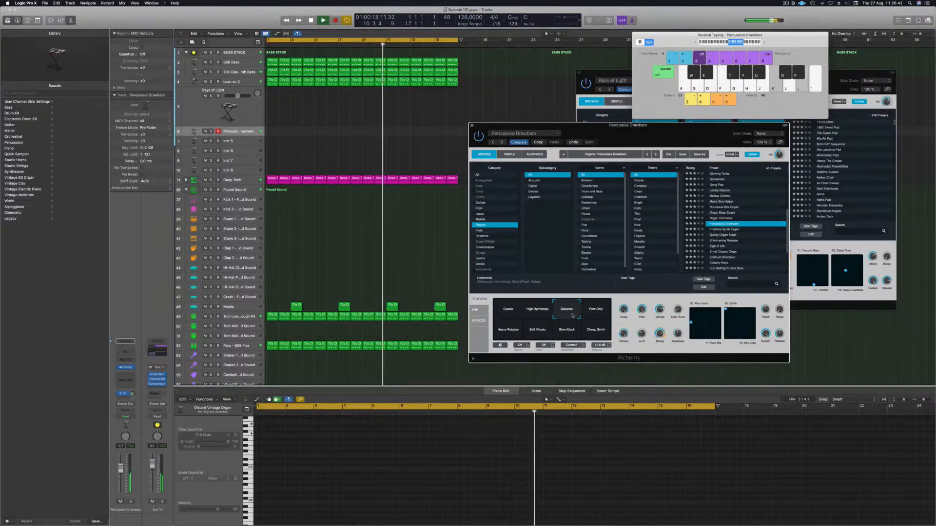
left_click(595, 312)
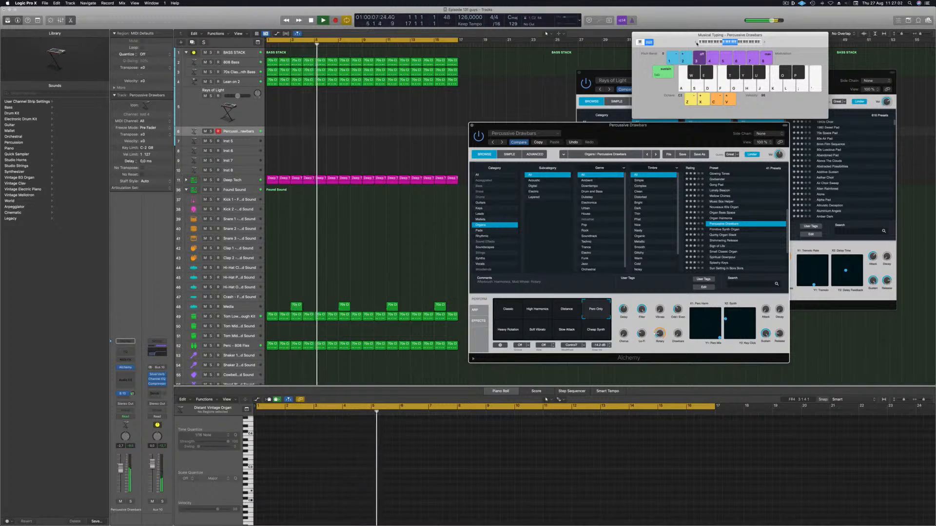
Step: Record a short rhythmic organ part with Musical Typing notes, then stop recording
key("r")
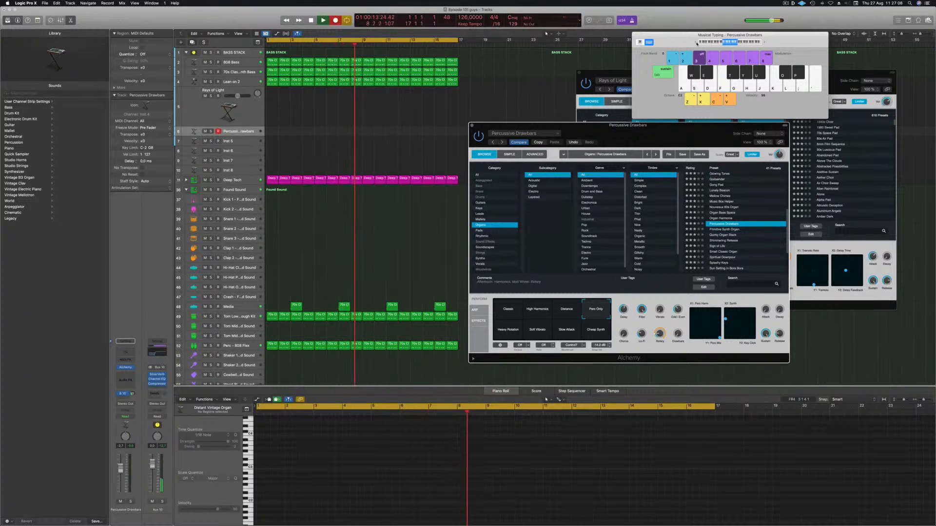
key("a")
key("d")
key("a")
key("d")
key("a")
key("d")
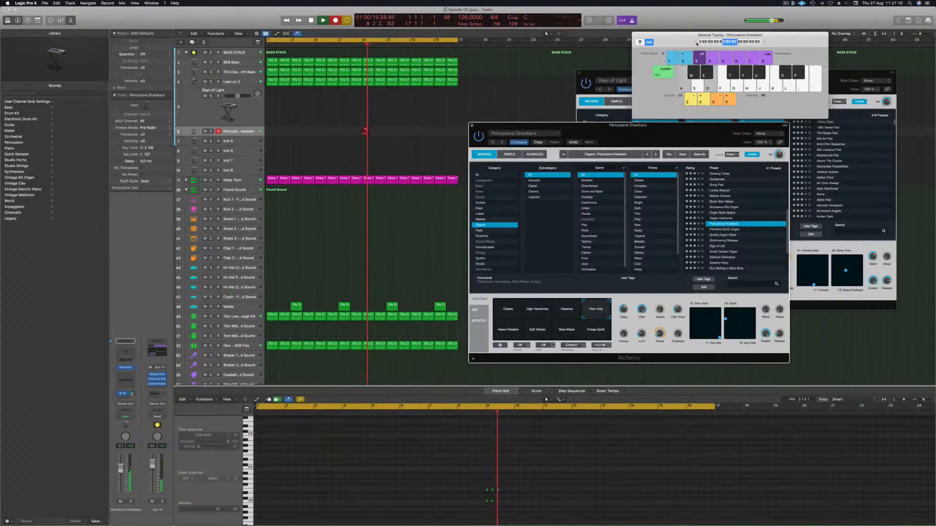
key("a")
key("d")
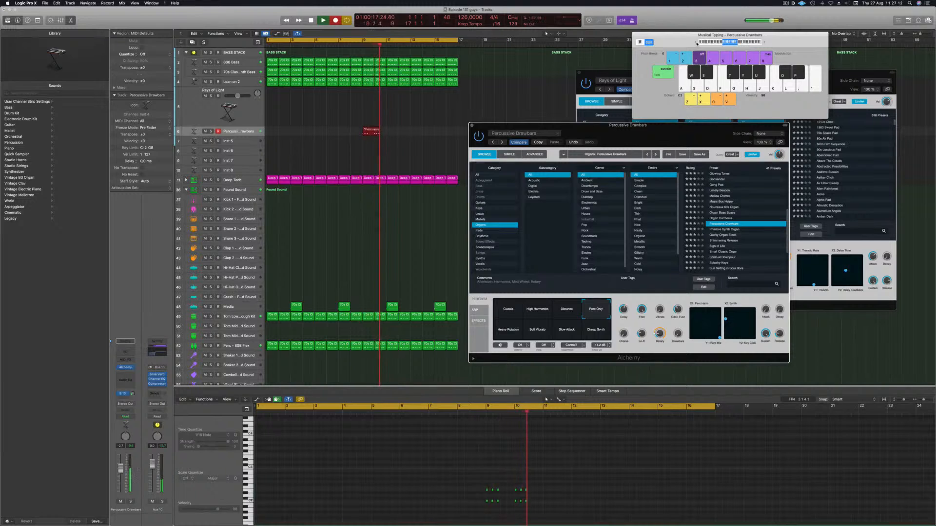
key("a")
key("d")
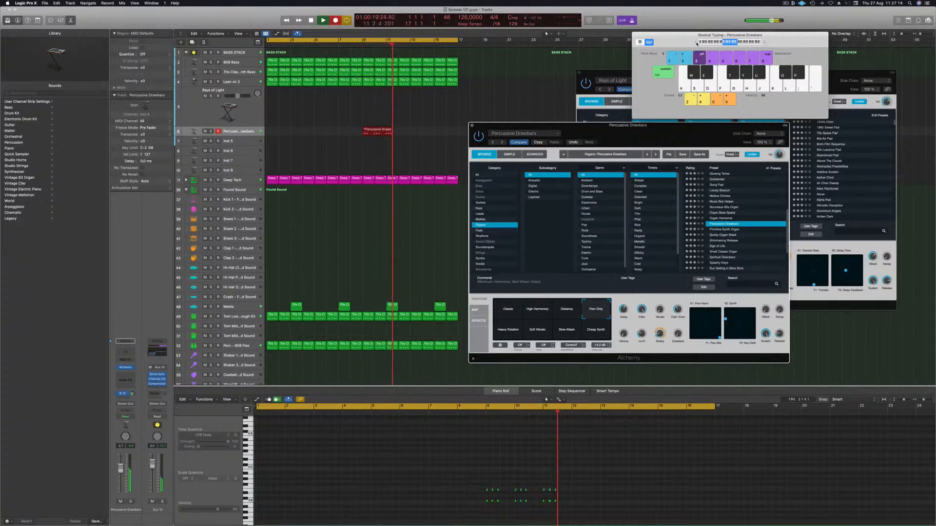
key("a")
key("d")
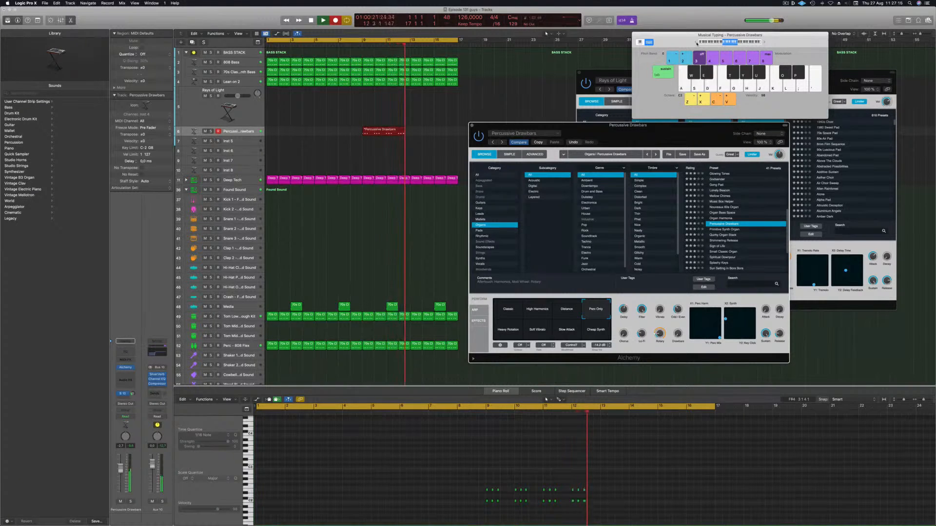
key("space")
Step: Move the recorded organ region to the start of the project and open its notes in the piano roll
left_click_drag(394, 130, 298, 130)
left_click(313, 472, "ctrl+alt")
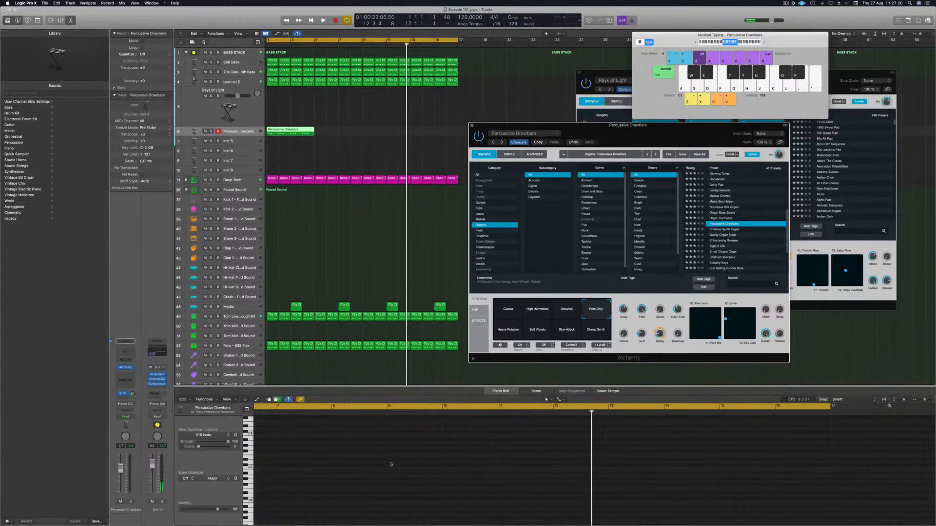
scroll(375, 461, "left", 6)
left_click(291, 130)
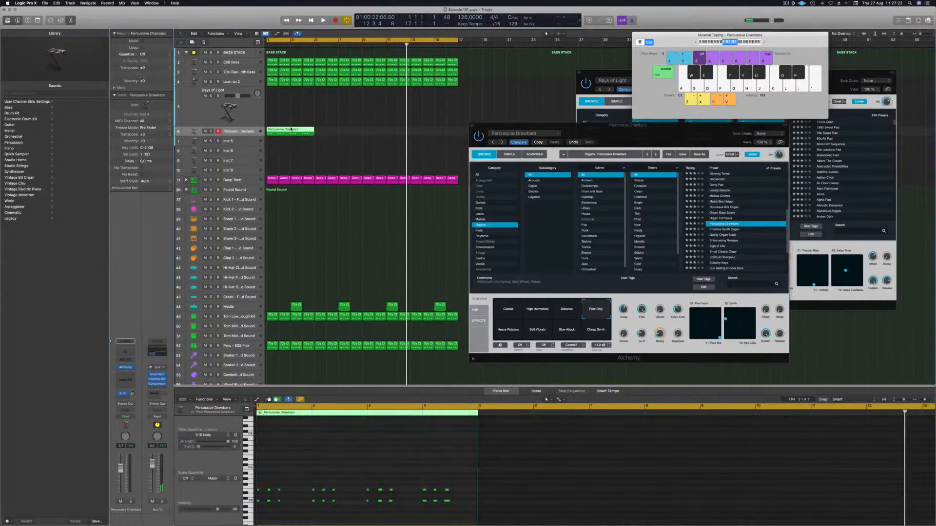
left_click(288, 471, "ctrl+alt")
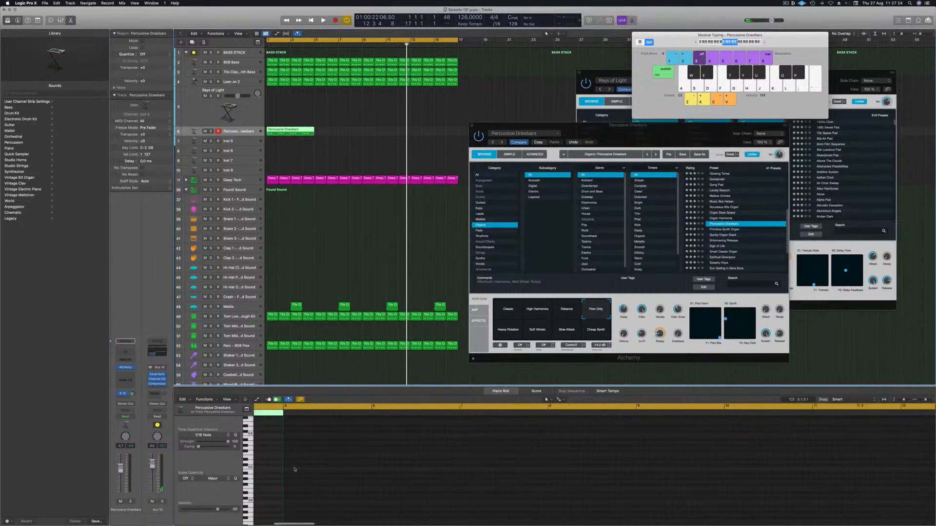
left_click(288, 463)
scroll(332, 460, "left", 6)
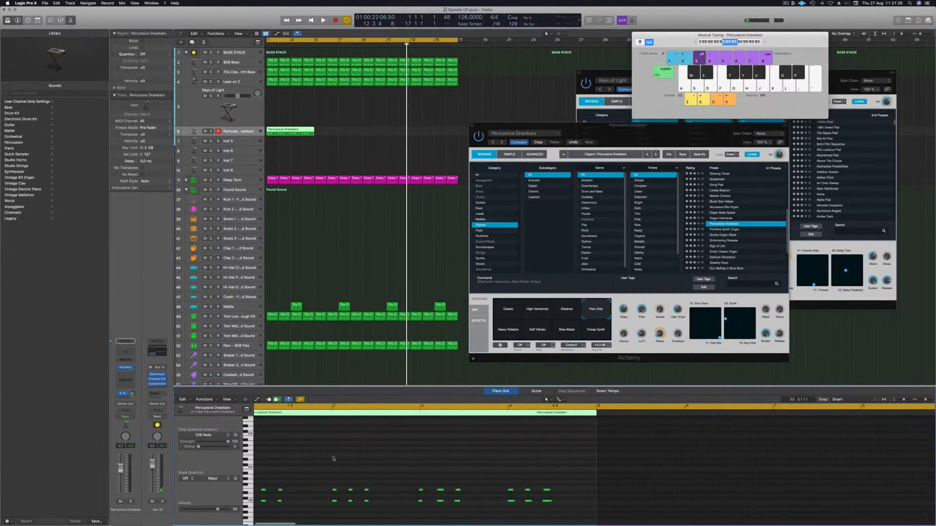
Step: Play back the recorded organ part from different positions to review it
key("space")
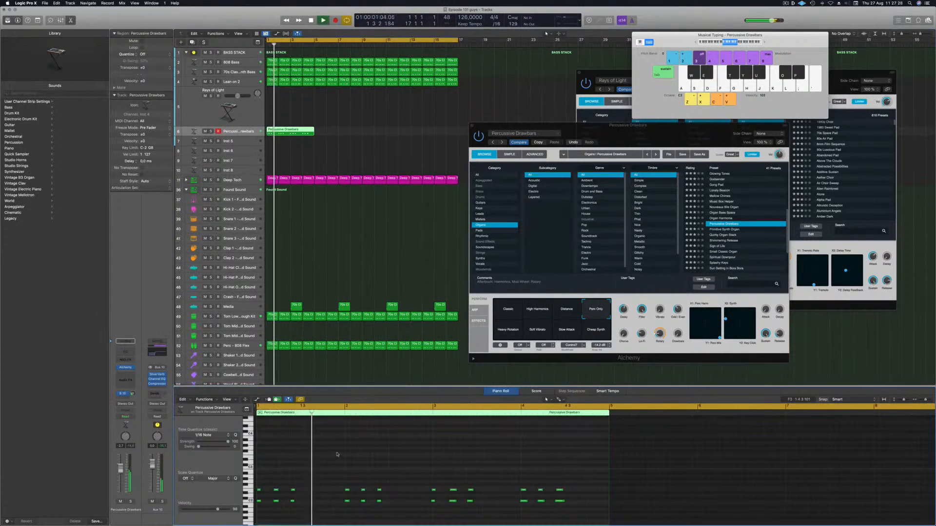
key("space")
left_click_drag(317, 471, 285, 523)
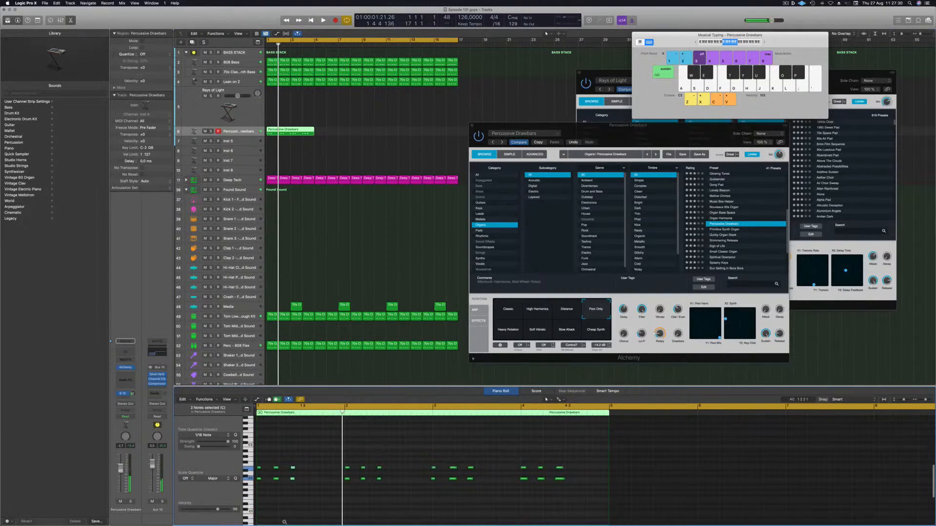
key("shift+space")
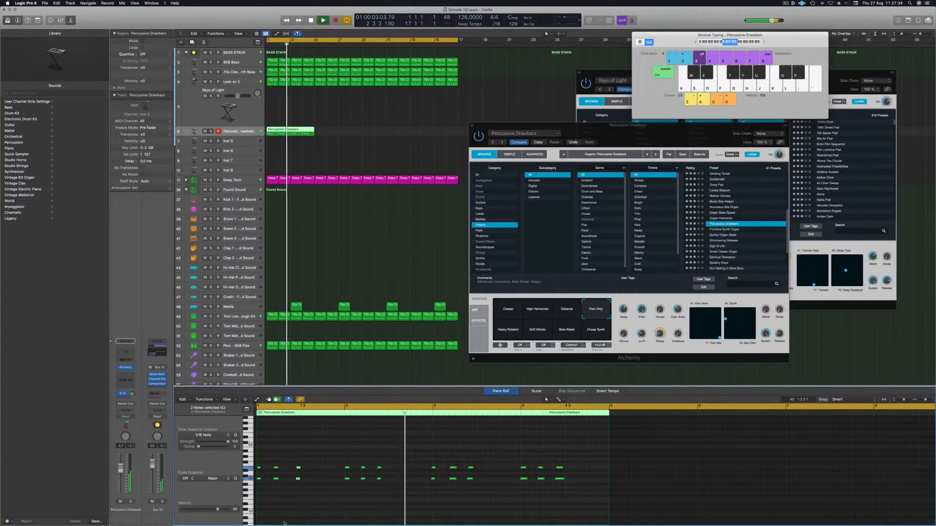
key("shift+space")
key("space")
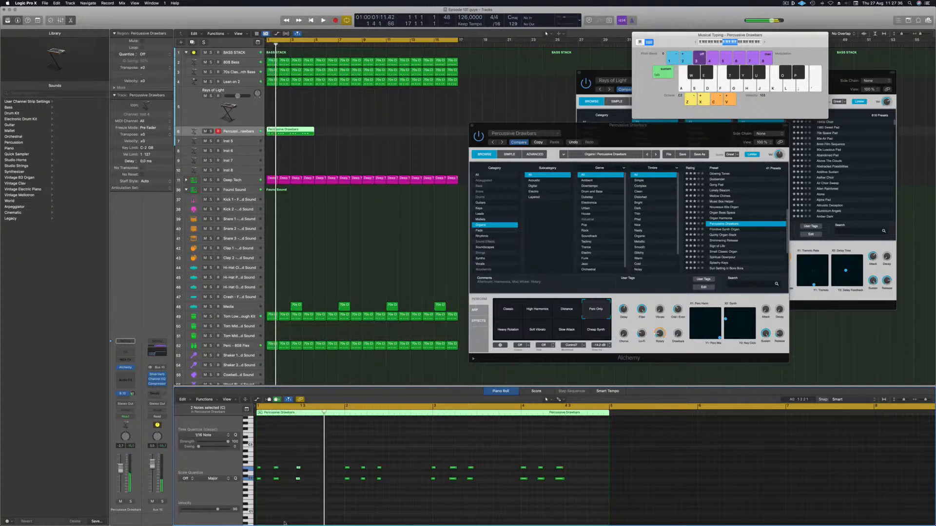
key("alt+Left")
key("space")
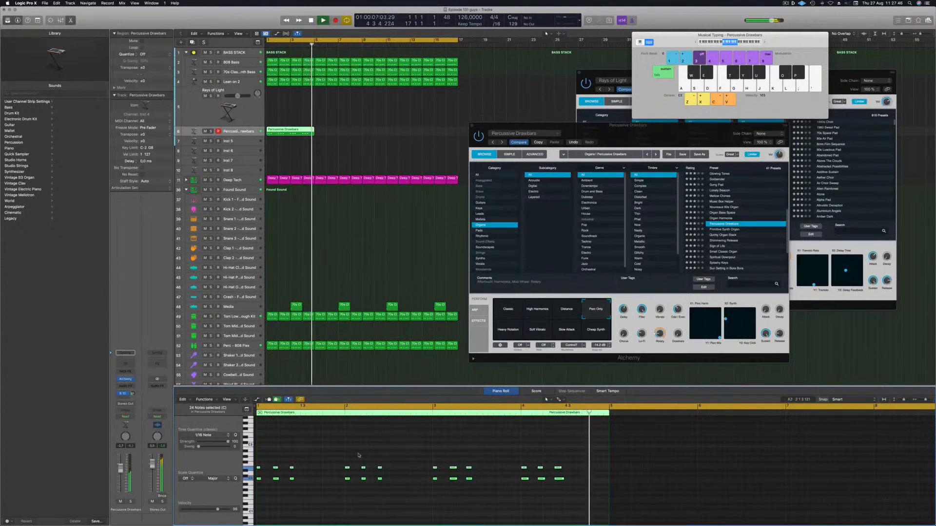
key("space")
Step: Loop the organ region so it repeats four times and return to the project start
left_click_drag(289, 132, 401, 131)
left_click_drag(587, 138, 621, 101)
key("Return")
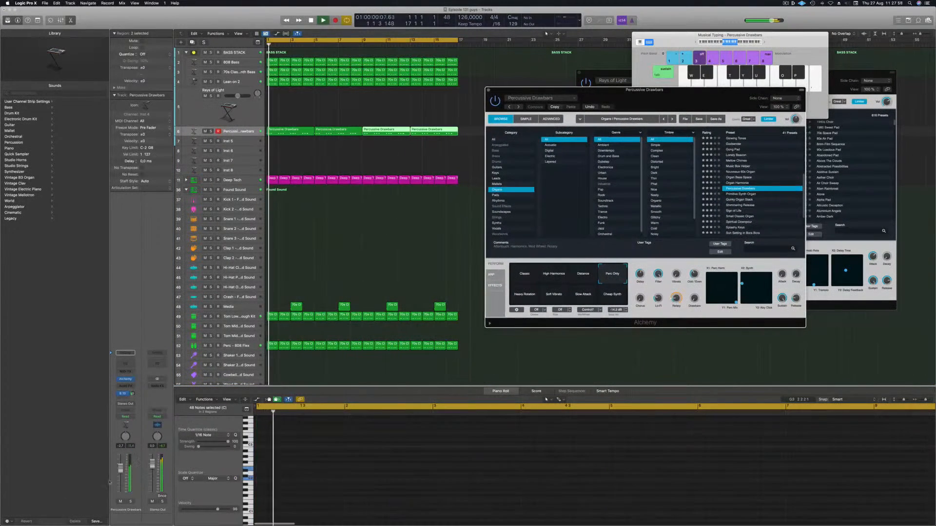
Step: Audition the Cheap Synth, Slow Attack, Soft Vibrato and Heavy Rotation perform pads during playback, then reselect Perc Only
left_click_drag(120, 471, 121, 470)
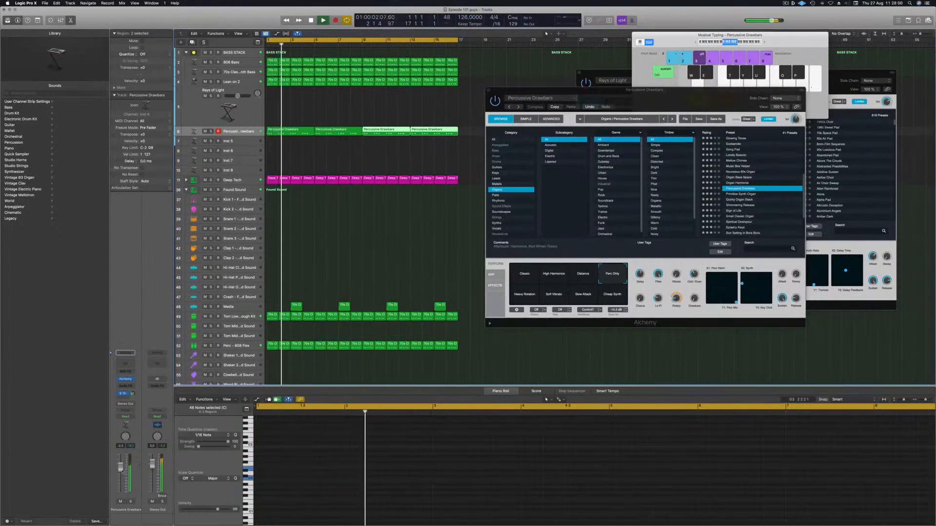
key("space")
left_click(613, 294)
left_click(583, 296)
left_click(556, 296)
left_click(524, 294)
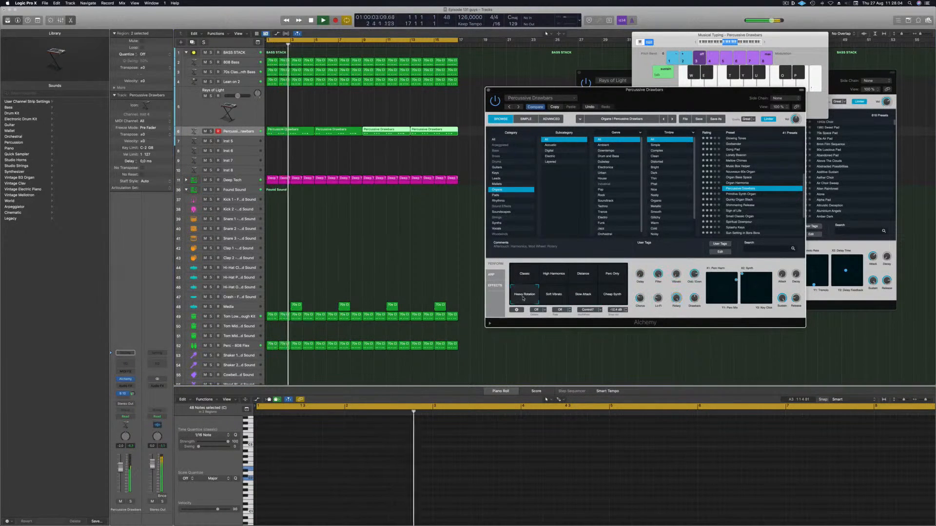
left_click(614, 278)
key("Return")
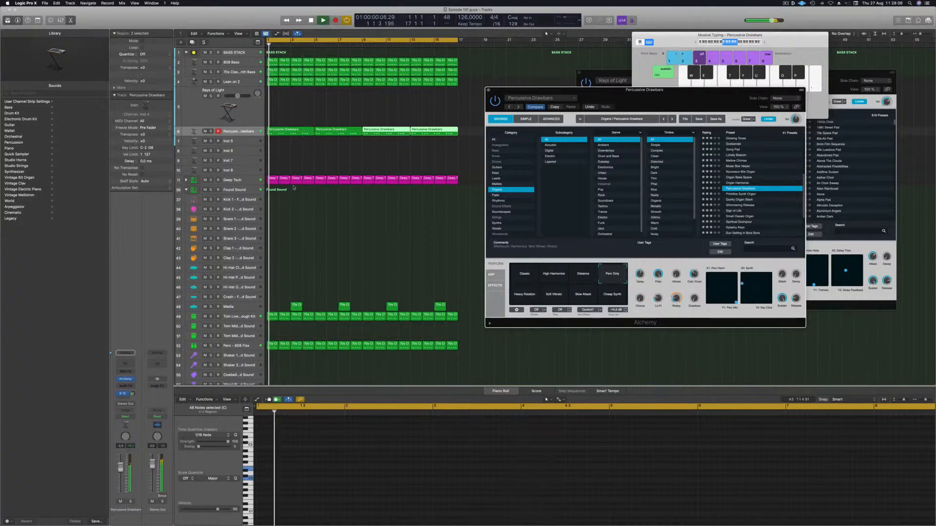
key("Return")
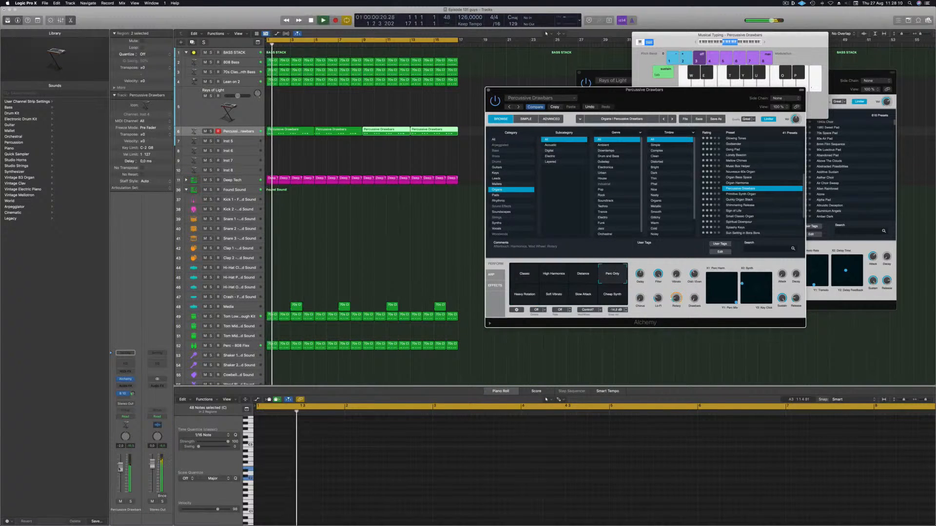
Step: Copy the first organ region onto the Inst 5 track at the project start
left_click(132, 394)
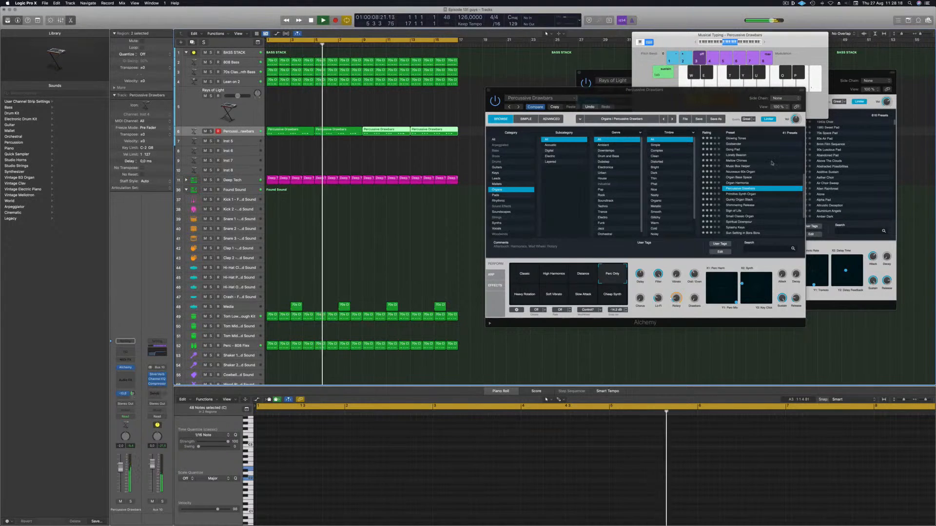
left_click_drag(700, 93, 689, 98)
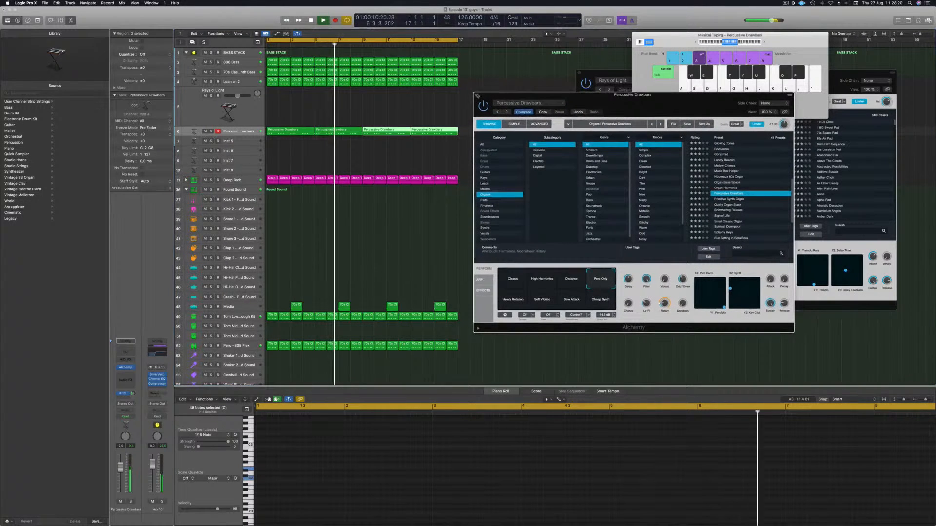
left_click(297, 137)
left_click_drag(296, 136, 248, 141)
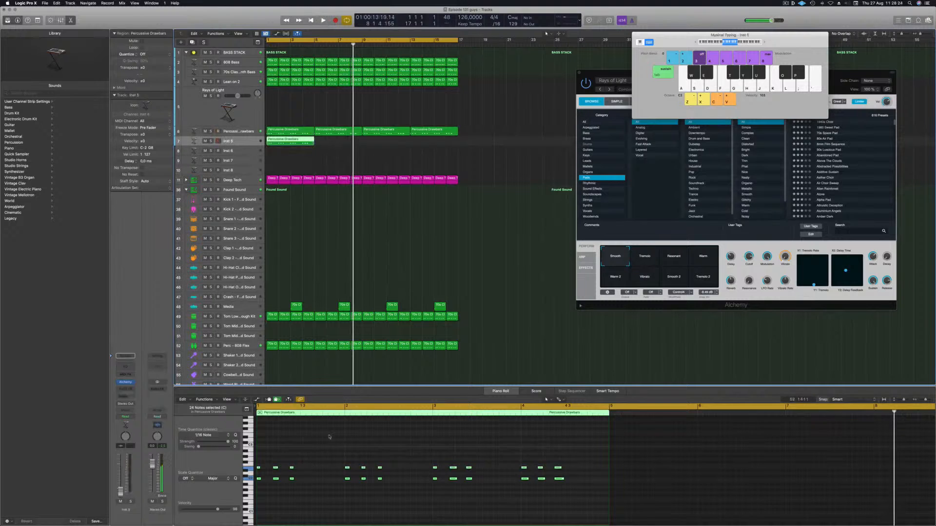
Step: Delete most of the notes in the copied region, leaving a sparse pattern
left_click_drag(291, 454, 270, 504)
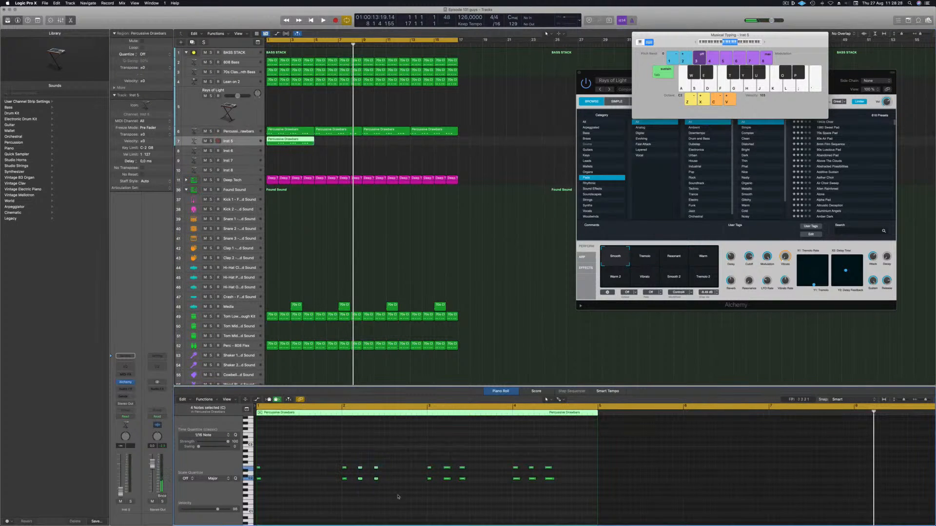
left_click_drag(525, 458, 596, 517)
key("BackSpace")
Step: Select the remaining notes and move them later within the bar
left_click_drag(491, 505, 285, 502)
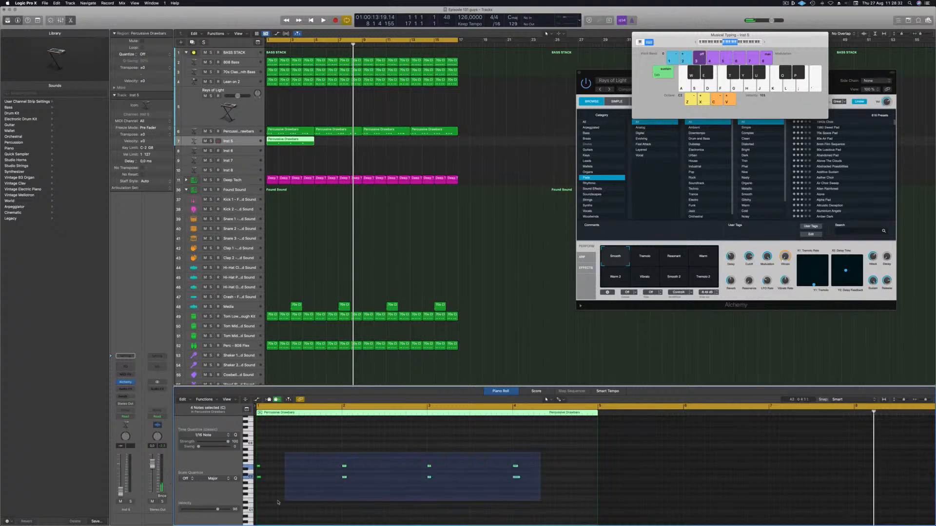
left_click_drag(255, 452, 324, 472)
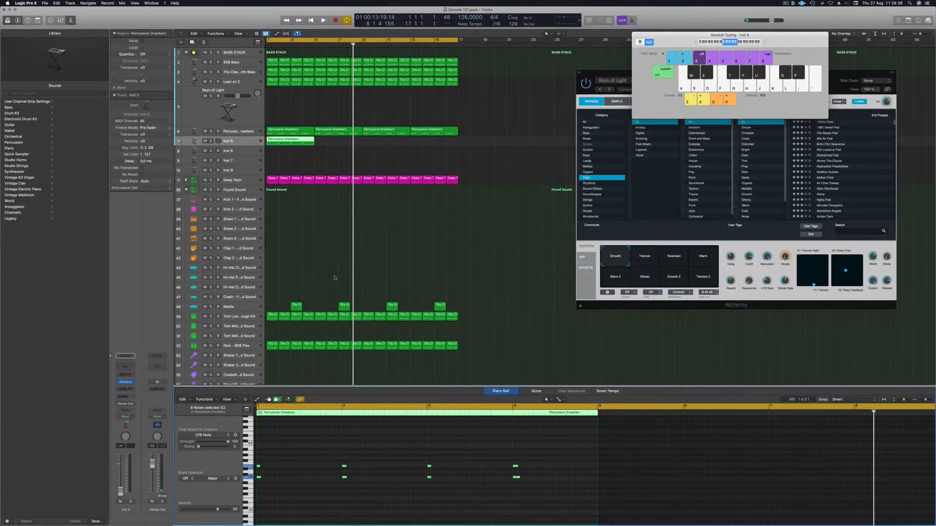
left_click_drag(265, 467, 323, 467)
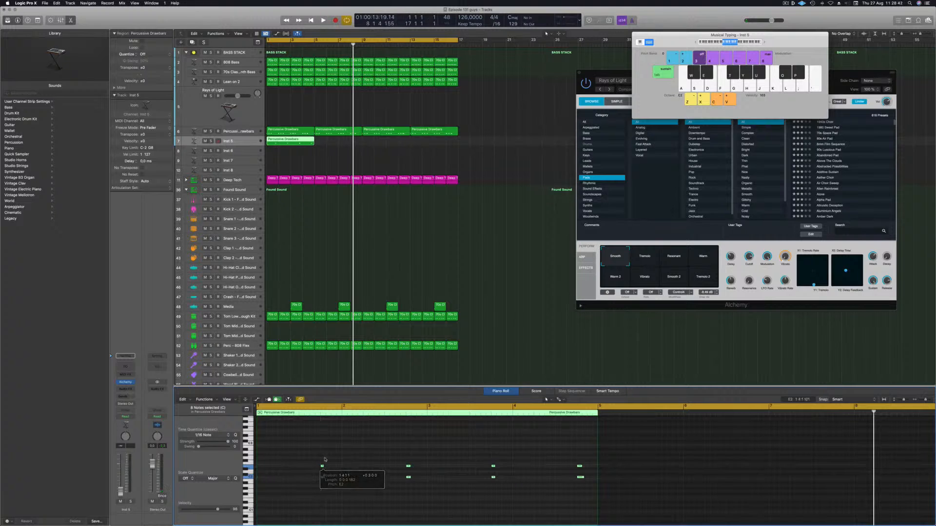
Step: Audition the Synth Pluck, Minimal Arp and Dark Arp perform pads on Inst 5 during playback, then select Motion Pad
key("space")
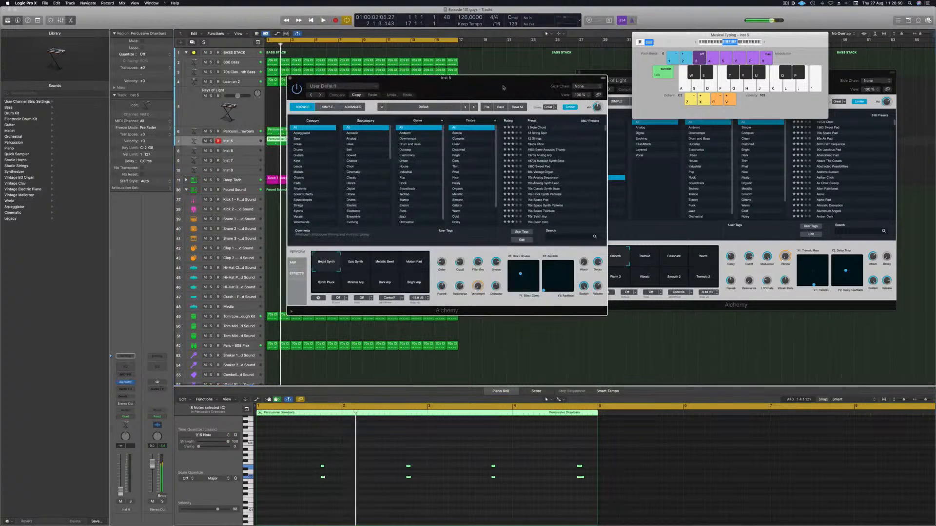
left_click_drag(509, 88, 578, 95)
left_click(396, 293)
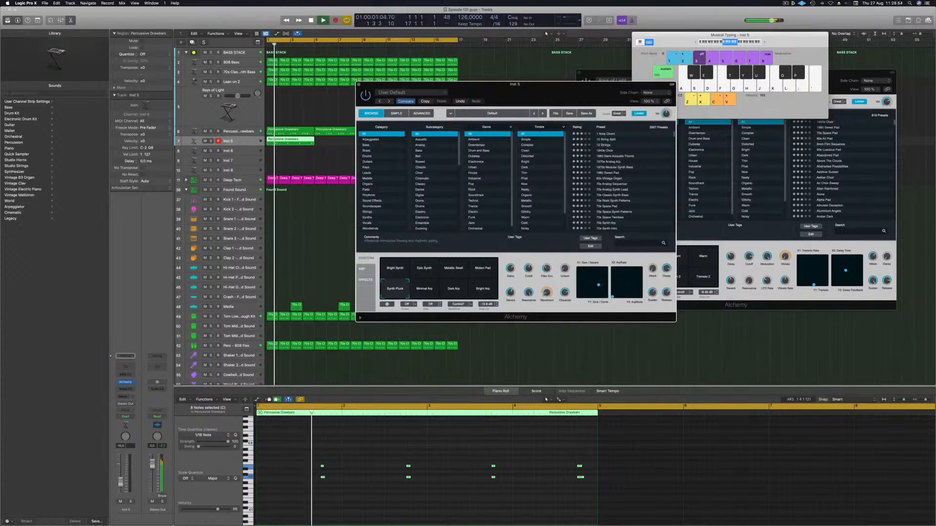
left_click(139, 404)
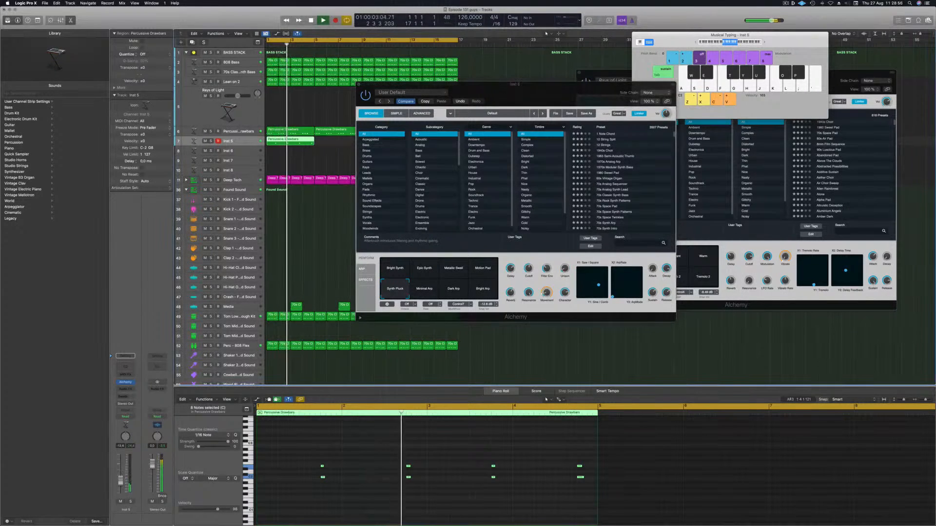
left_click(424, 289)
left_click(453, 289)
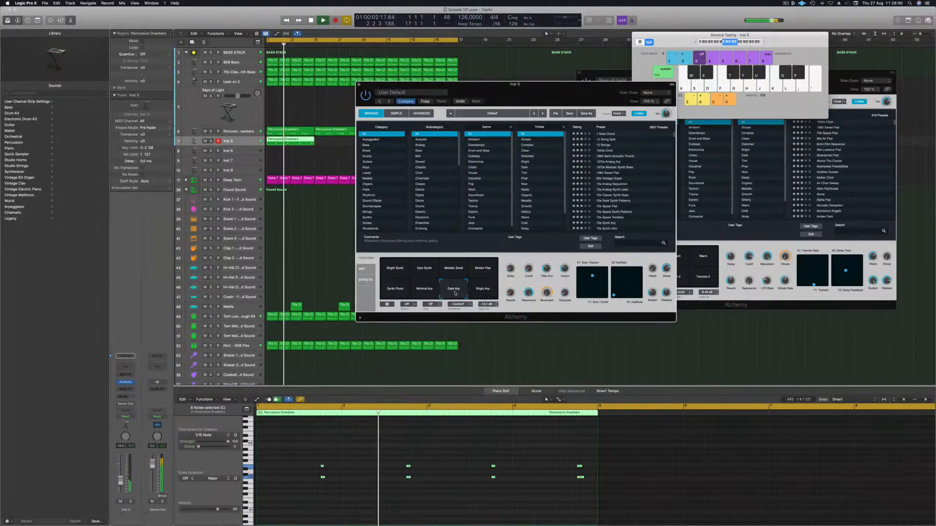
left_click(483, 269)
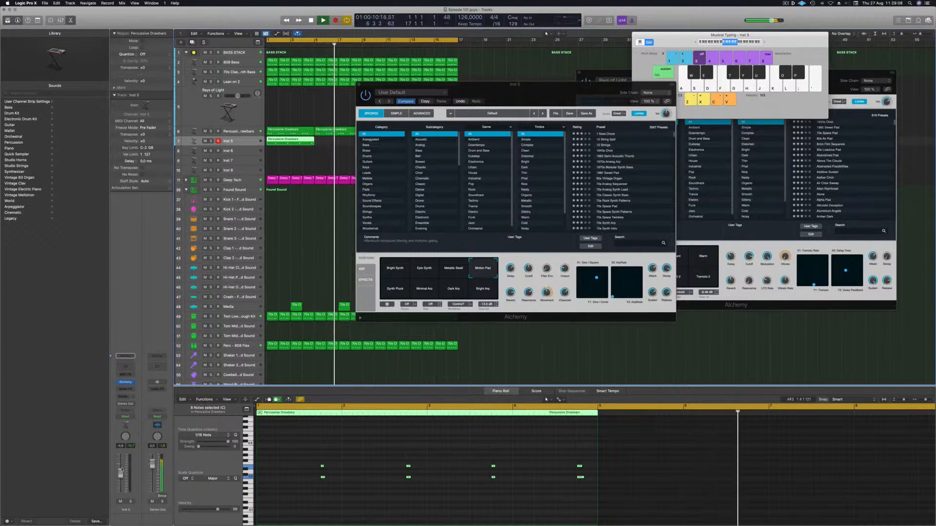
Step: Loop the Inst 5 region so it repeats four times and play it back
left_click_drag(429, 84, 651, 94)
left_click_drag(286, 140, 388, 143)
left_click(297, 140, "shift")
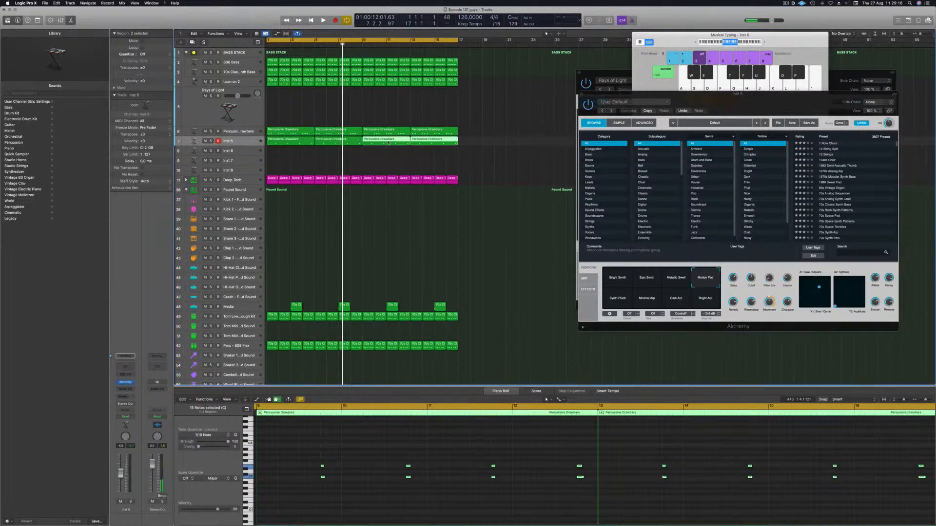
key("space")
key("space")
key("space")
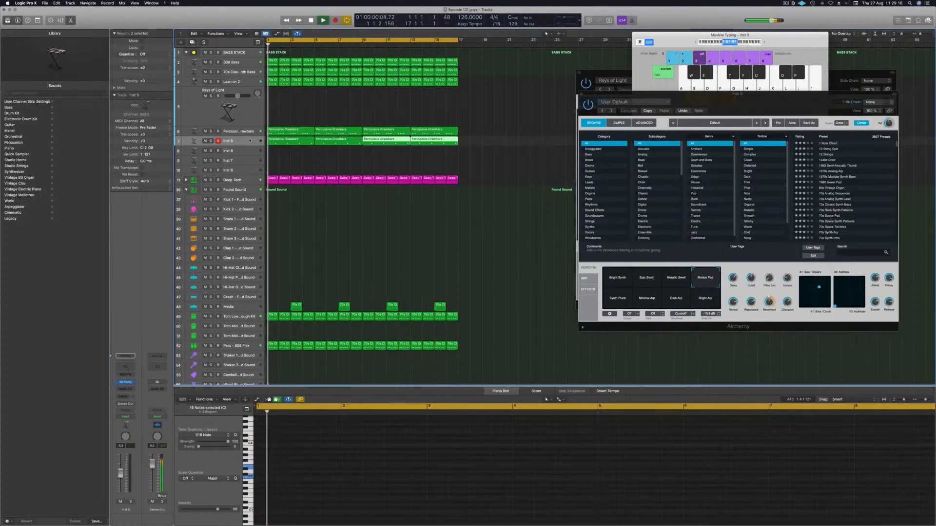
Step: Browse the Synths category for Inst 5 and audition the 80s Synth Pop Lead and 80s Drama Keys presets
left_click(249, 140)
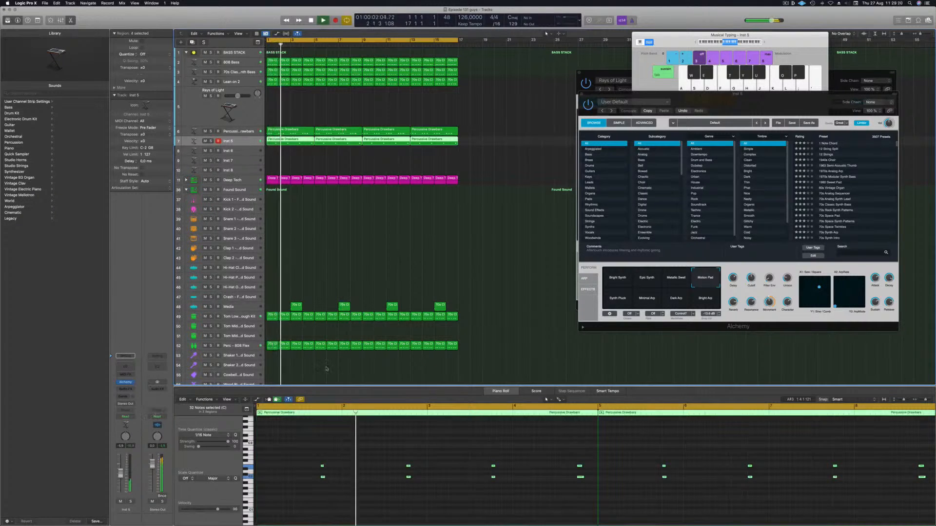
left_click_drag(767, 101, 622, 99)
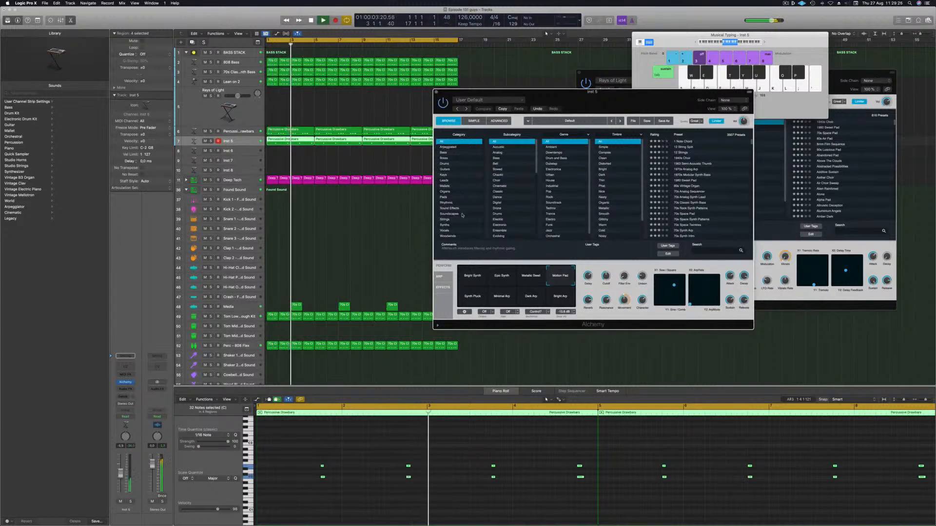
left_click(444, 225)
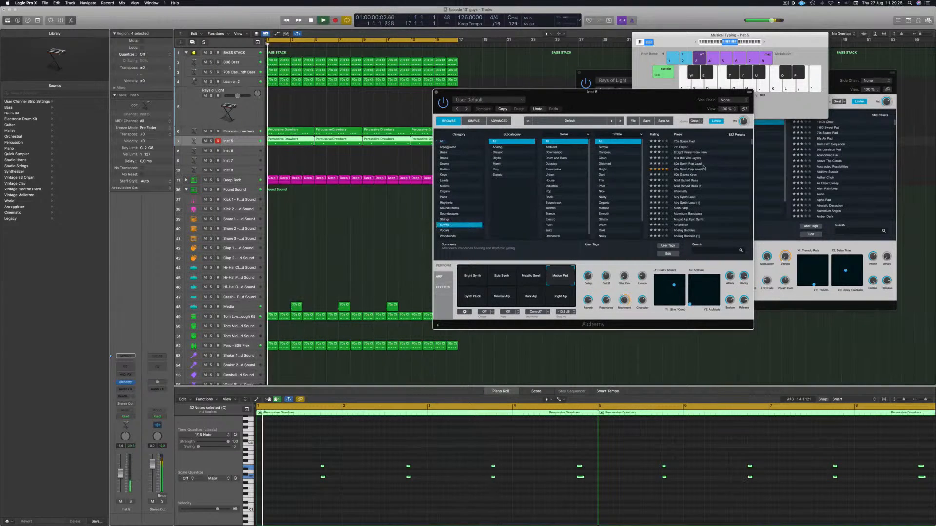
left_click(703, 169)
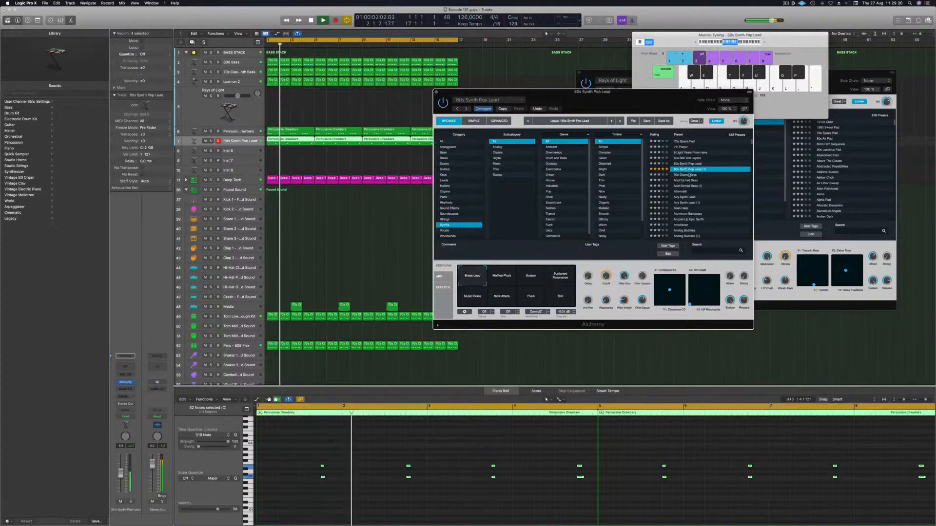
left_click(689, 174)
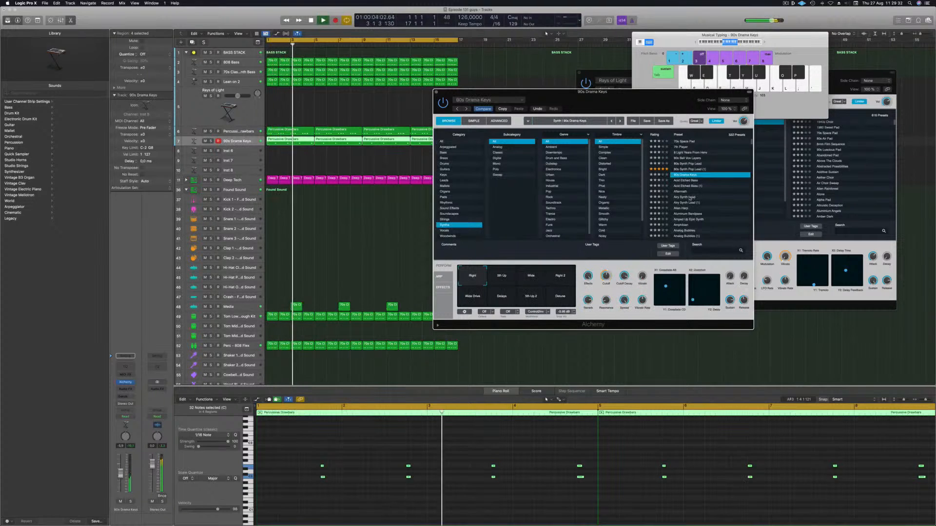
Step: Audition Analog Osmosis, then browse Pads with the Fast Attack subcategory and load Epic Synth String Ensemble
left_click(703, 208)
scroll(704, 192, "down", 3)
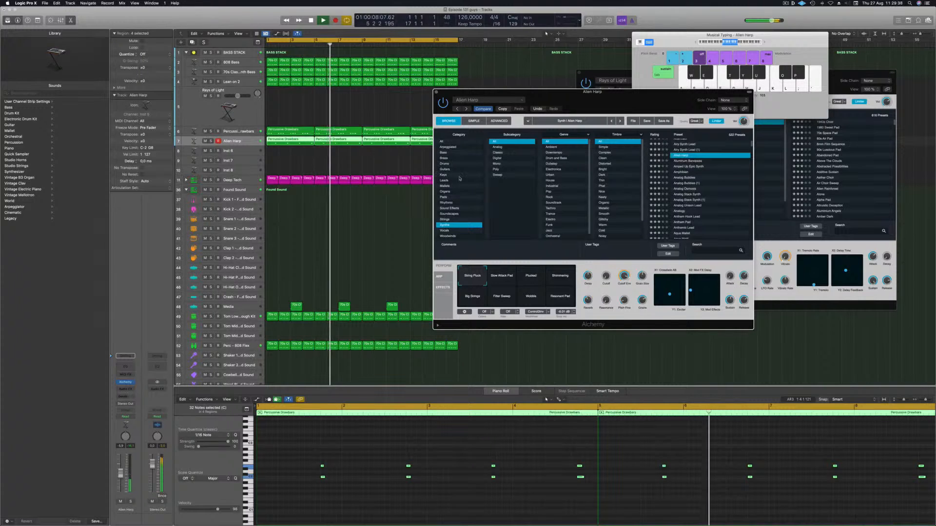
left_click(443, 197)
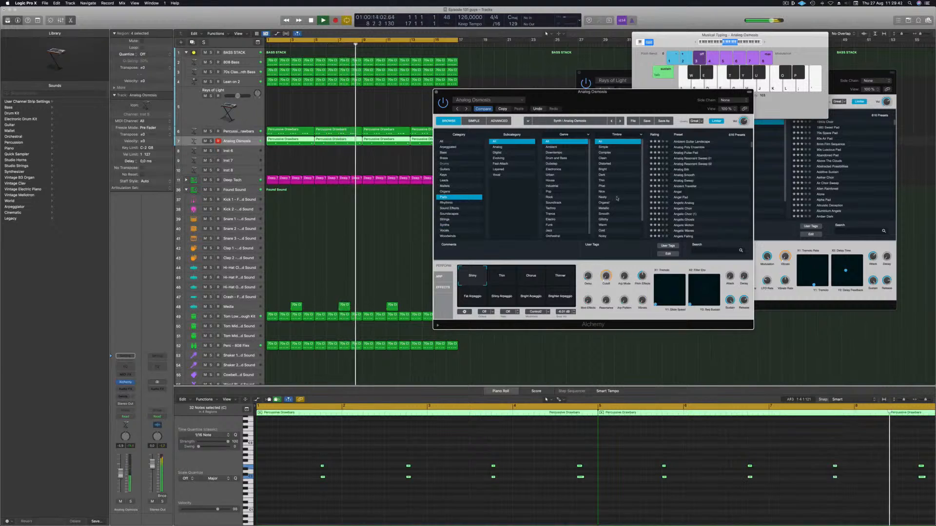
scroll(607, 201, "down", 1)
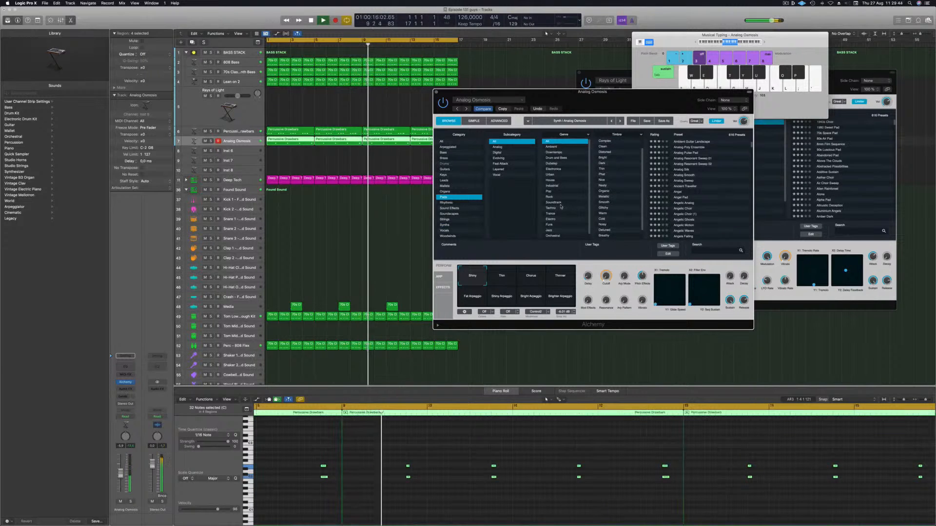
scroll(560, 206, "down", 1)
left_click(501, 165)
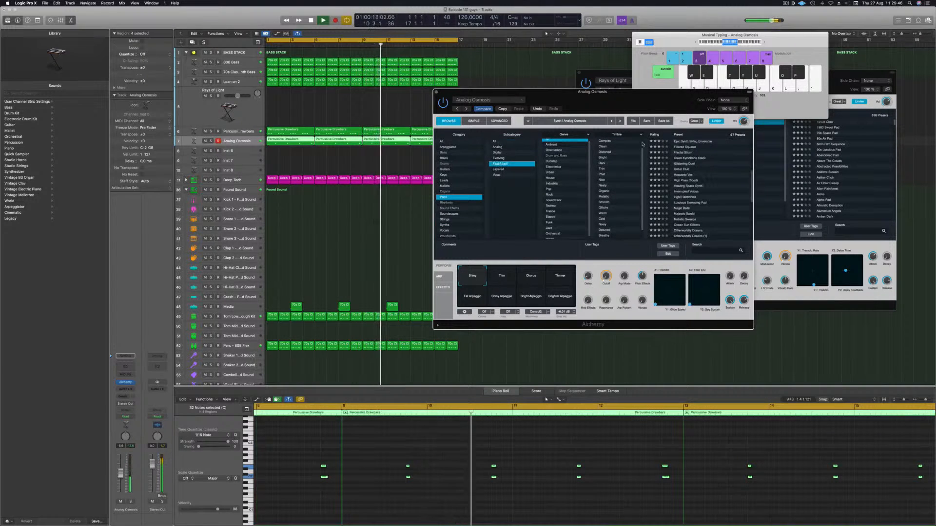
left_click(692, 141)
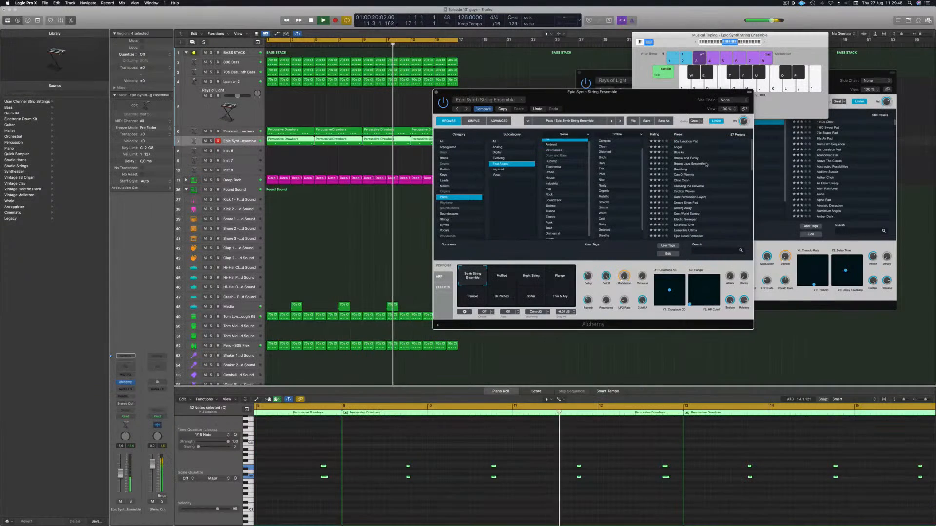
left_click_drag(655, 101, 674, 76)
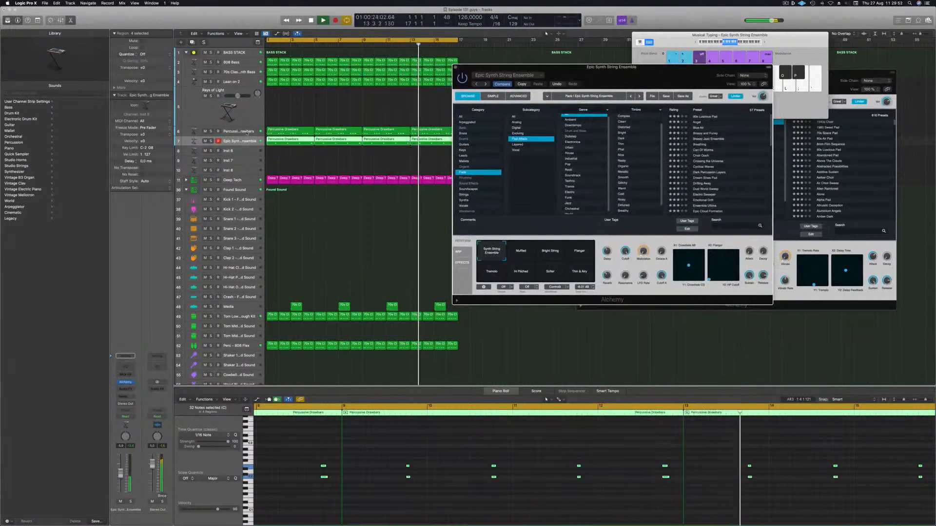
Step: Play from the start, switch the Epic Synth String Ensemble to the Muffled perform pad, and raise its volume fader slightly
key("Return")
left_click(121, 479)
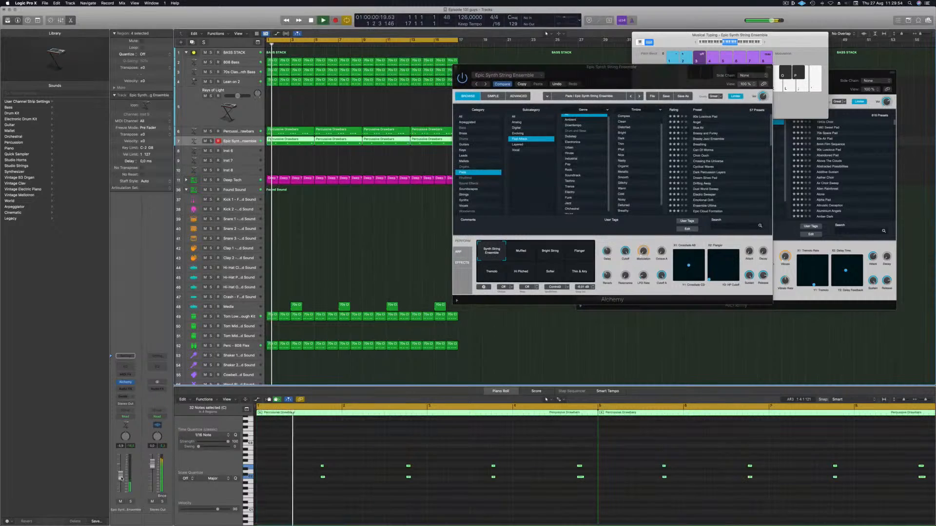
left_click(520, 256)
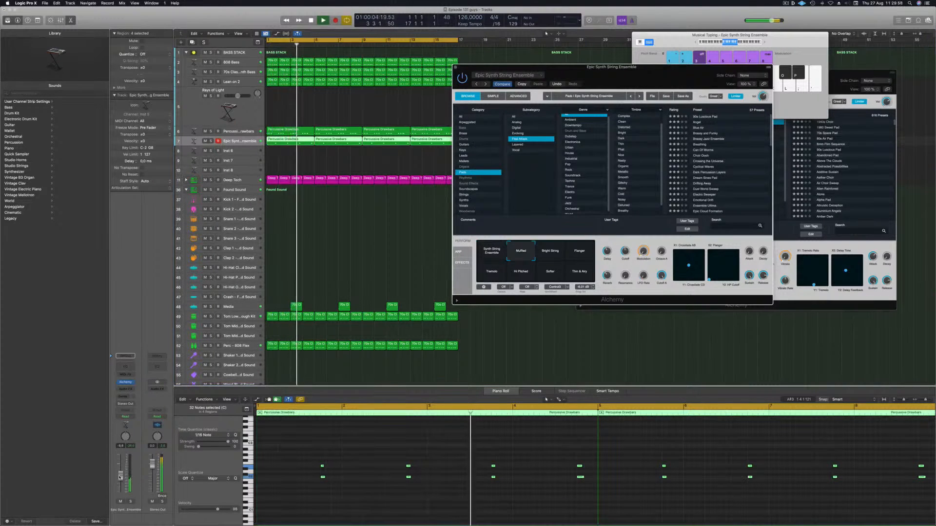
left_click_drag(121, 476, 120, 469)
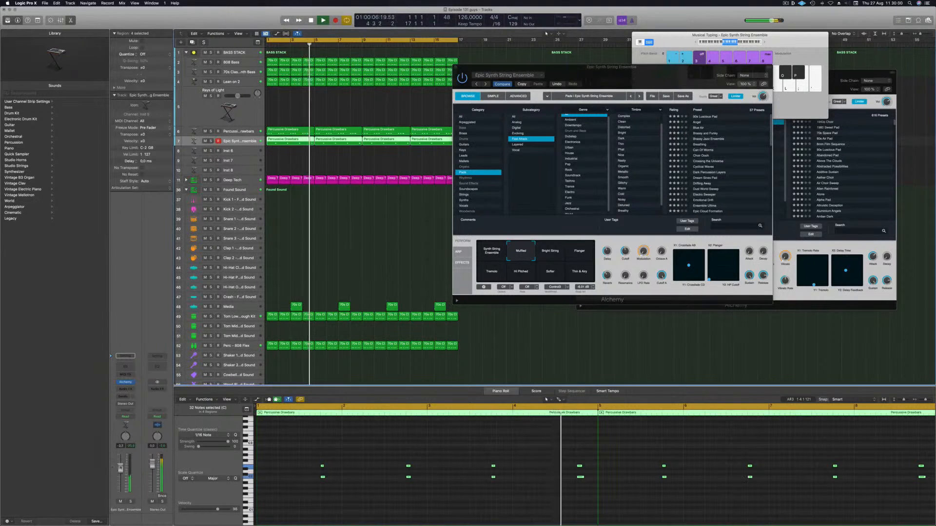
Step: Try transposing all the string region's notes down an octave while soloing the track, then transpose them back up
left_click(292, 451)
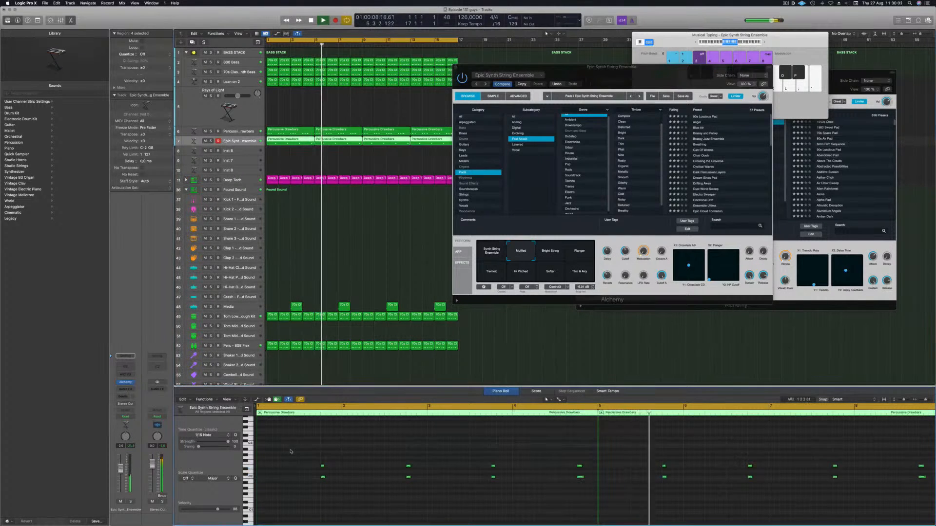
key("super+a")
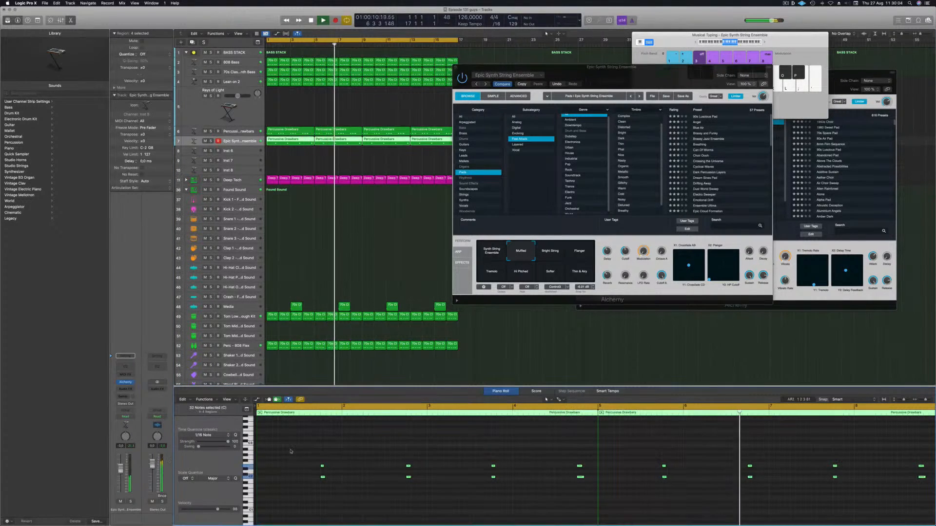
key("alt+shift+Down")
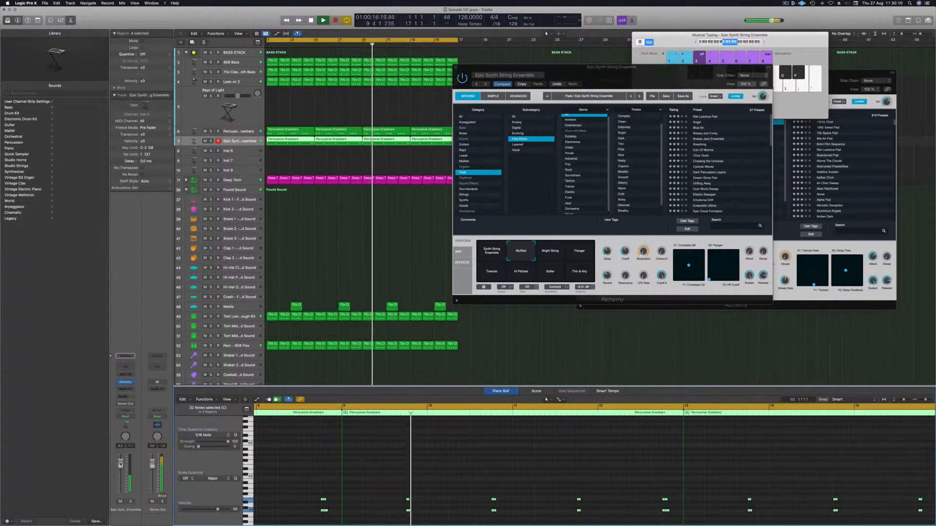
left_click(131, 502)
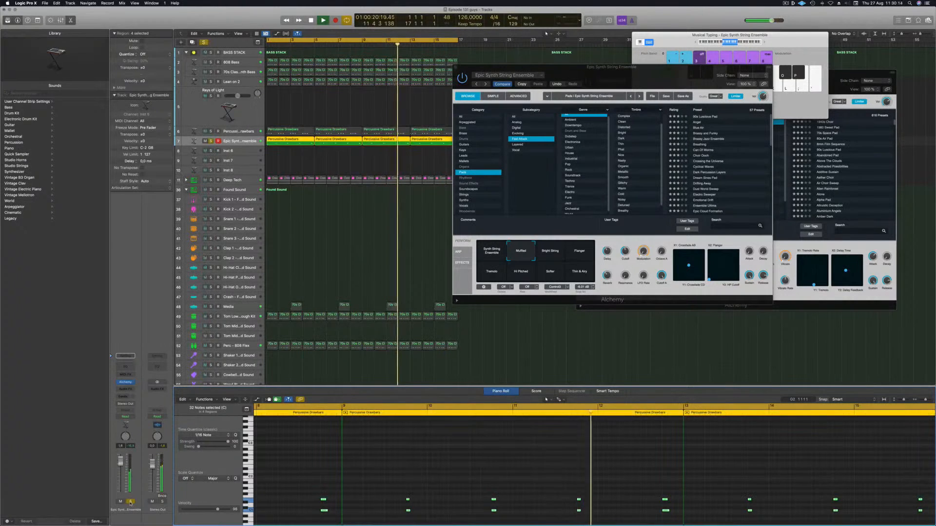
left_click(130, 502)
key("alt+shift+Up")
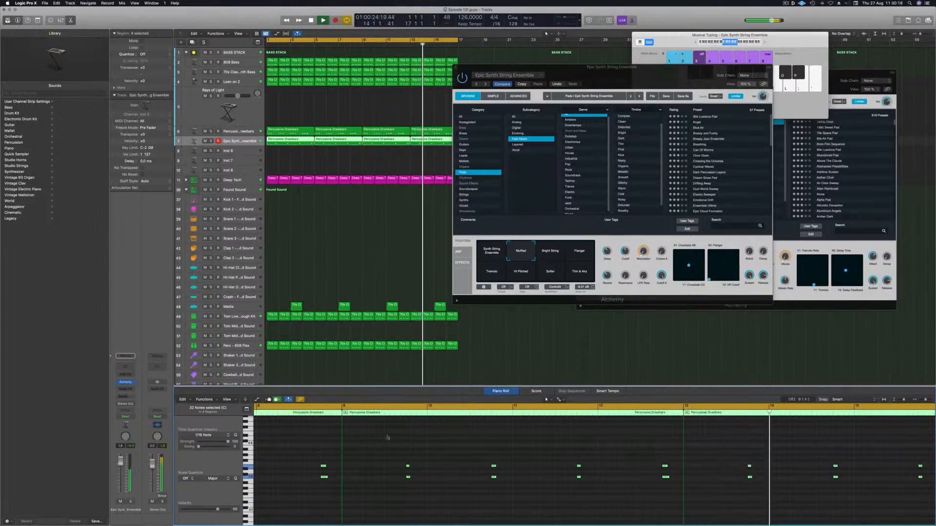
Step: Audition the Flanger and Softer perform pads, settle back on Muffled, and nudge the track's volume fader
left_click(563, 252)
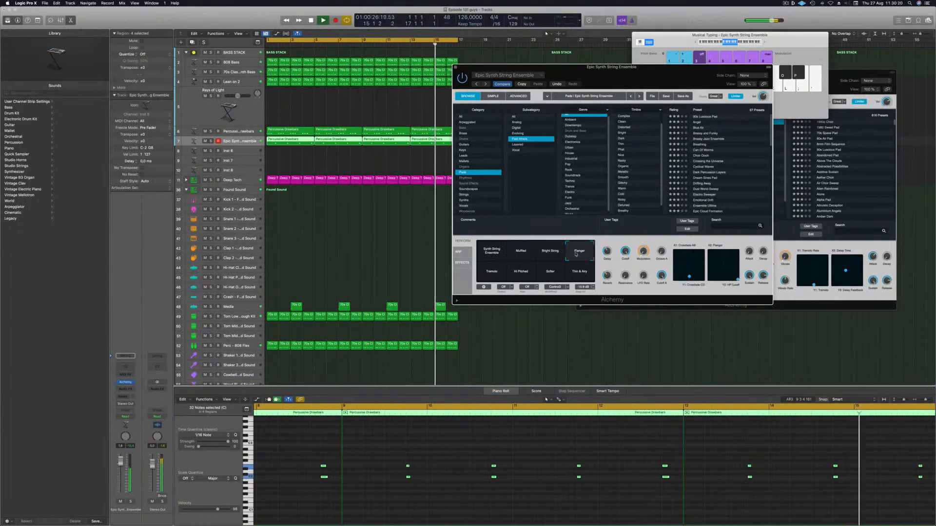
left_click(550, 274)
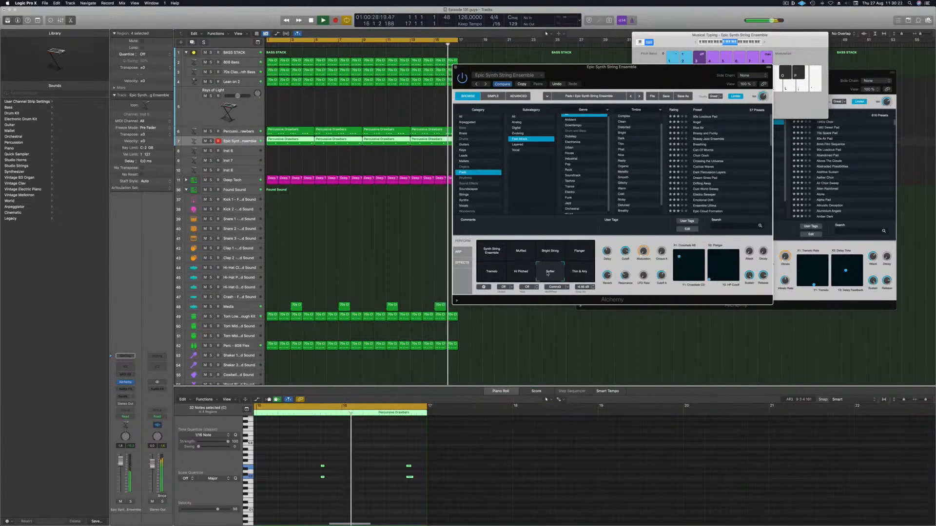
left_click(521, 251)
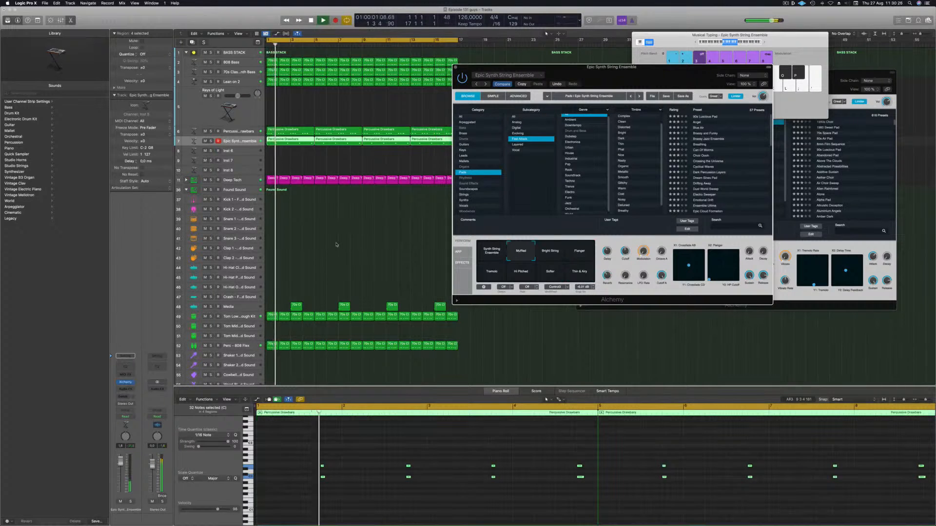
left_click_drag(120, 465, 120, 469)
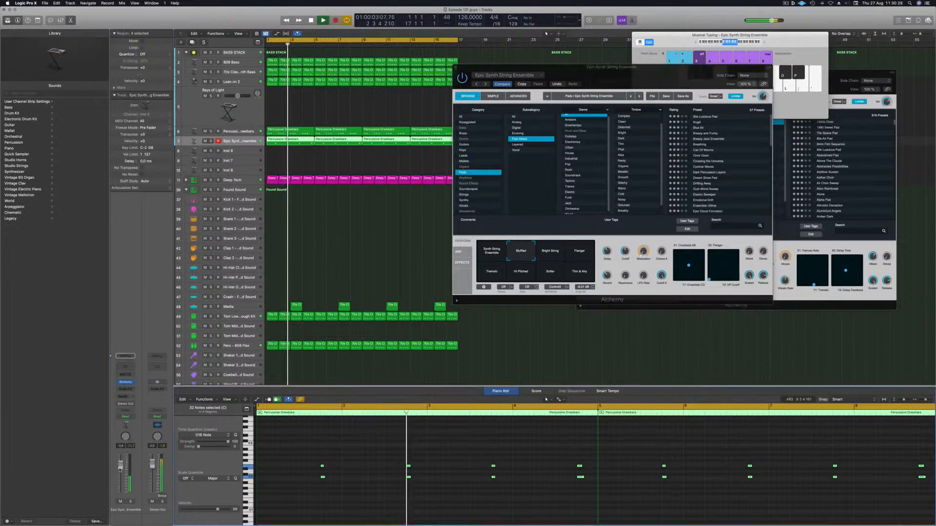
Step: Open the string track's Channel EQ, enable the low cut and raise its cutoff frequency, then close the EQ
left_click(125, 366)
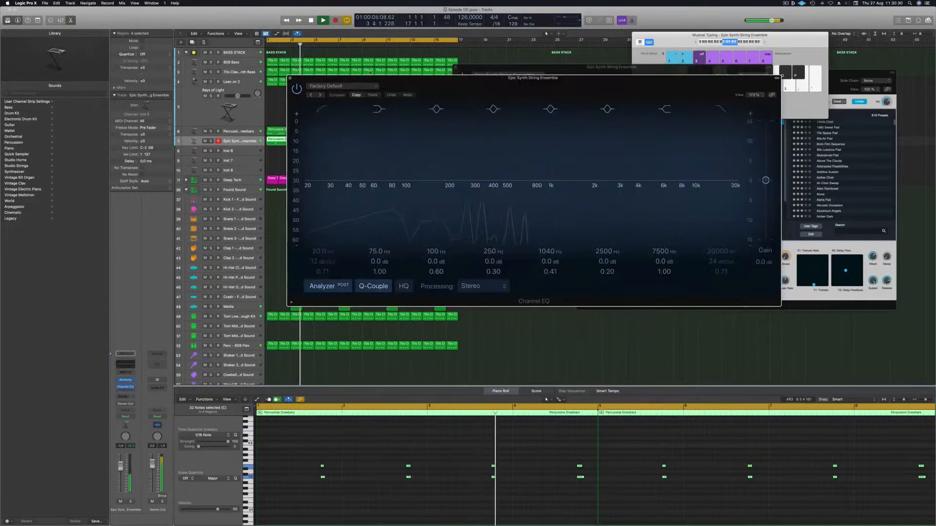
left_click(325, 108)
left_click_drag(312, 200, 472, 177)
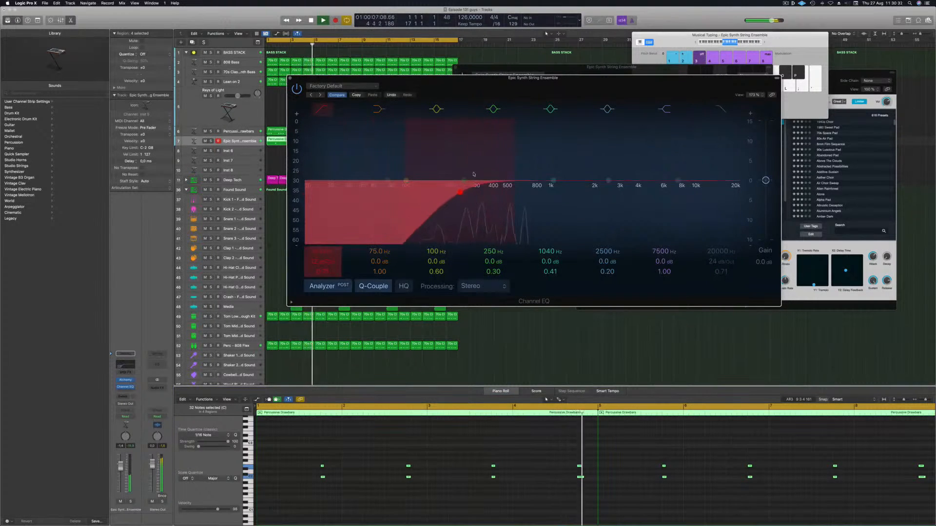
left_click(289, 79)
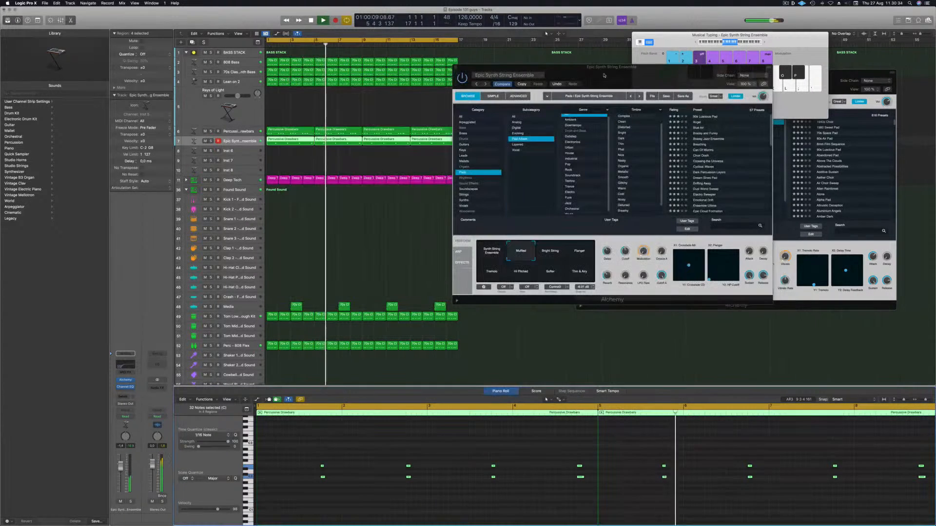
Step: Move and close the Epic Synth String Ensemble plug-in window, then return playback to the start
left_click_drag(617, 81, 573, 88)
left_click(412, 73)
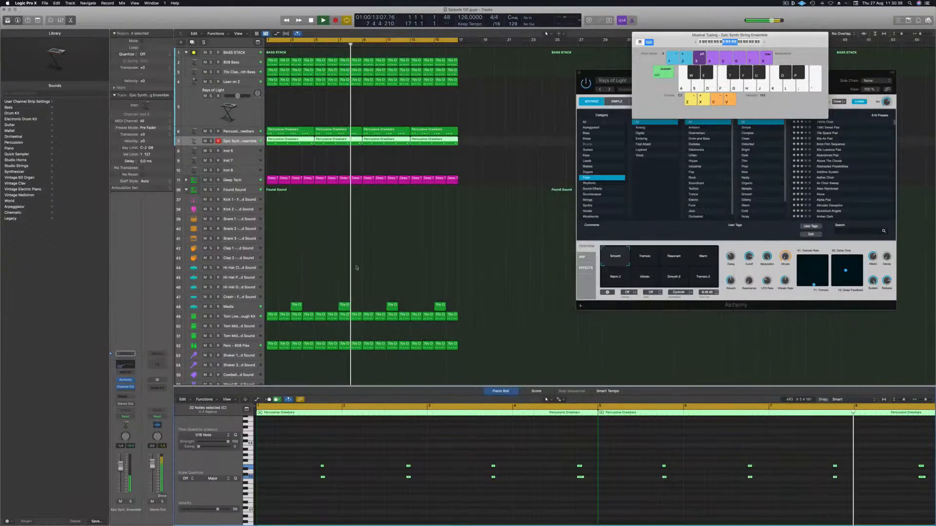
left_click(326, 273)
key("Return")
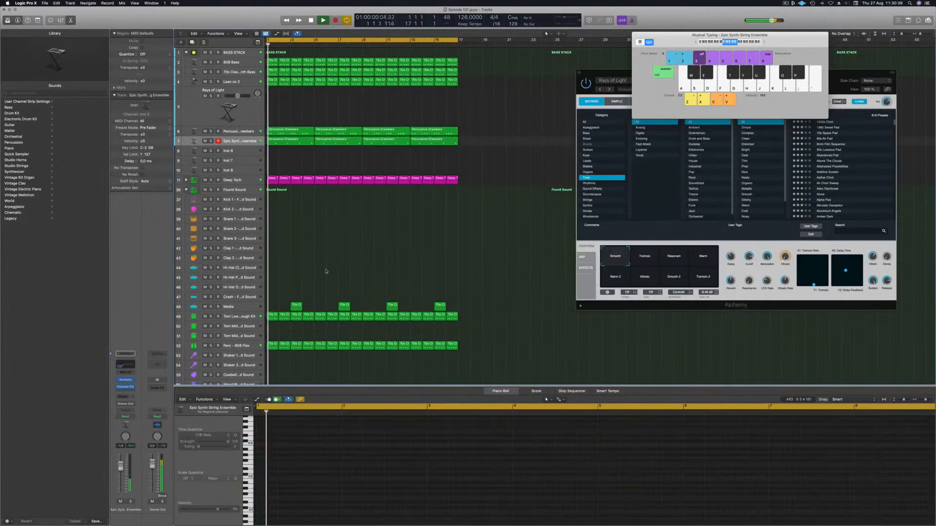
Step: Delete the Media percussion regions from the Found Sound stack
left_click(347, 305)
key("Delete")
left_click_drag(427, 285, 461, 310)
key("Delete")
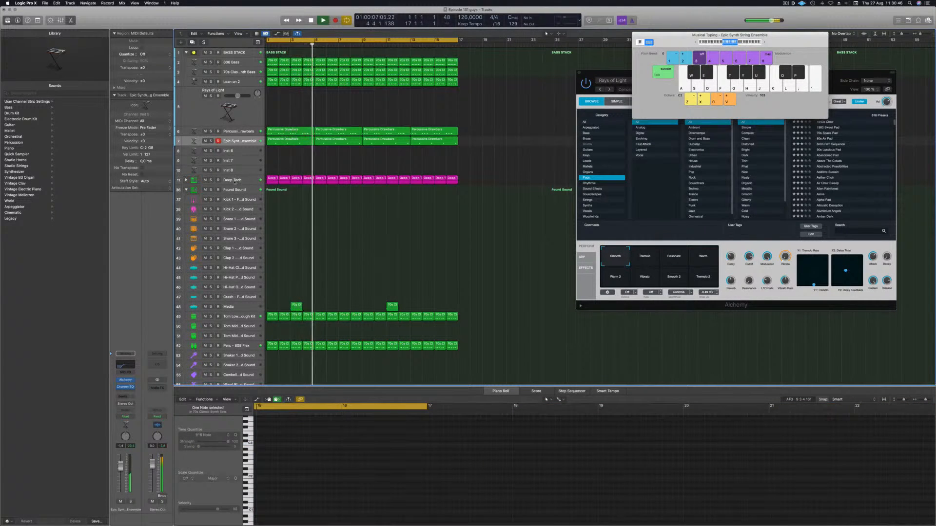
Step: Collapse the Found Sound track stack and enlarge the track heights in the arrangement
left_click(186, 189)
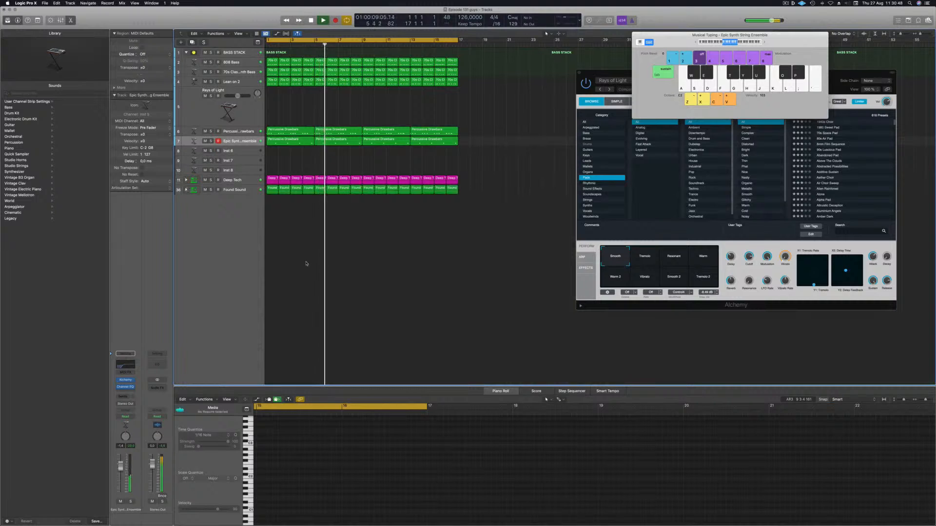
key("super+Down")
key("super+Down")
key("super+Down")
key("super+Down")
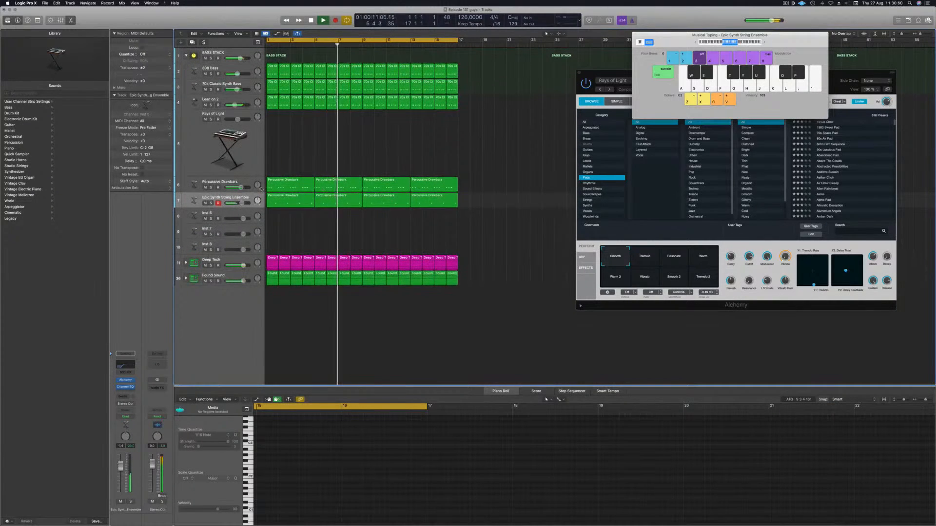
Step: Toggle solo on the Epic Synth String Ensemble track, select it, and reopen its Alchemy instrument window
left_click(211, 203)
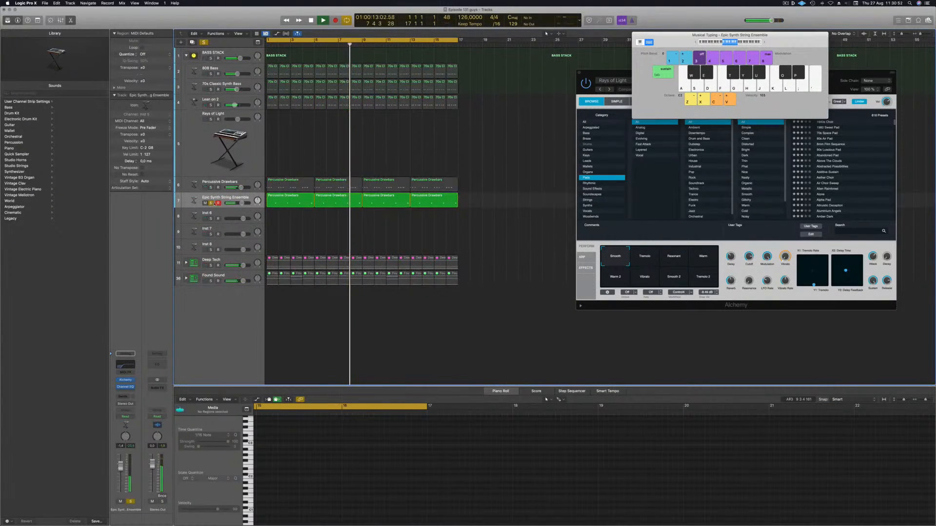
left_click(211, 204)
left_click(197, 201)
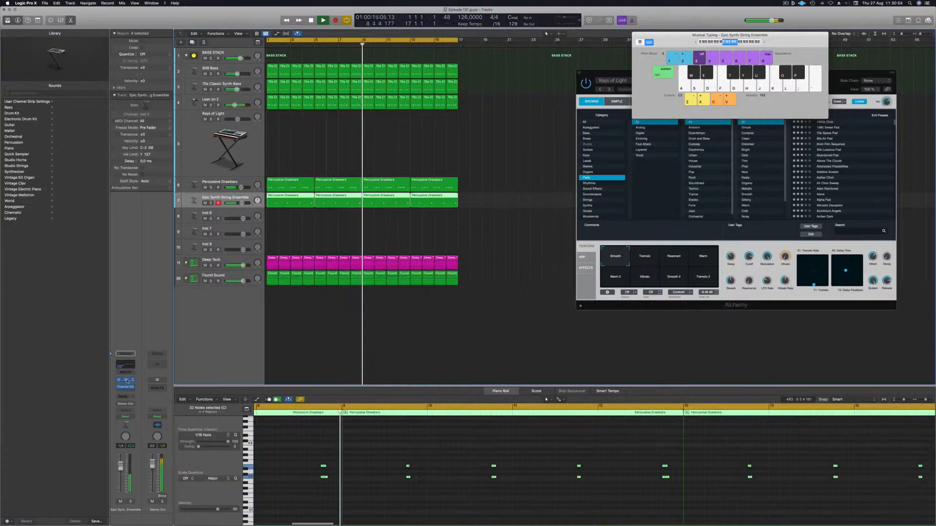
left_click(125, 379)
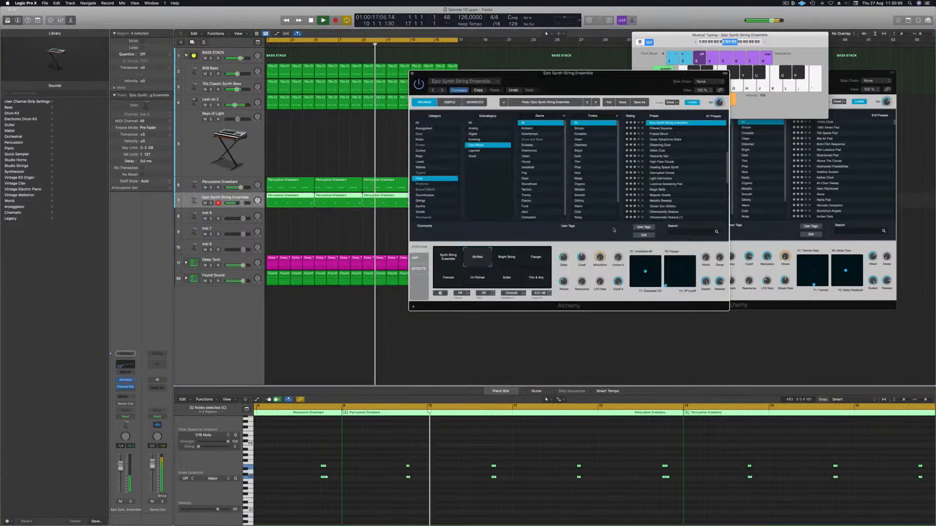
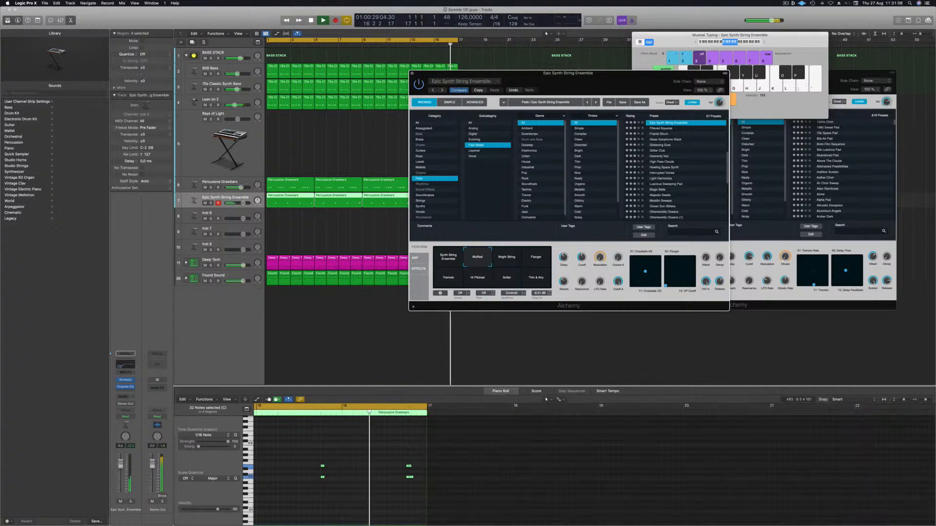
Step: Close the Epic Synth String Ensemble plug-in window and shrink the track heights in the arrangement
left_click(121, 466)
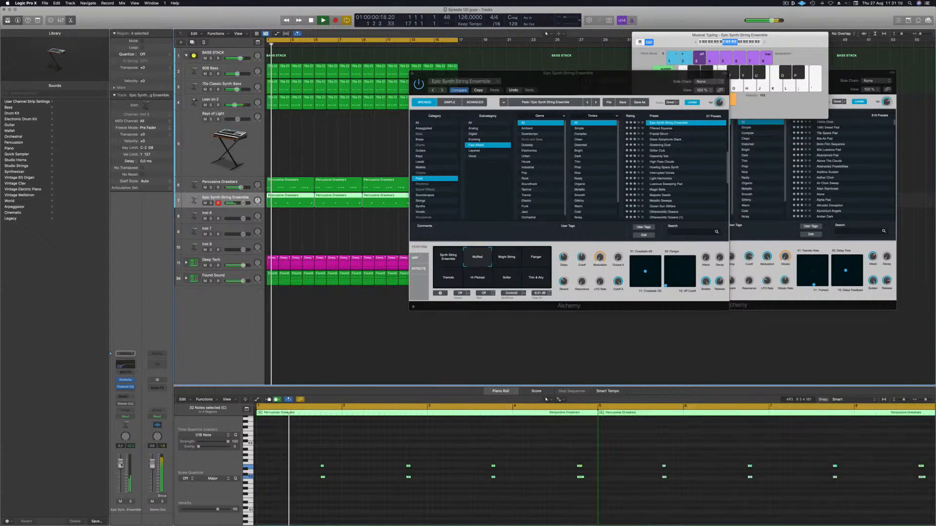
left_click(412, 74)
scroll(344, 150, "left", 3)
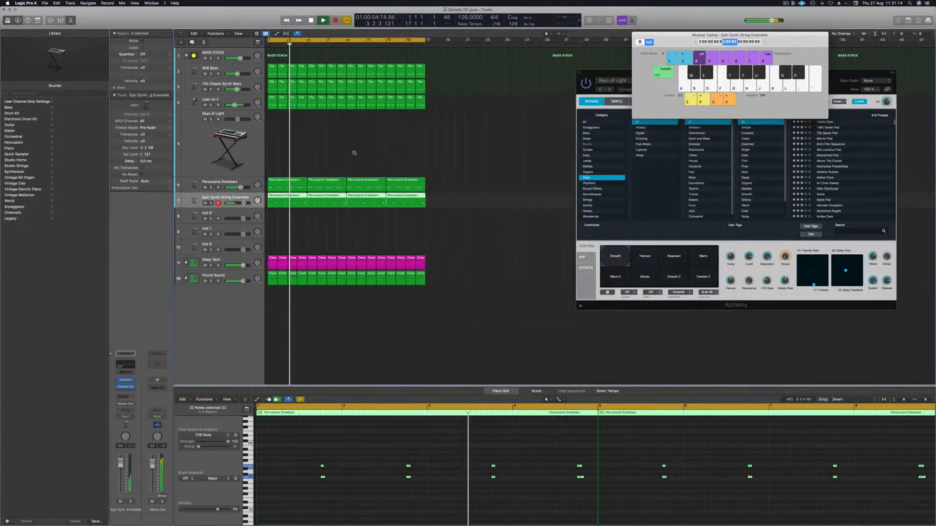
scroll(332, 148, "down", 3)
scroll(332, 145, "down", 5)
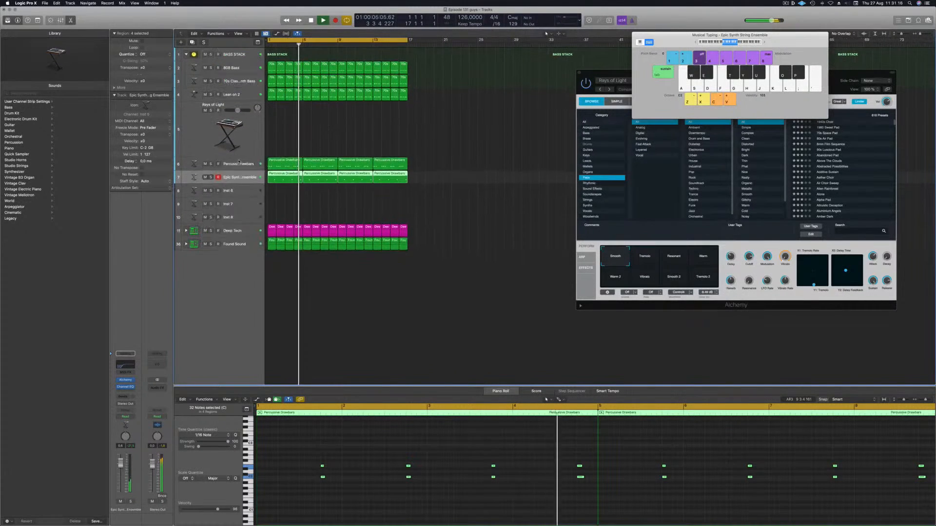
Step: Select the Percussive Drawbars track and add a Channel EQ with a low cut at about 236 Hz
left_click(238, 146)
key("Return")
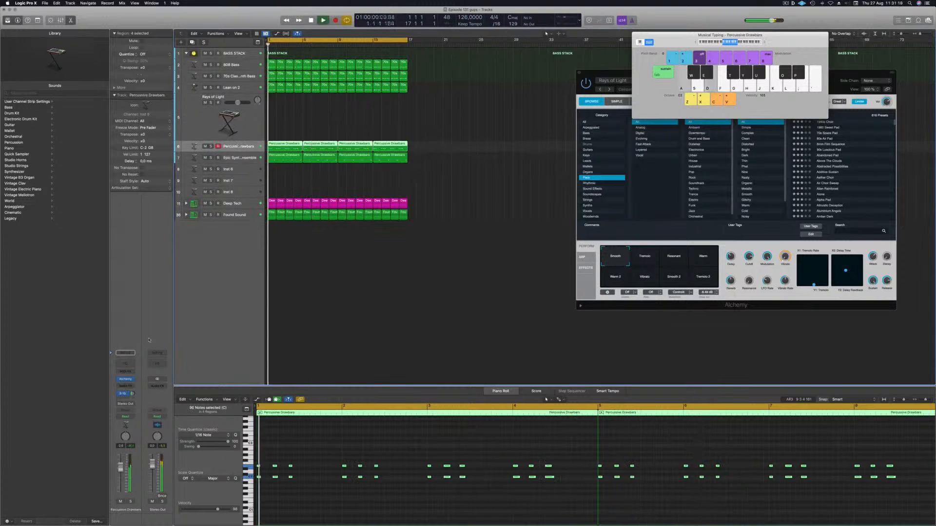
left_click(125, 364)
left_click(322, 109)
left_click_drag(326, 178, 481, 174)
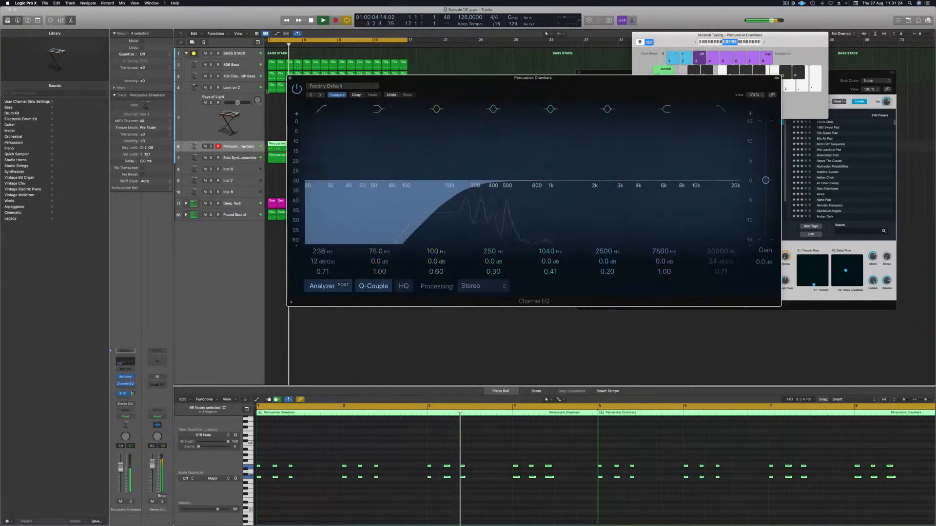
left_click(289, 78)
Step: Select the Rays of Light track and load the 80s Synth Pop Lead preset from Alchemy's Leads category
left_click(352, 129)
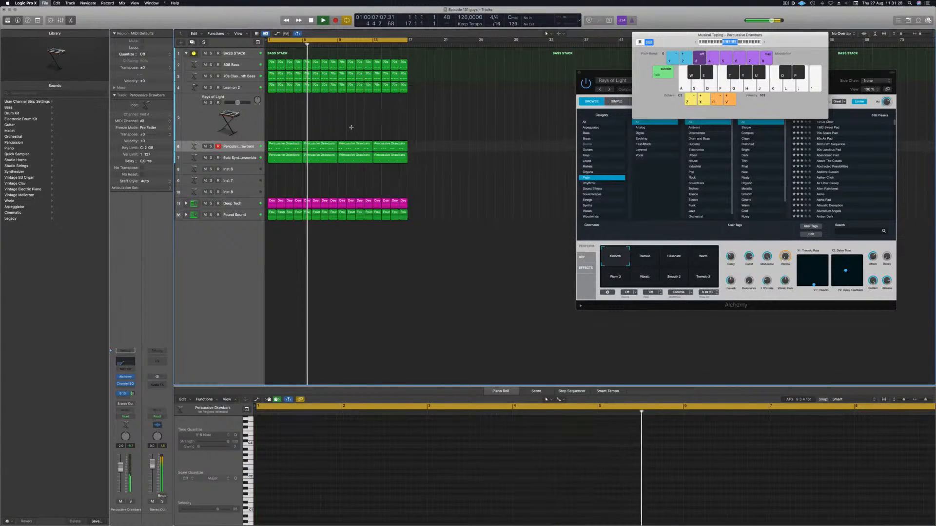
scroll(352, 131, "up", 5)
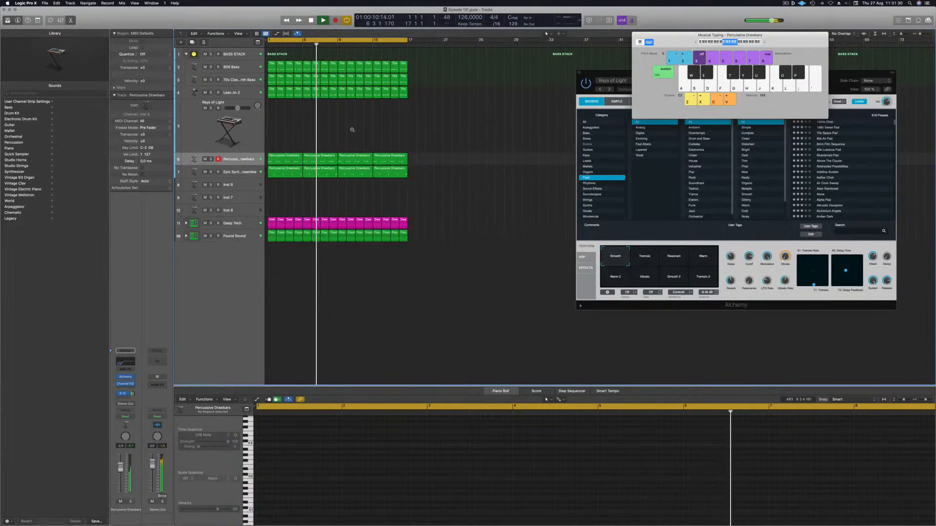
scroll(329, 132, "up", 3)
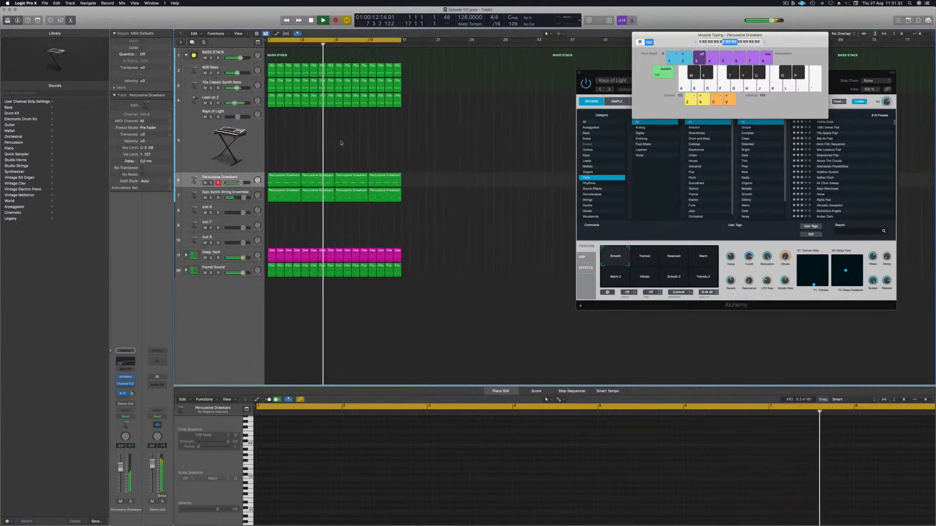
left_click(210, 137)
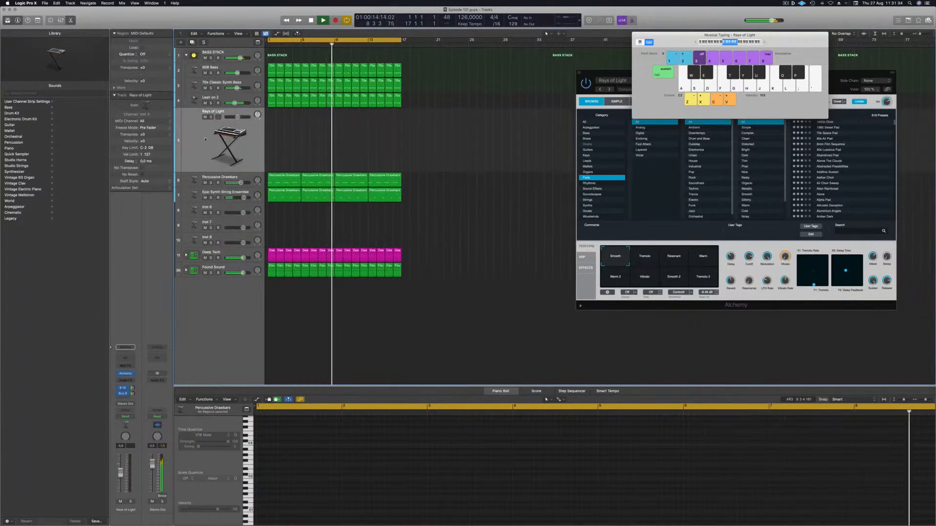
left_click_drag(587, 75, 503, 130)
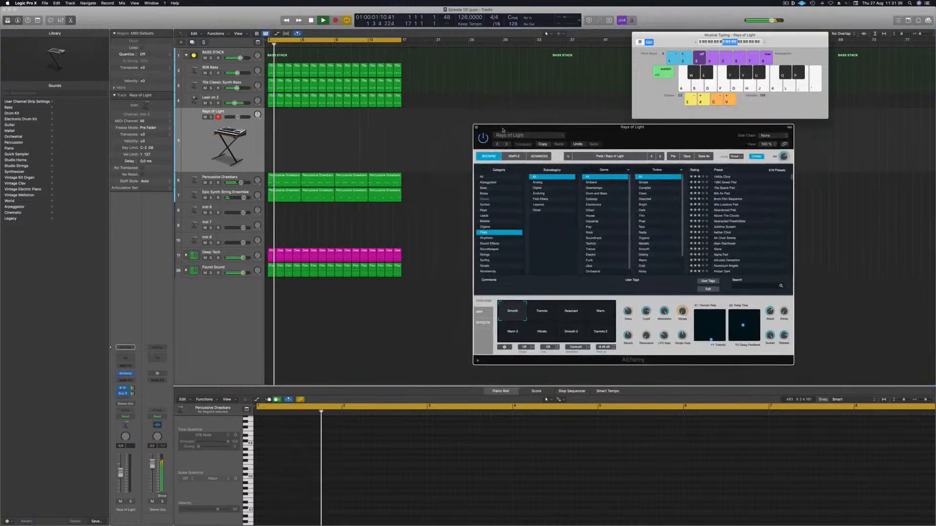
left_click_drag(614, 127, 580, 127)
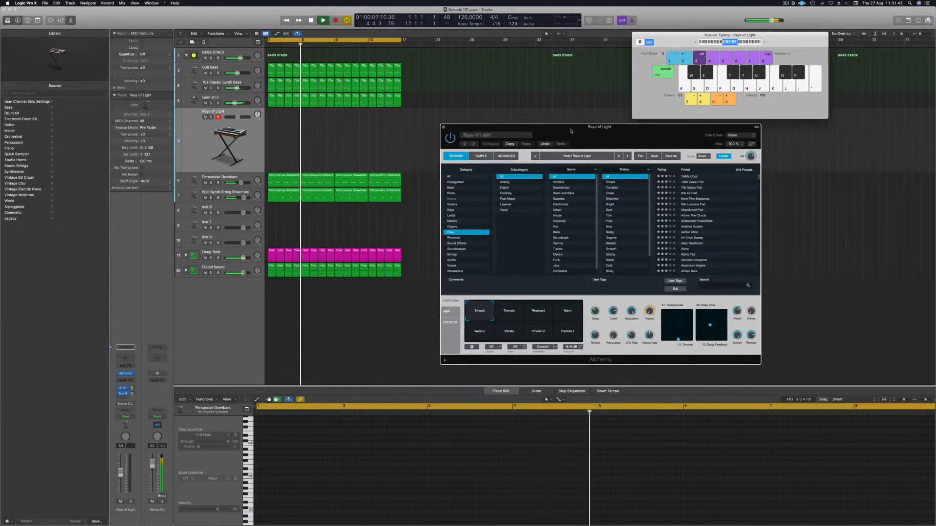
left_click(455, 215)
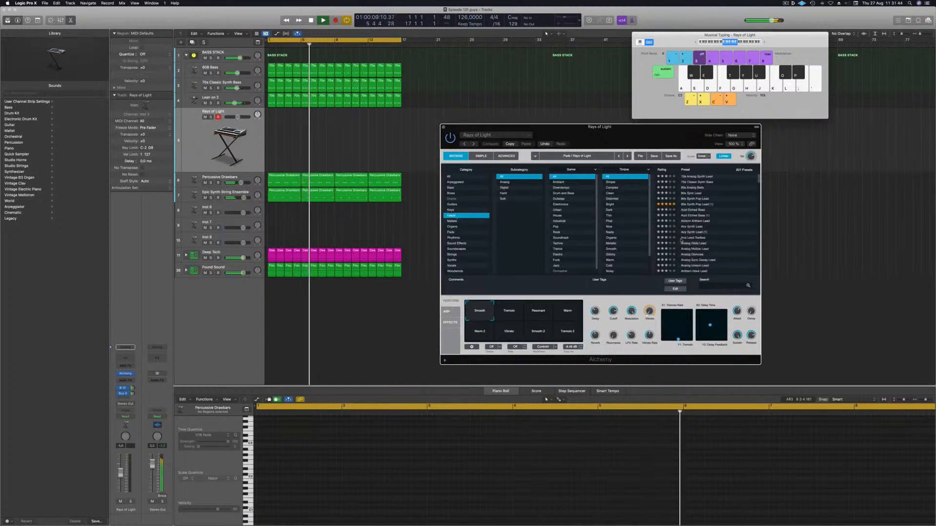
left_click(695, 205)
Step: Reposition the Alchemy and Musical Typing windows over the arrangement
left_click(213, 161)
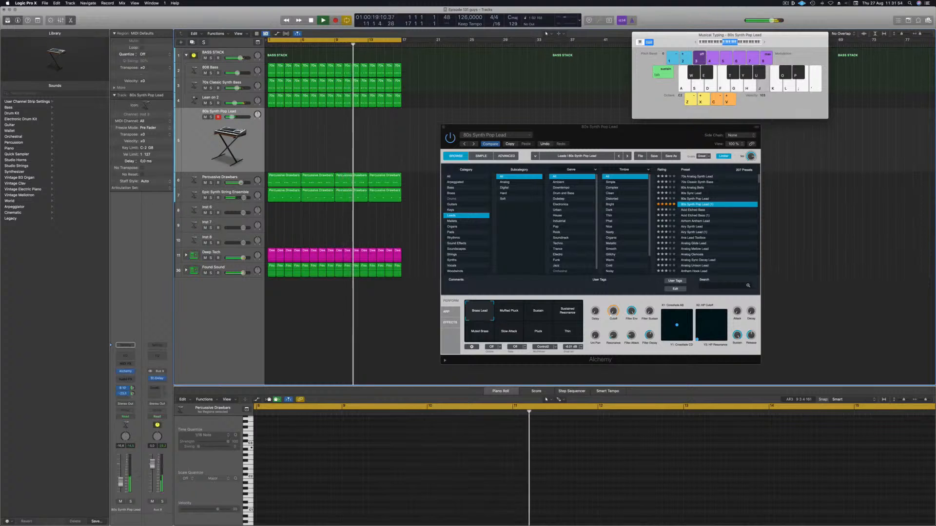
left_click_drag(133, 389, 134, 395)
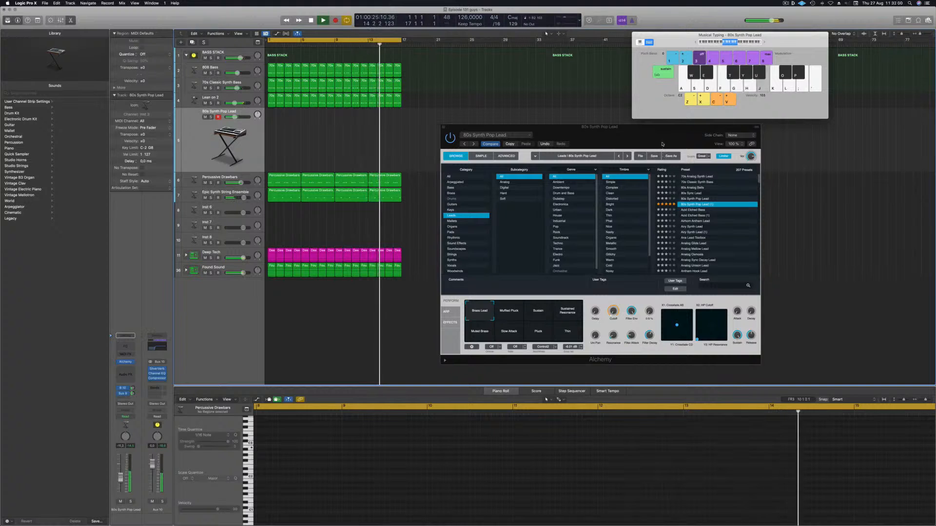
left_click_drag(657, 142, 672, 139)
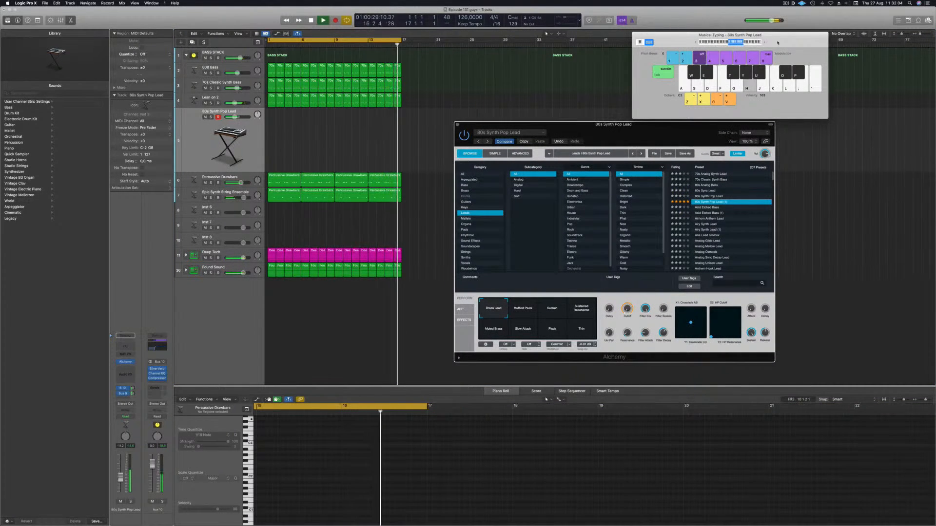
left_click_drag(764, 43, 780, 45)
left_click_drag(655, 133, 664, 83)
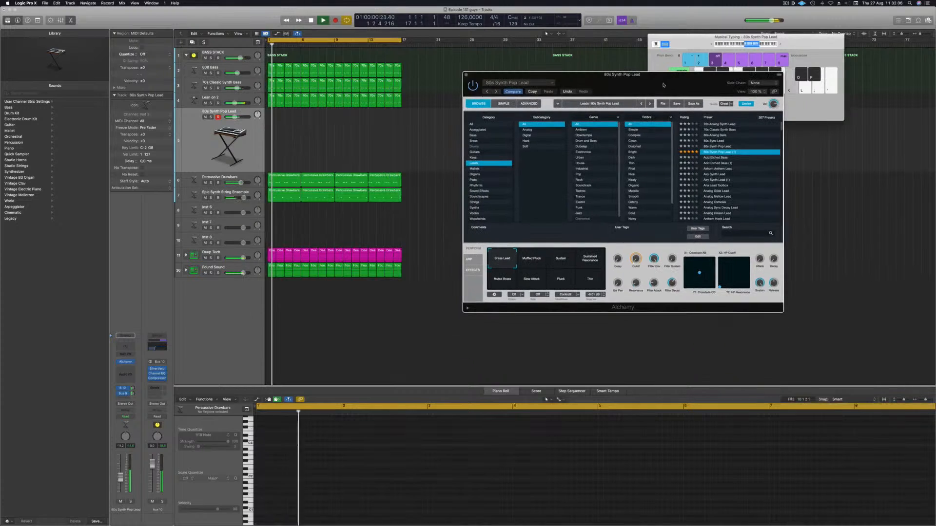
Step: Audition the Acid Etched Bass, Airy Synth Lead, Analog Sync Decay Lead and Lex Inferno presets in Alchemy
left_click(712, 158)
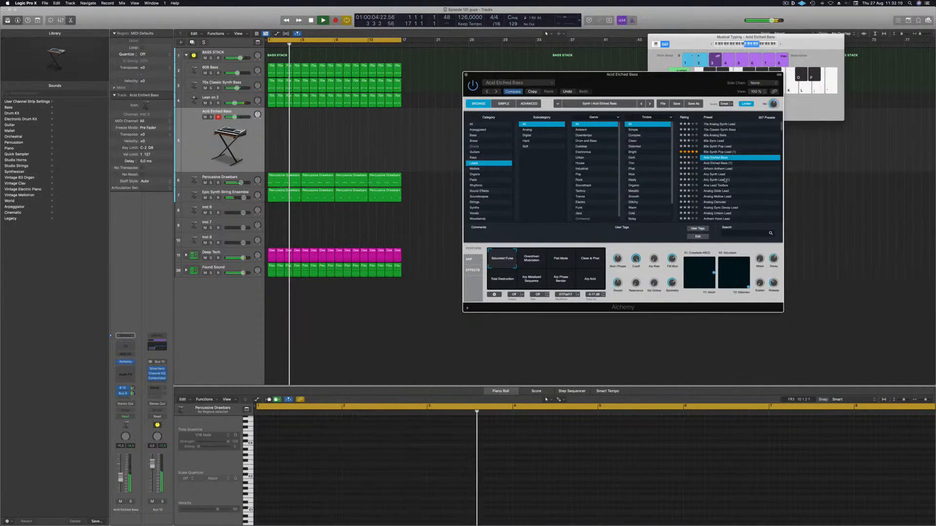
left_click(712, 174)
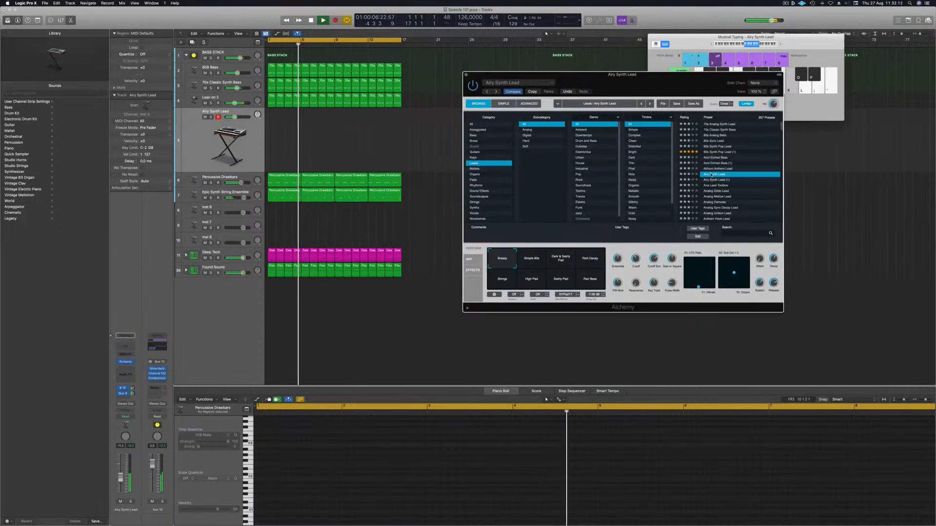
scroll(720, 189, "down", 2)
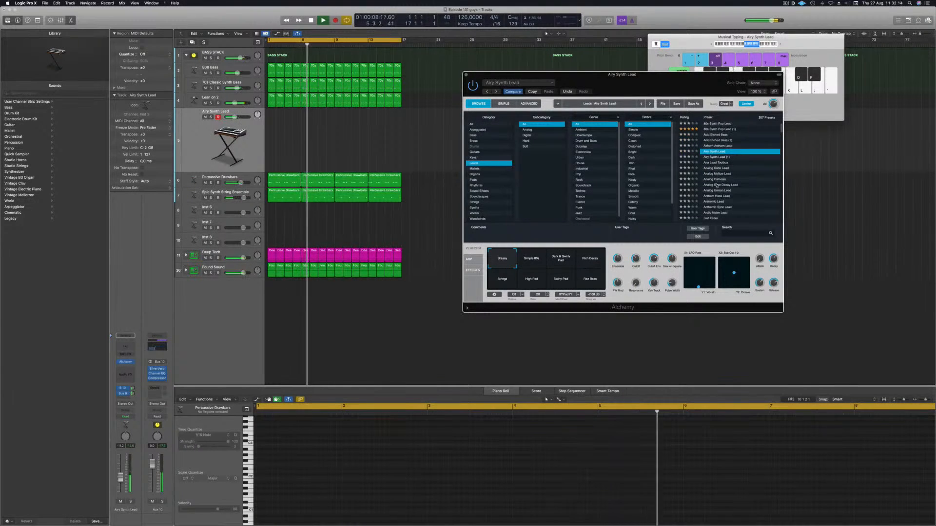
left_click(716, 185)
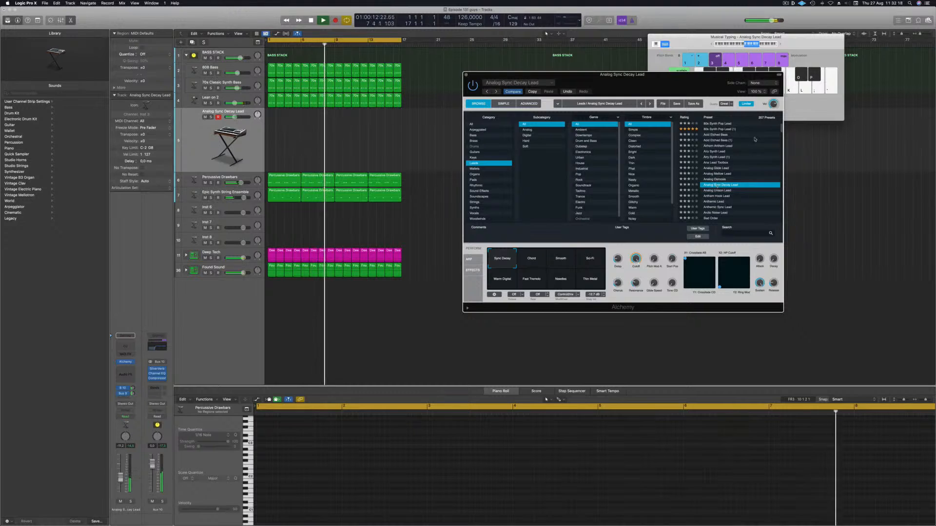
left_click_drag(782, 128, 780, 169)
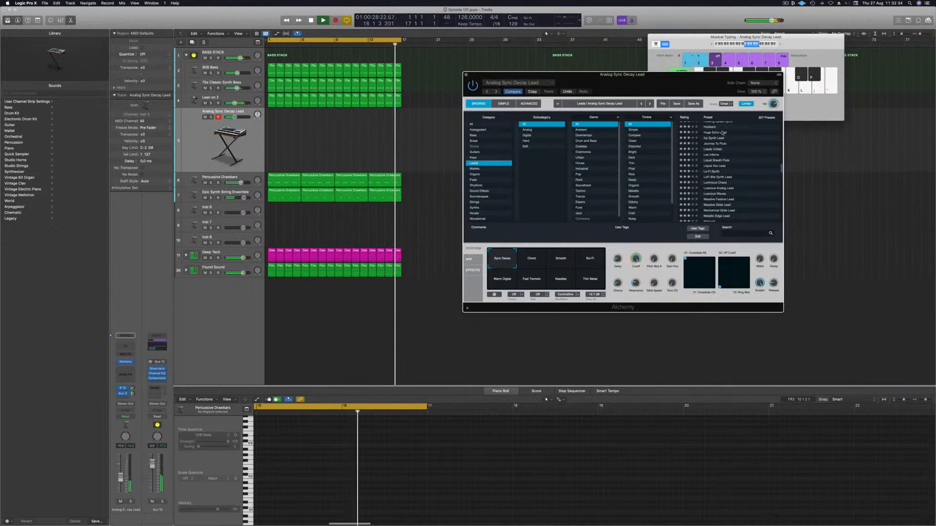
left_click(711, 155)
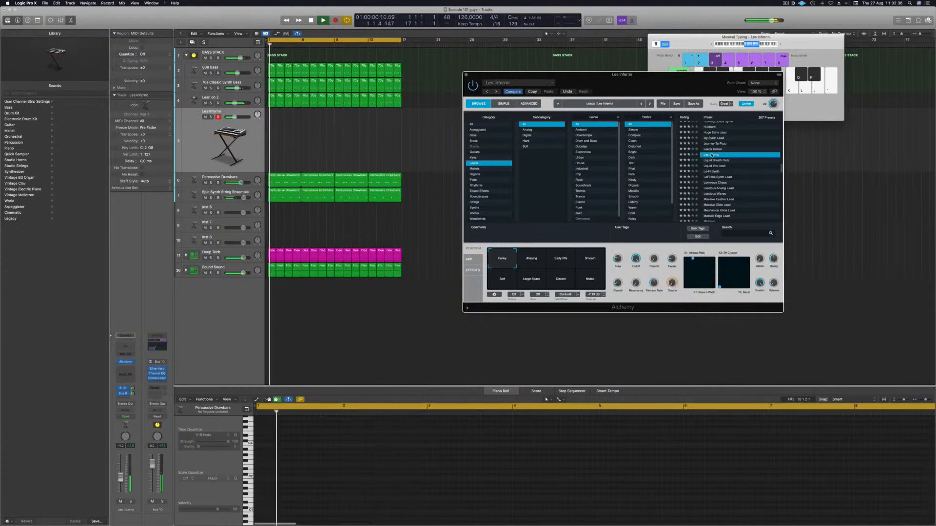
Step: Audition the Luminous Chaos preset with its Magnetic Universe transform pad, then the Luminous Analog Lead preset
scroll(730, 170, "down", 1)
scroll(726, 170, "down", 1)
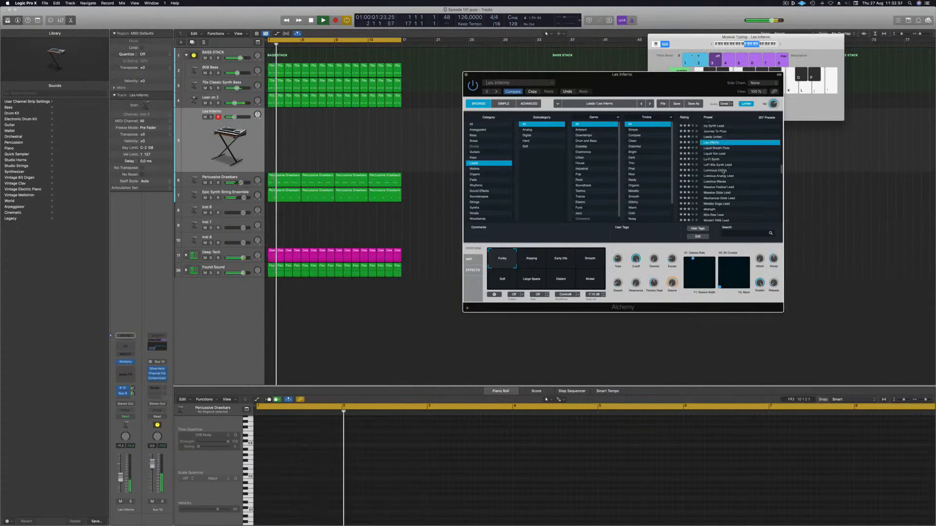
left_click(723, 170)
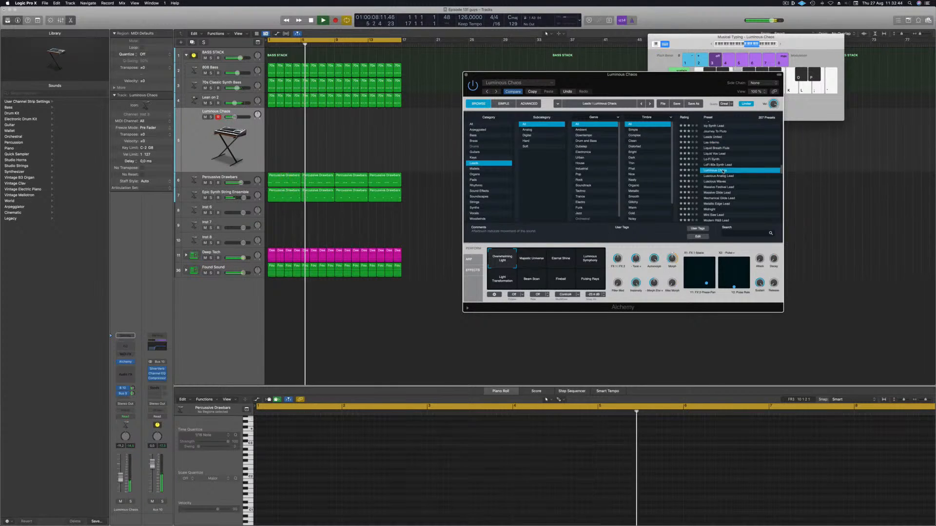
left_click(530, 262)
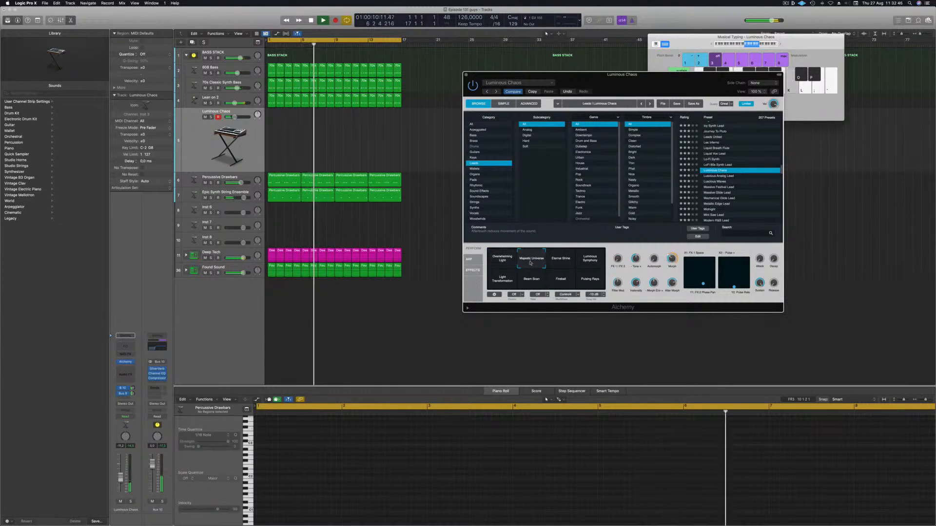
left_click_drag(121, 480, 120, 478)
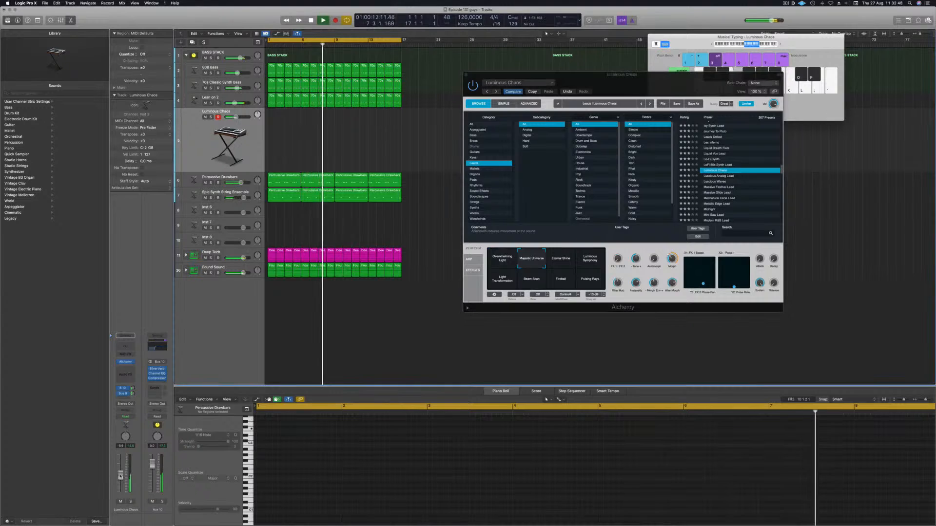
left_click(724, 176)
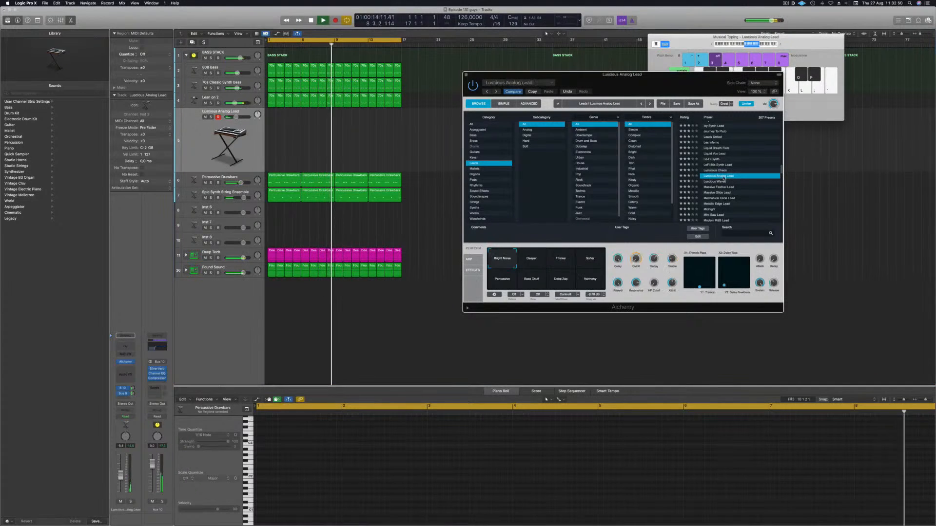
Step: Load the Midnight preset and play a few notes on the Musical Typing keyboard
scroll(736, 190, "down", 2)
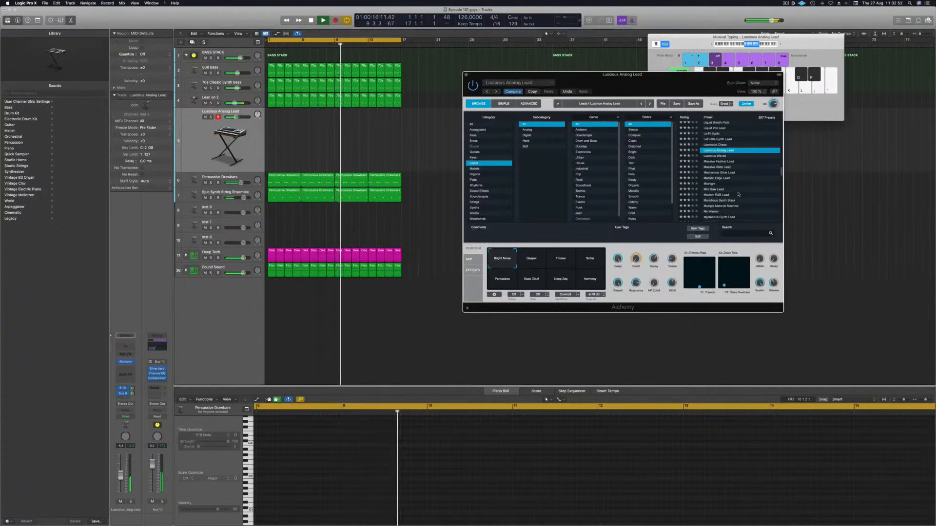
left_click(711, 183)
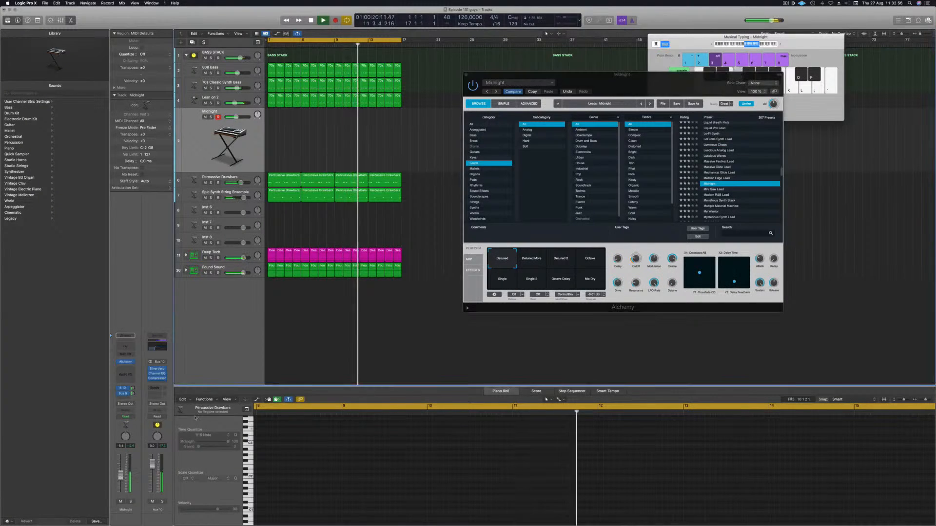
left_click(742, 44)
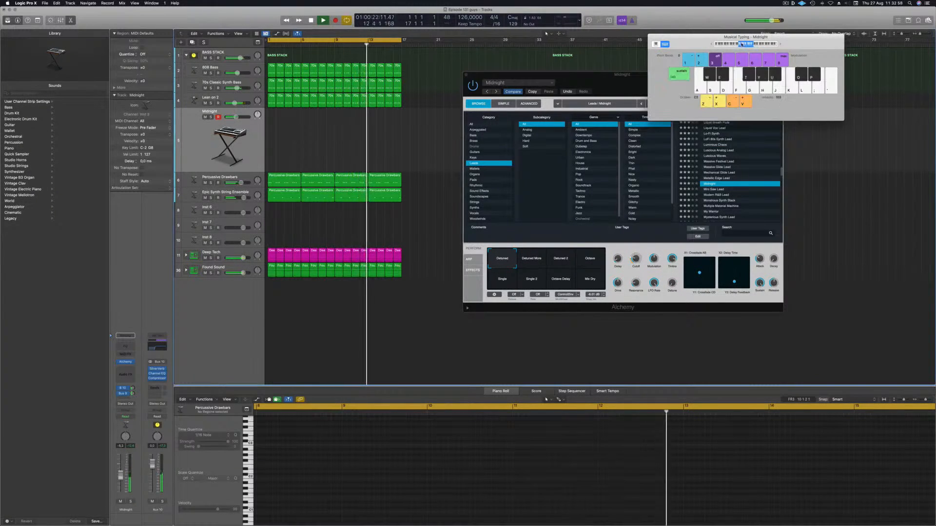
left_click_drag(800, 40, 802, 39)
key("j")
key("k")
key("f")
Step: Try the Monstrous Synth Stack preset's transform pads, then load Multiple Material Machine
scroll(720, 190, "down", 2)
left_click(720, 181)
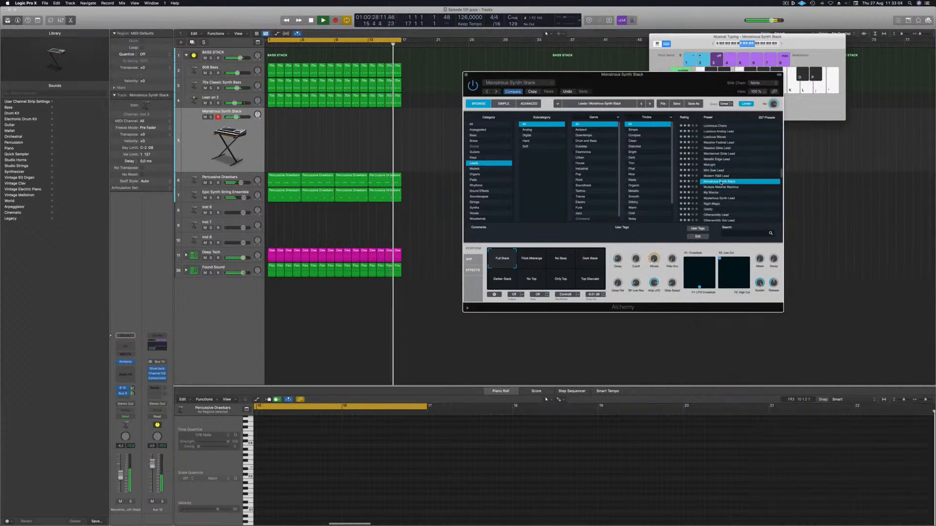
left_click(531, 262)
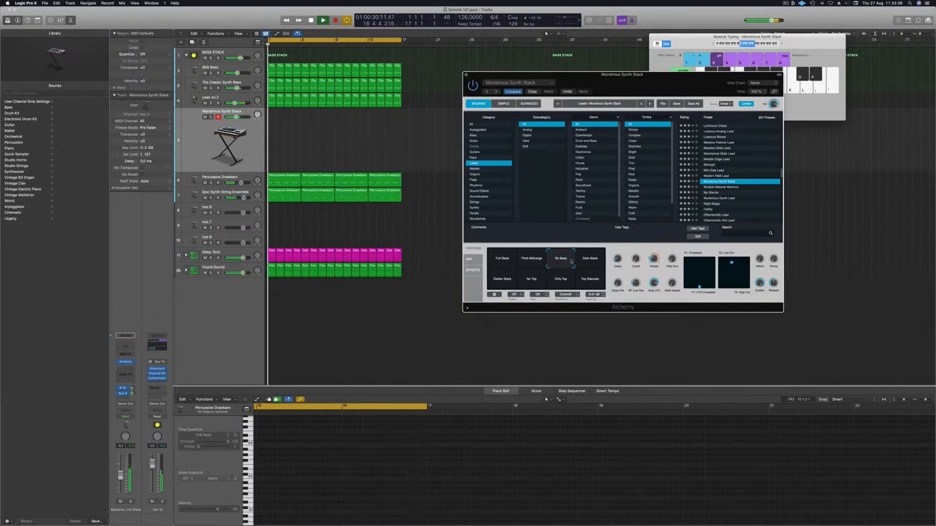
left_click(548, 263)
left_click(727, 187)
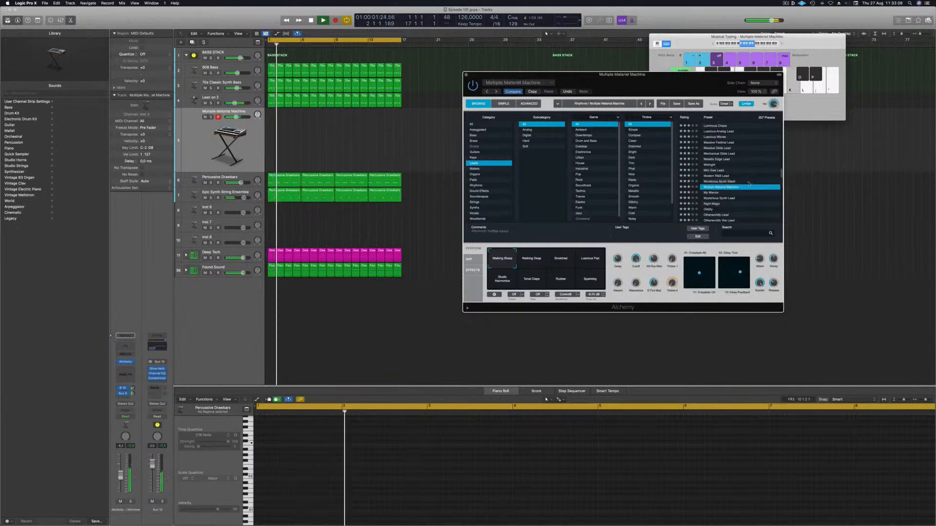
Step: Audition the My Warrior, Night Magic and Oddity lead presets in Alchemy
left_click(715, 165)
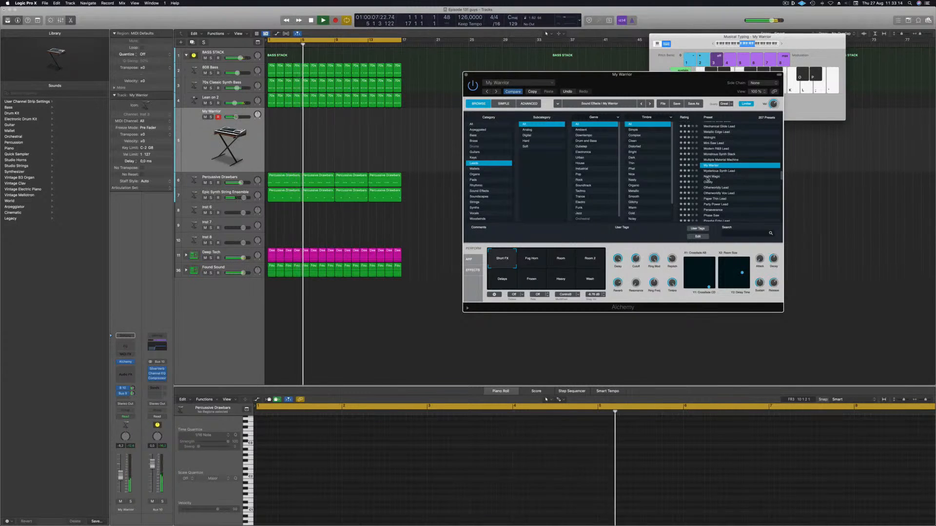
left_click(708, 176)
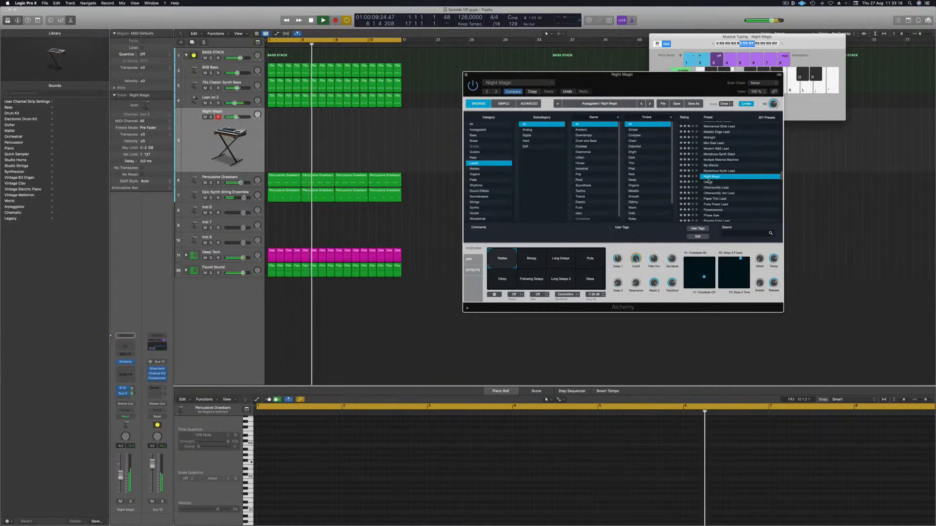
left_click(708, 182)
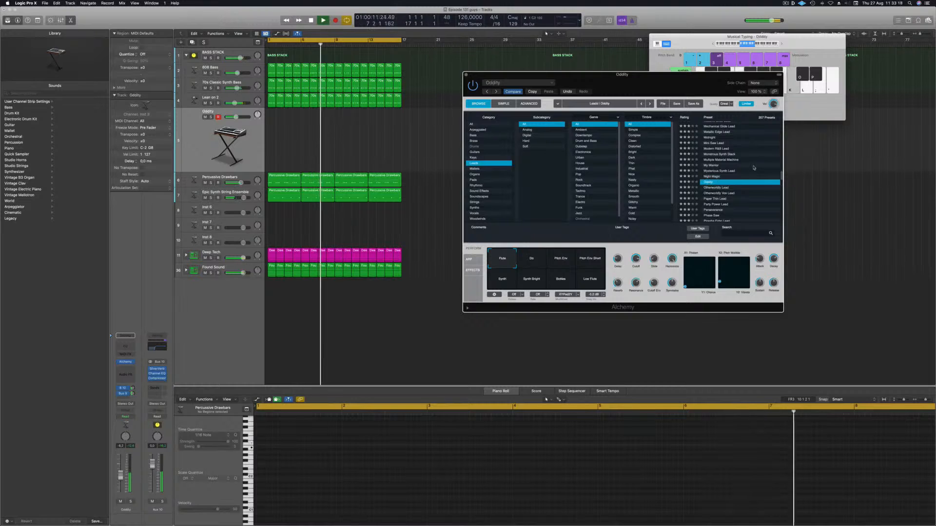
scroll(753, 167, "down", 2)
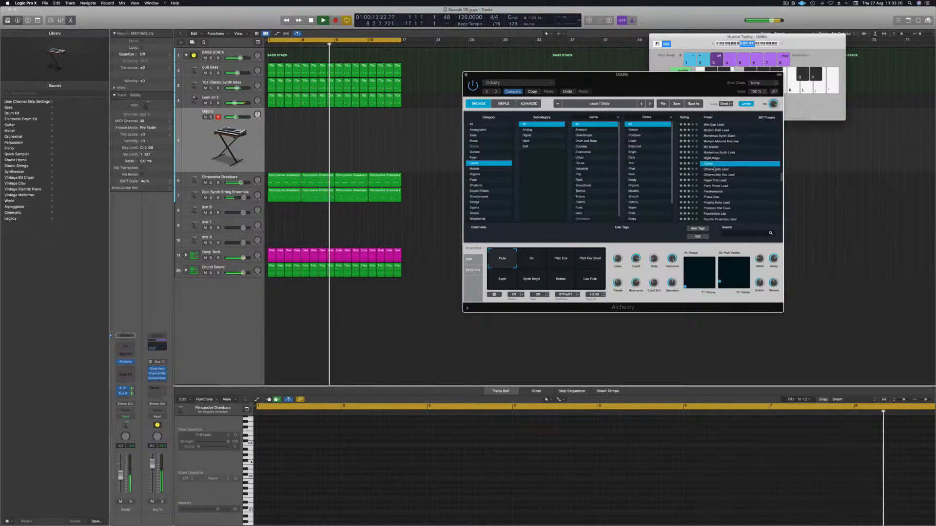
Step: Load the Otherworldly Lead preset and play a few notes on the Musical Typing keyboard
left_click(714, 169)
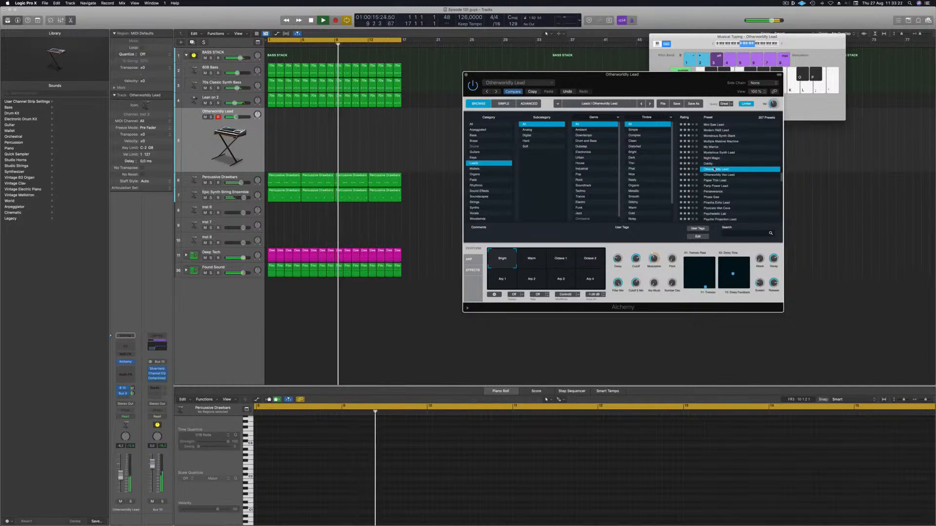
left_click(759, 44)
left_click(751, 44)
left_click(741, 43)
key("d")
key("f")
Step: Audition Otherworldly Vox Lead, Paper Thin Lead, Party Power Lead and Perseverance, then load the Phase Saw preset
left_click(721, 175)
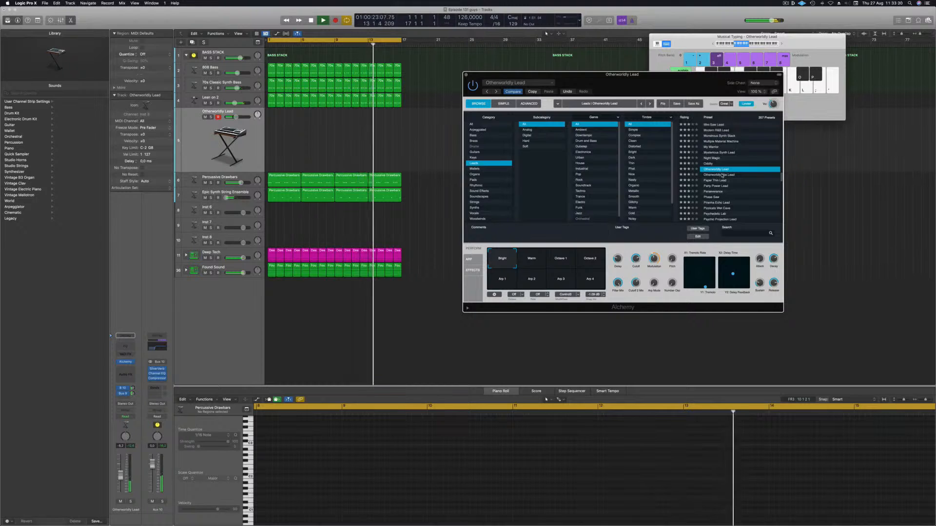
left_click(722, 175)
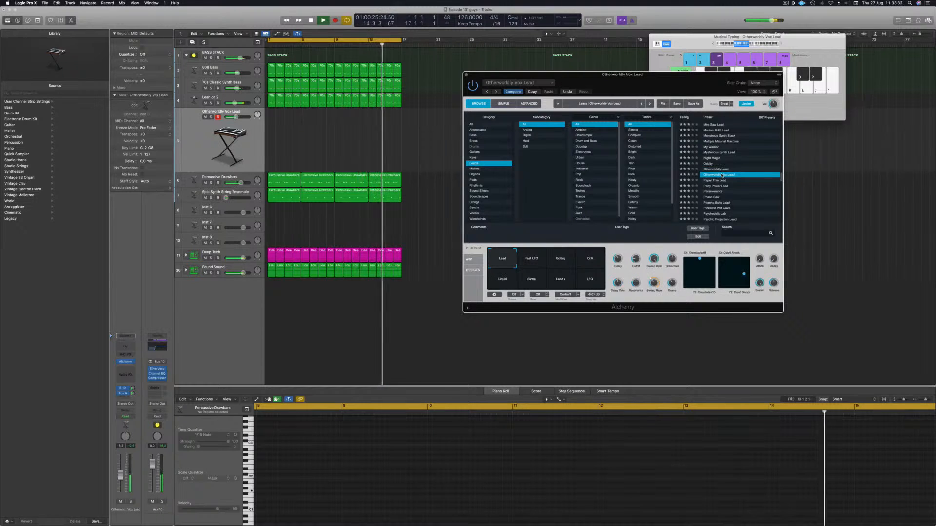
left_click(715, 181)
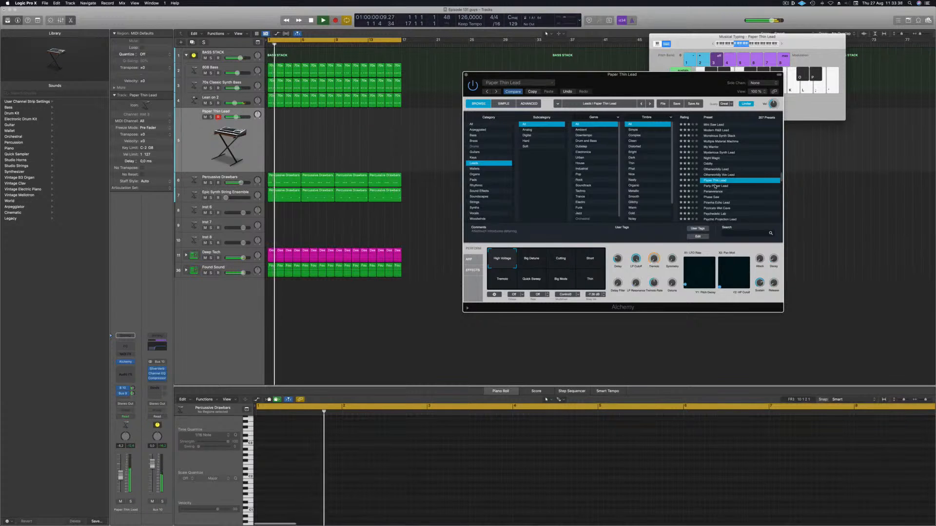
left_click(715, 186)
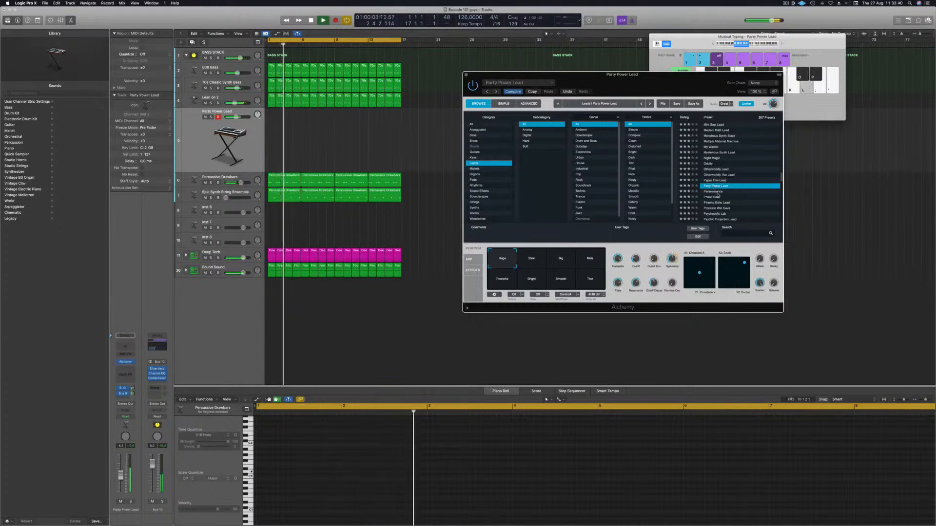
left_click(716, 192)
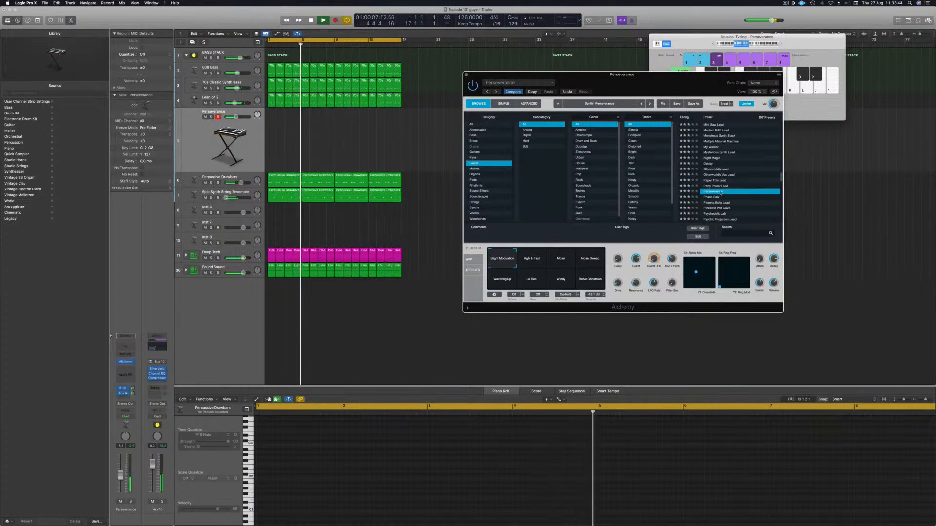
left_click(715, 197)
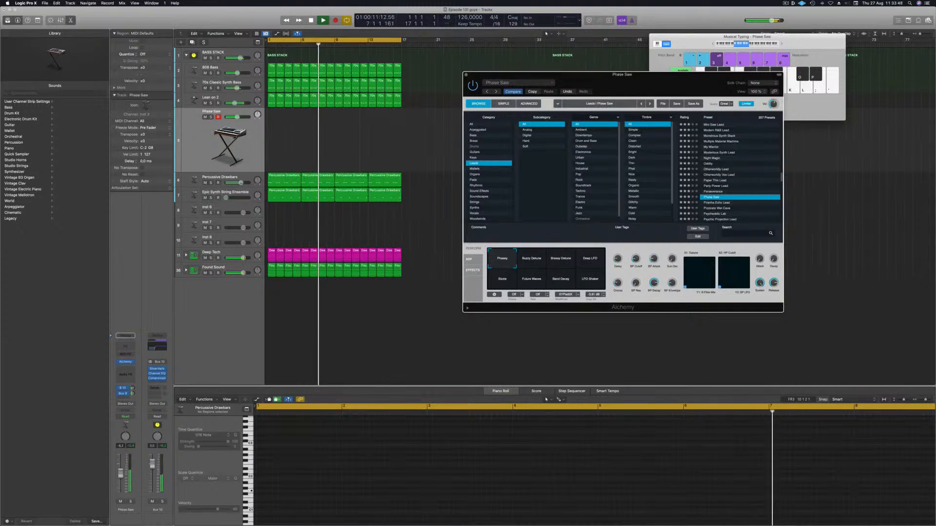
Step: Play a few notes with the Phase Saw preset on the Musical Typing keyboard
left_click_drag(123, 475, 123, 471)
key("k")
key("l")
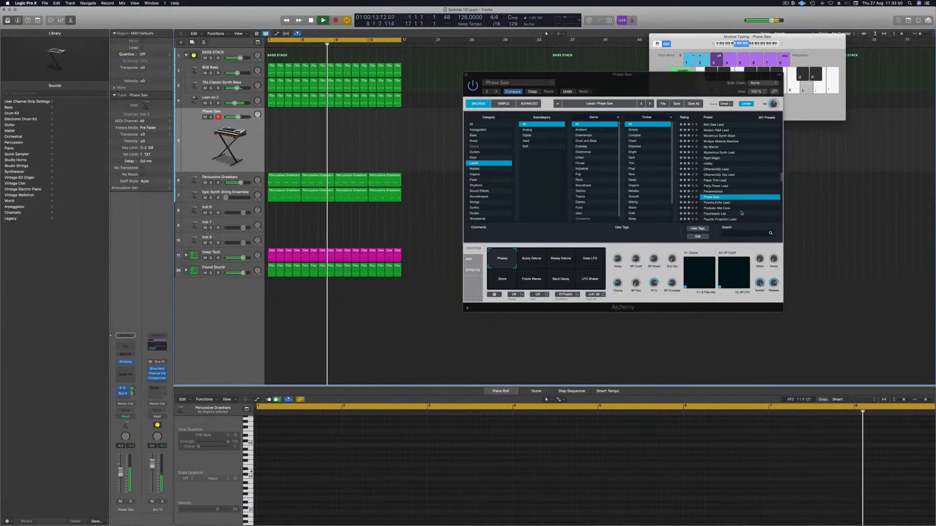
key("k")
key("l")
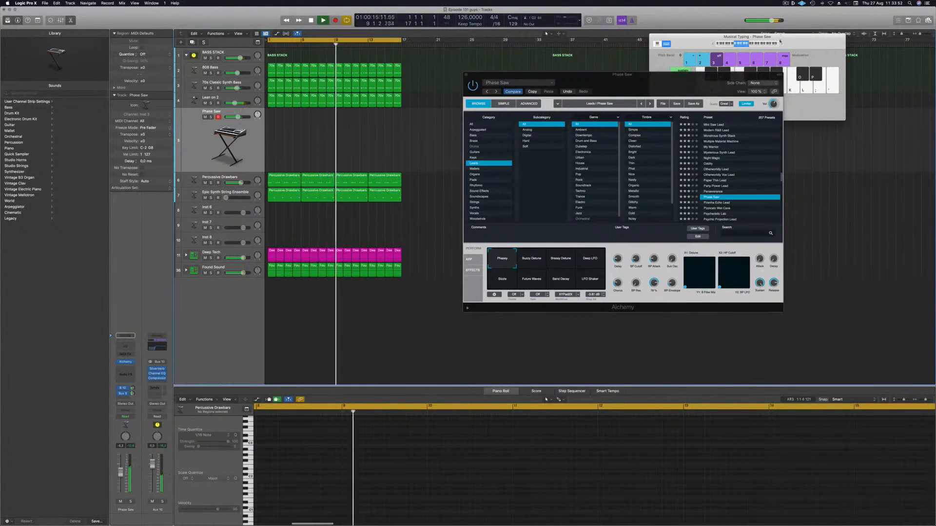
left_click(781, 42)
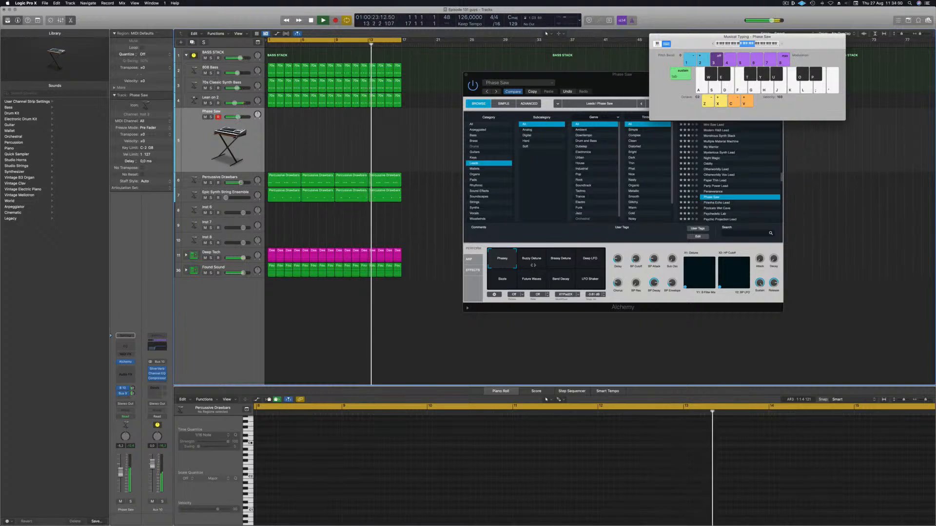
Step: Try the Phase Saw transform pads such as Breezy Detune and Deep LFO, ending on Phasey
left_click(560, 260)
left_click(560, 260)
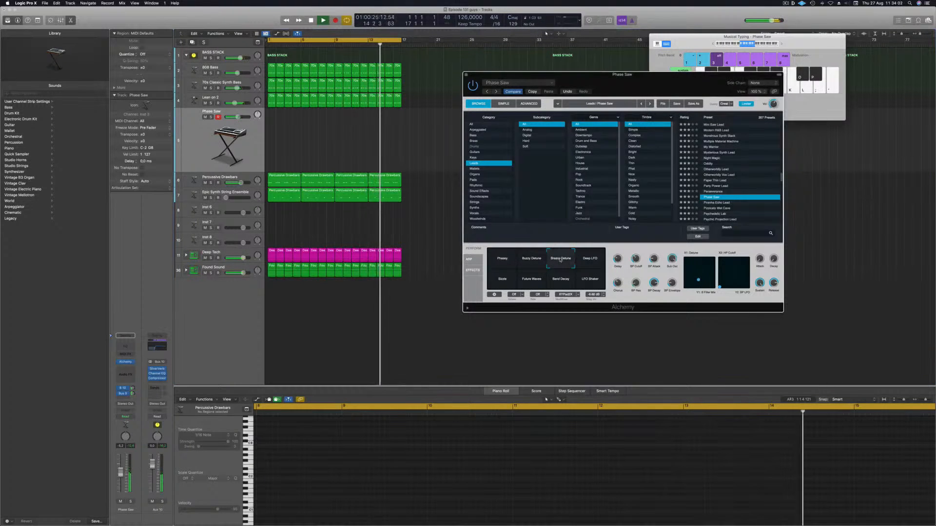
left_click(589, 258)
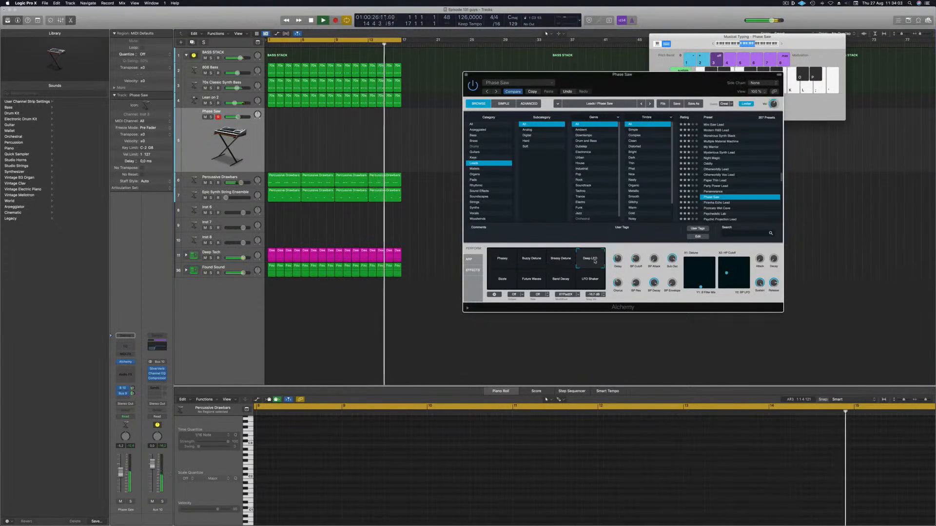
left_click(533, 284)
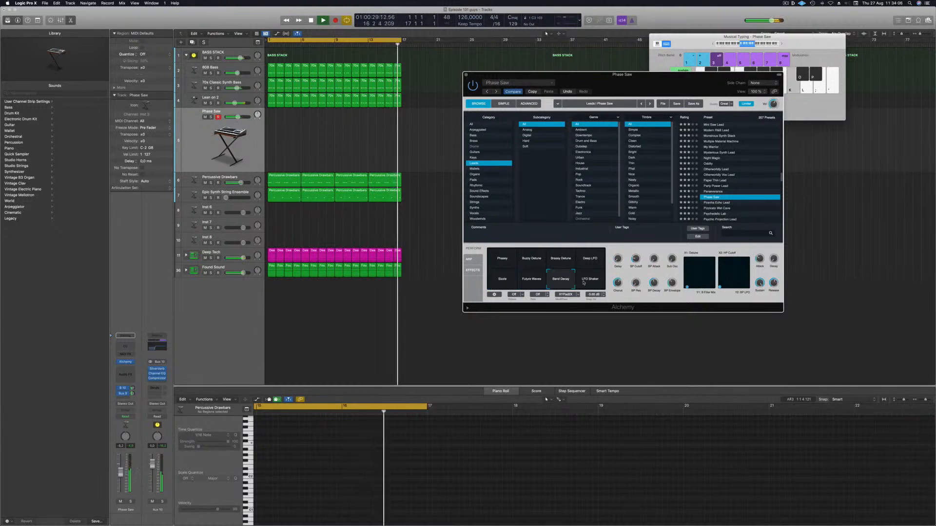
left_click(497, 261)
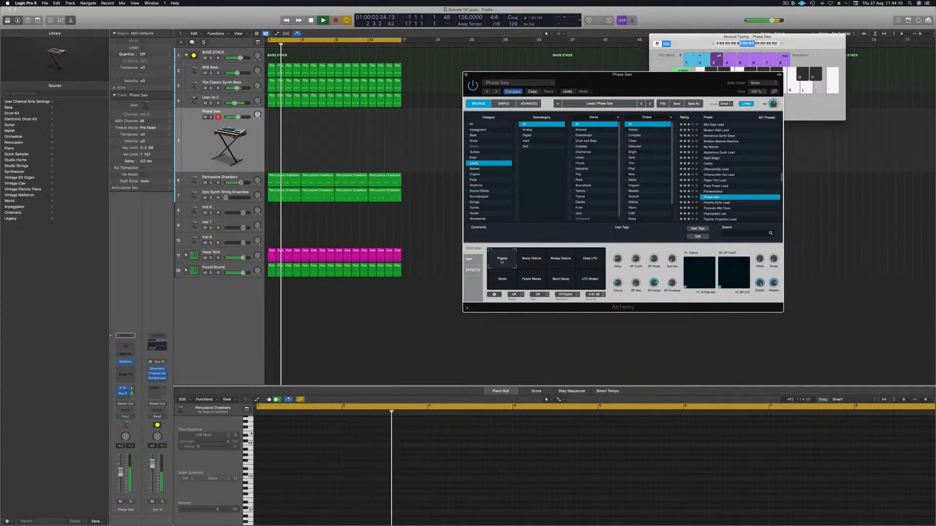
Step: Play a few test notes on the Musical Typing keyboard before recording
left_click(781, 44)
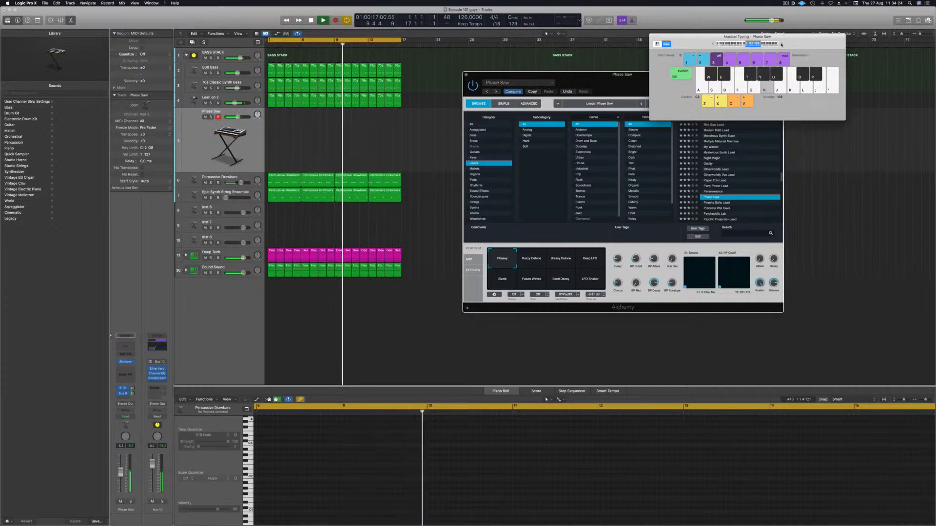
key("a")
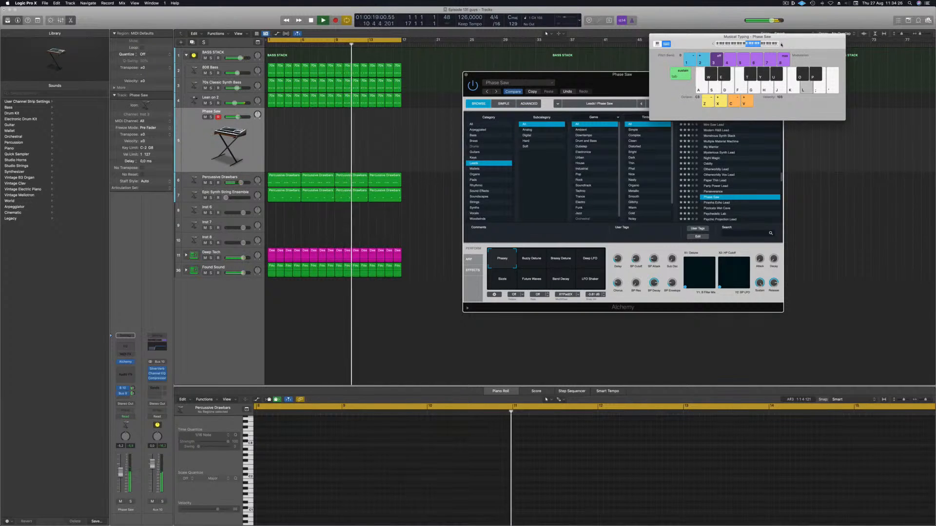
key("h")
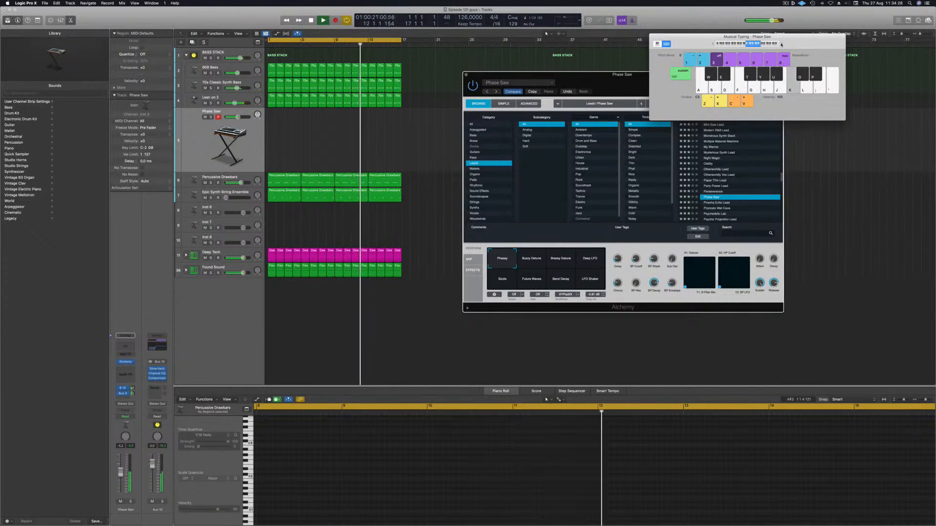
key("h")
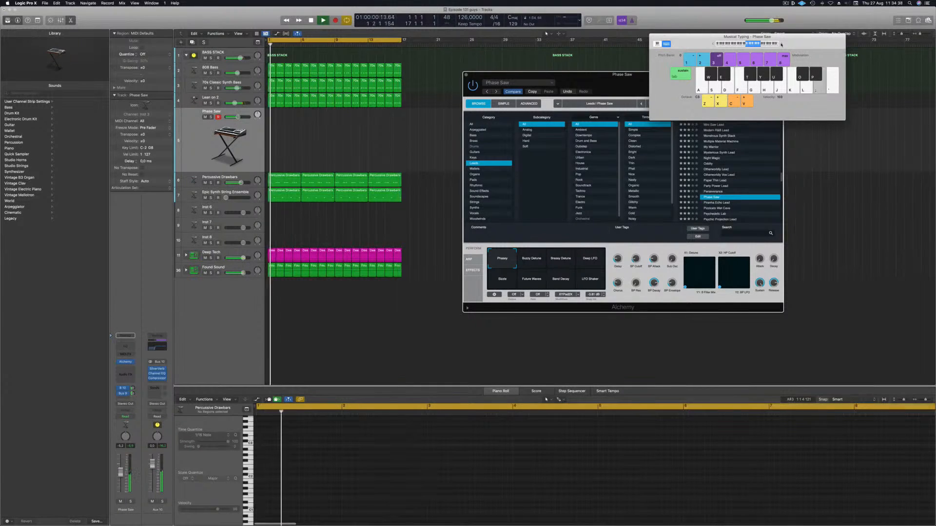
Step: Record a Phase Saw lead melody on the Musical Typing keyboard, then stop and return to the start
key("r")
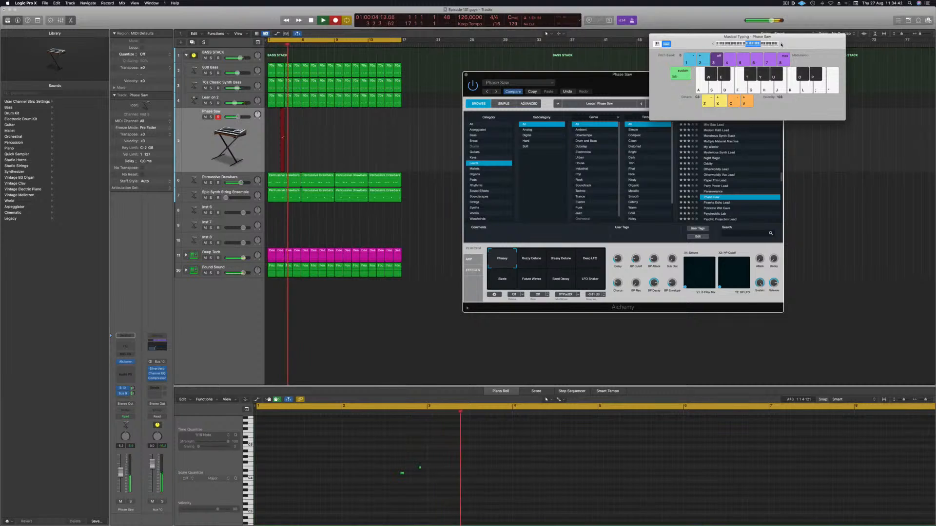
key("l")
key("l")
key("semicolon")
key("apostrophe")
key("l")
key("semicolon")
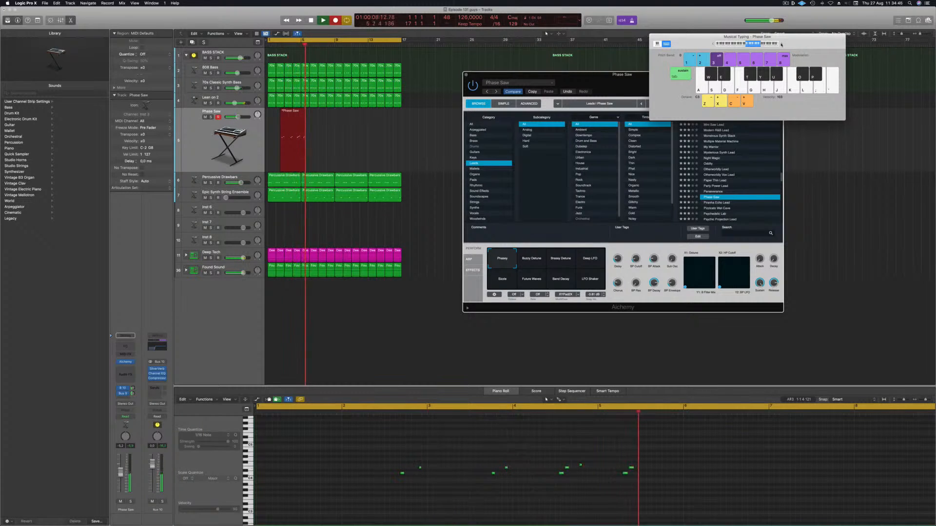
key("l")
key("semicolon")
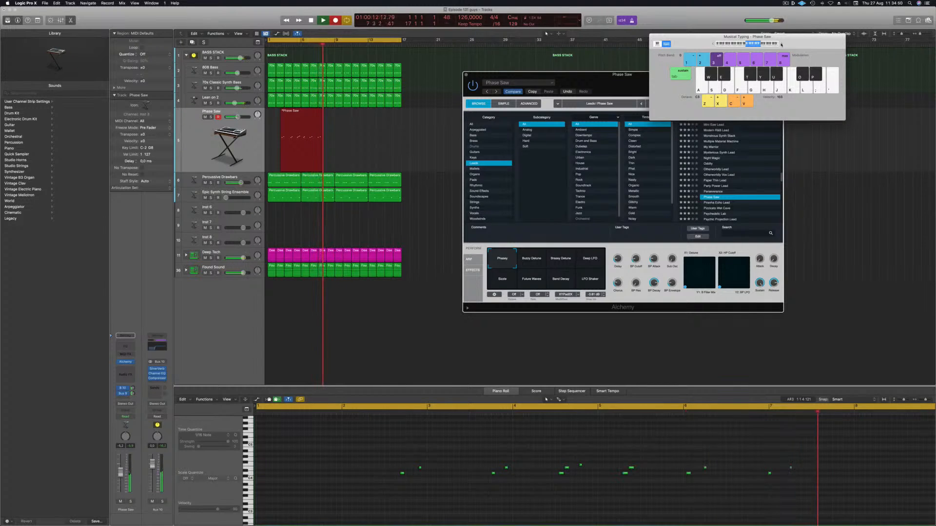
key("l")
key("semicolon")
key("h")
key("g")
key("f")
key("d")
key("l")
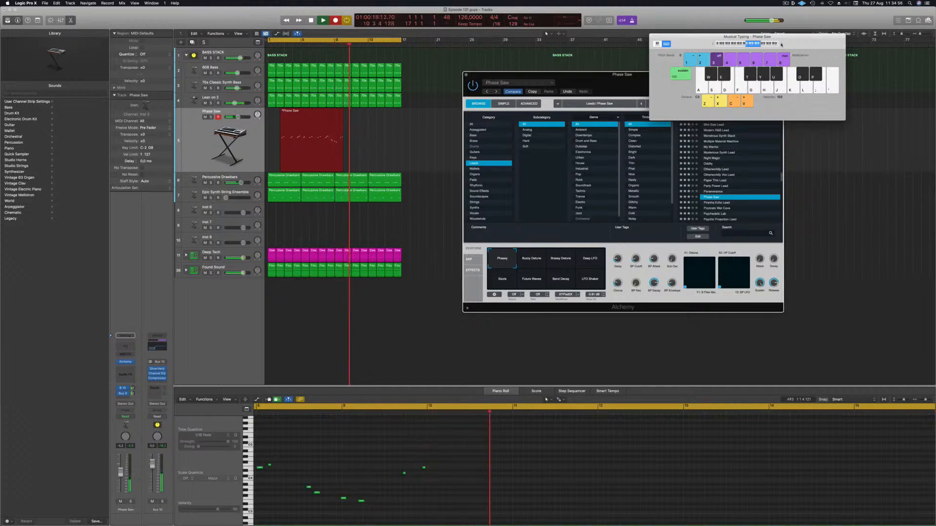
key("l")
key("semicolon")
key("apostrophe")
key("l")
key("semicolon")
key("l")
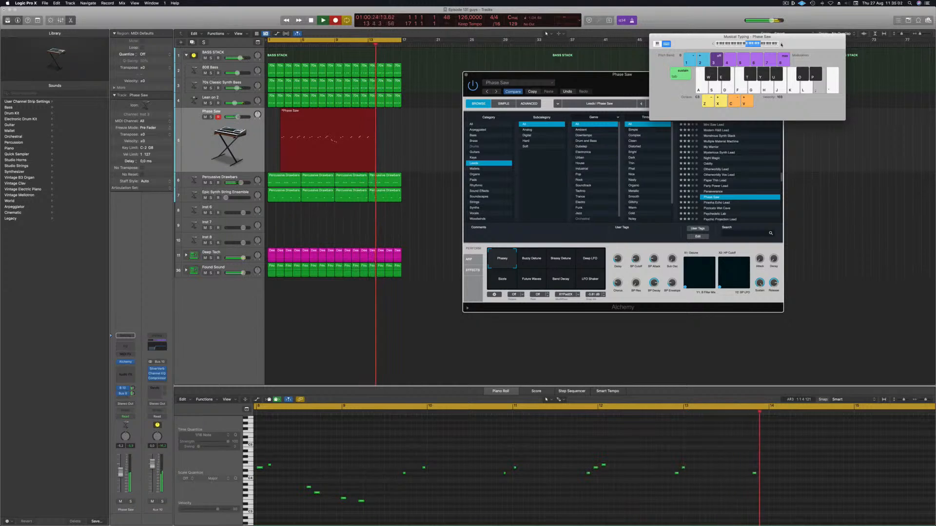
key("semicolon")
key("semicolon")
key("apostrophe")
key("space")
key("Return")
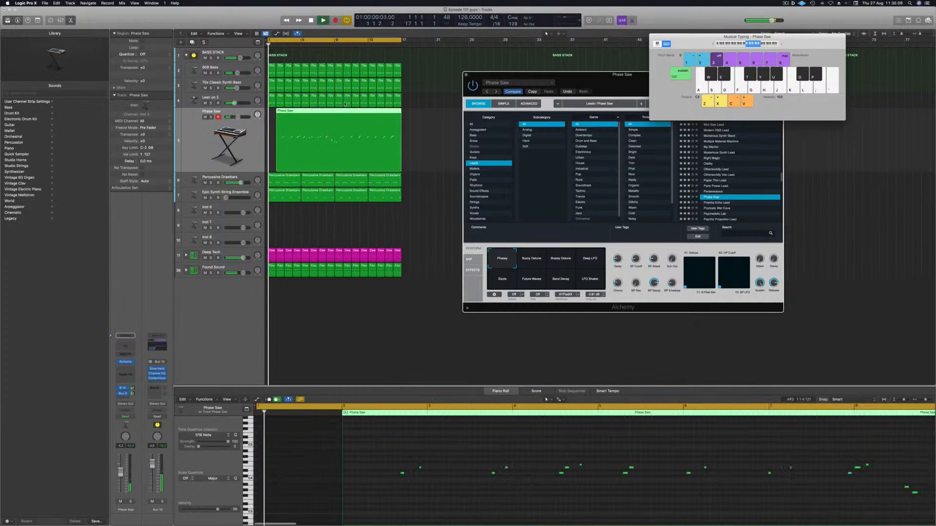
Step: Play back the recorded lead region
key("space")
left_click(344, 113)
key("space")
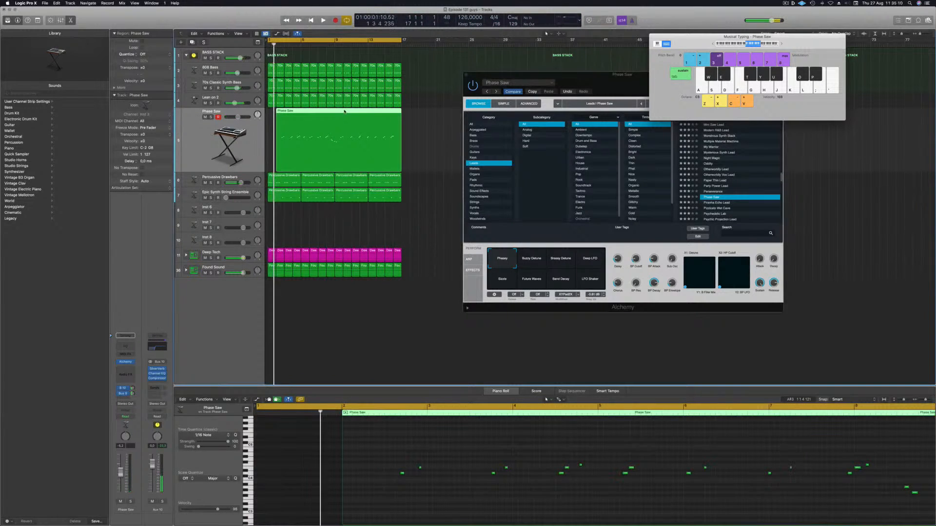
key("space")
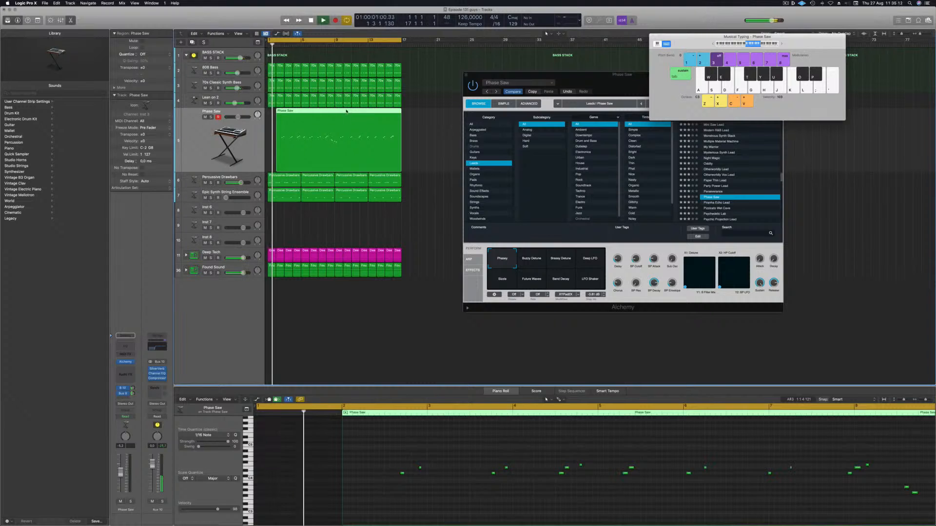
Step: Split the lead region and delete its empty opening section
left_click(345, 110)
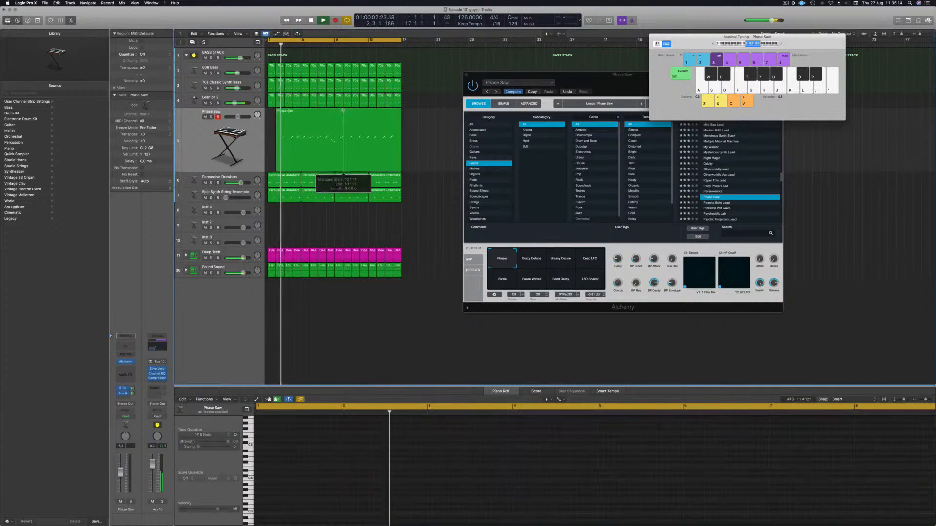
left_click(330, 112)
key("Delete")
key("Delete")
key("Escape")
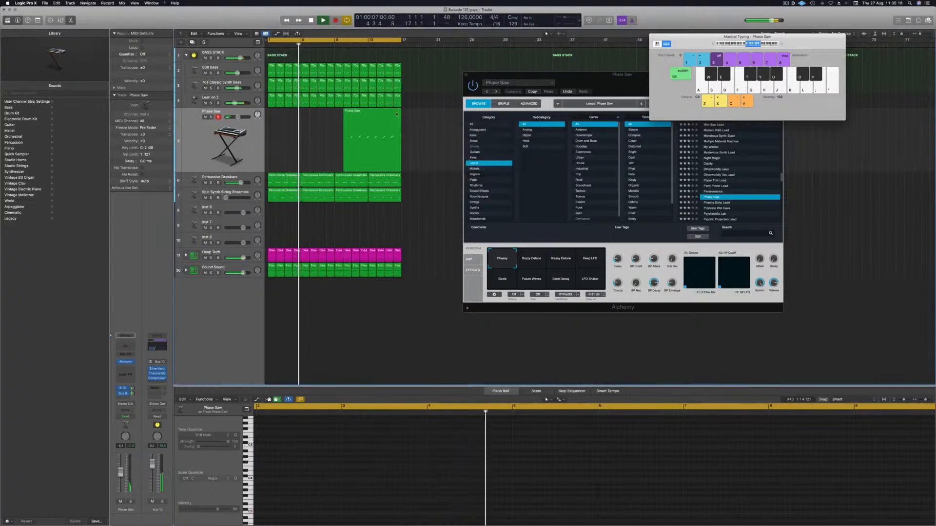
Step: Move the trimmed lead region to the start of the project and select it
left_click_drag(374, 113, 298, 113)
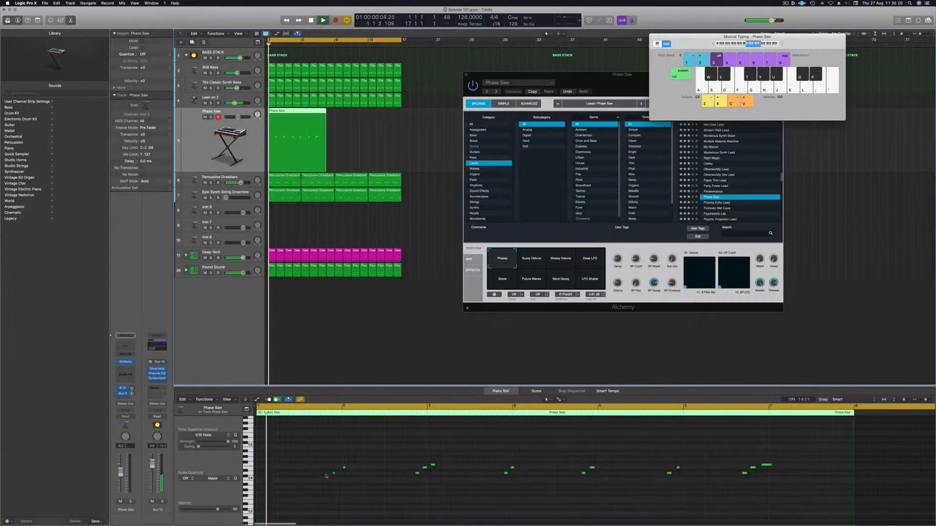
key("super+a")
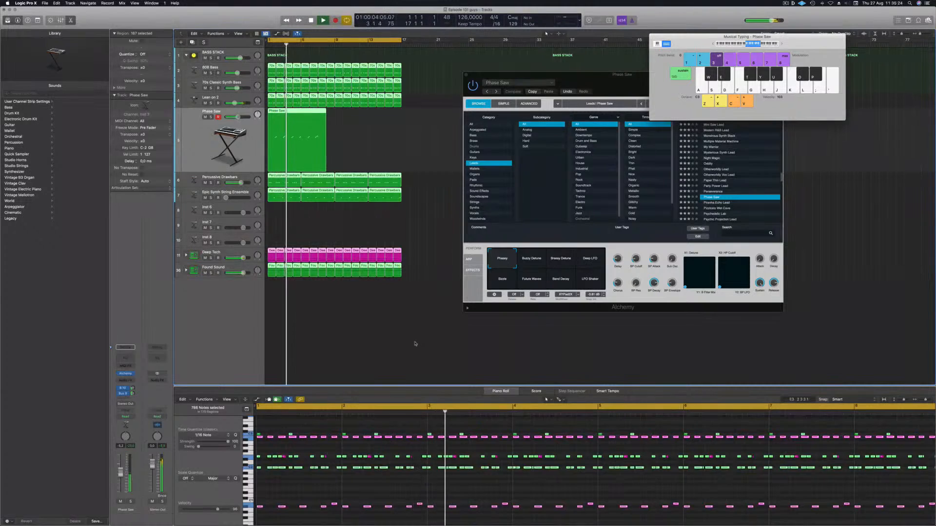
left_click(446, 207)
left_click(297, 120)
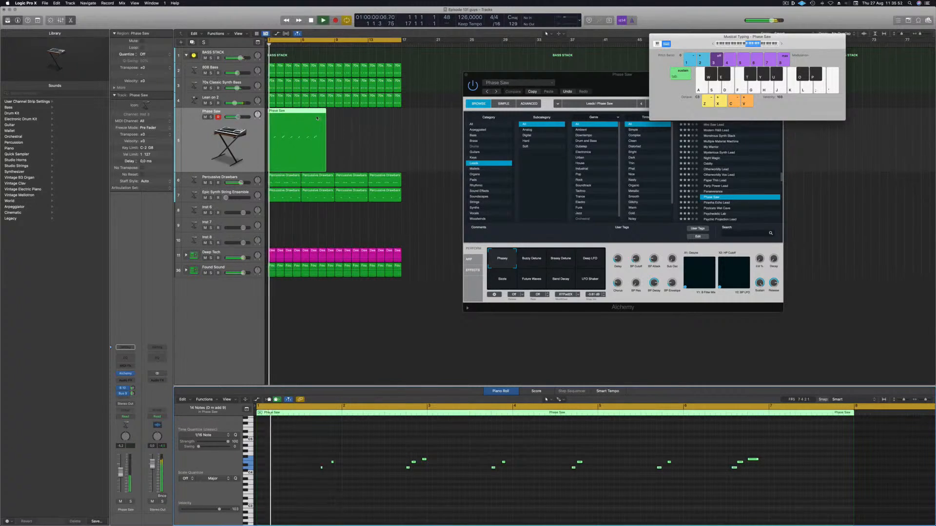
Step: Split the lead region after its first bar and delete the remaining section
left_click(301, 111)
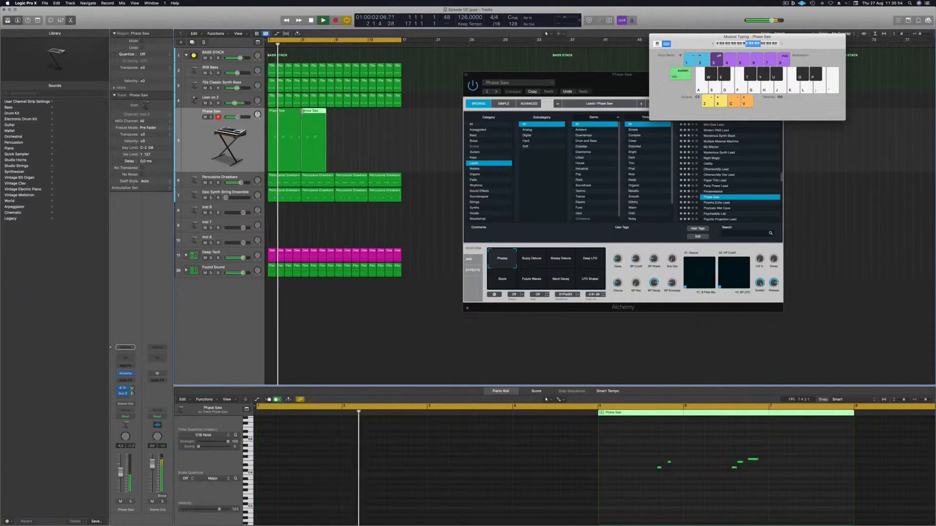
key("Delete")
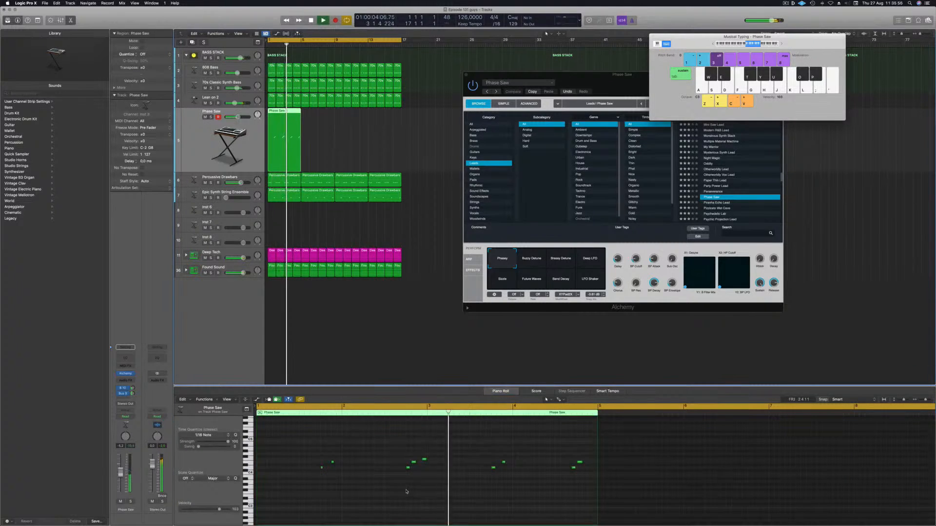
Step: Examine the lead region's notes in the Piano Roll at a closer zoom
key("super+Right")
key("super+Right")
key("super+Right")
key("Return")
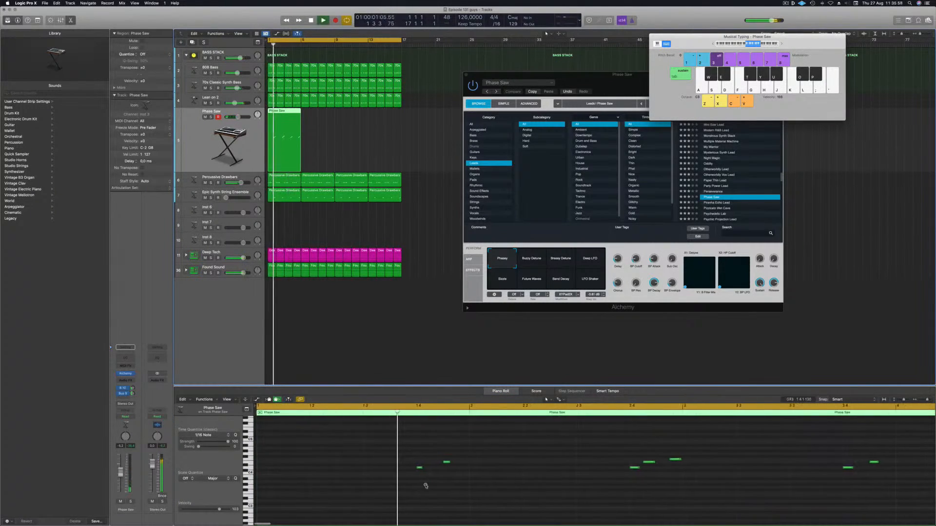
key("super+Left")
scroll(501, 474, "up", 1)
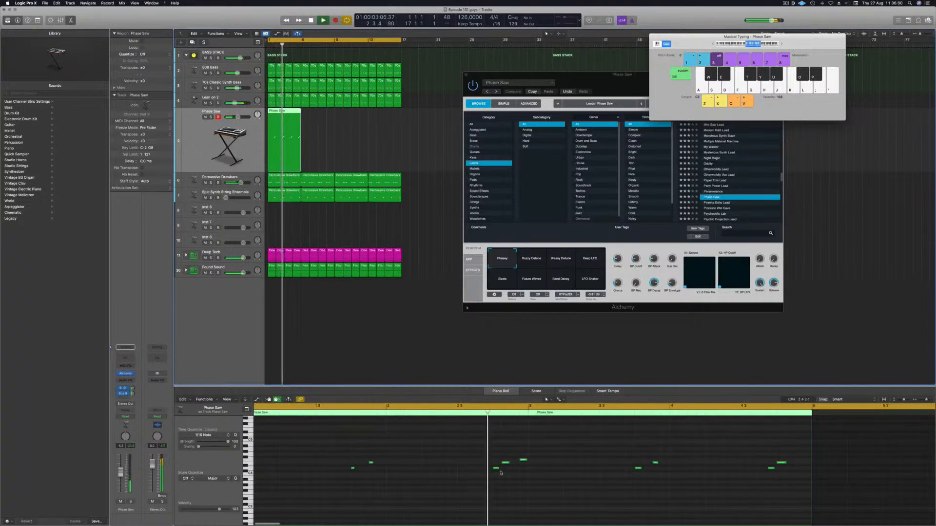
scroll(506, 449, "down", 1)
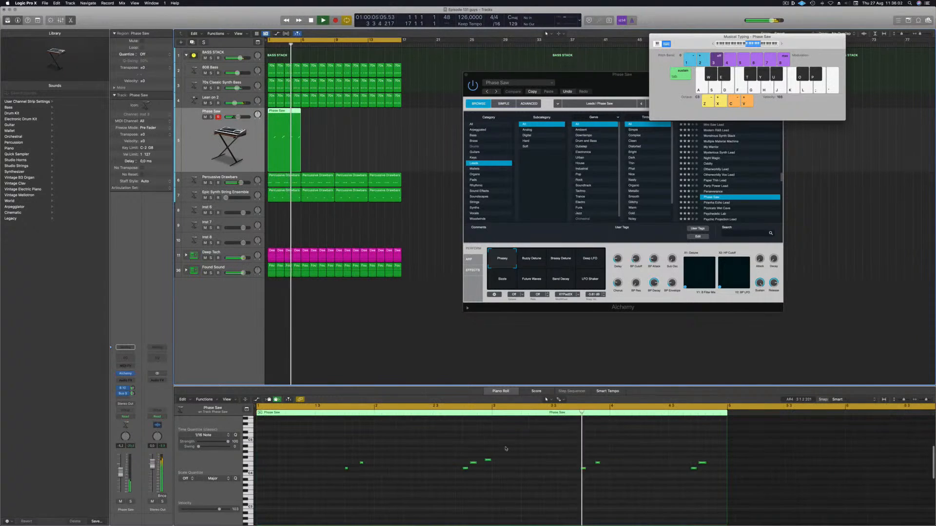
left_click(694, 469)
key("alt+Left")
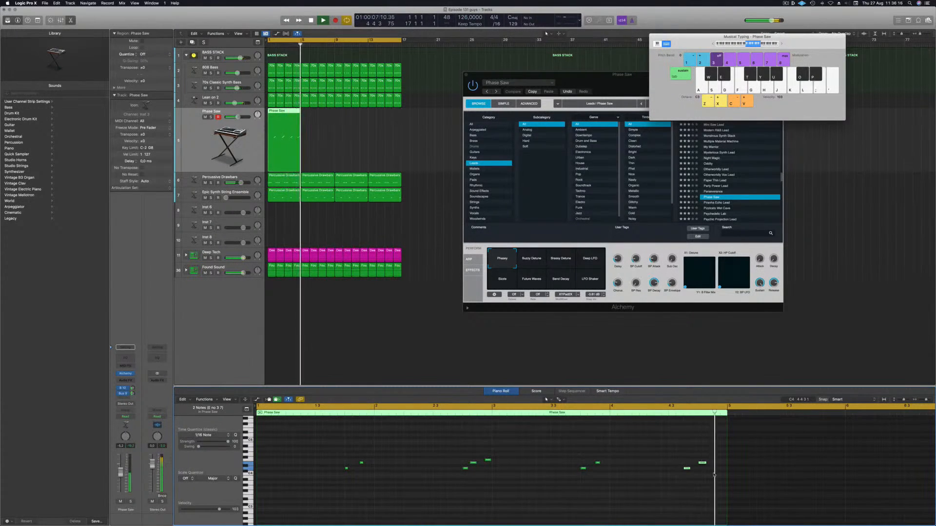
key("alt+Right")
key("Return")
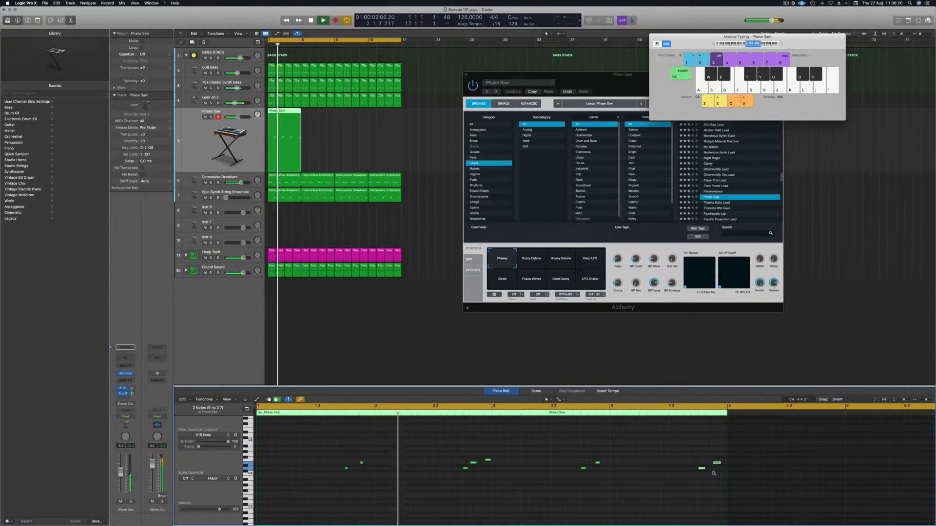
Step: Repeat the one-bar lead region so it fills four bars, then play the project
scroll(506, 437, "left", 3)
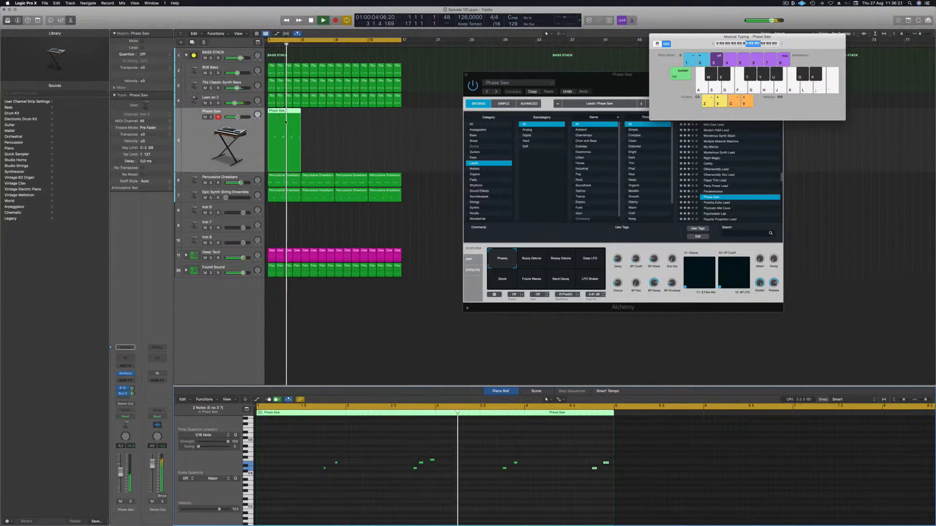
left_click_drag(274, 111, 309, 117)
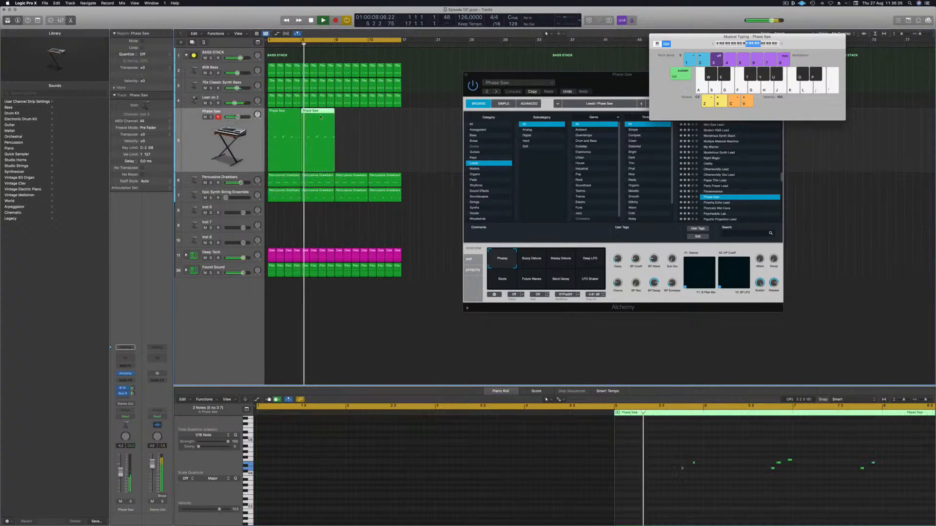
left_click_drag(375, 131, 350, 116)
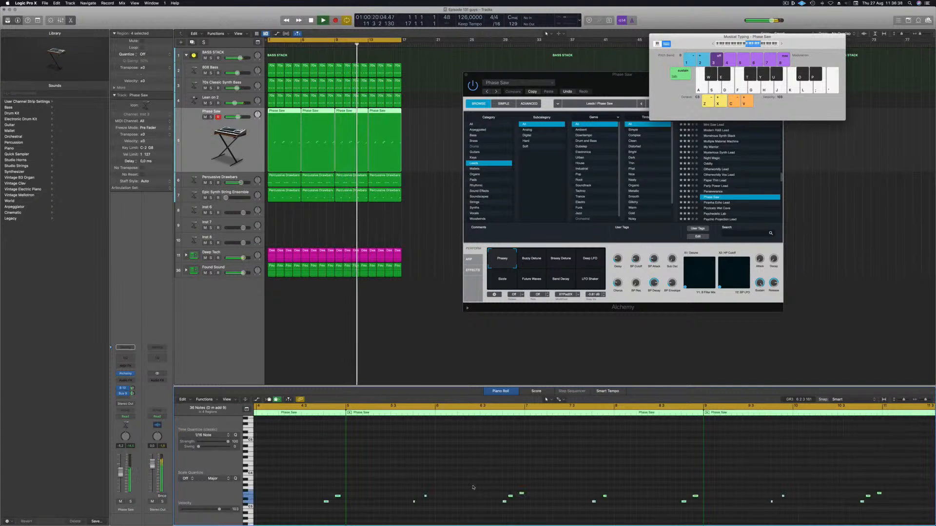
key("Return")
key("space")
Step: Switch the lead's Alchemy patch to the Pizzicato Wet Cave preset
left_click_drag(531, 92, 425, 93)
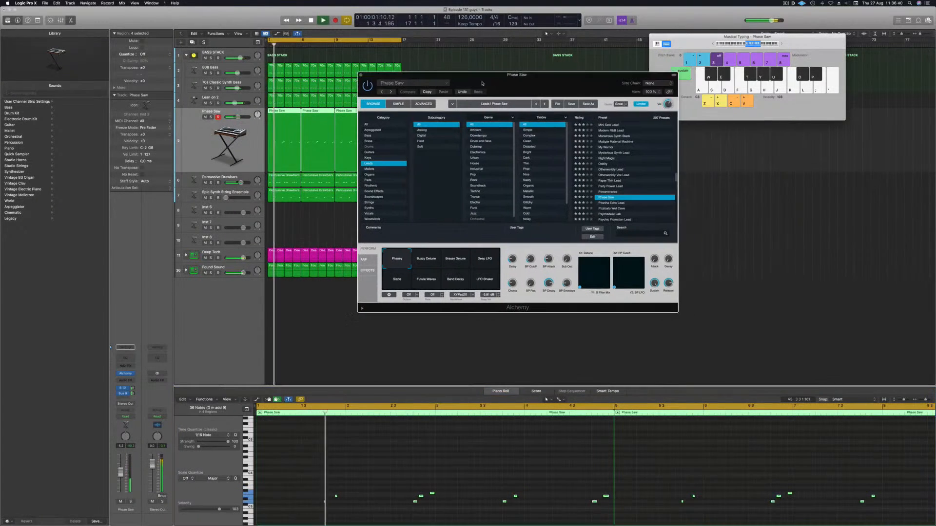
key("Return")
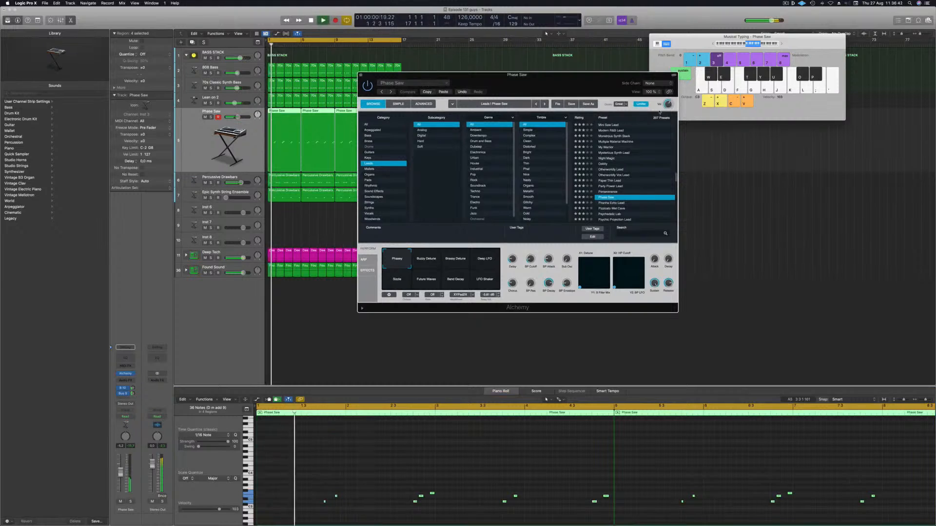
scroll(605, 171, "down", 3)
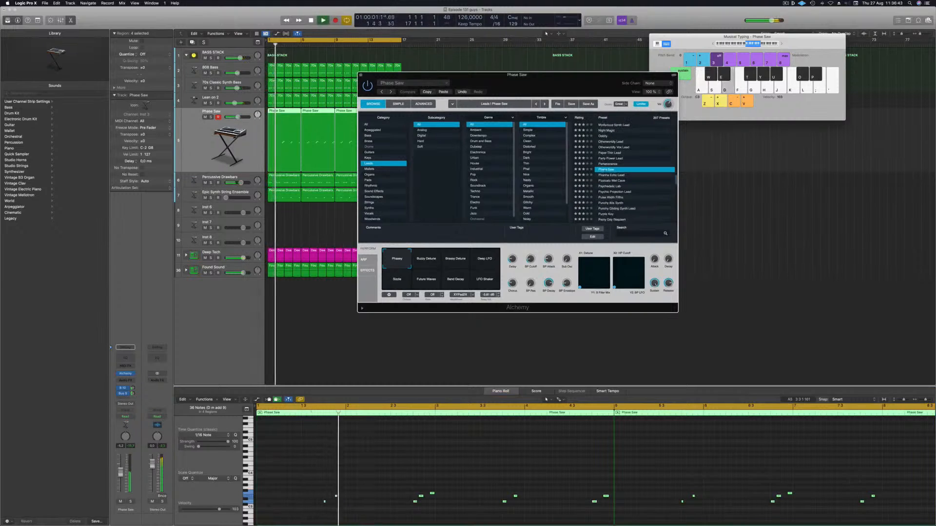
left_click(610, 175)
left_click(611, 181)
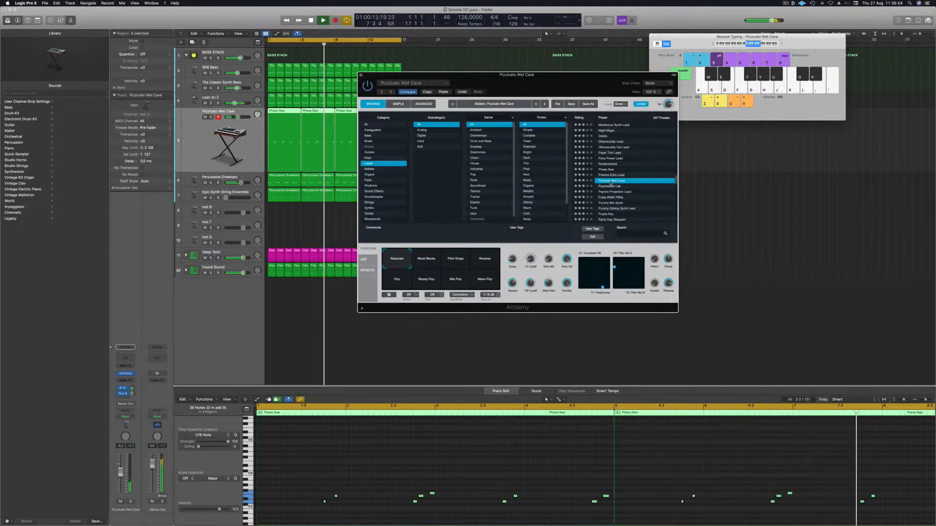
Step: Audition the Alchemy performance pads, settling on the Resonant pad, then close the plug-in and stop playback
scroll(611, 182, "down", 2)
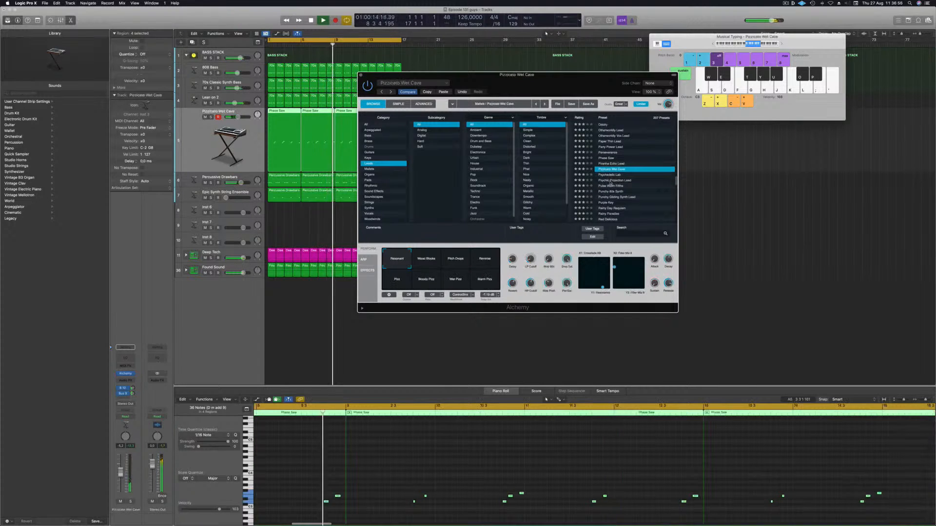
left_click(428, 259)
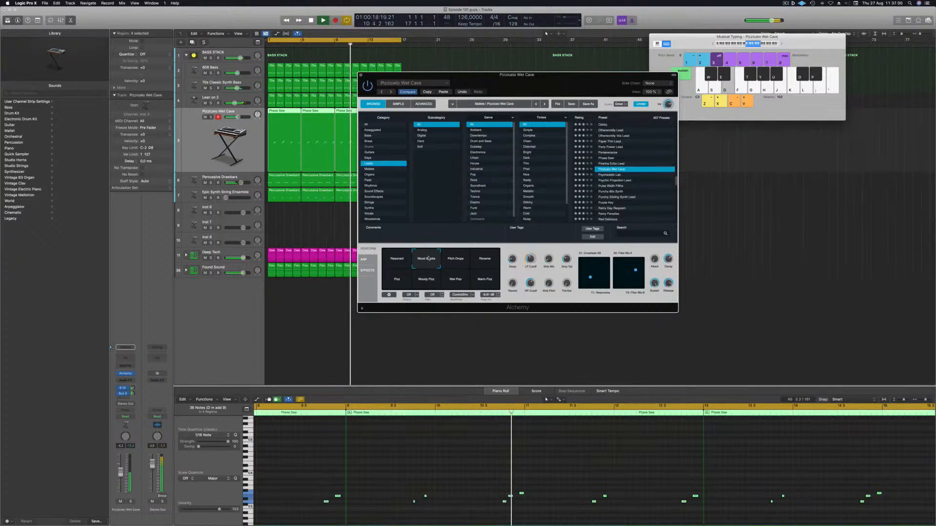
left_click(457, 258)
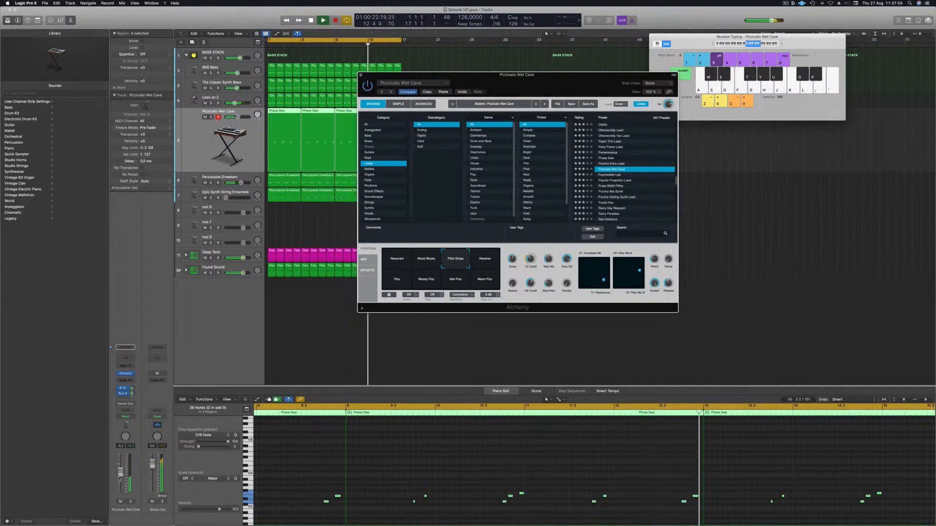
left_click_drag(120, 470, 121, 468)
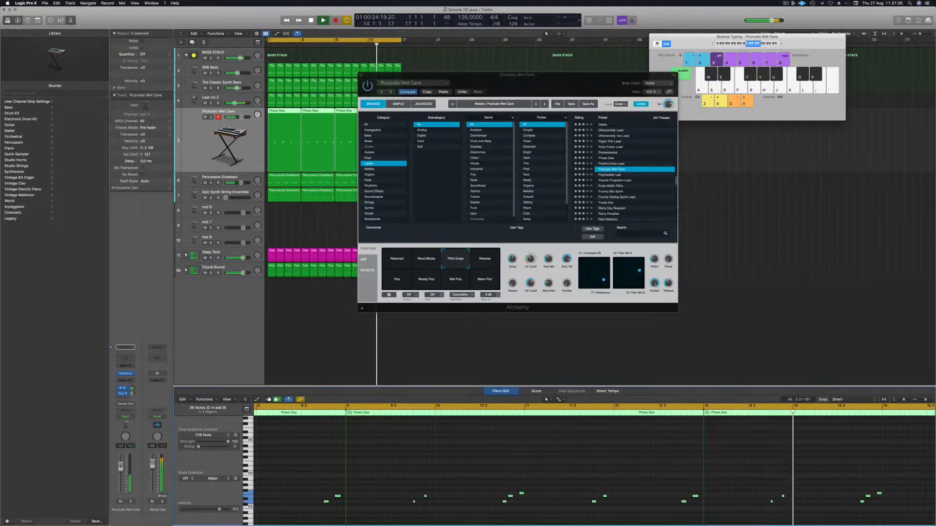
left_click(485, 259)
left_click(393, 284)
left_click(422, 283)
left_click(455, 282)
left_click(485, 282)
left_click(397, 261)
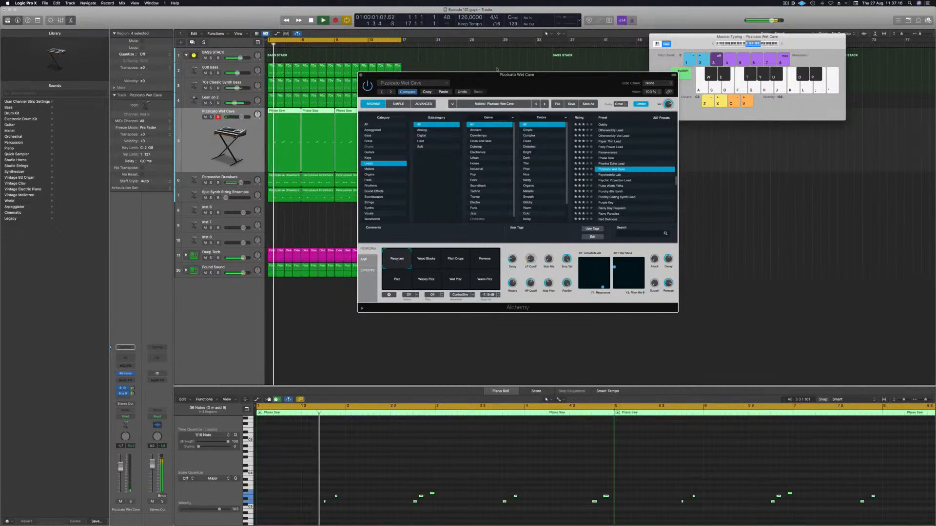
left_click_drag(362, 75, 444, 106)
left_click(443, 105)
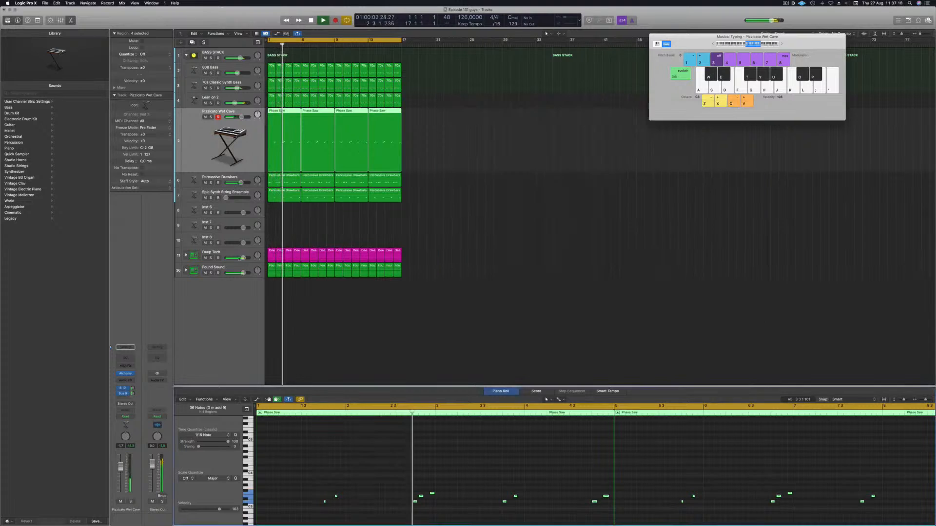
key("space")
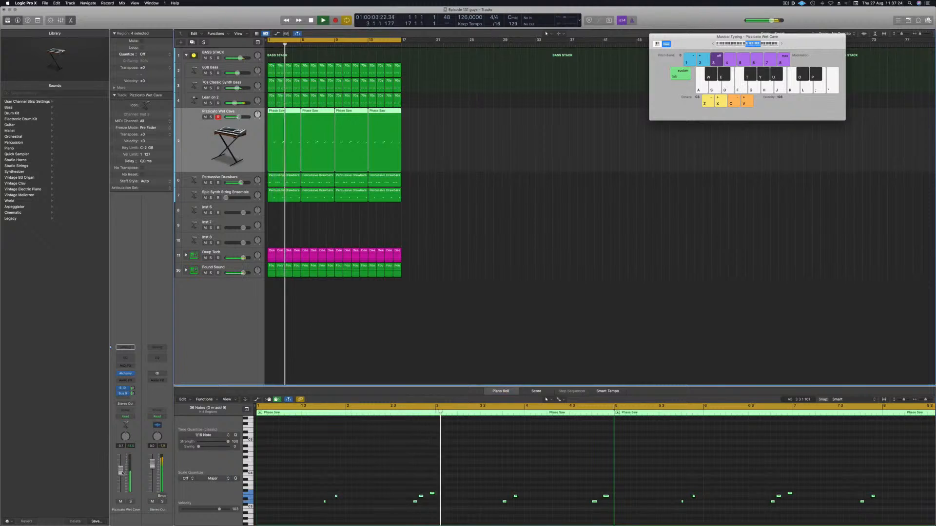
Step: Set the Pizzicato Wet Cave channel's automation mode to Touch
left_click(132, 388)
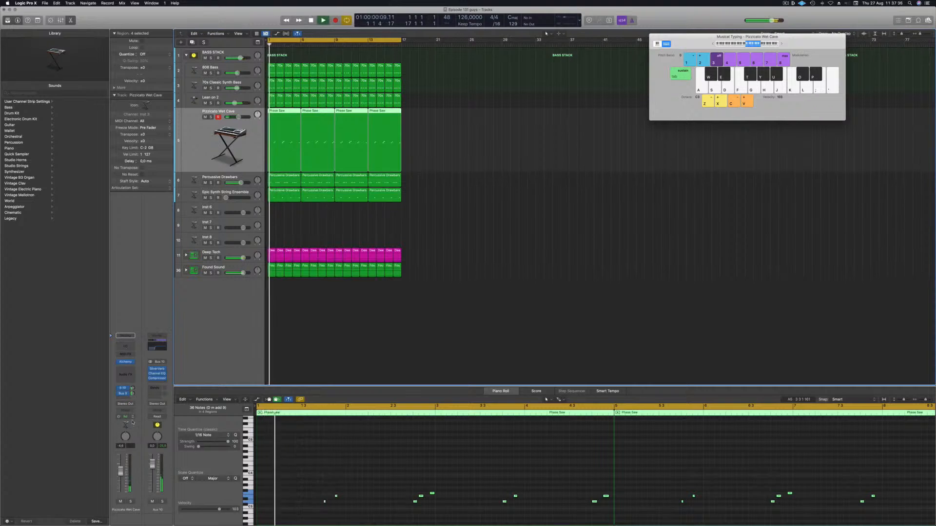
left_click(132, 418)
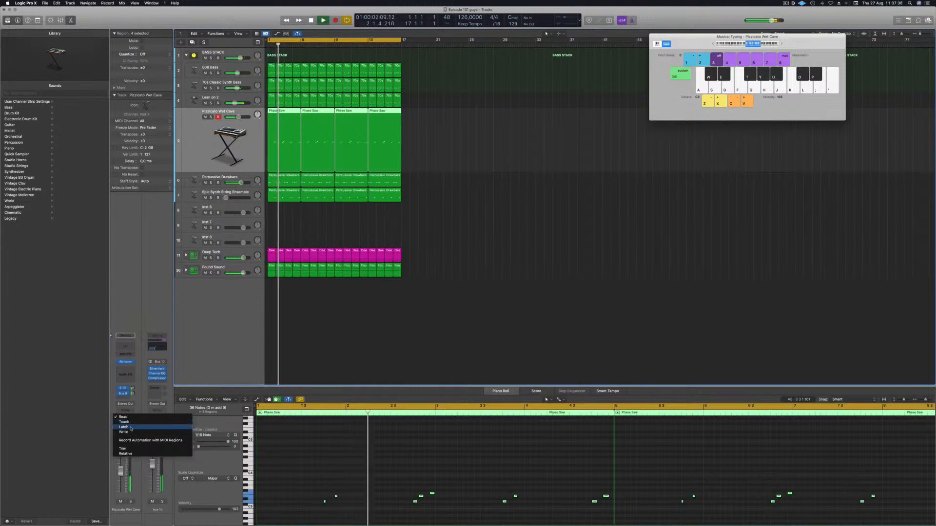
left_click(132, 423)
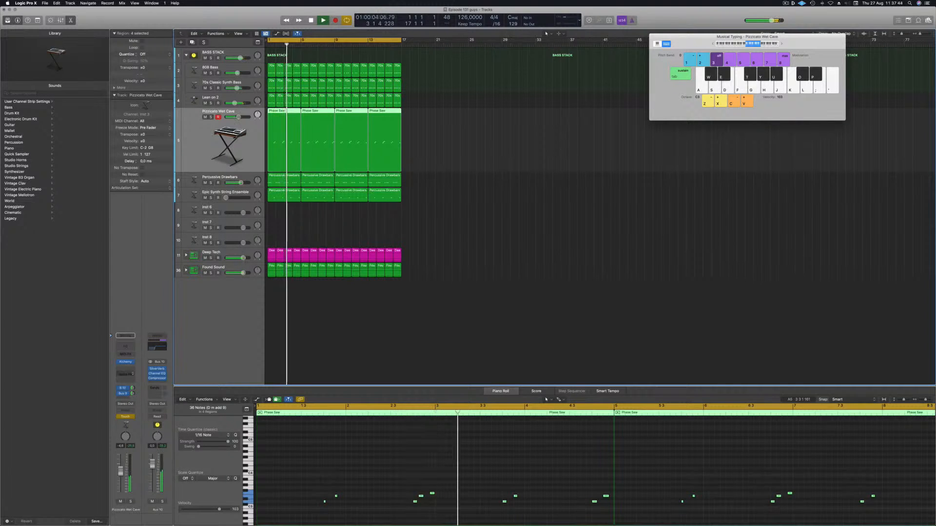
key("Return")
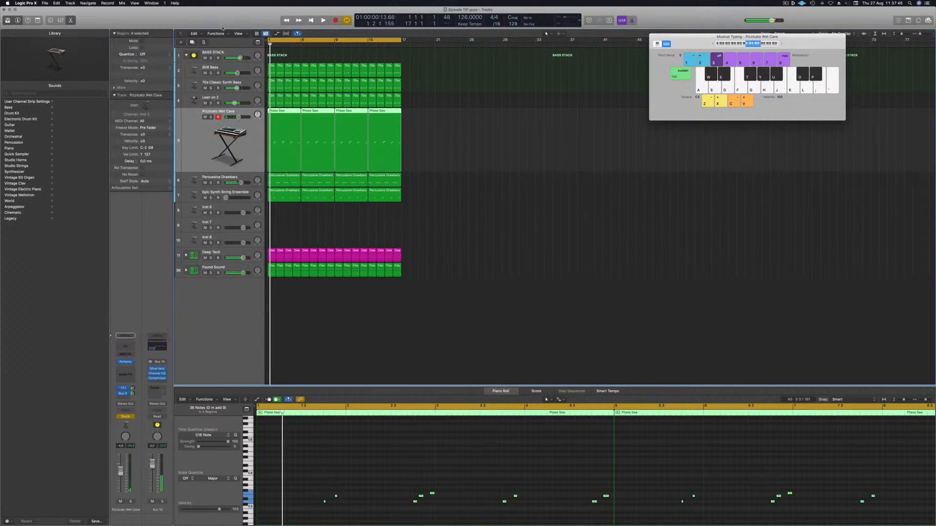
Step: Show the automation lane on the Pizzicato Wet Cave track and draw a rising then falling automation ramp over the first bars
key("ctrl+alt+super+t")
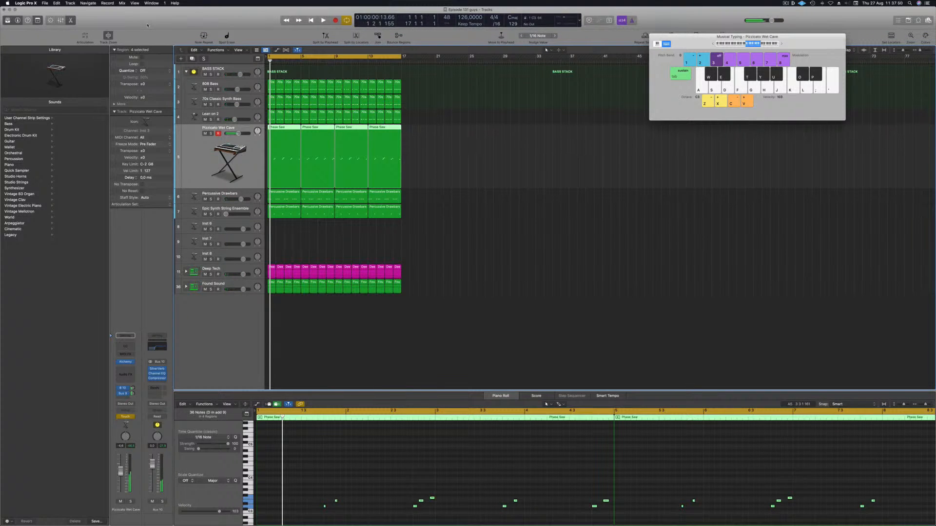
left_click(473, 204)
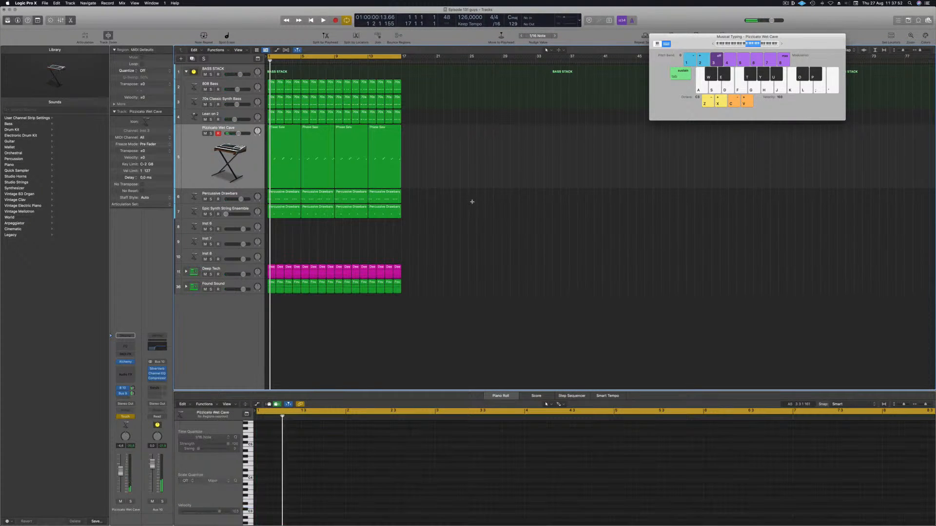
key("super+k")
key("a")
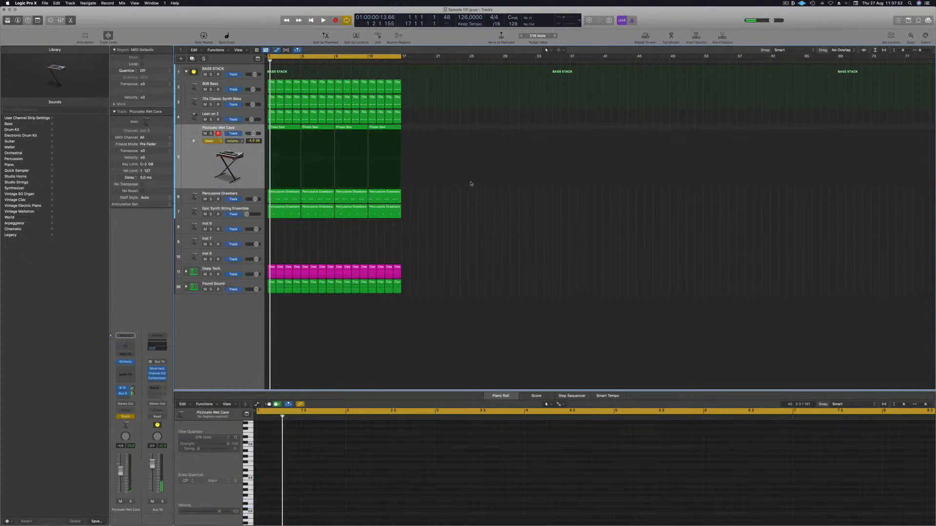
left_click(231, 141)
left_click(243, 197)
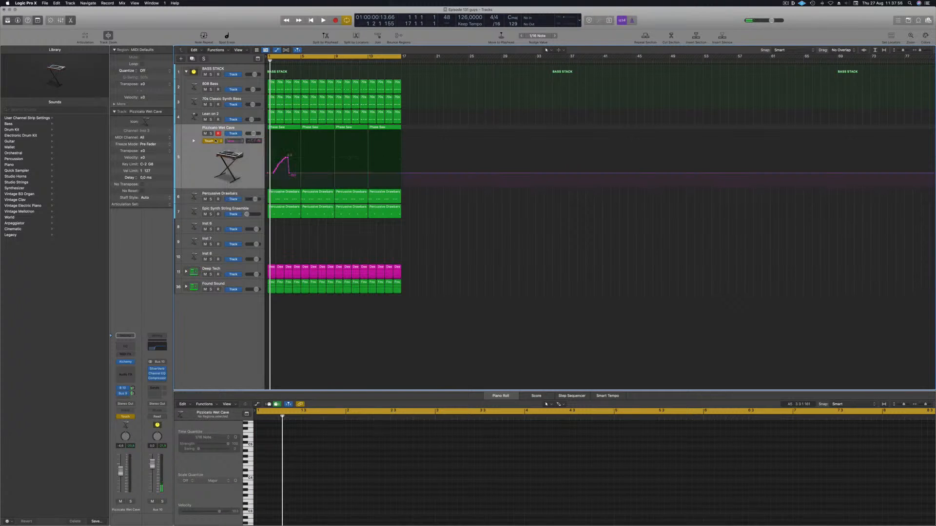
left_click(216, 140)
left_click(210, 136)
mouse_move(290, 174)
left_mouse_down()
mouse_move(268, 174)
mouse_move(301, 160)
left_mouse_up()
key("space")
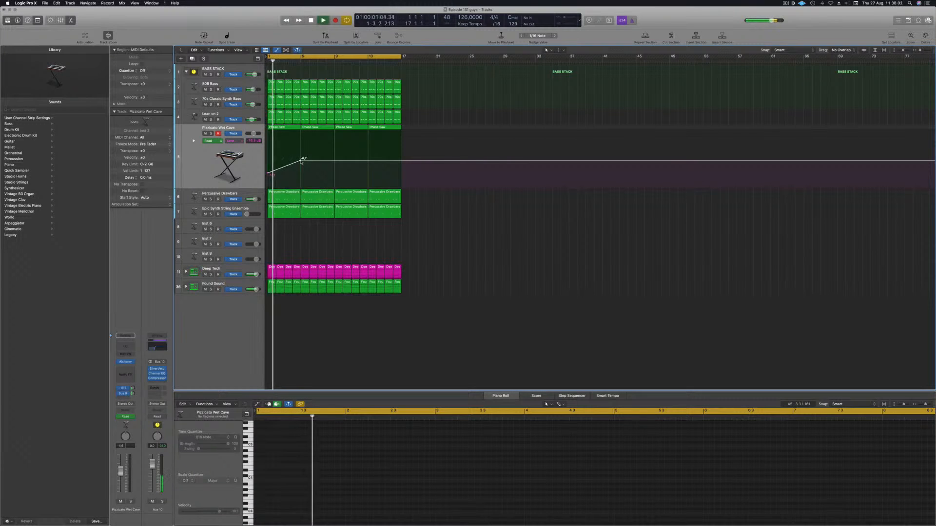
left_click_drag(300, 161, 334, 175)
left_click(334, 175)
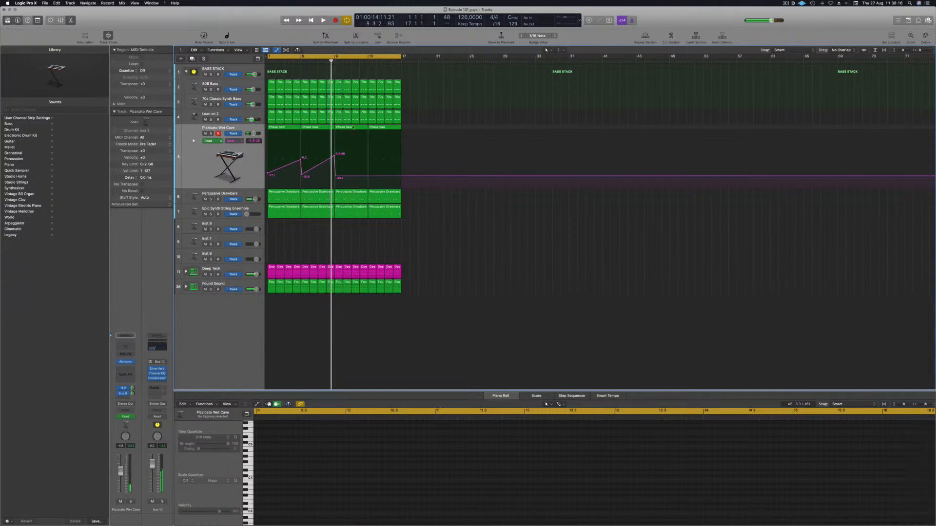
Step: Select the lead regions and review their notes in the Piano Roll
left_click_drag(411, 126, 296, 141)
left_click(476, 486)
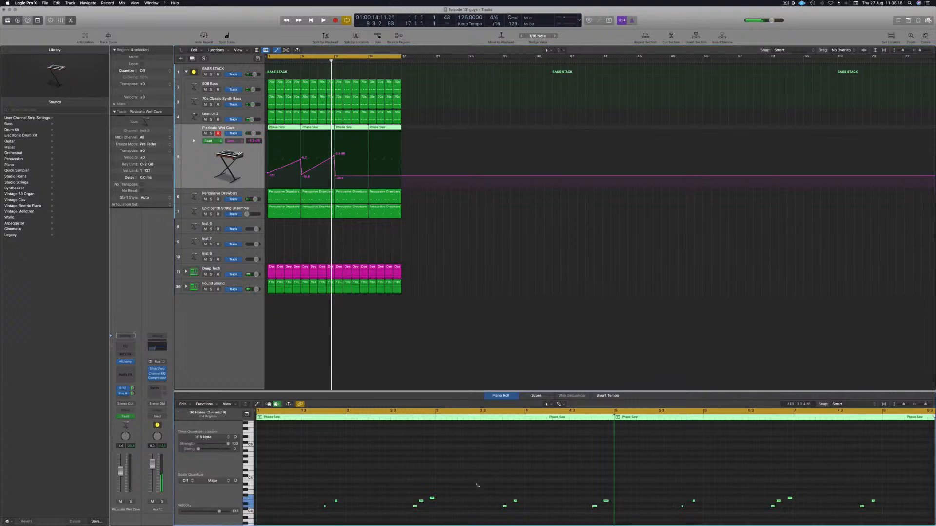
key("space")
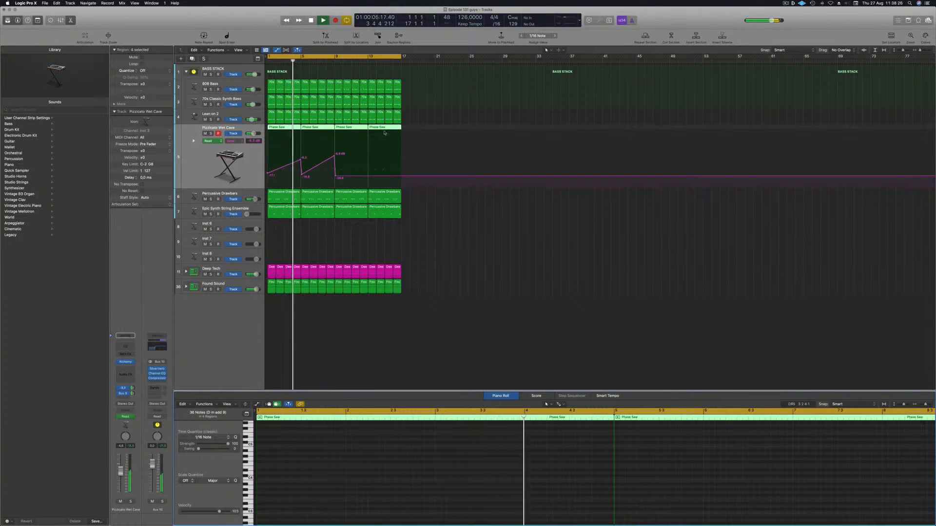
left_click_drag(421, 126, 273, 138)
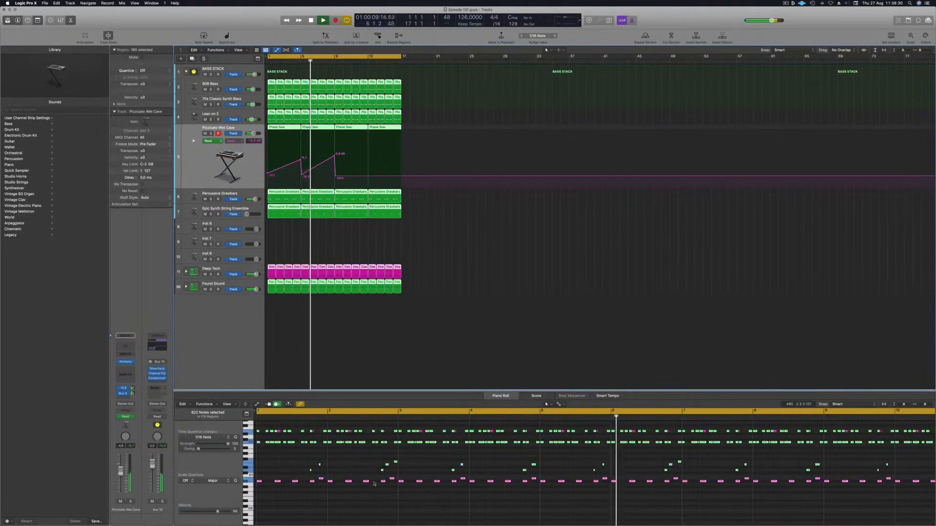
left_click(432, 139)
left_click_drag(417, 126, 280, 139)
left_click(389, 443)
scroll(388, 443, "down", 3)
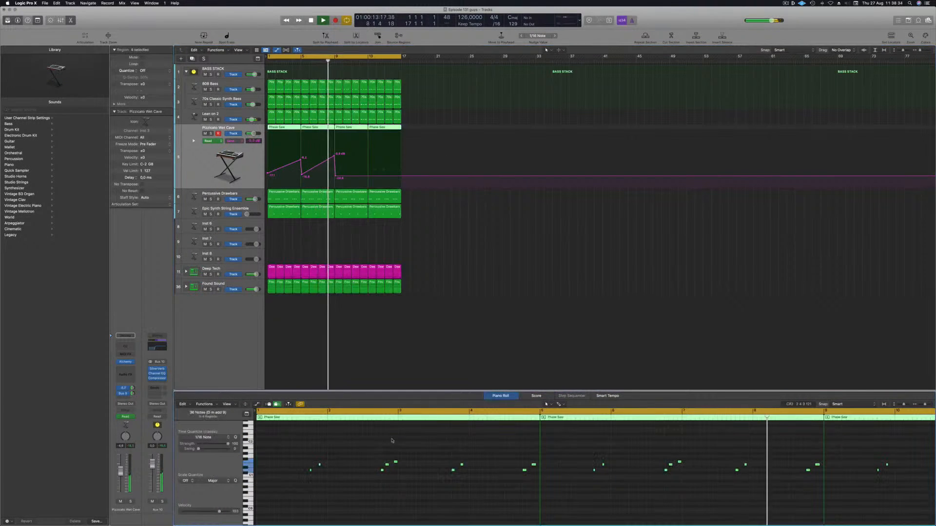
Step: Restart playback to listen through the arrangement, adjusting the zoom, and deselect all regions
key("space")
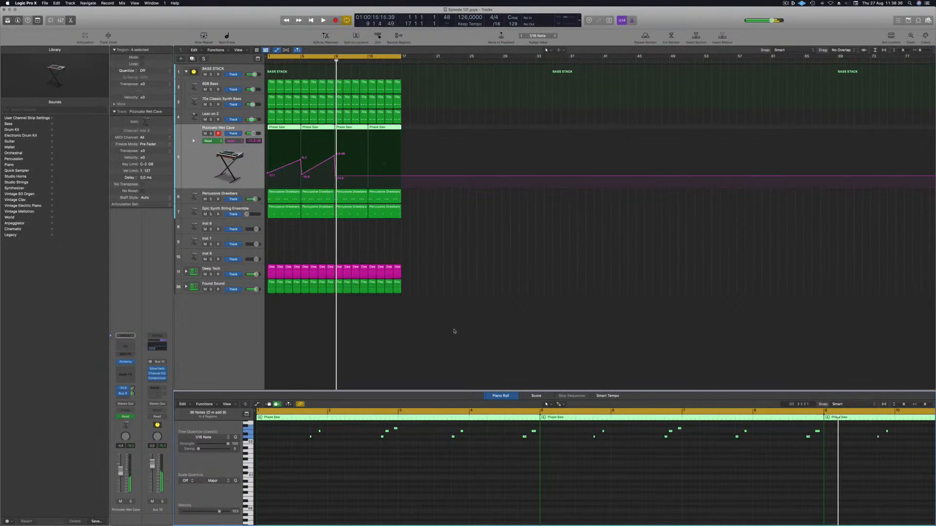
key("space")
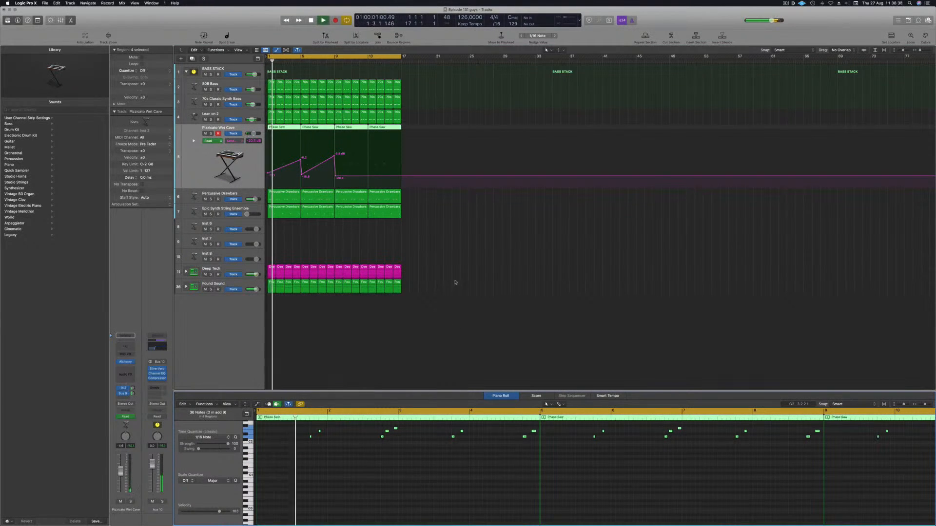
scroll(462, 233, "up", 2)
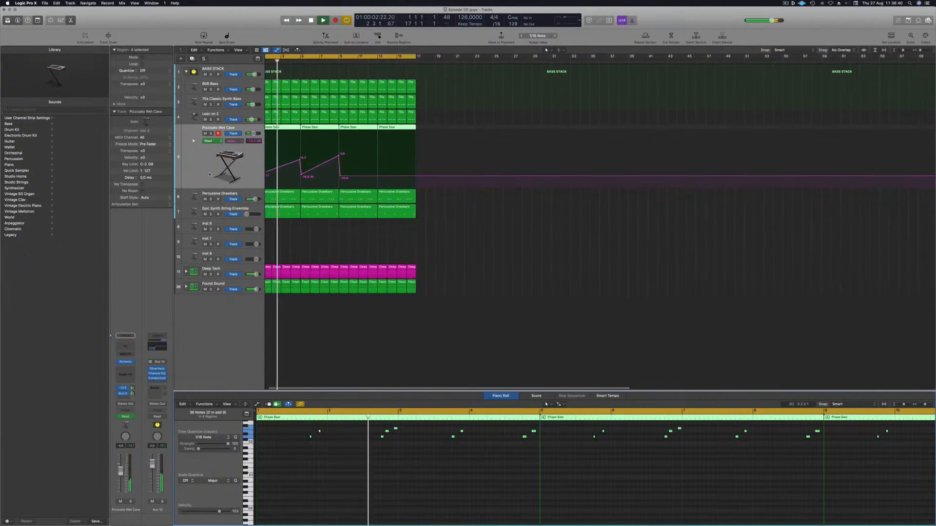
scroll(462, 233, "down", 1)
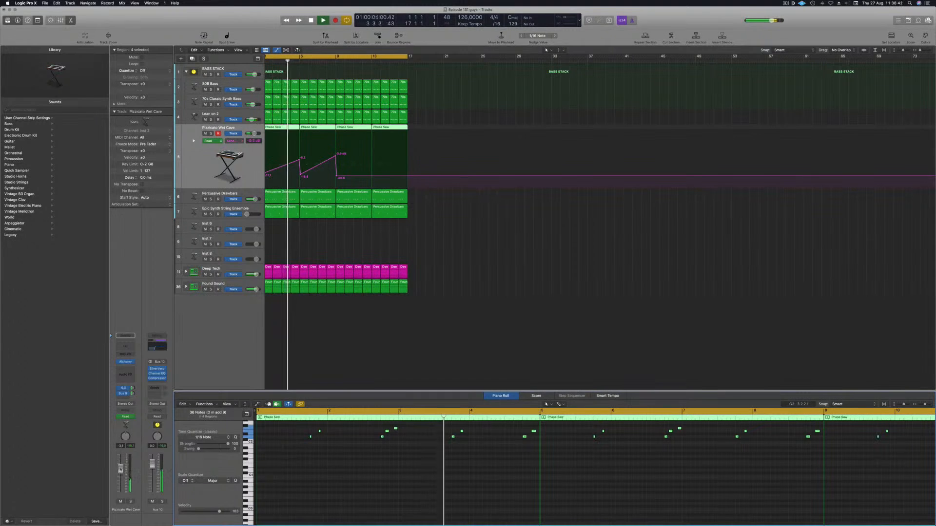
scroll(486, 263, "down", 2)
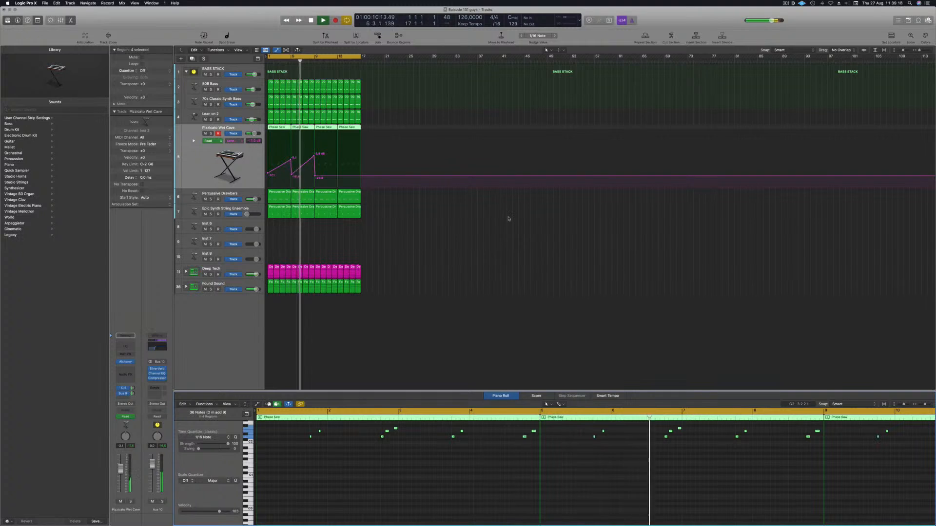
left_click(459, 255)
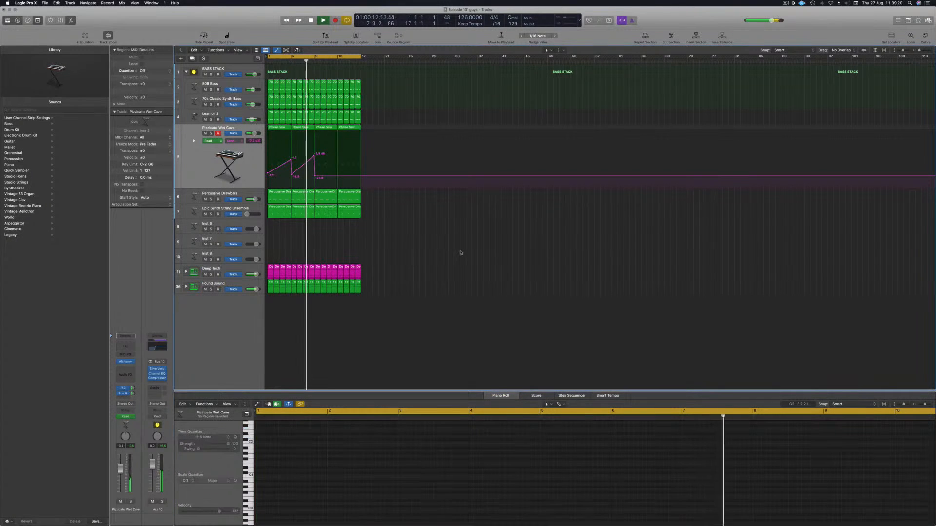